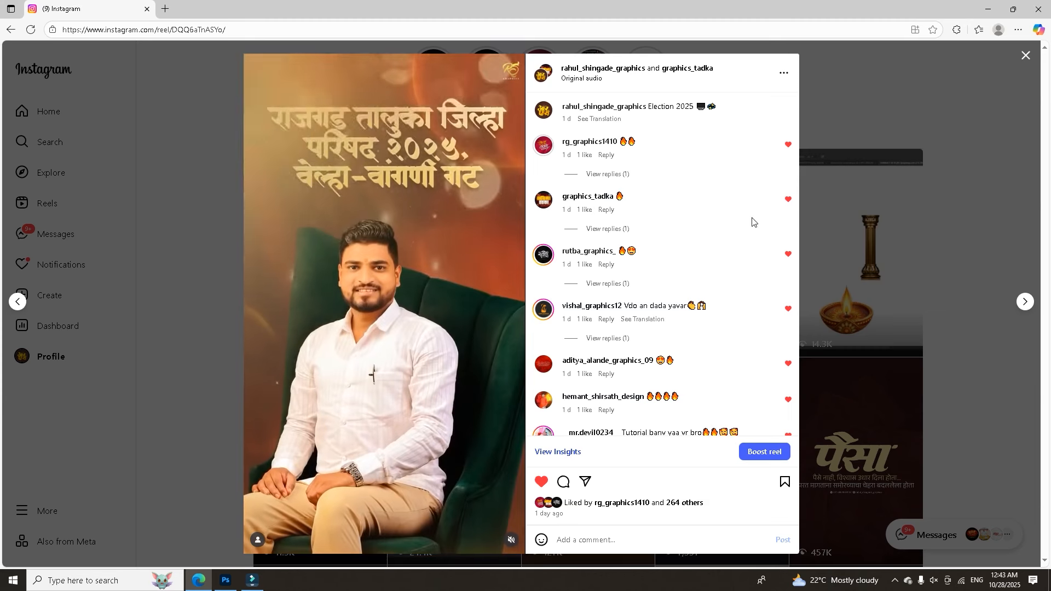
Close the open Instagram reel, bring up Filmora briefly, and switch to the election poster document in Photoshop.
left_click(1023, 57)
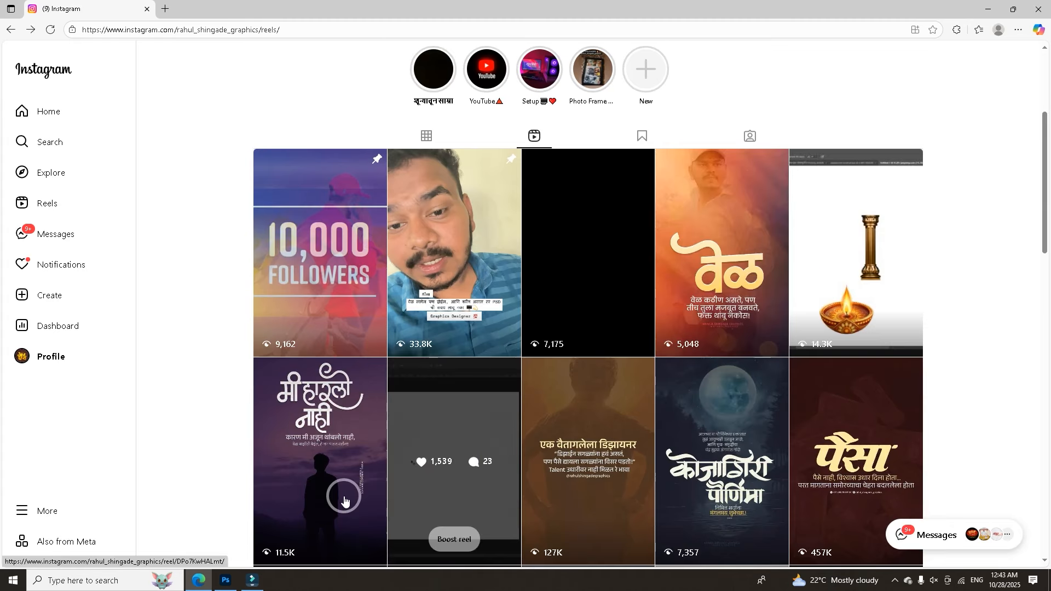
left_click(252, 580)
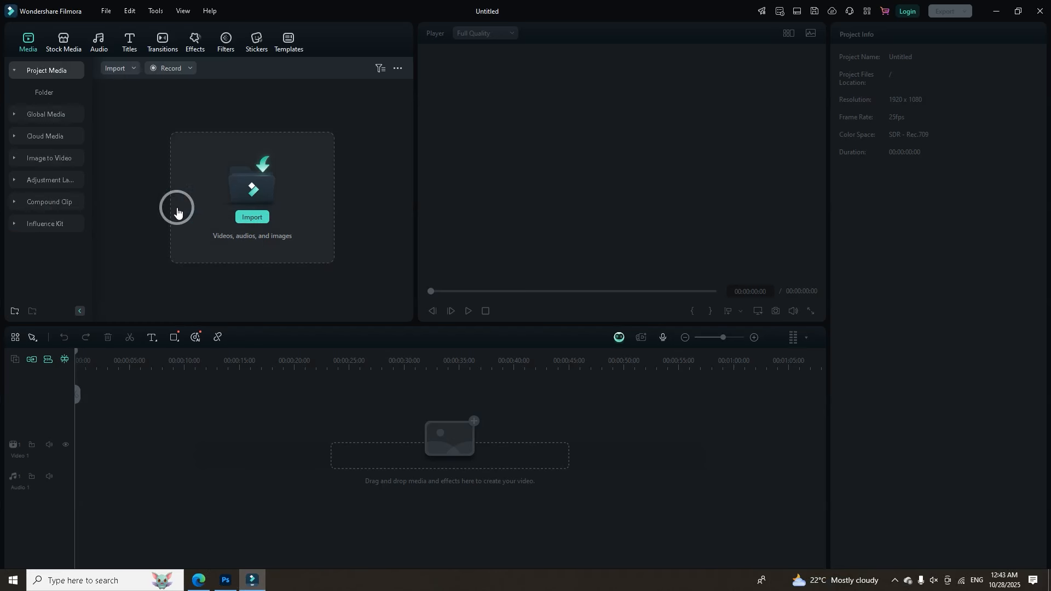
key("super+d")
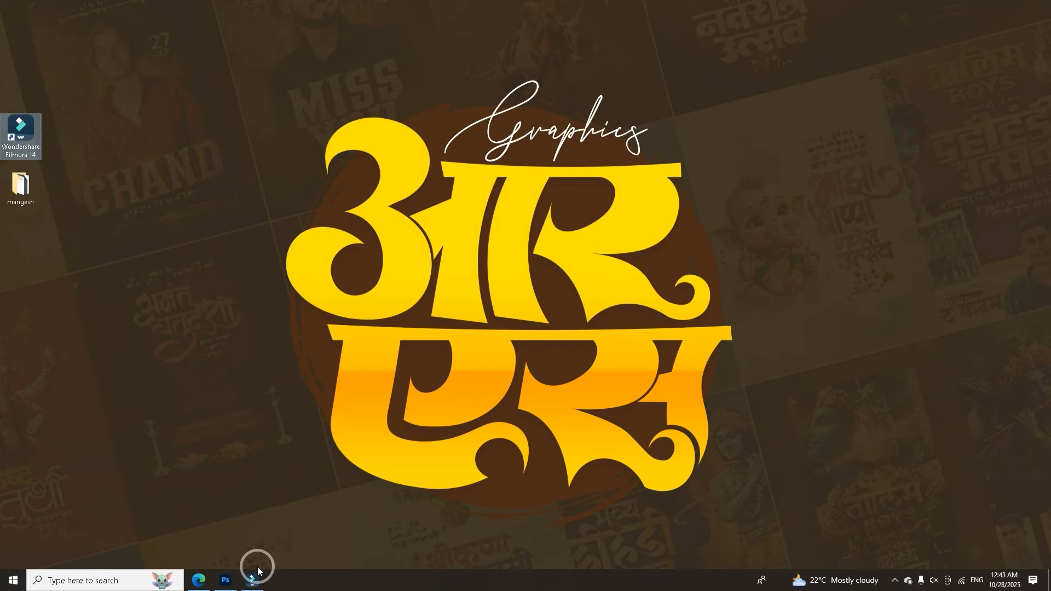
left_click(231, 571)
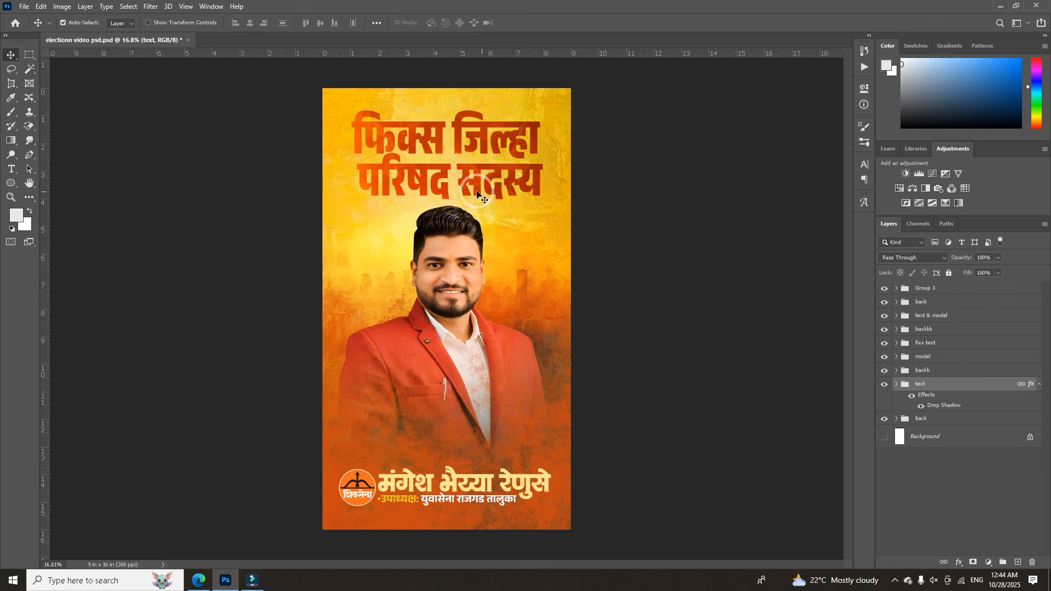
left_click(252, 580)
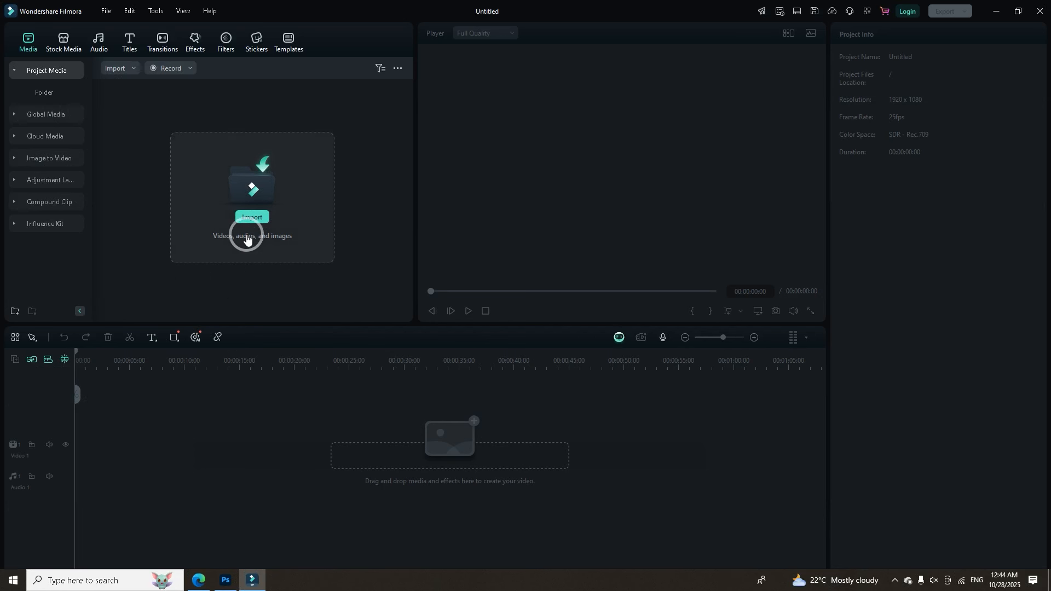
left_click(225, 579)
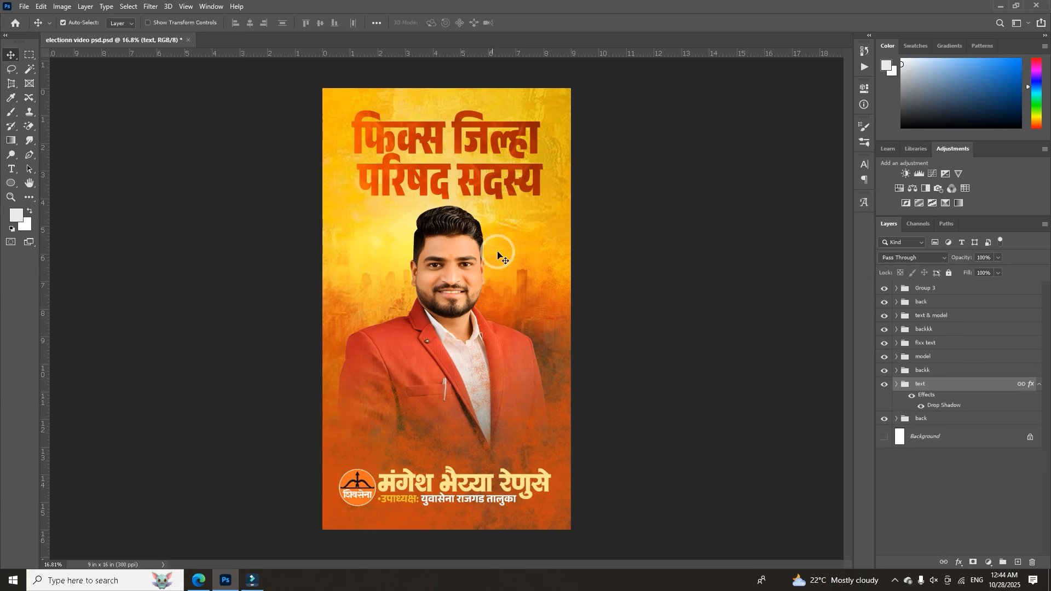
left_click(251, 579)
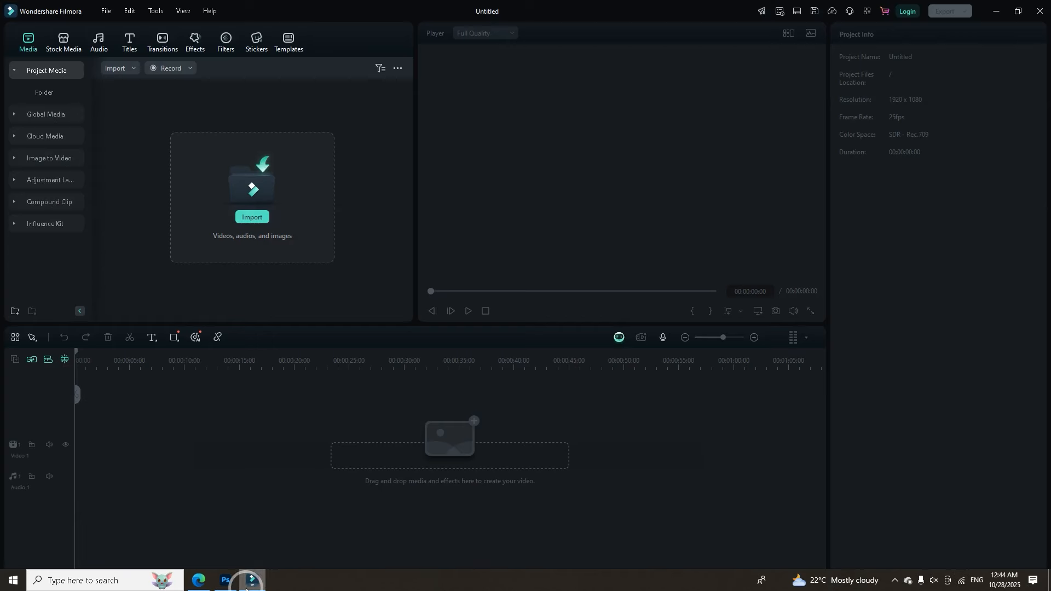
key("alt+Tab")
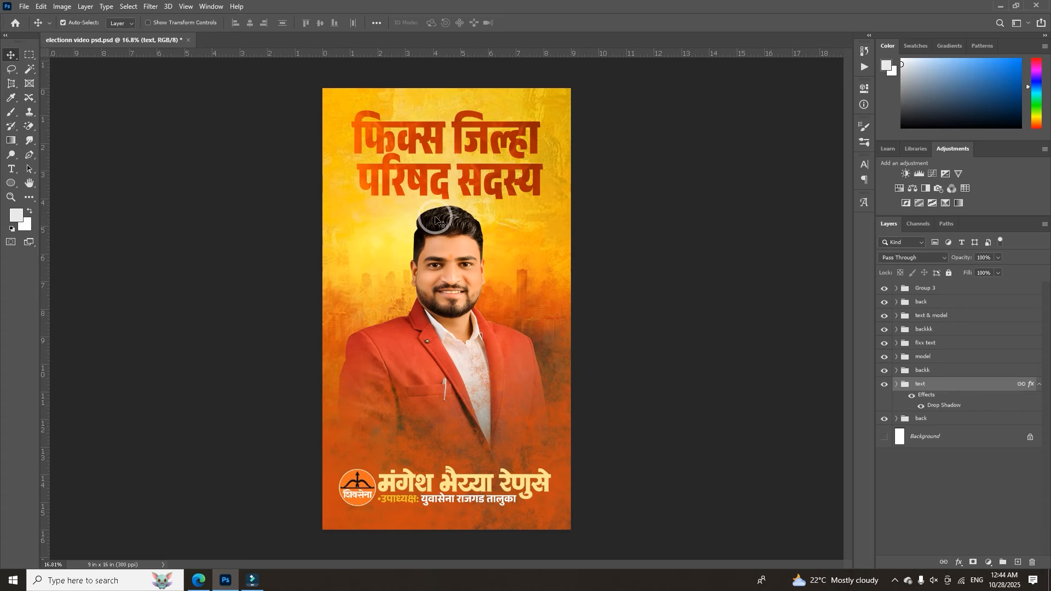
Hide all the layer groups and show only the white Background layer.
left_click_drag(884, 292, 884, 422)
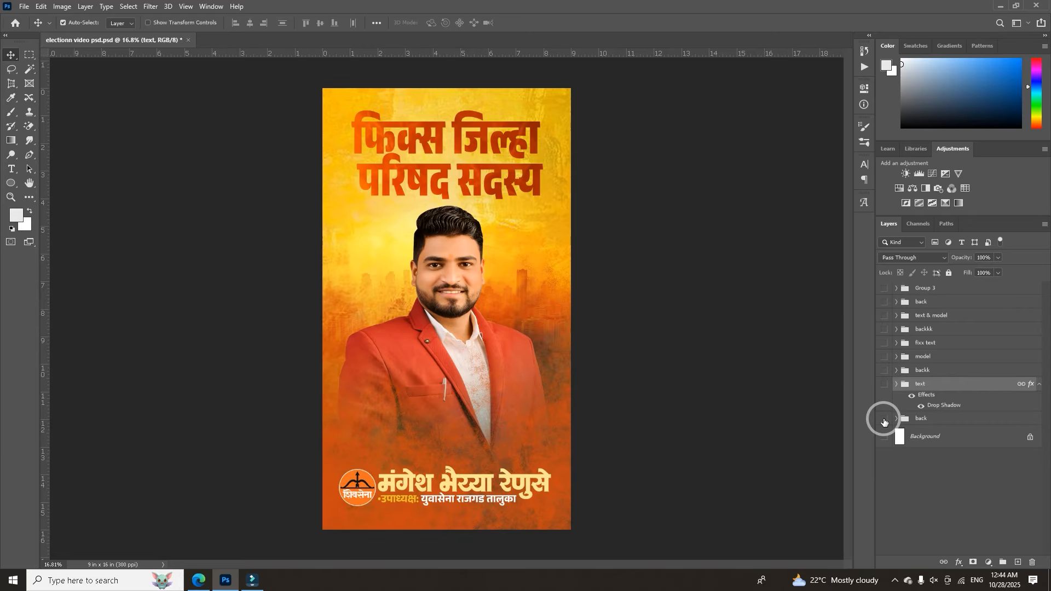
left_click(884, 436)
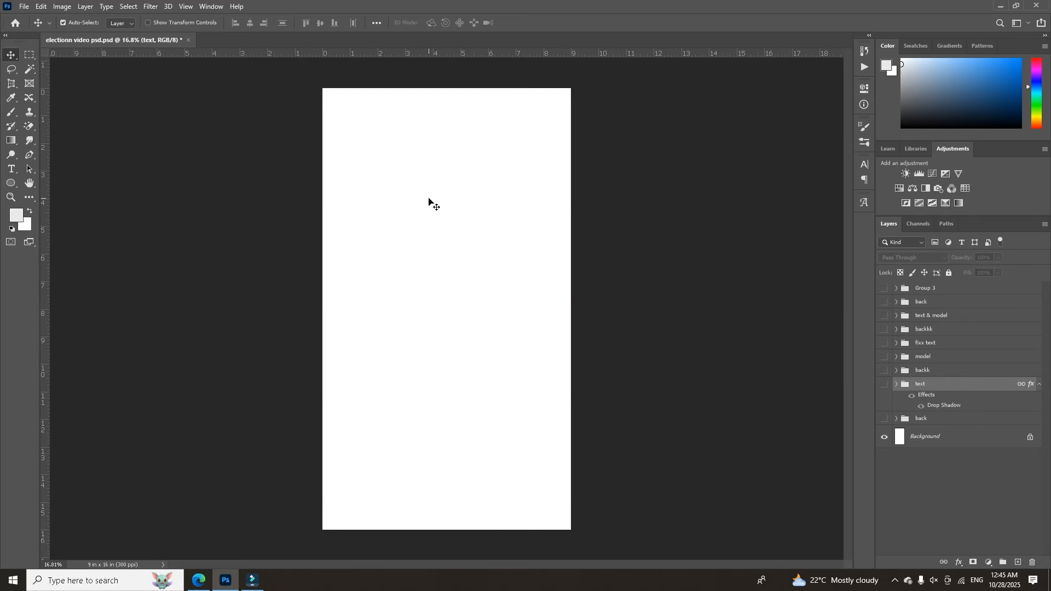
Check the document's width, height and resolution in the Image Size dialog and close it without changes.
left_click(62, 7)
left_click(91, 85)
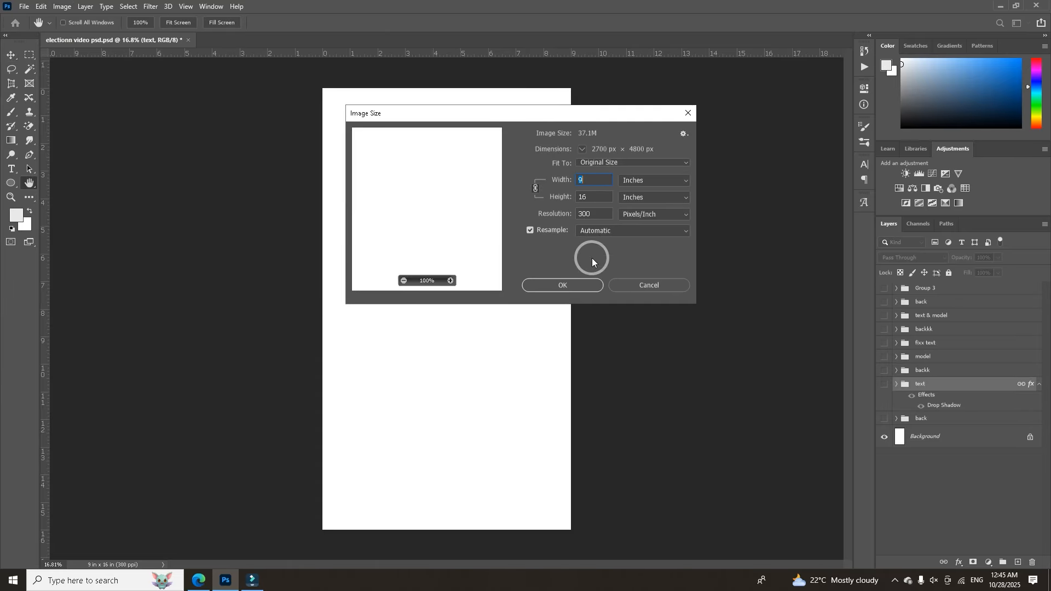
left_click(594, 286)
left_click(575, 197)
left_click(685, 114)
Show the lowest "back" group directly above the Background layer and fit the canvas in view.
left_click(920, 432)
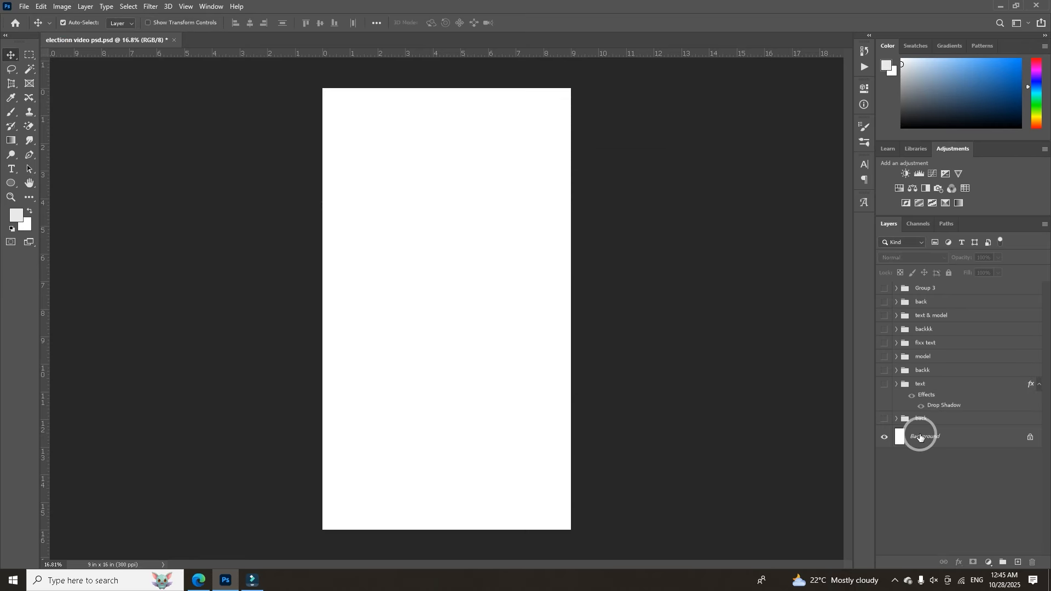
left_click(884, 419)
key("ctrl+0")
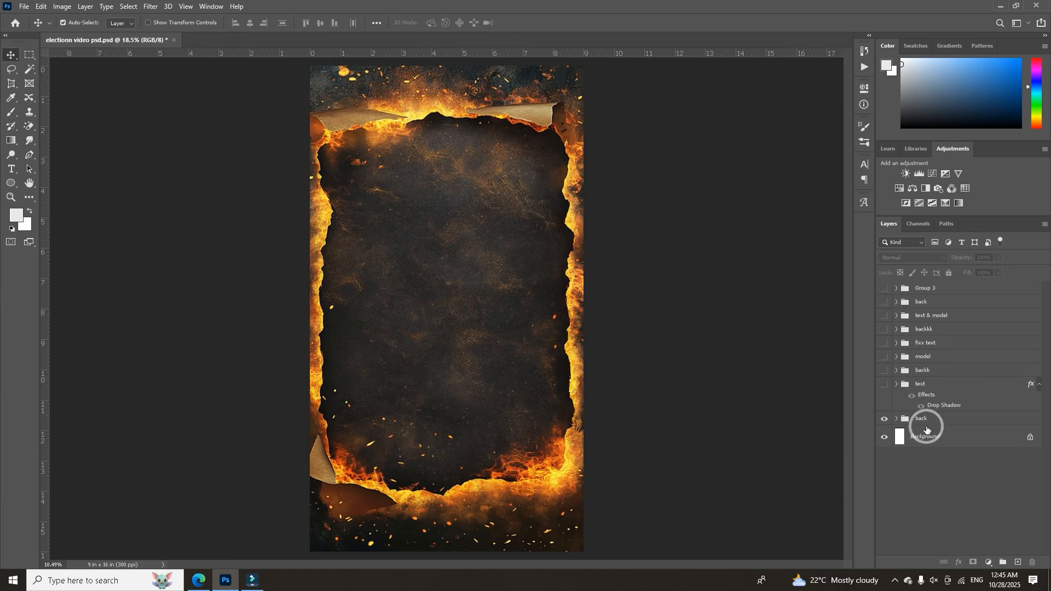
Inspect the burning-paper image layer inside the lowest "back" group by toggling its visibility, and collapse the group.
left_click(898, 418)
left_click(898, 421)
left_click(898, 421)
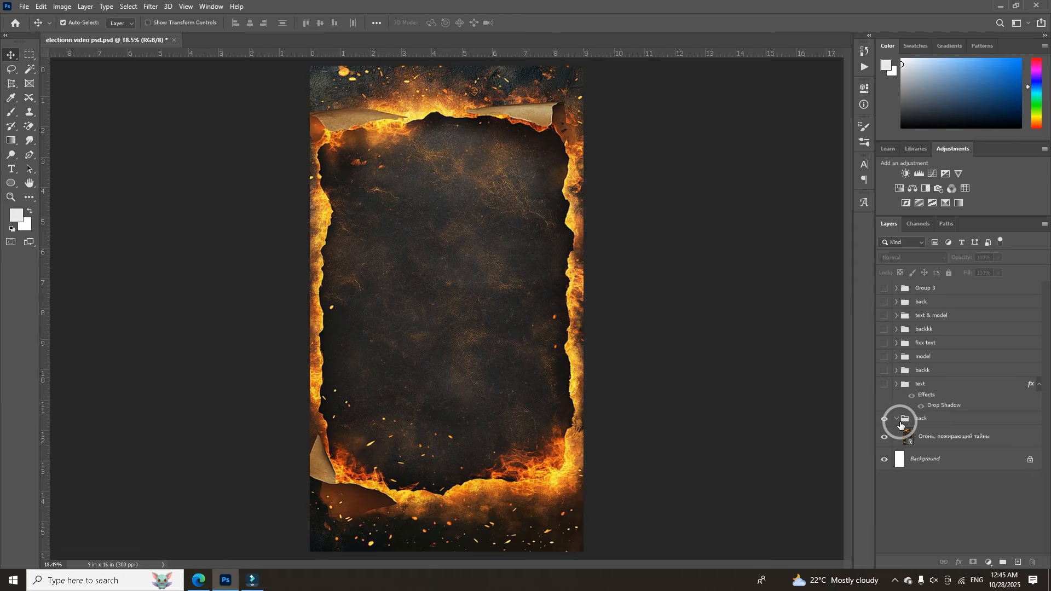
left_click(909, 433)
left_click(885, 436)
left_click(885, 435)
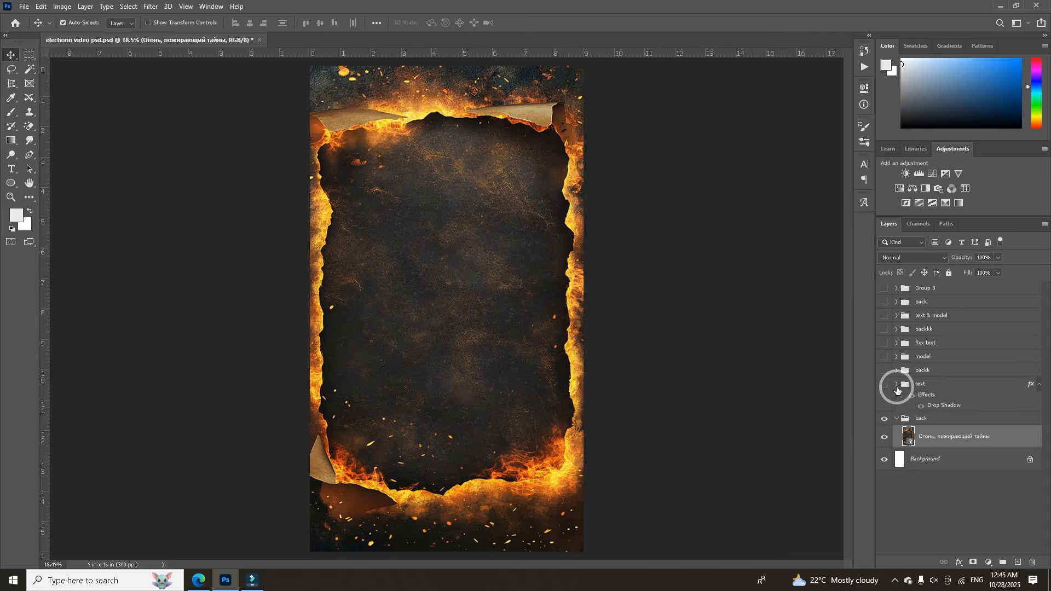
left_click(898, 420)
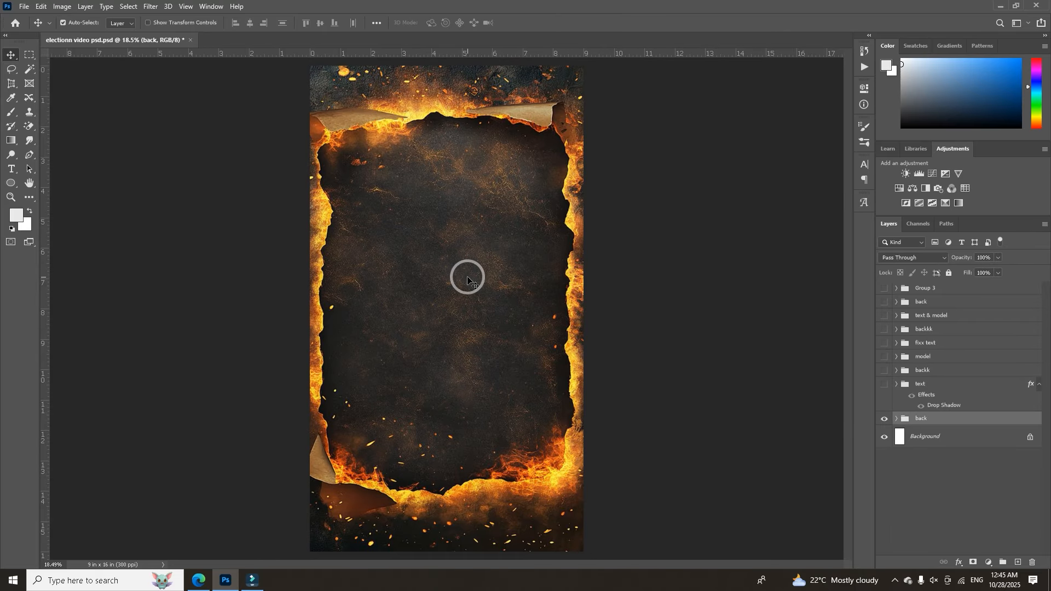
scroll(468, 278, "up", 3)
scroll(468, 279, "down", 3)
scroll(467, 280, "down", 2)
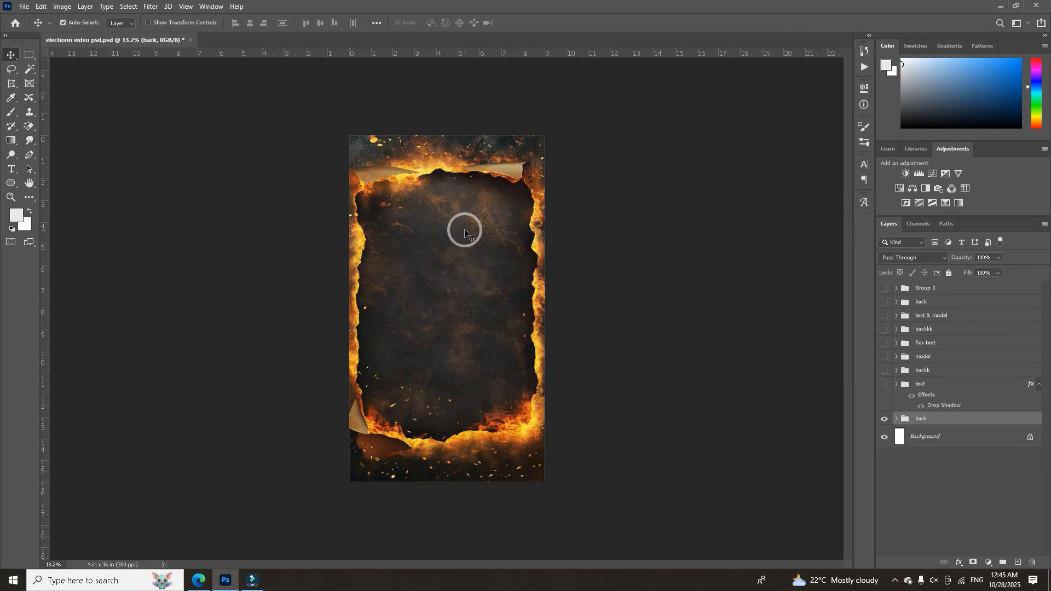
scroll(483, 252, "up", 1)
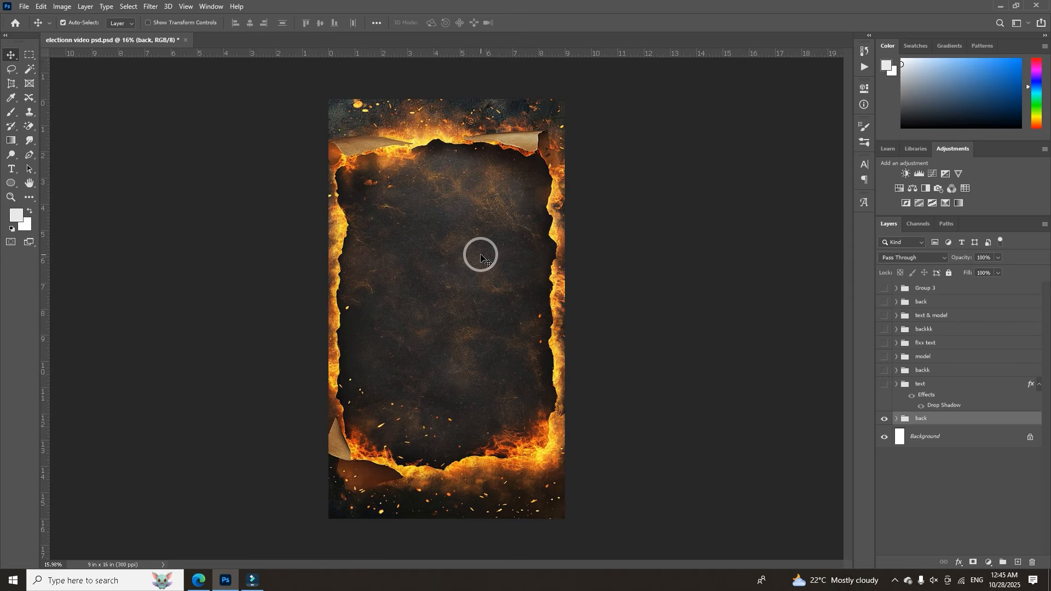
scroll(481, 256, "up", 1)
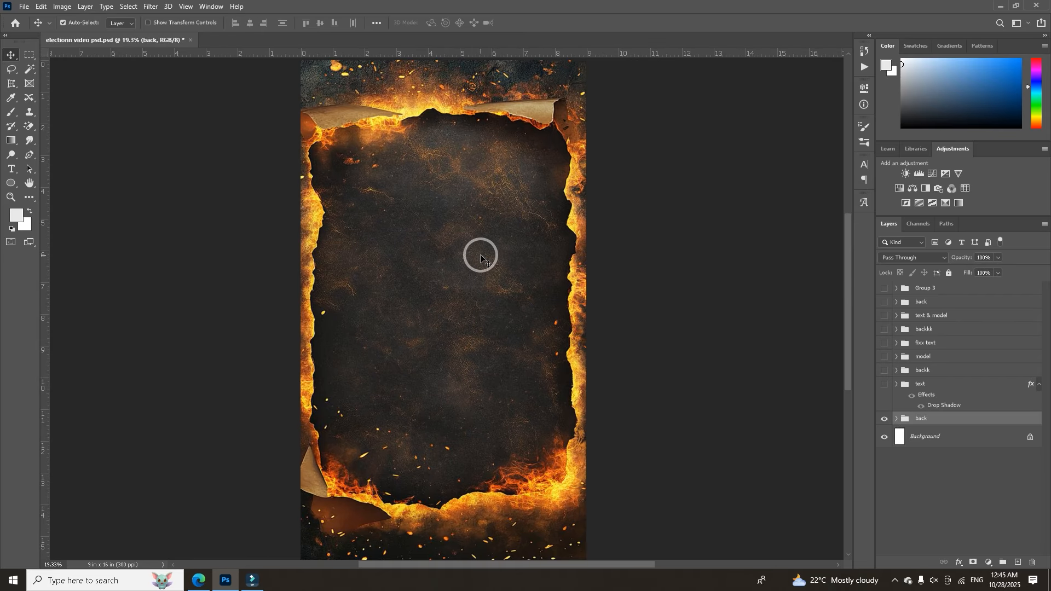
Show the "text" group above the burning-paper background and expand it.
left_click(884, 389)
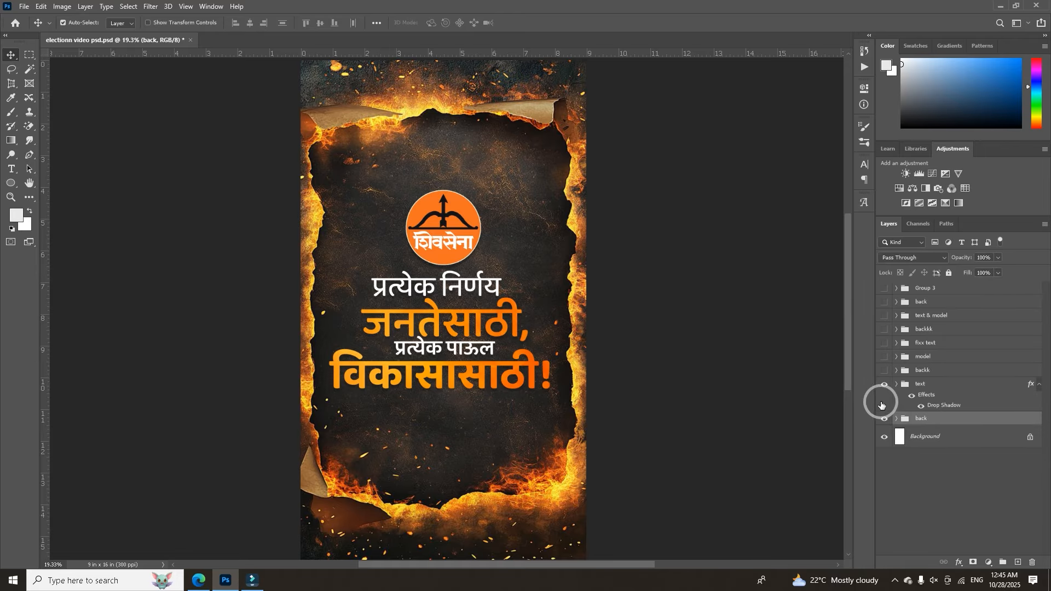
left_click(896, 384)
scroll(529, 365, "up", 2)
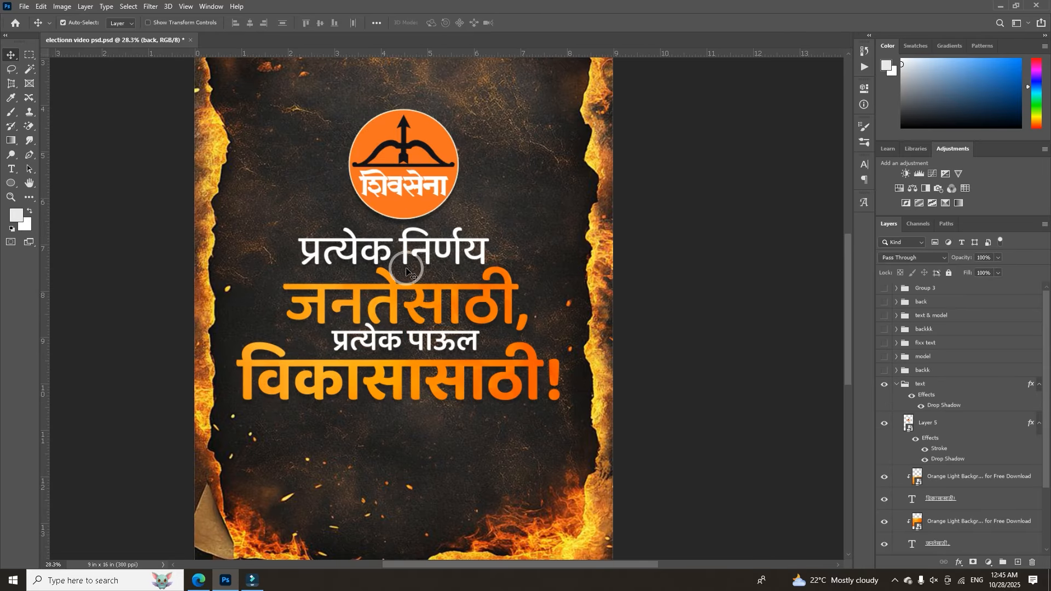
Check the font settings of the "प्रत्येक निर्णय" and "जनतेसाठी," text layers without changing them.
double_click(382, 244)
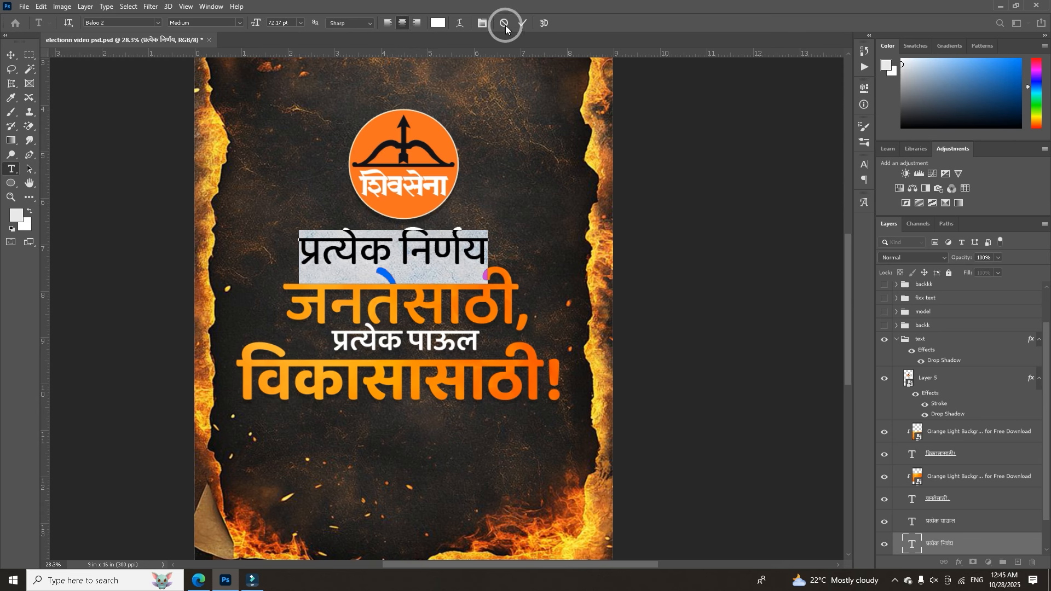
left_click(523, 23)
key("v")
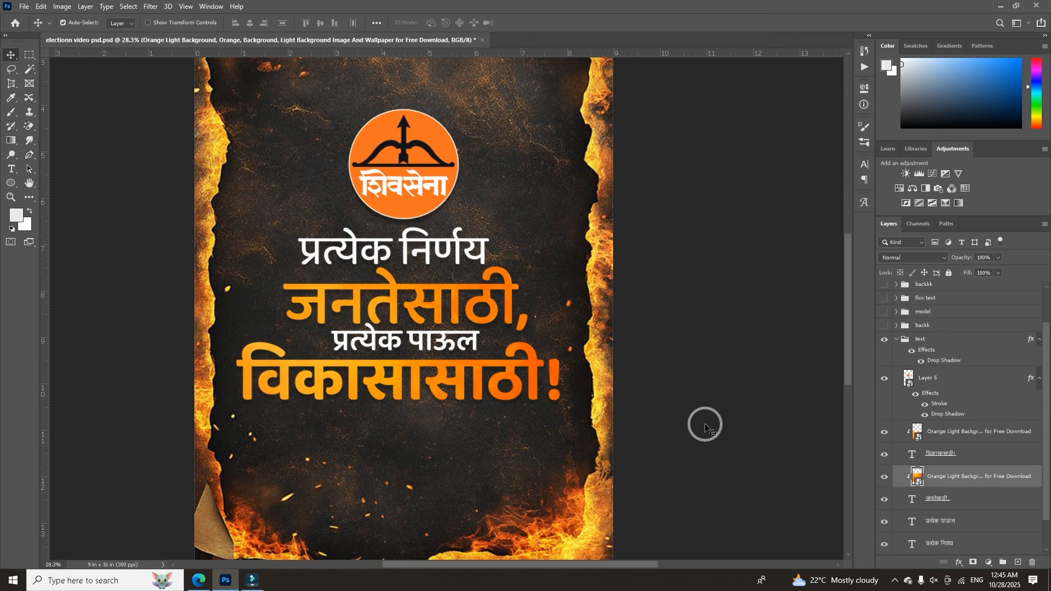
left_click(912, 500)
double_click(912, 500)
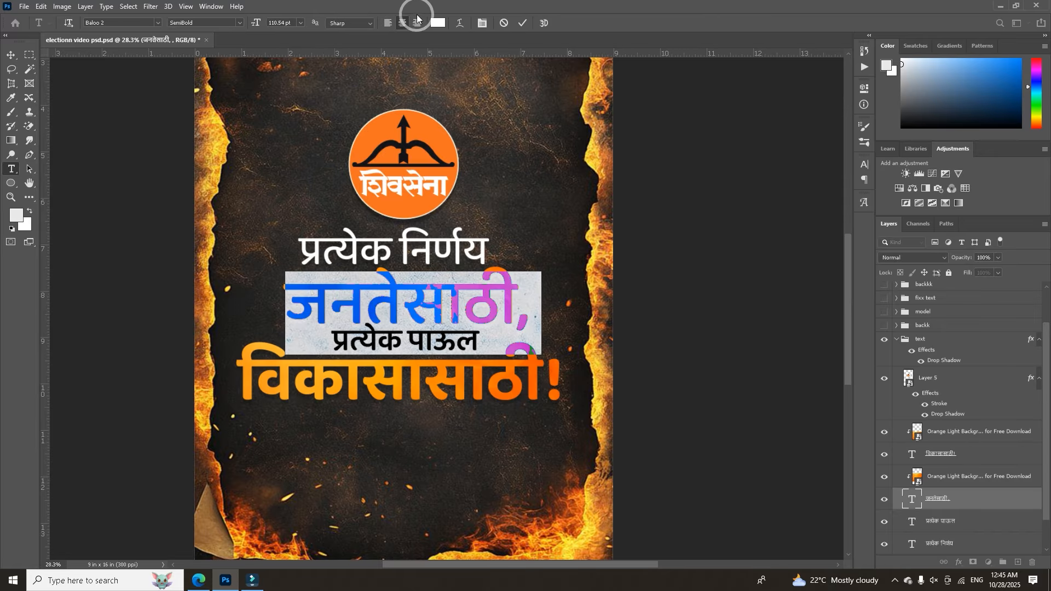
left_click(523, 23)
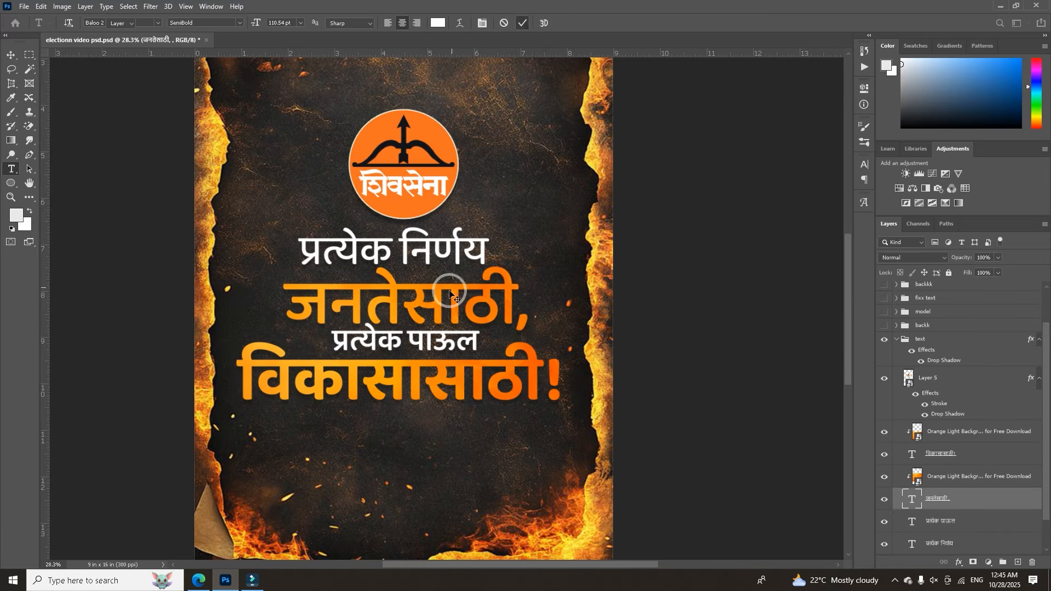
key("v")
Toggle the orange light image clipped to the "विकासासाठी!" text off and on, and collapse the "text" group.
scroll(446, 320, "down", 3)
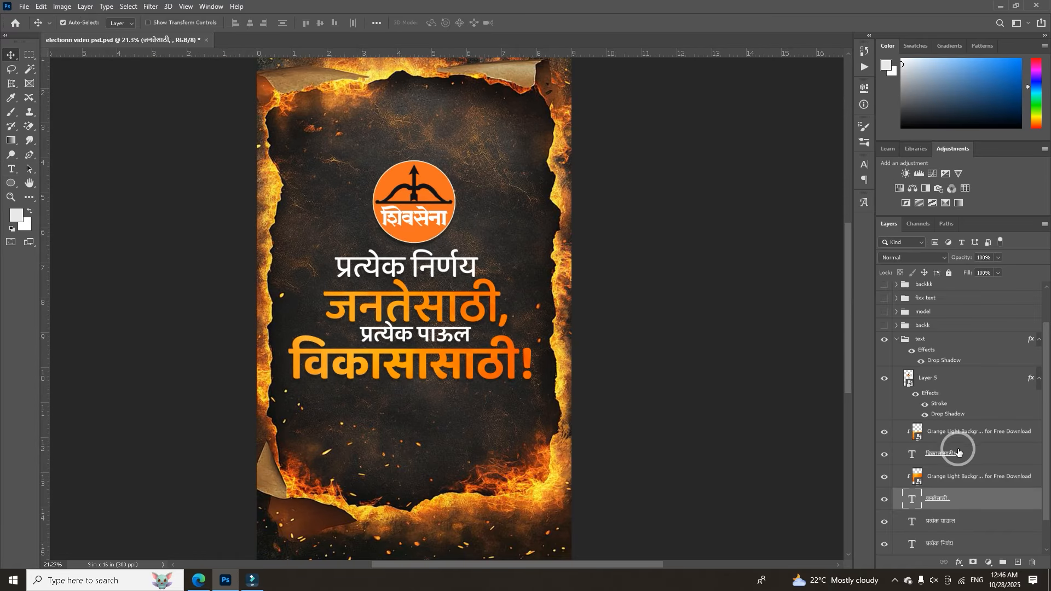
left_click(952, 432)
left_click(883, 433)
left_click(883, 433)
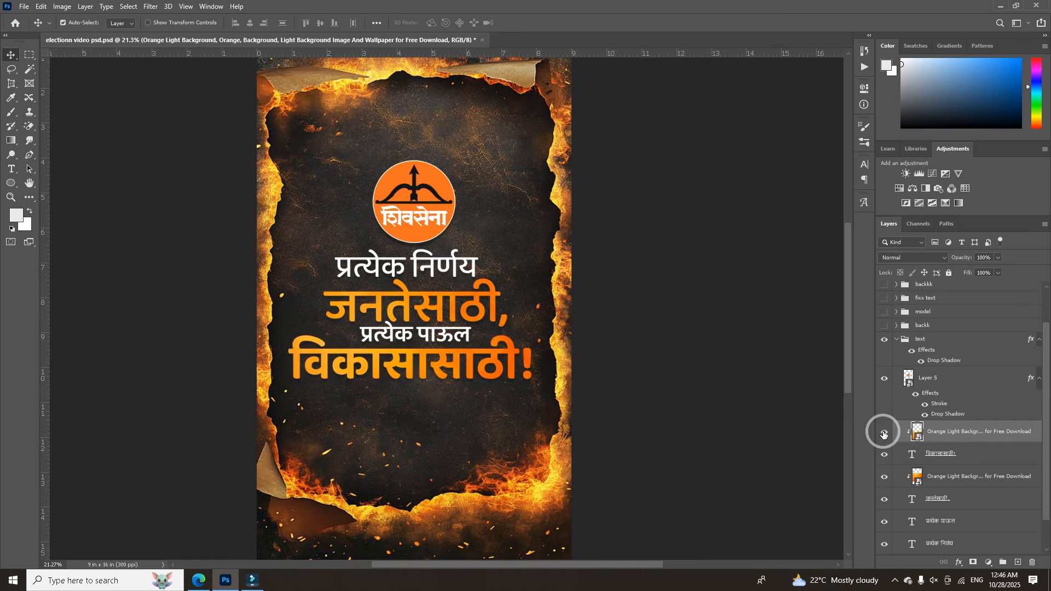
left_click(897, 341)
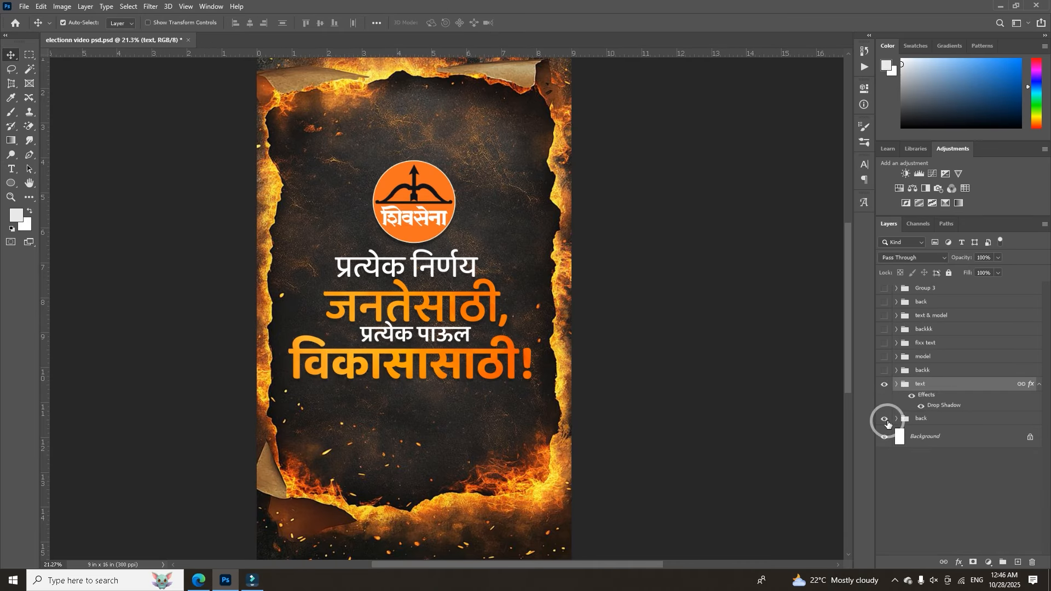
Toggle the "text" and lowest "back" groups off and on, and inspect the party logo's layer.
left_click(884, 384)
left_click(884, 419)
left_click(884, 418)
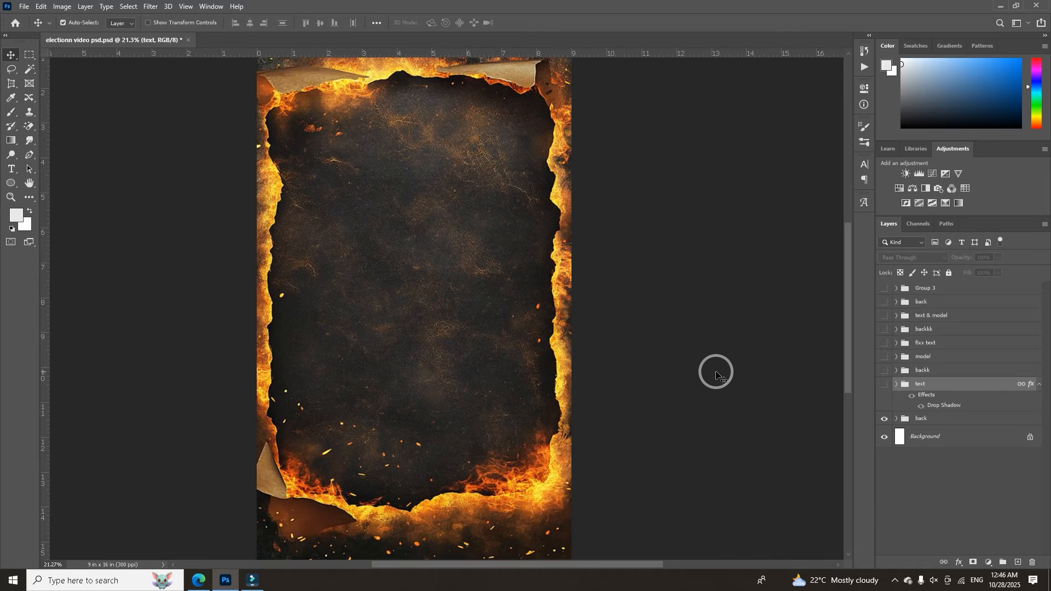
left_click(883, 384)
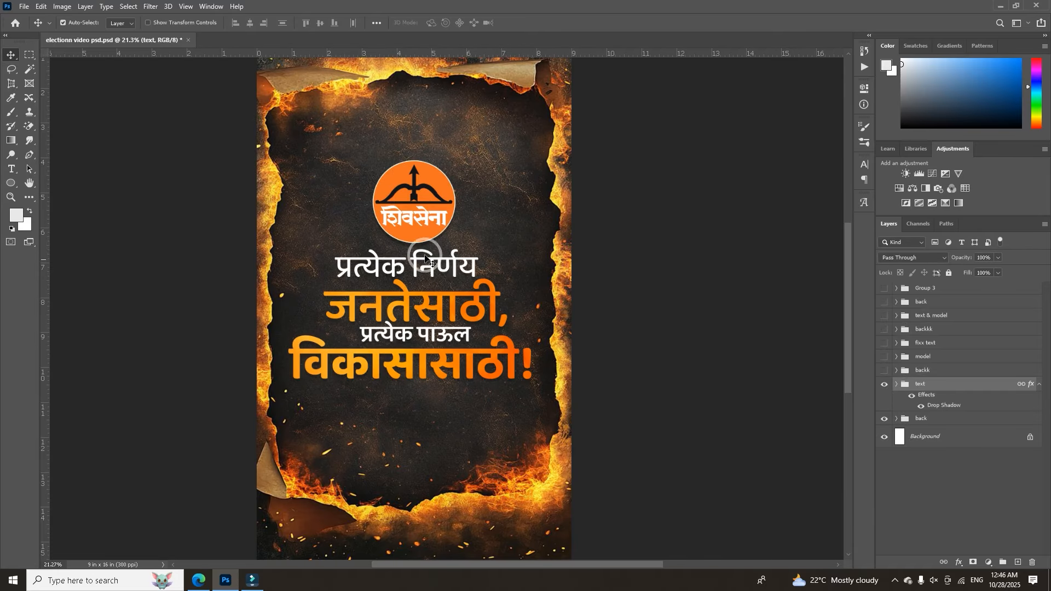
left_click(426, 219)
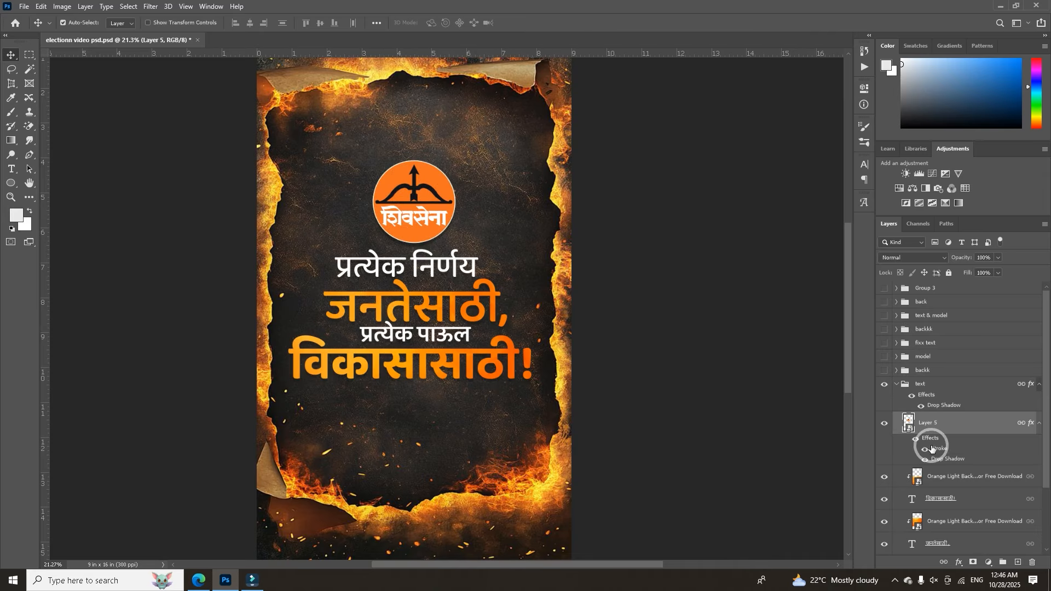
left_click(896, 384)
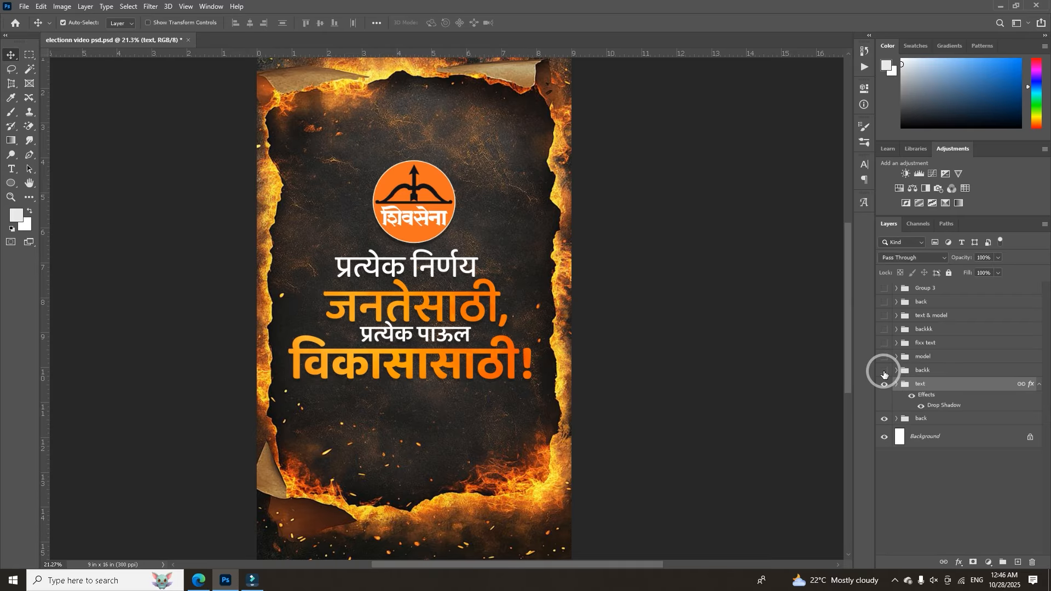
Show the "backk" group above the "text" group and expand it to reveal its layers.
left_click(884, 370)
left_click(911, 370)
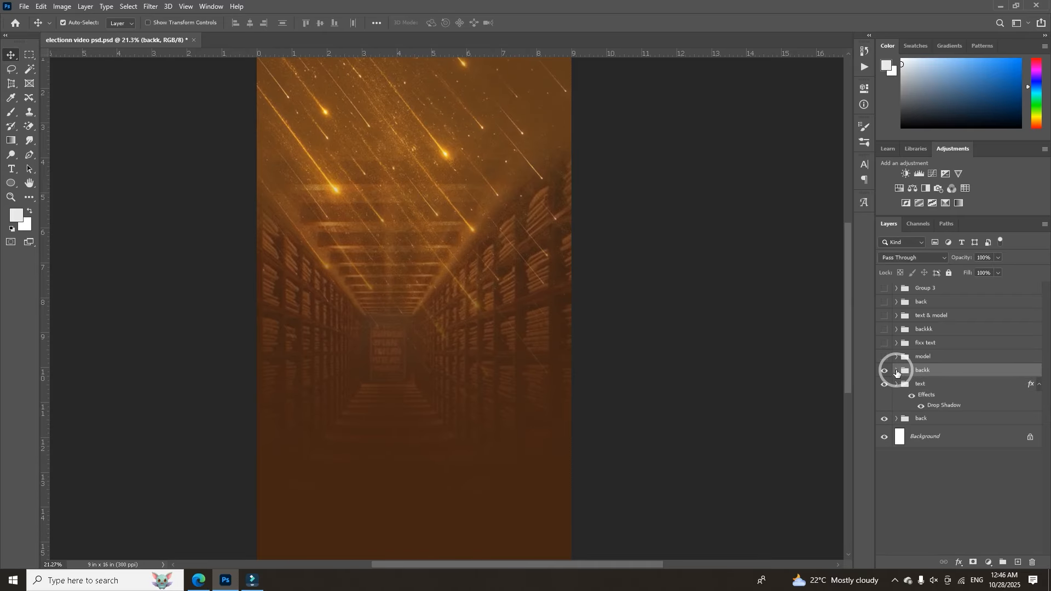
left_click(896, 370)
scroll(584, 368, "down", 1)
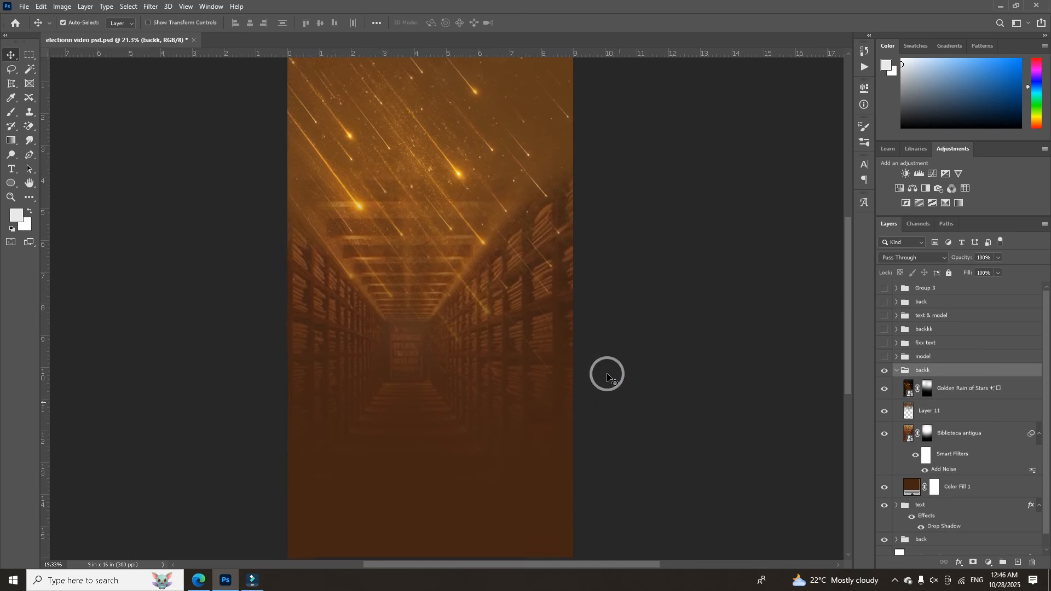
Toggle the "Golden Rain of Stars" layer and Layer 11 in the "backk" group, leaving both hidden.
left_click(889, 396)
left_click(889, 394)
left_click(890, 394)
left_click(890, 393)
left_click(889, 393)
left_click(884, 411)
left_click(884, 412)
left_click(884, 411)
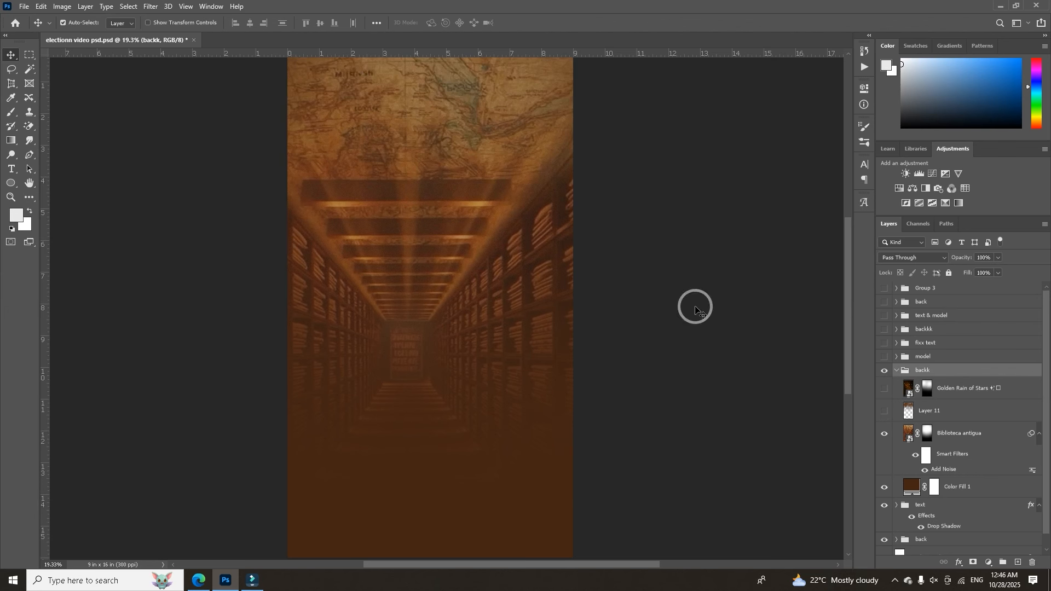
Show Layer 11 and the "Golden Rain of Stars" layer in the "backk" group, and collapse the group.
left_click(884, 411)
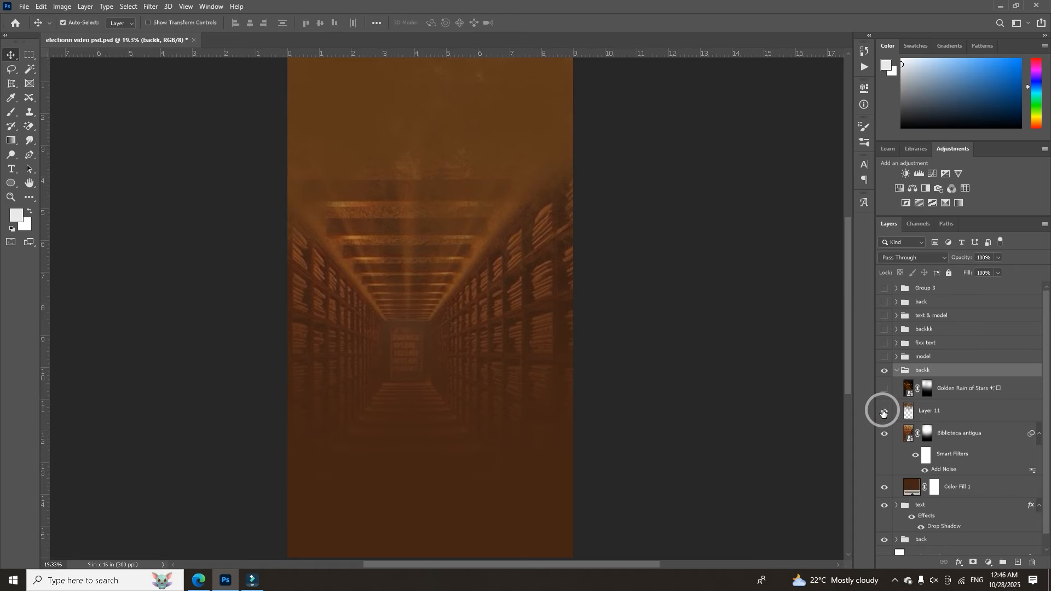
left_click(883, 391)
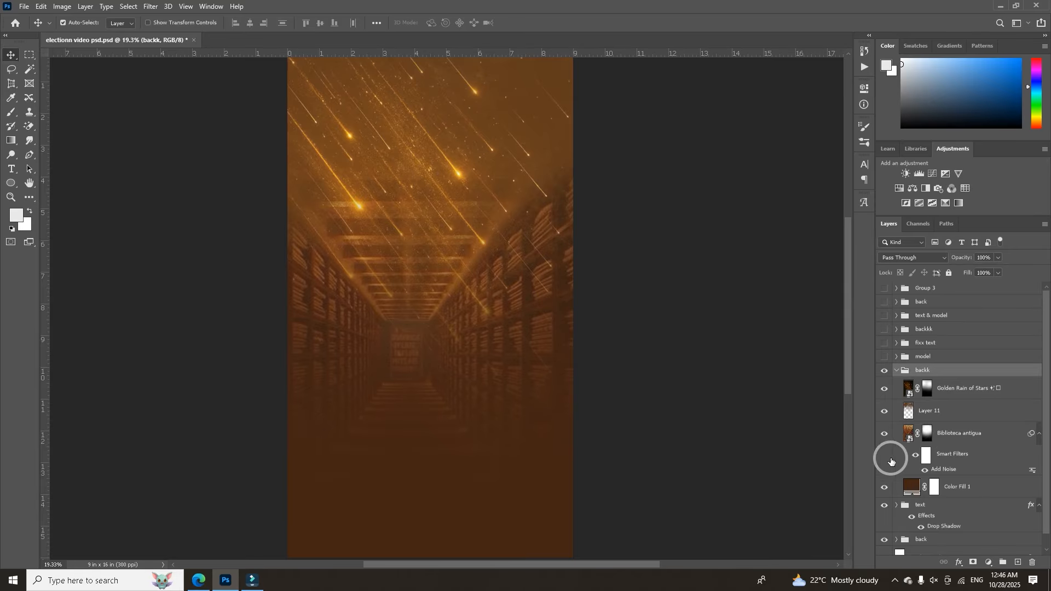
left_click(896, 371)
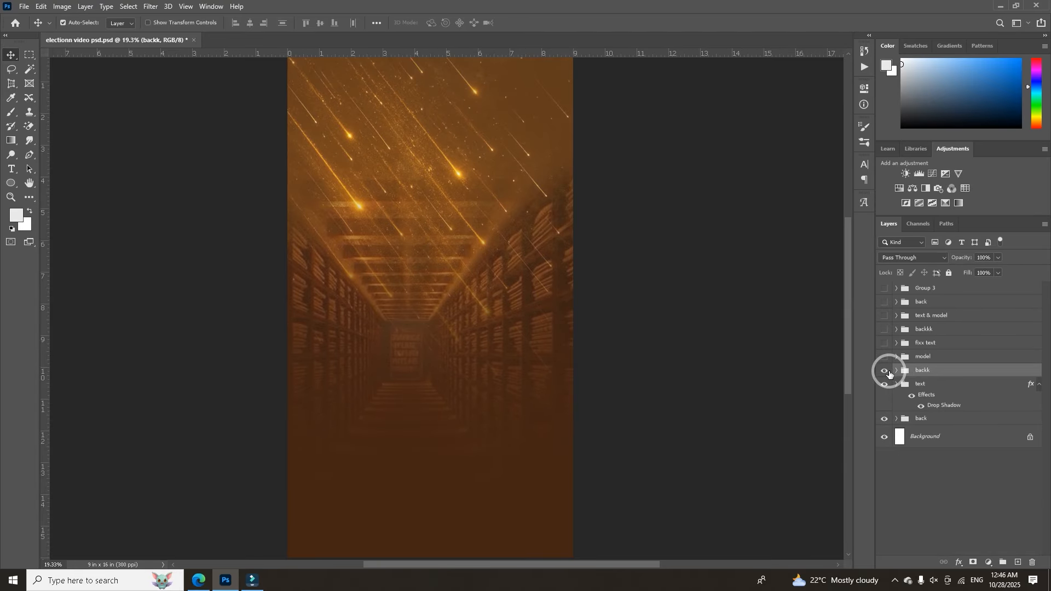
scroll(542, 307, "up", 2)
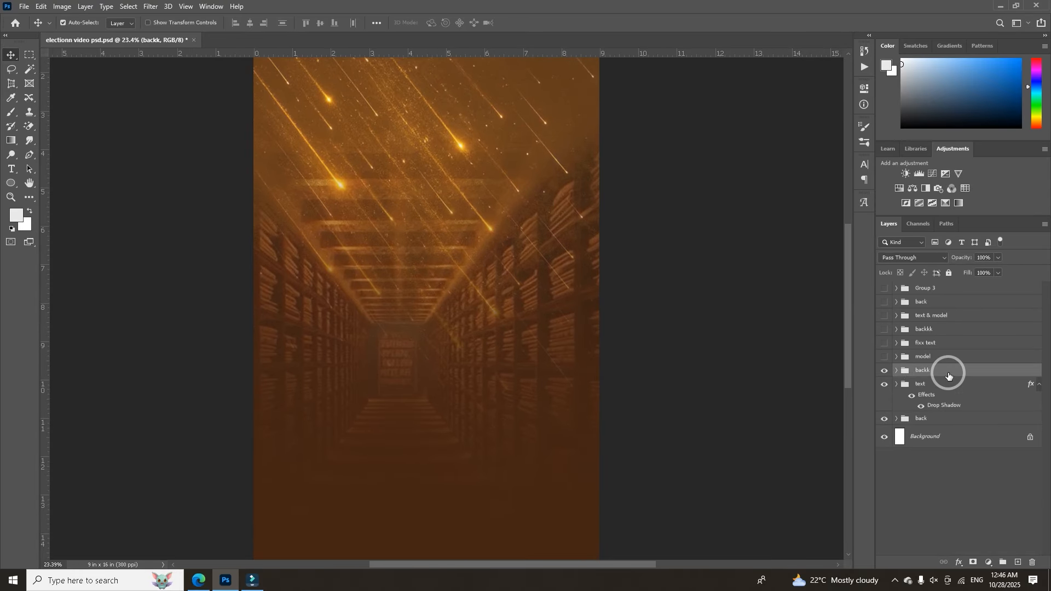
Show the "model" group above "backk" and toggle it off and on to check its contents.
left_click(884, 359)
scroll(486, 367, "down", 2)
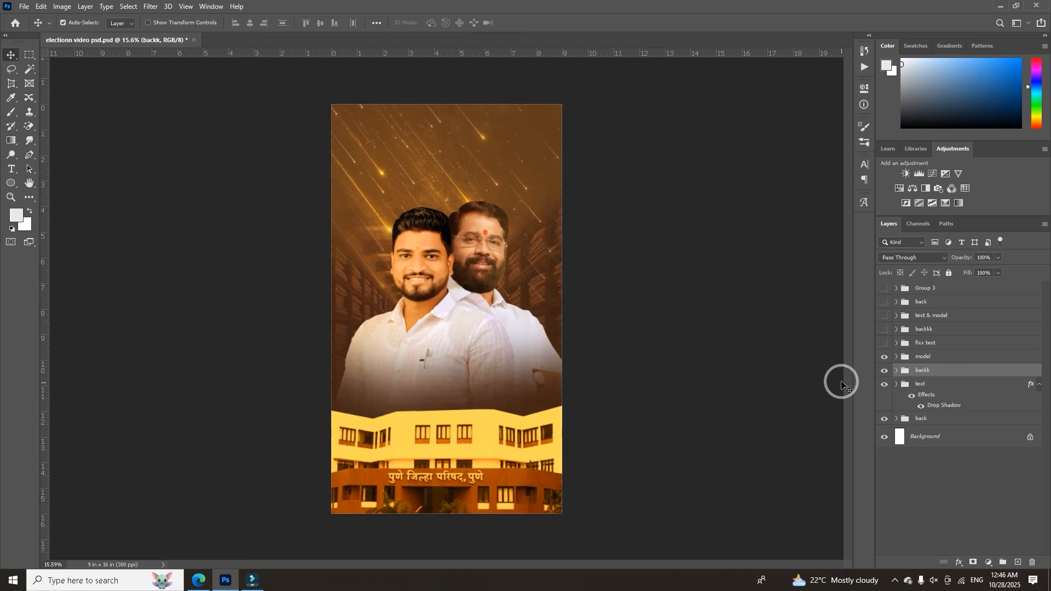
left_click(906, 359)
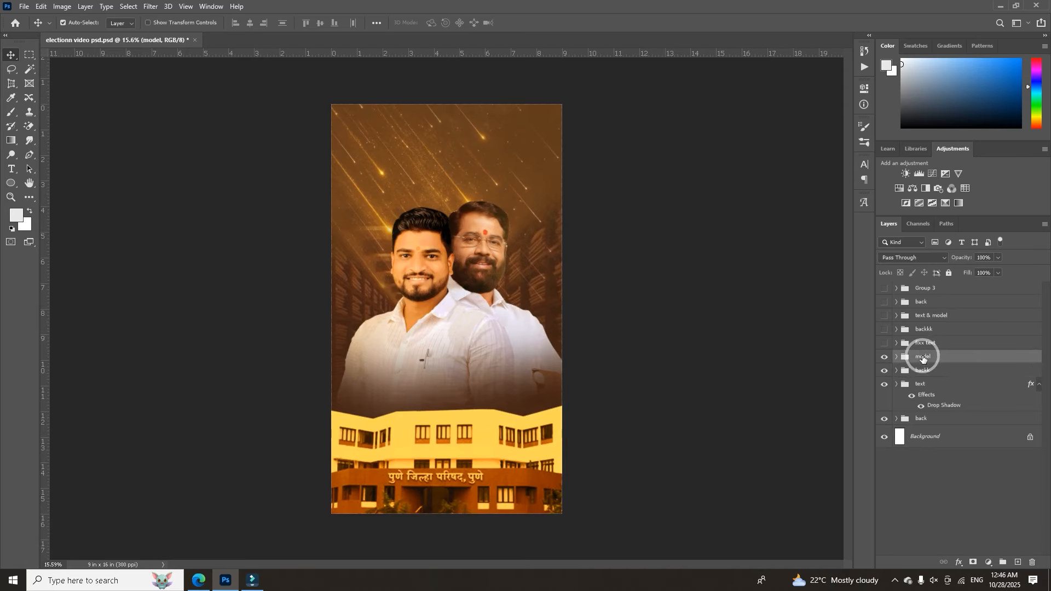
left_click(884, 357)
left_click(885, 357)
Expand the "model" group, inspect the layer of the building at the poster's base, and collapse the group.
left_click(896, 357)
scroll(909, 394, "down", 1)
left_click(882, 362)
left_click(496, 438)
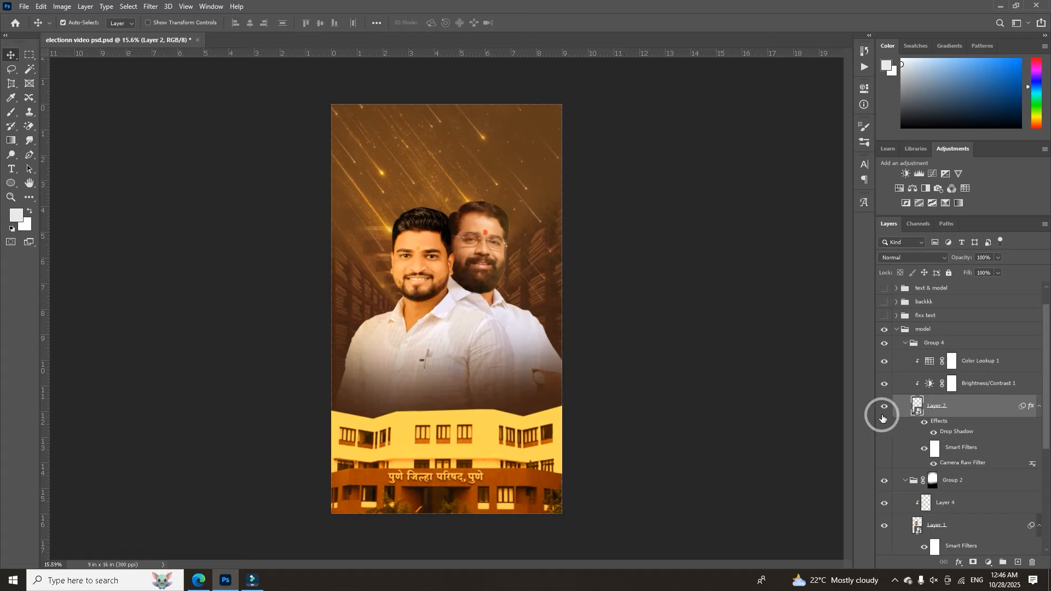
scroll(886, 383, "up", 1)
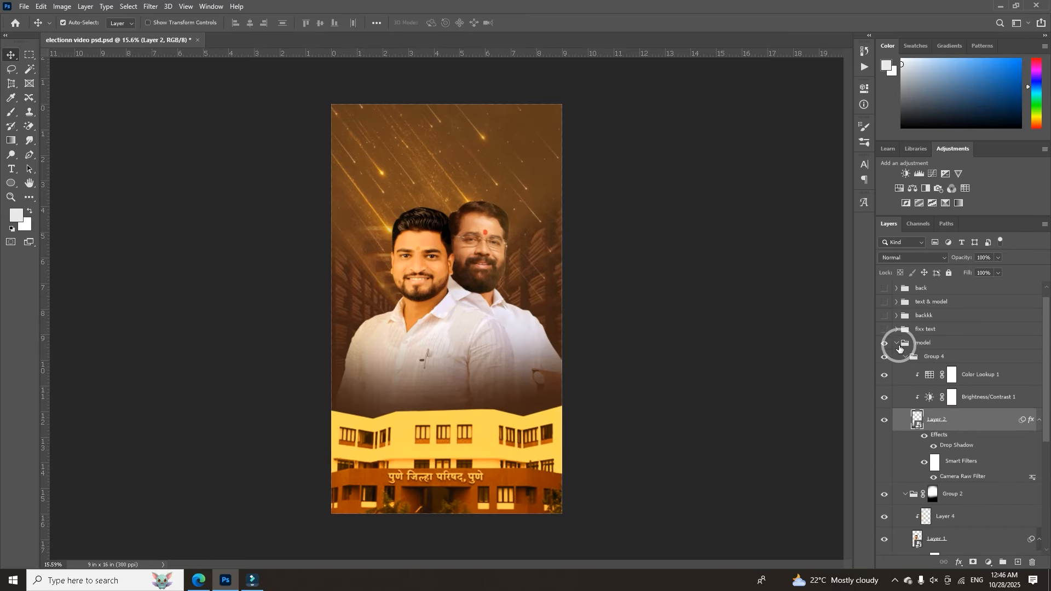
left_click(896, 357)
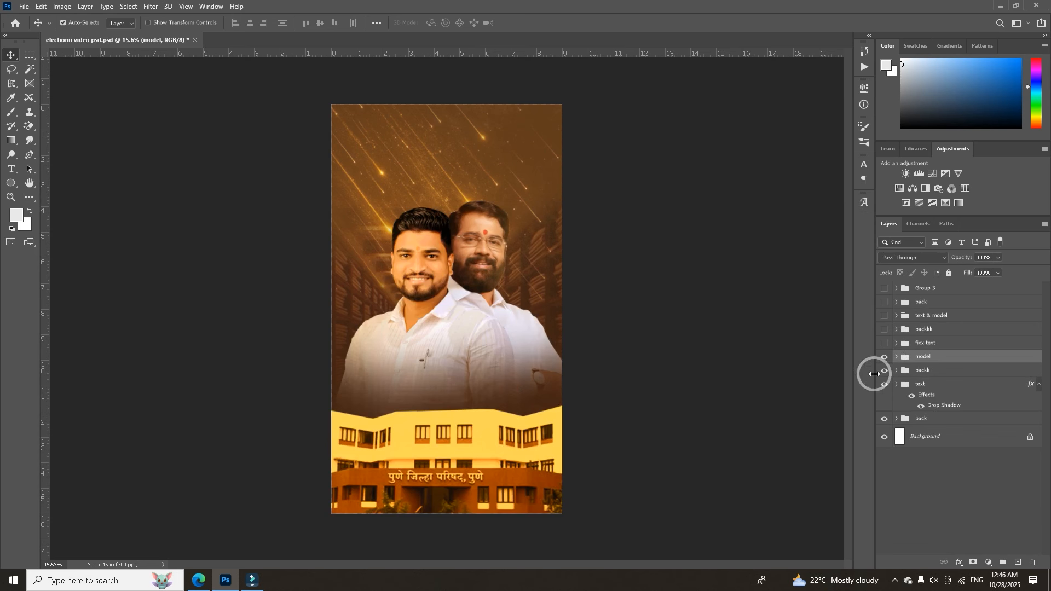
Locate the portrait's layer in the "model" group, toggle the collapsed Group 4 off and on, and collapse "model".
left_click(471, 354)
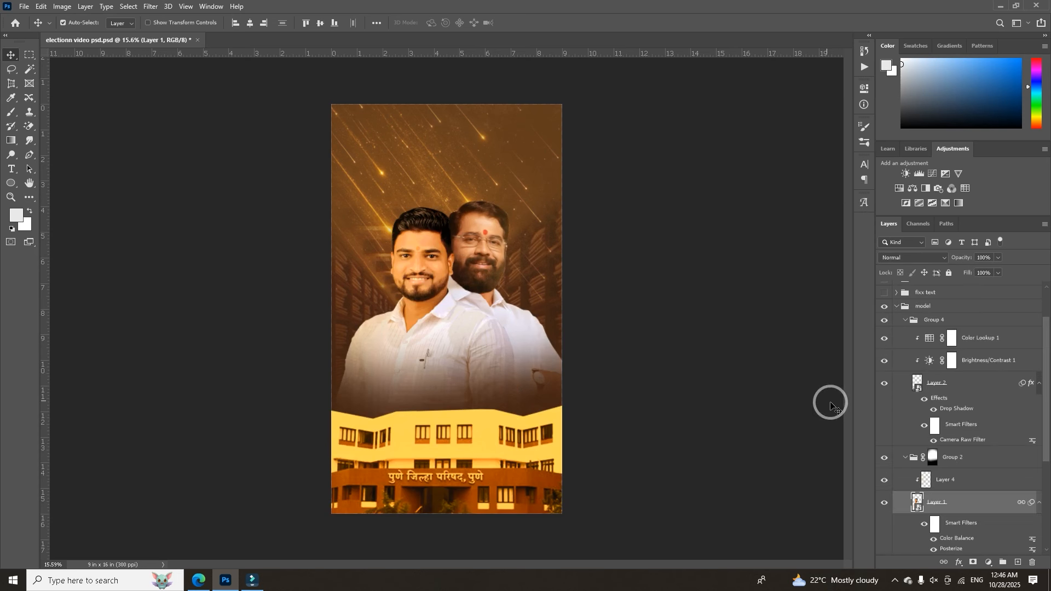
left_click(904, 320)
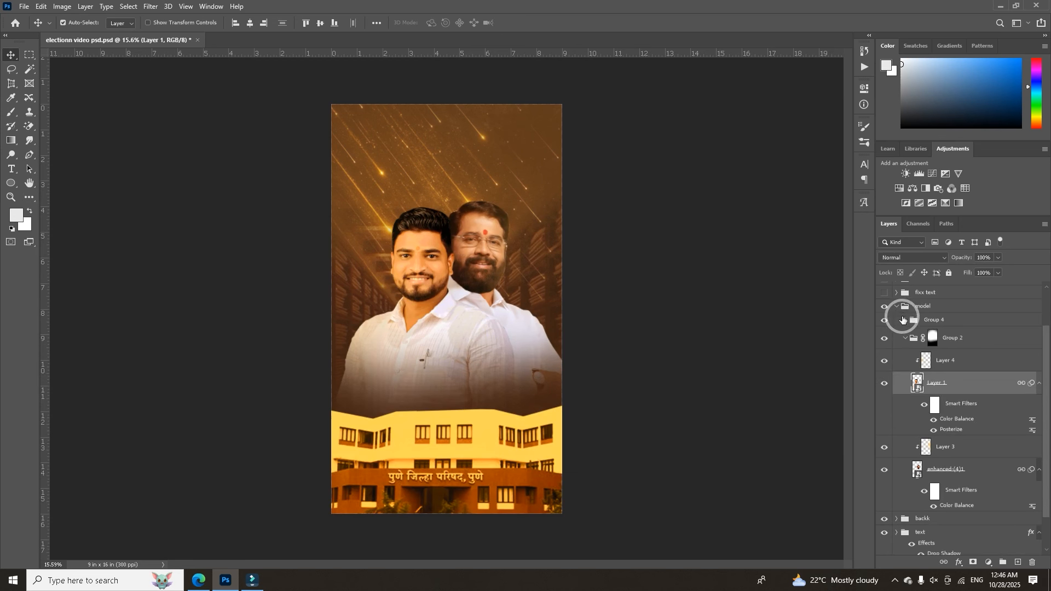
left_click(885, 321)
left_click(884, 320)
left_click(884, 320)
left_click(886, 321)
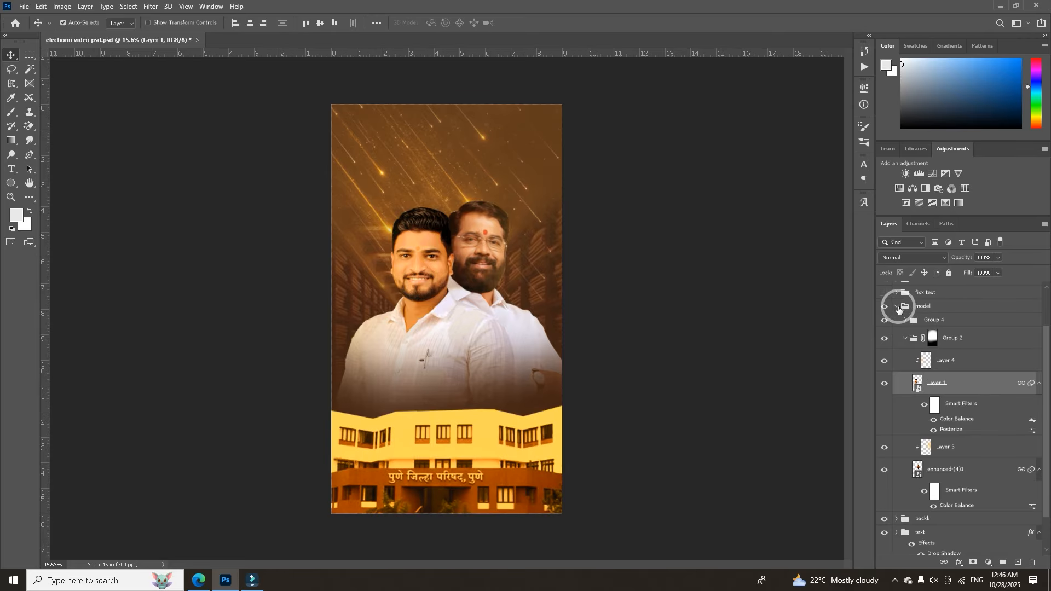
left_click(896, 307)
Show the "fixx text", "backkk" and "text & model" groups one after another.
key("ctrl+0")
left_click(883, 343)
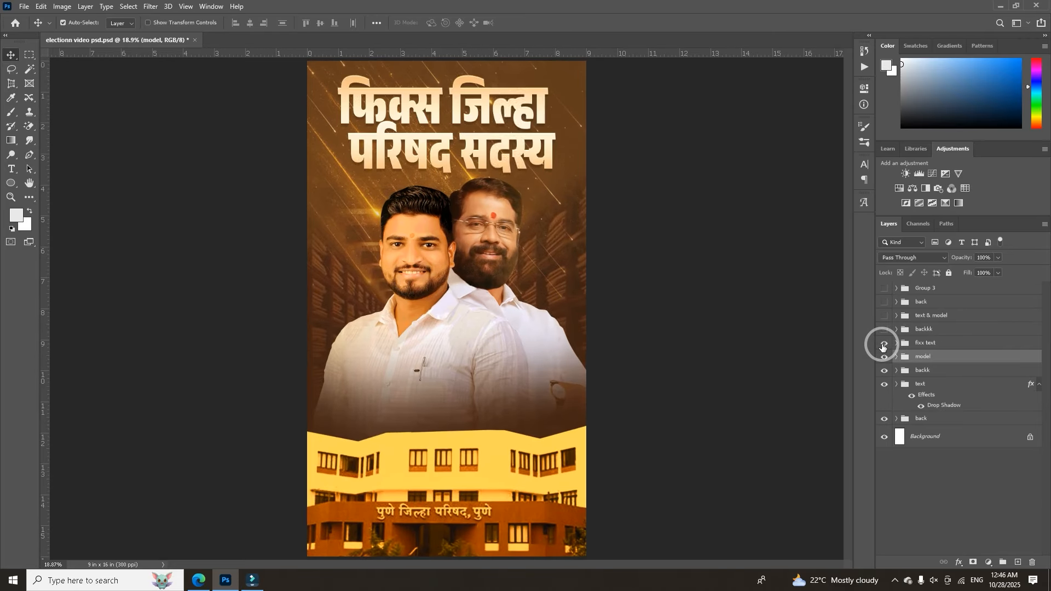
scroll(417, 465, "down", 2)
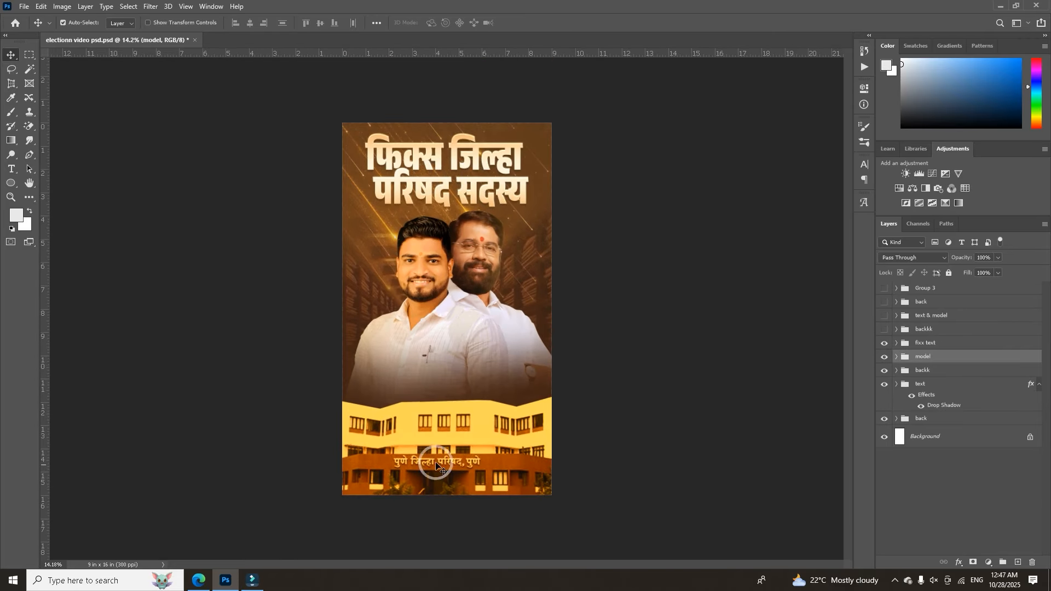
left_click(884, 329)
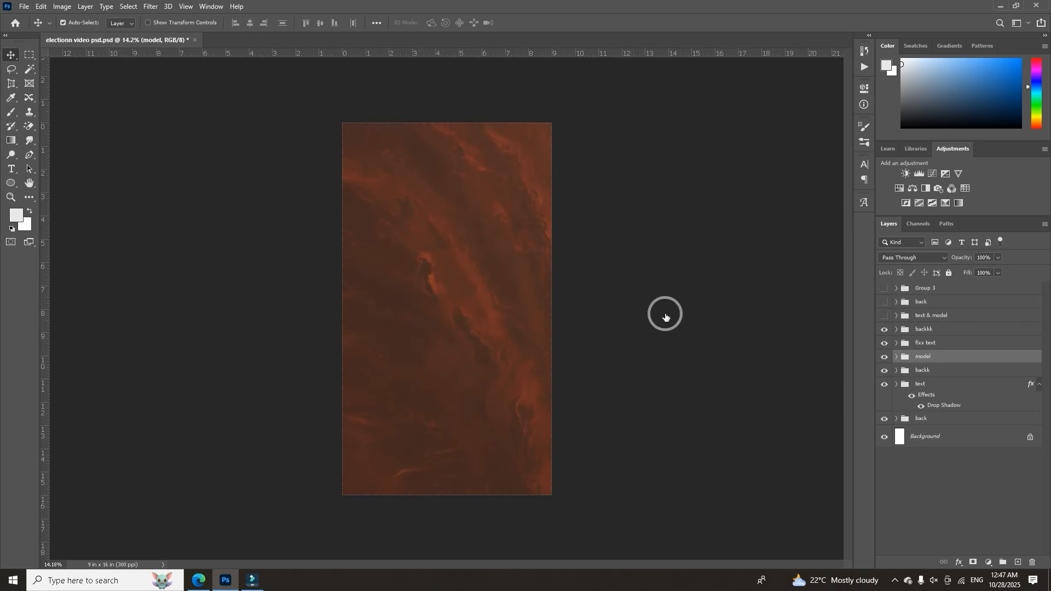
left_click(882, 316)
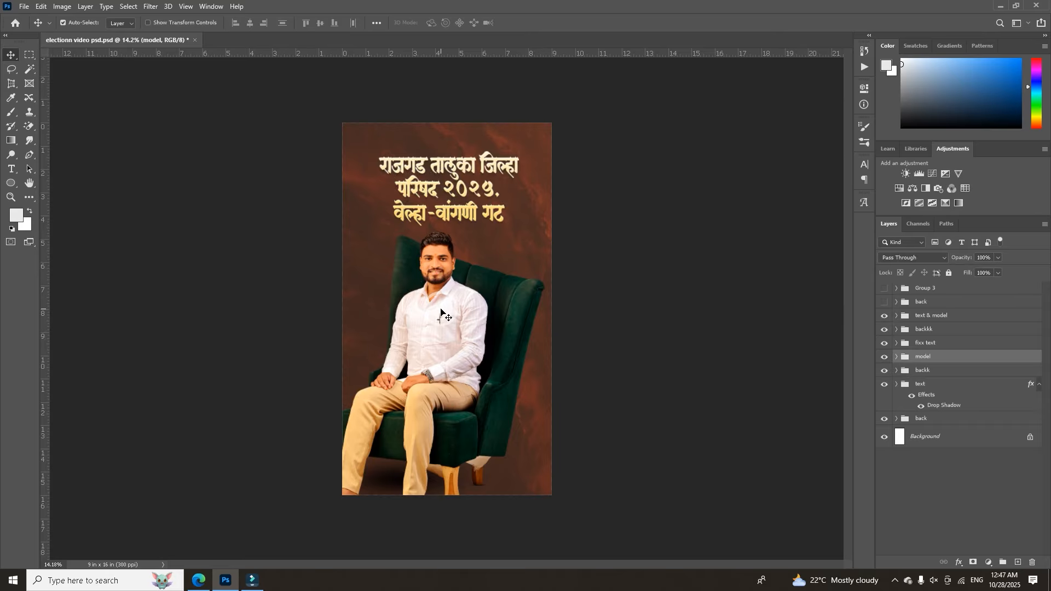
Inspect the seated man's layer in the "text & model" group and collapse the group.
left_click(441, 310)
left_click(884, 335)
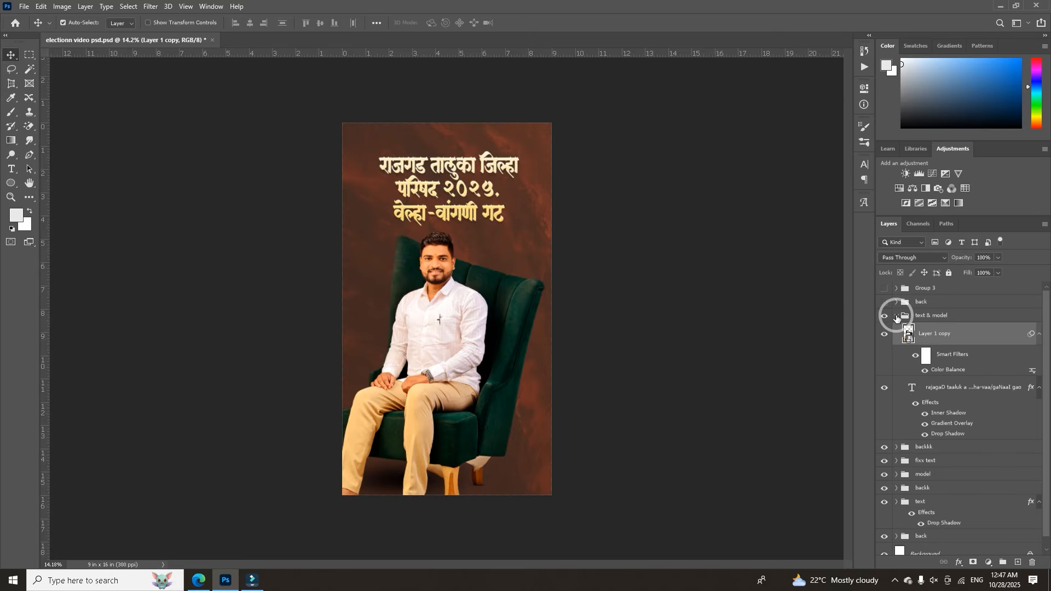
left_click(896, 316)
Show the uppermost "back" group and "Group 3" to view the final poster scene.
left_click(883, 304)
left_click(884, 288)
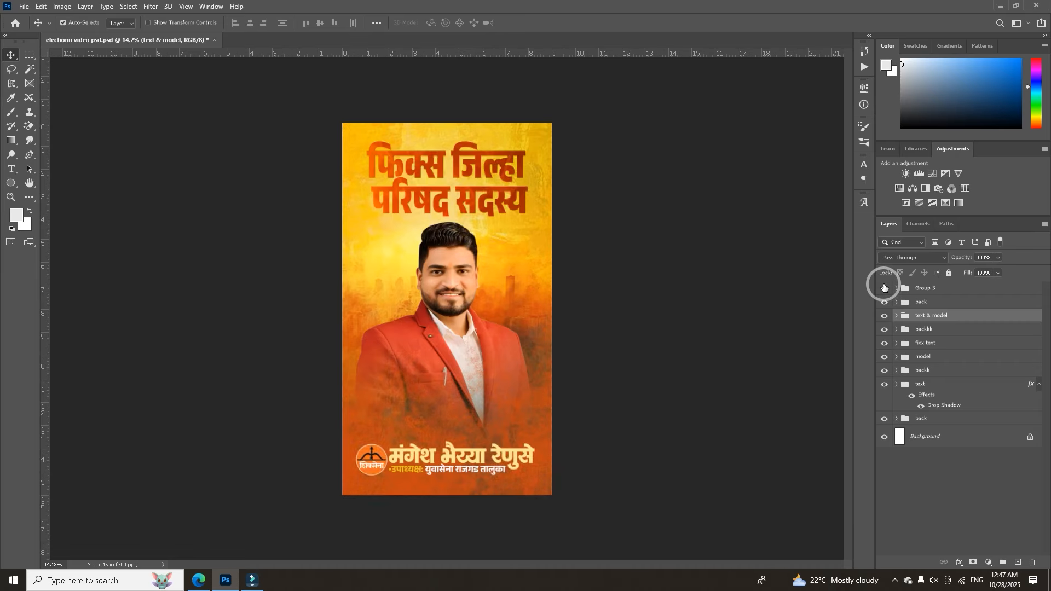
left_click(883, 288)
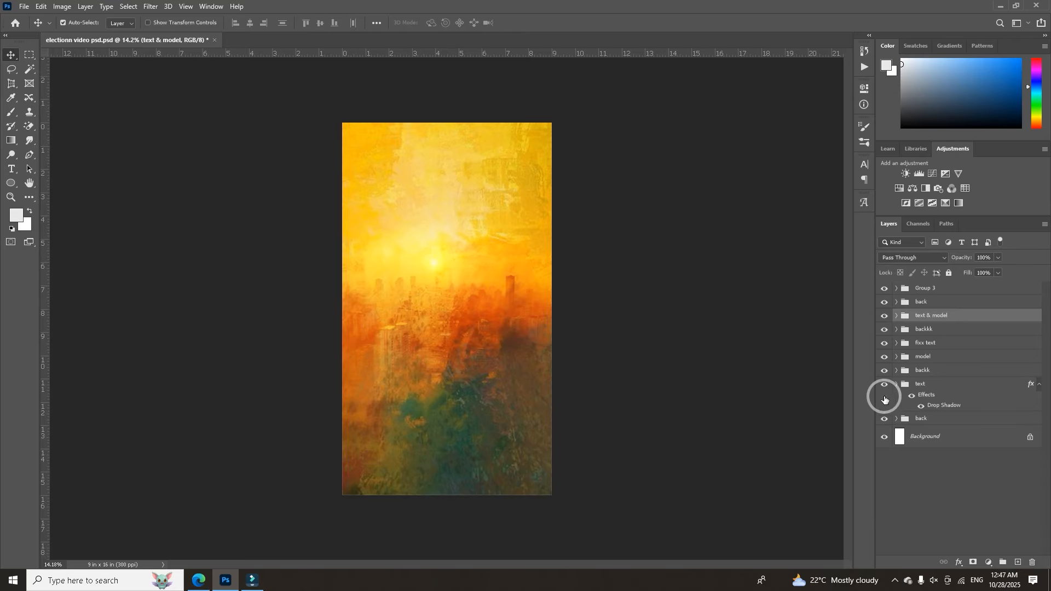
key("ctrl+z")
Toggle the lowest "back" group for review, and hide all layer groups and the Background layer.
left_click_drag(884, 288, 881, 401)
left_click(883, 418)
left_click(882, 418)
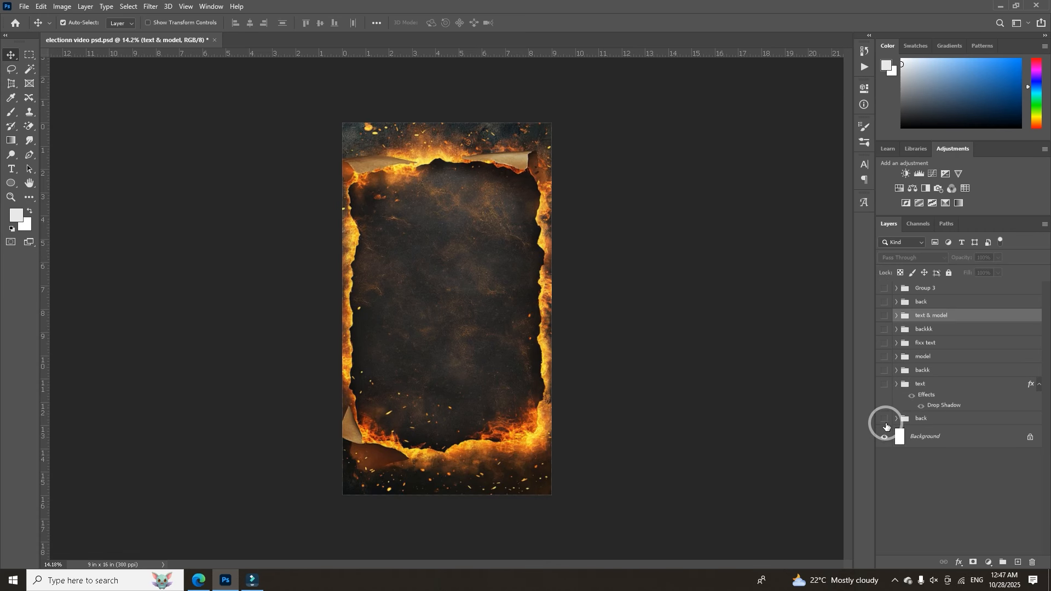
left_click_drag(886, 422, 883, 437)
View the "text" group and the "backk" group each on its own, hiding each one again.
left_click(884, 384)
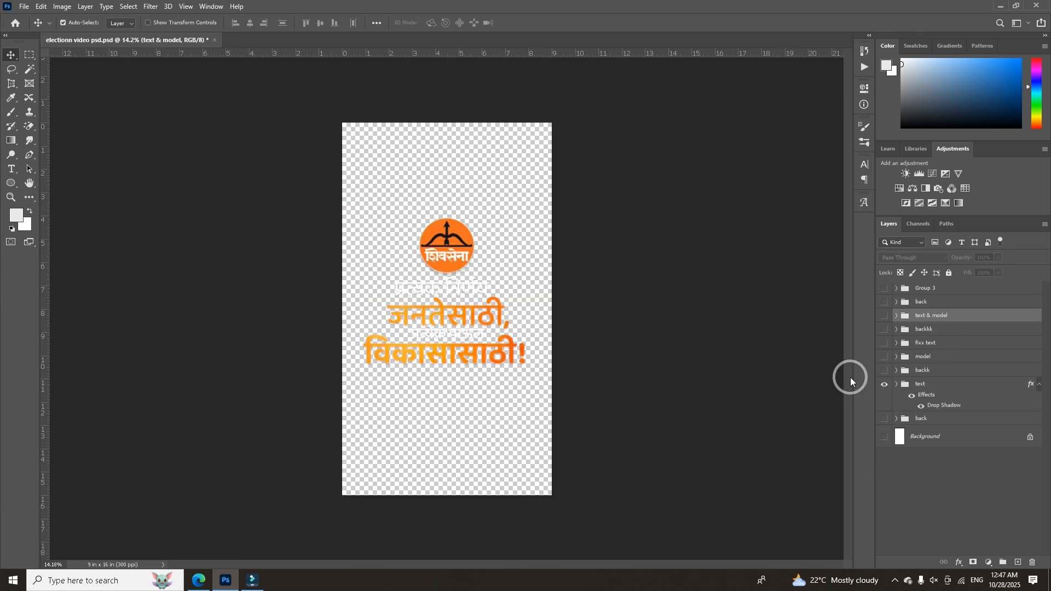
left_click(882, 386)
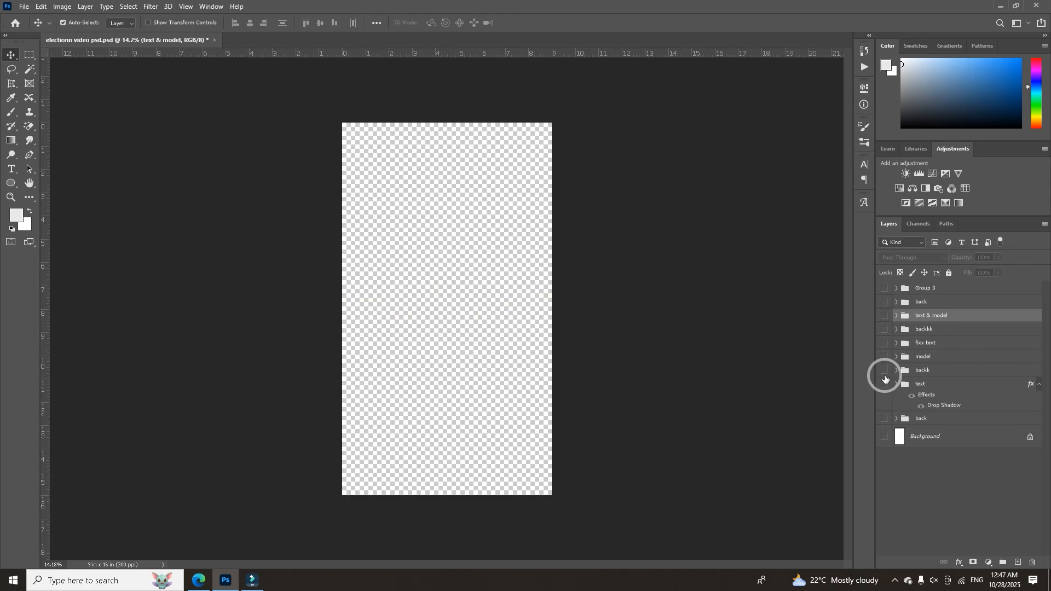
left_click(884, 370)
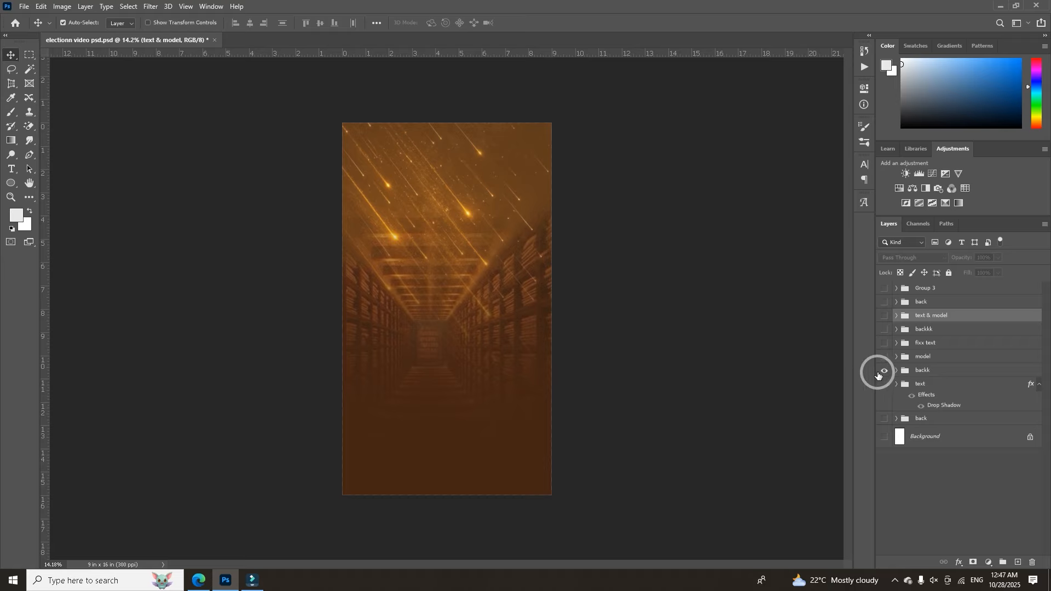
left_click(883, 372)
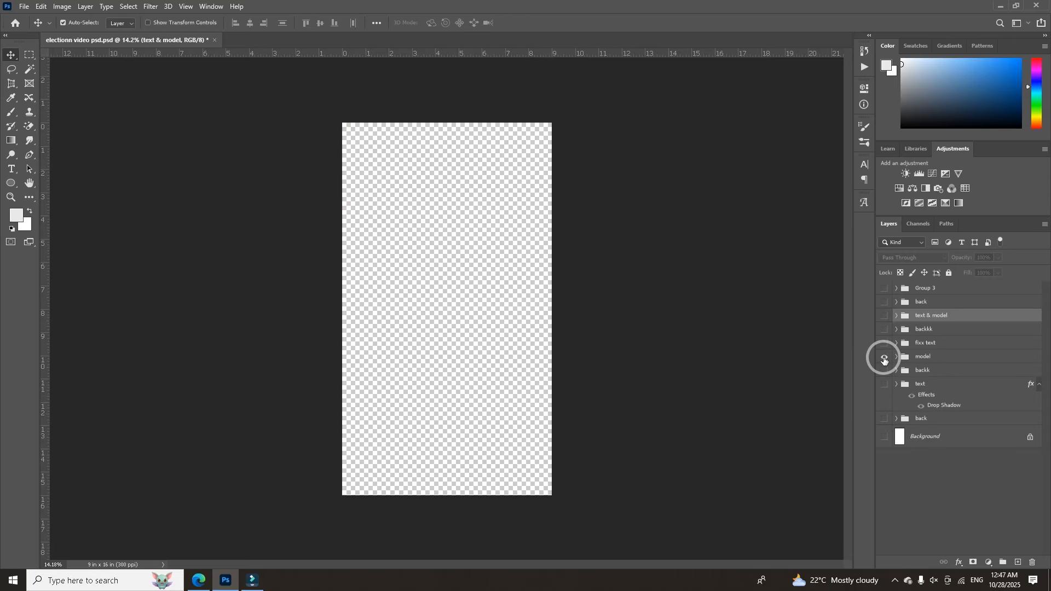
Show the "model" group, then group the building's Layer 2 with its Color Lookup 1 and Brightness/Contrast 1 adjustments and hide that group.
left_click(884, 357)
left_click(484, 450)
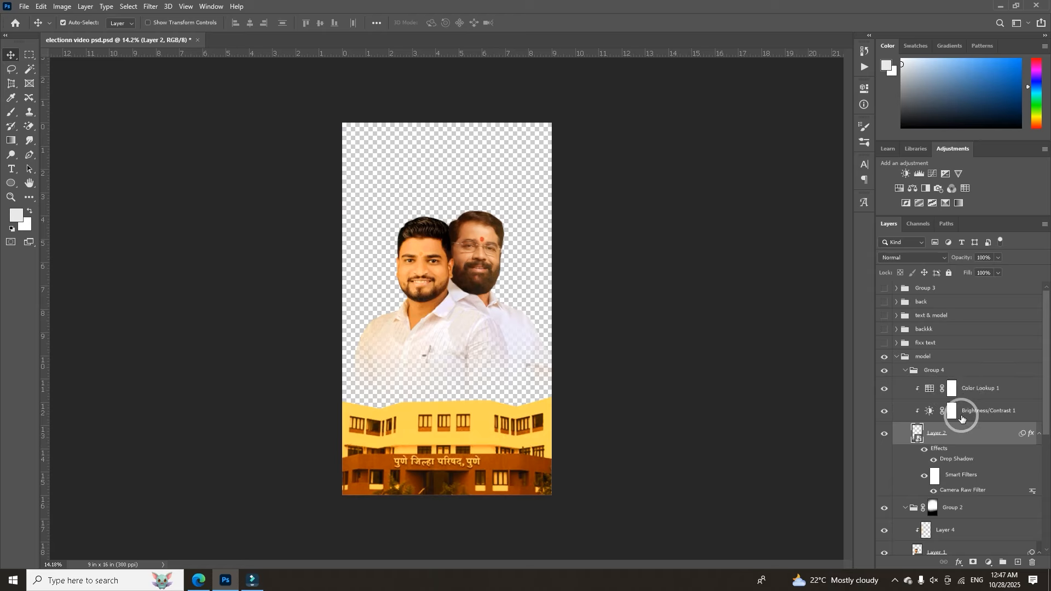
left_click(964, 390, "shift")
left_click(1005, 565)
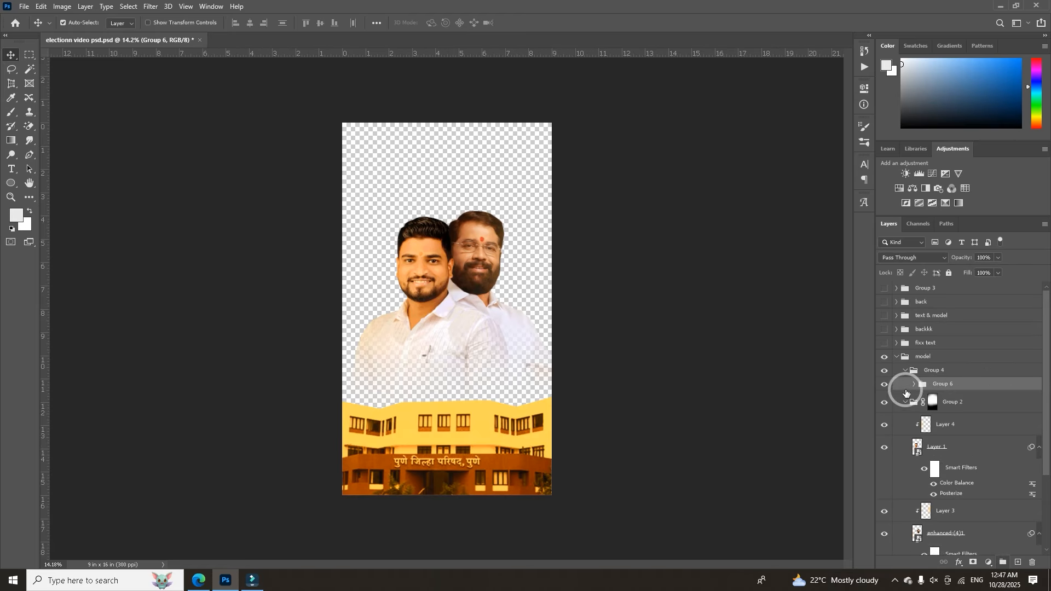
double_click(887, 387)
left_click(884, 385)
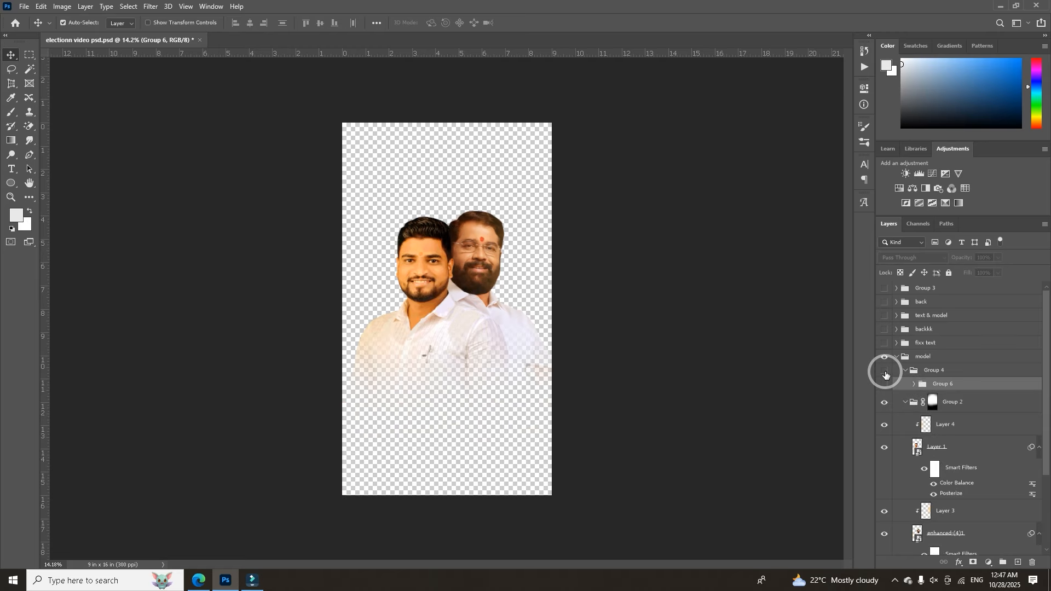
Group Layer 4, Layer 1, Layer 3 and "enhanced-(4)1" inside Group 2, and isolate the building's group in "model".
left_click(939, 425)
left_click(940, 534, "shift")
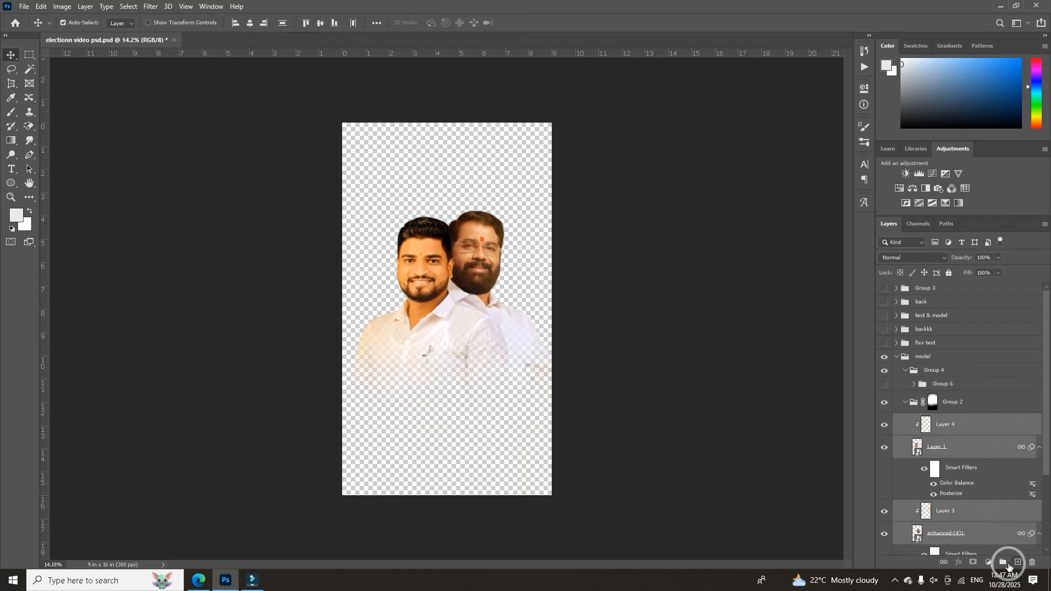
left_click(1003, 561)
left_click(884, 420)
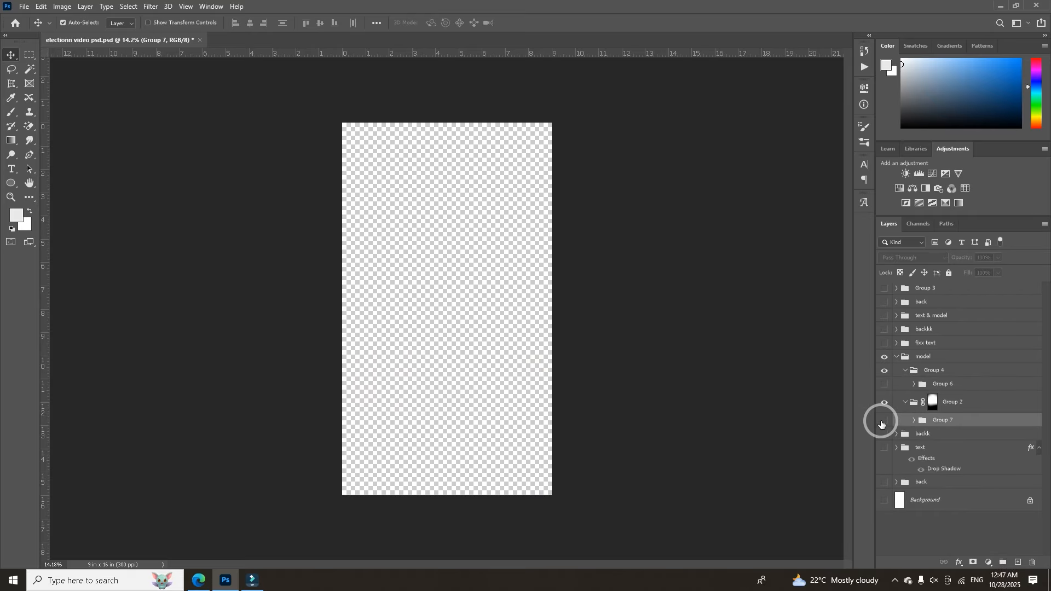
left_click(884, 385)
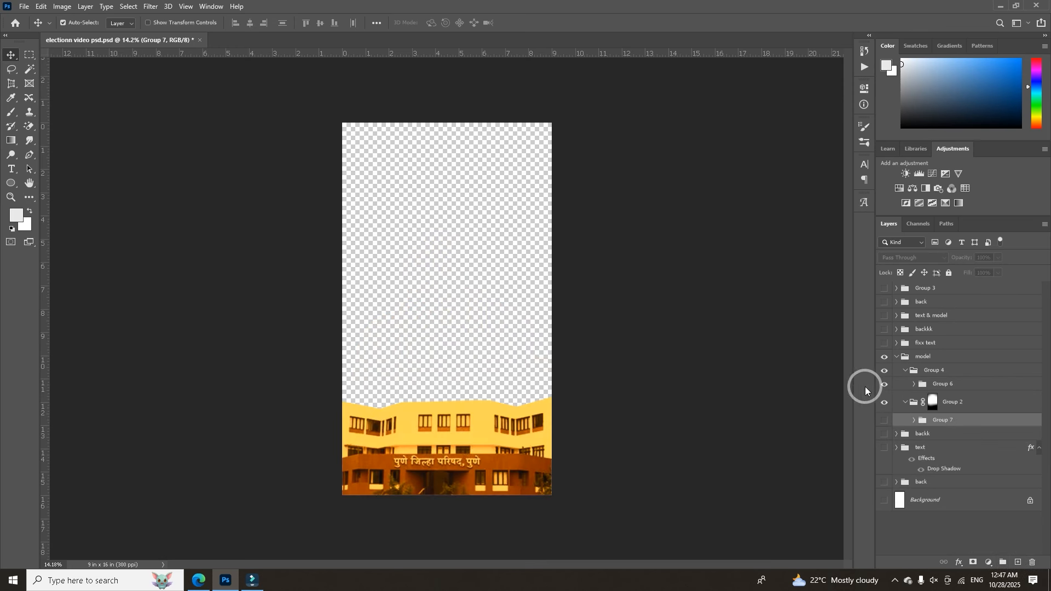
left_click(895, 358)
View the "fixx text" group on its own with the "model" group hidden, and hide it again.
left_click(883, 345)
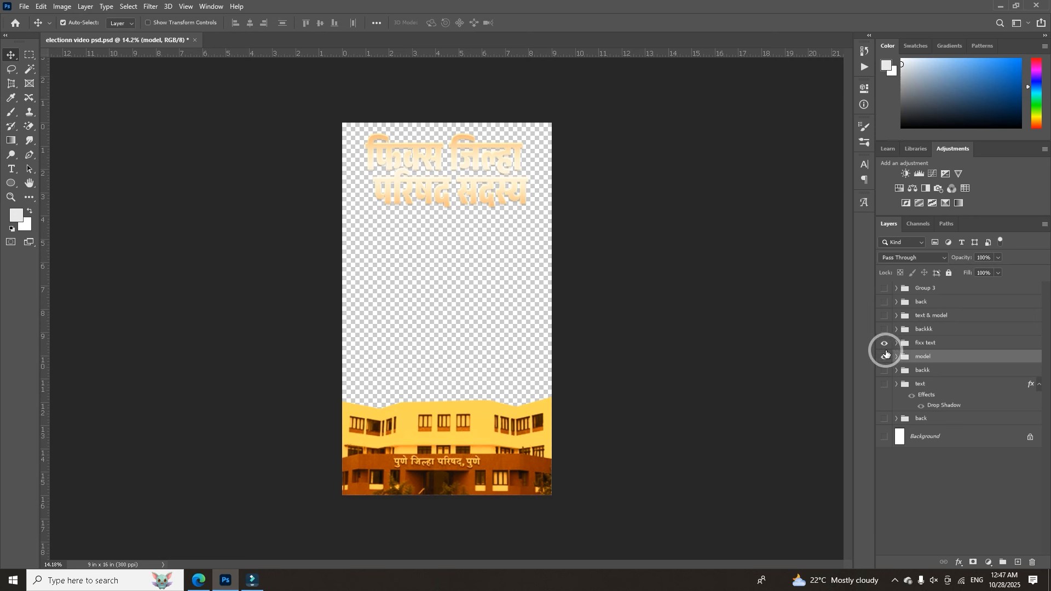
left_click(883, 357)
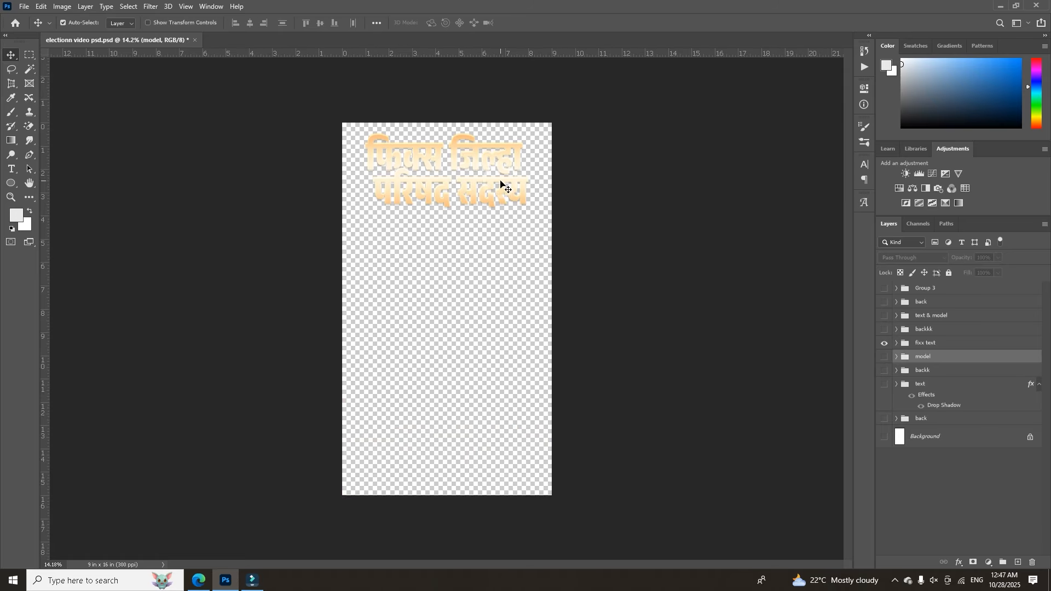
scroll(493, 178, "up", 2)
left_click_drag(883, 345, 885, 323)
scroll(425, 246, "down", 2)
Toggle the "text & model" group and the uppermost "back" group to view each on its own.
left_click(885, 317)
left_click(885, 317)
left_click(885, 319)
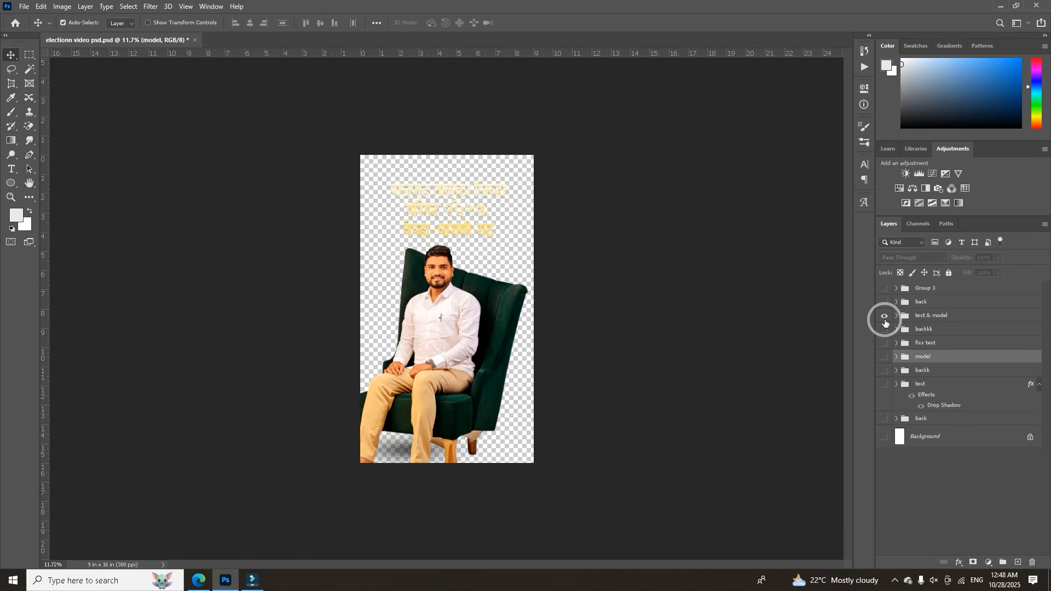
left_click(885, 317)
left_click(884, 302)
left_click(884, 303)
Switch to the desktop and open the project folder holding the numbered scene images.
key("super+d")
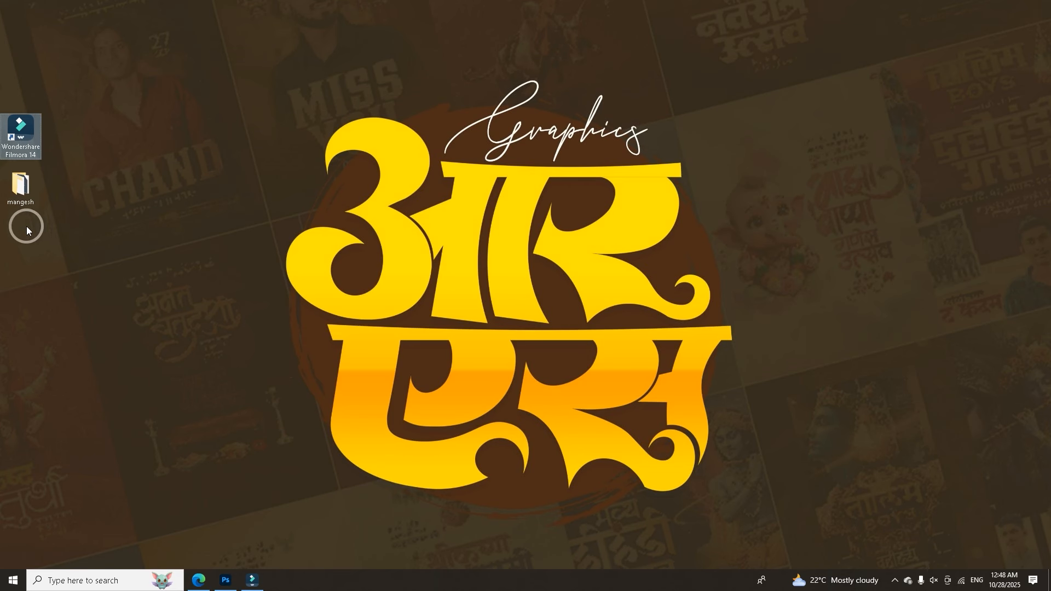
double_click(22, 188)
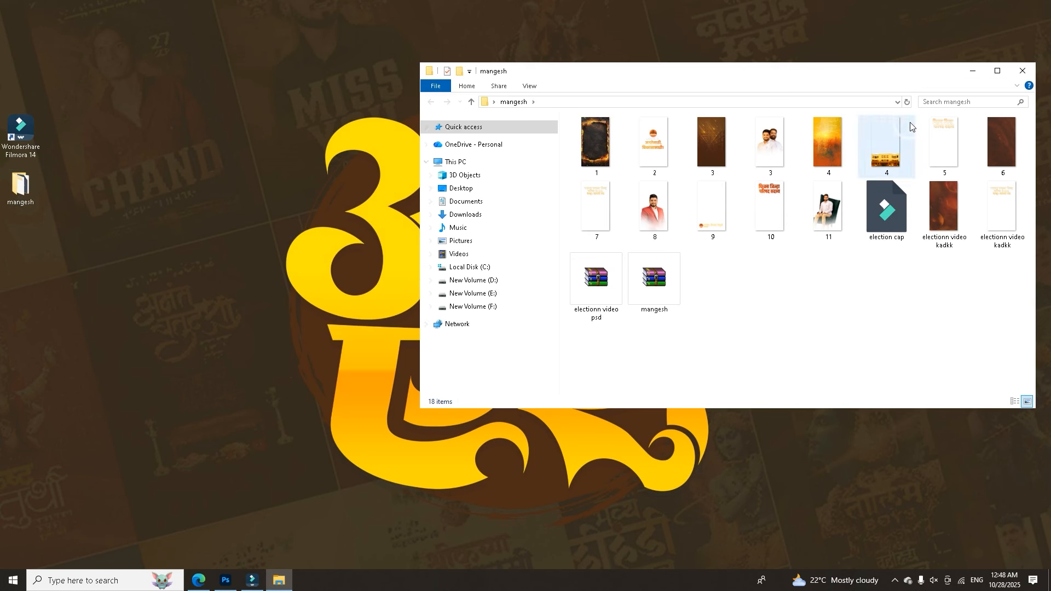
Maximize the project folder window and toggle the lowest "back" group in Photoshop before returning to the folder.
left_click(1007, 72)
left_click(245, 572)
left_click(224, 579)
left_click(885, 419)
left_click(885, 419)
left_click(280, 579)
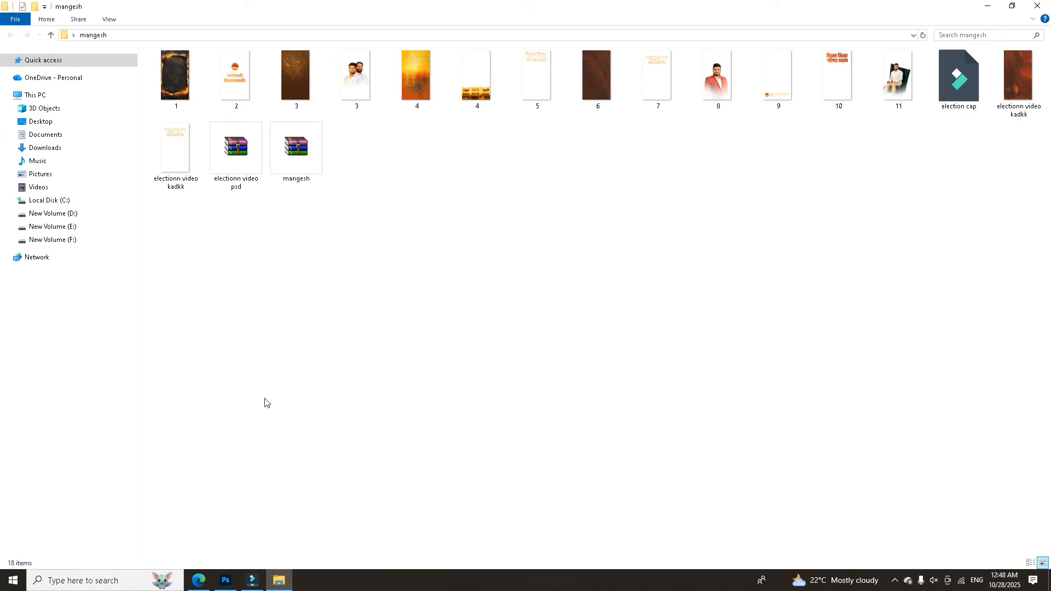
Look over the scene images and view the file properties of the dark brown background image 3.
left_click(228, 97)
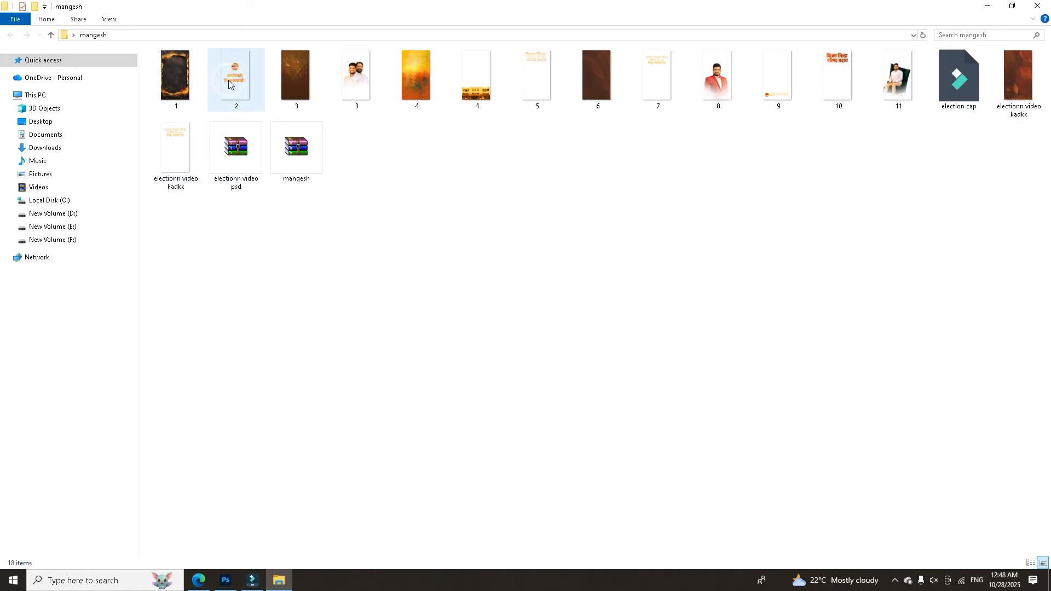
left_click(309, 100)
left_click(352, 100)
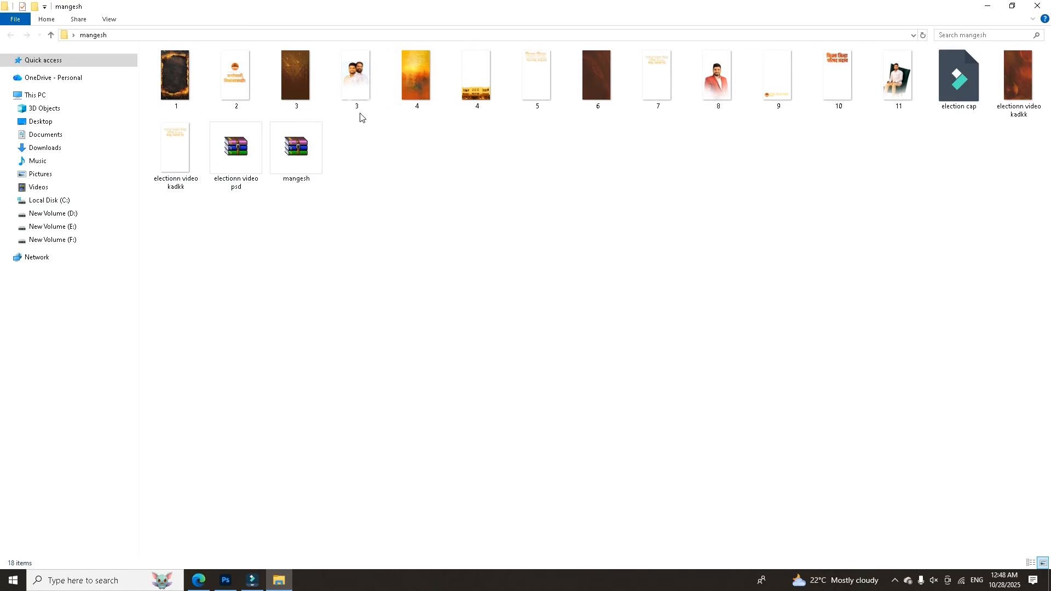
left_click(296, 100)
right_click(297, 100)
left_click(345, 458)
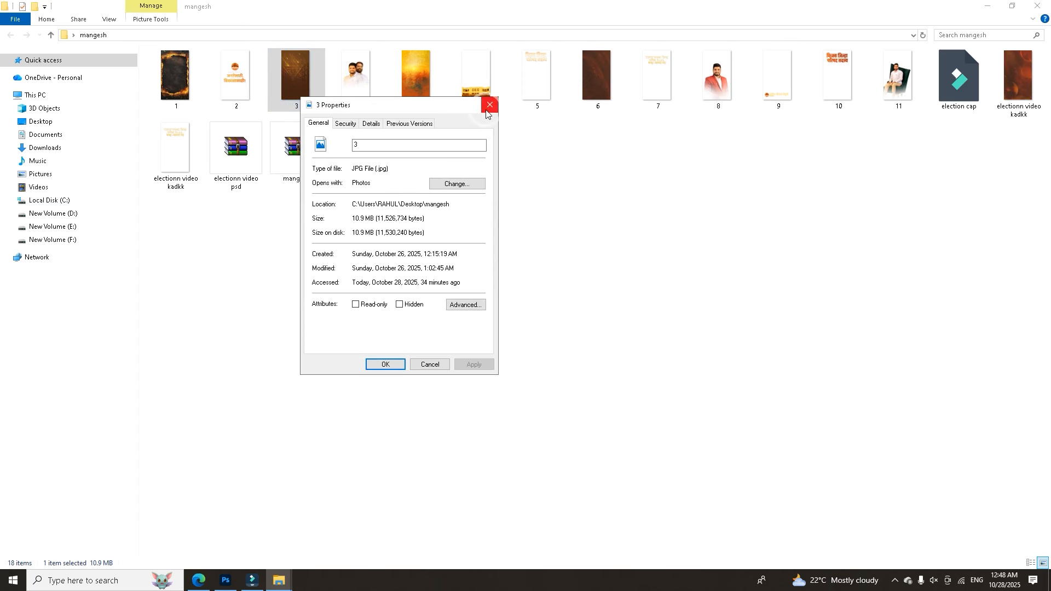
left_click(488, 106)
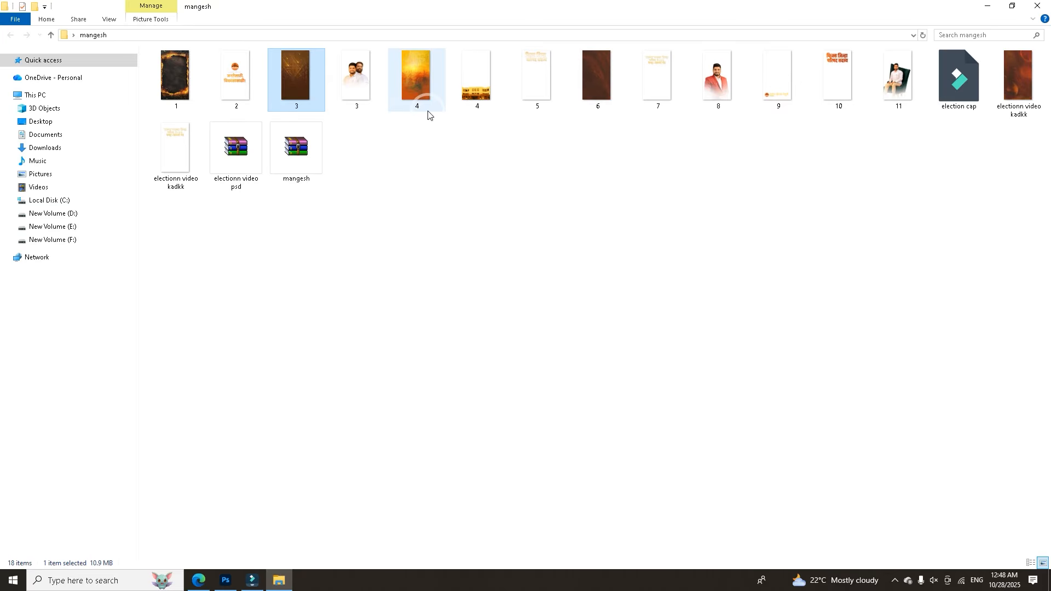
Reopen the properties of the dark brown background image 3 to check its file type again.
left_click(357, 311)
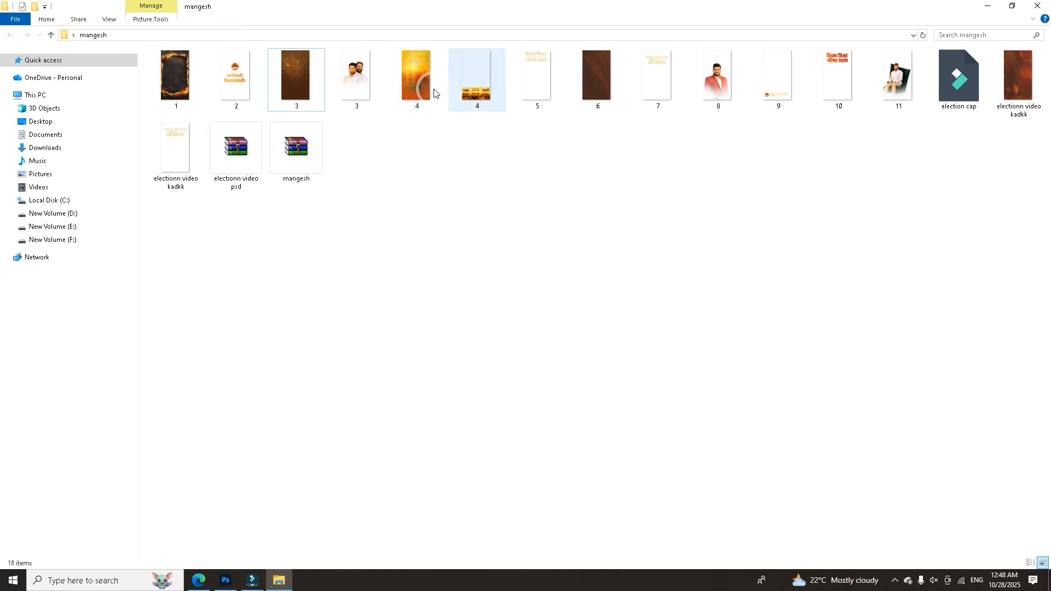
double_click(302, 90)
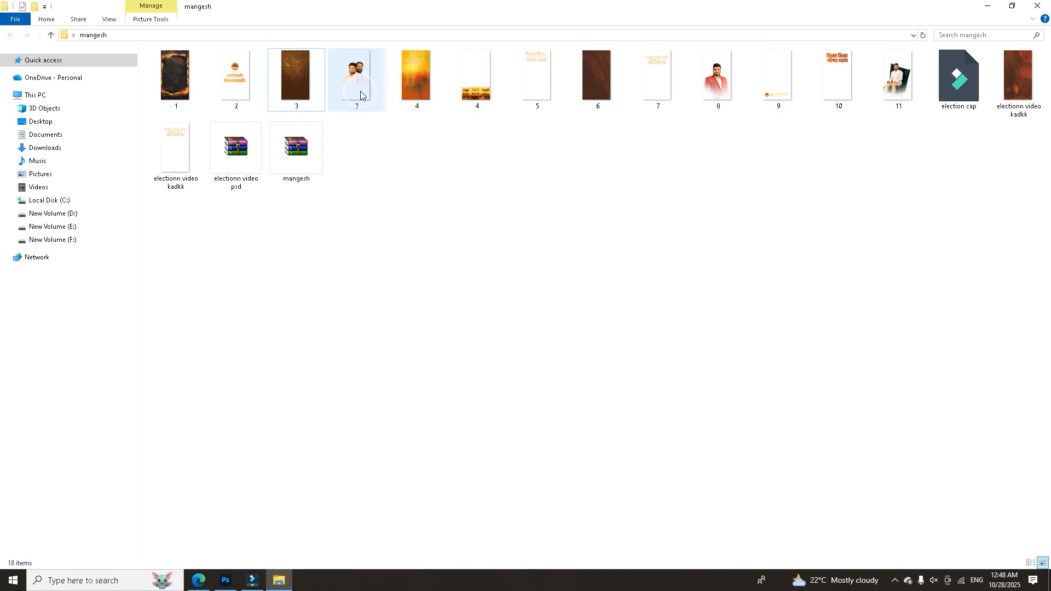
left_click(294, 89)
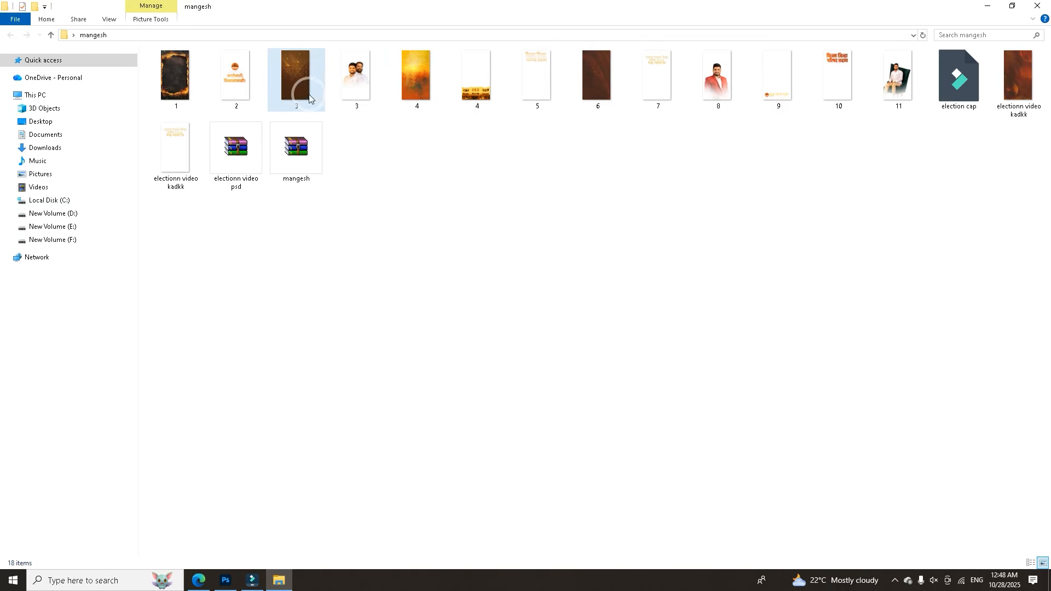
right_click(294, 89)
left_click(353, 453)
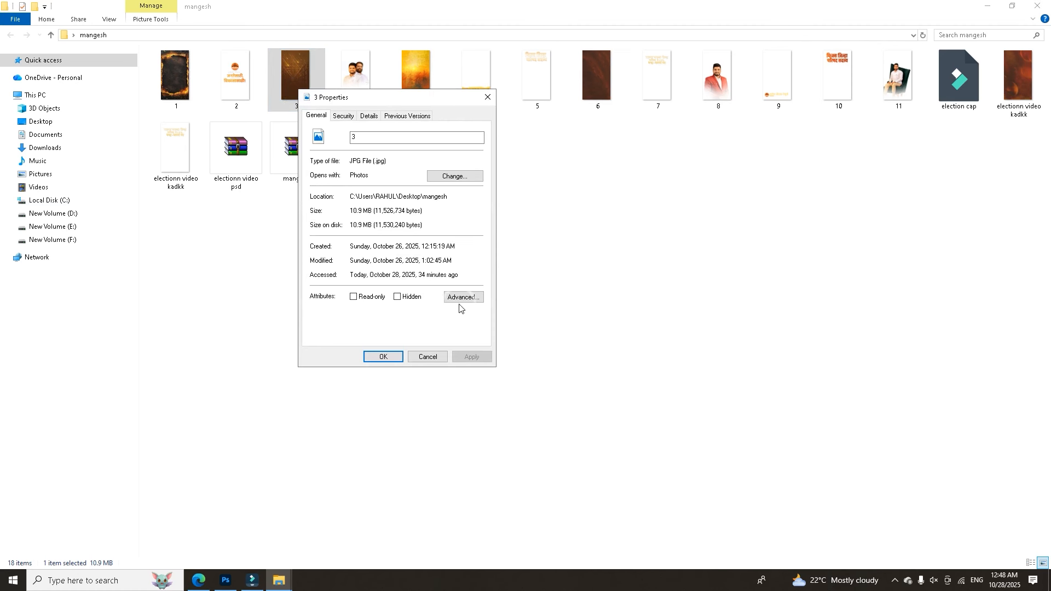
left_click(487, 97)
View the project folder's own properties and close them.
right_click(373, 73)
left_click(416, 224)
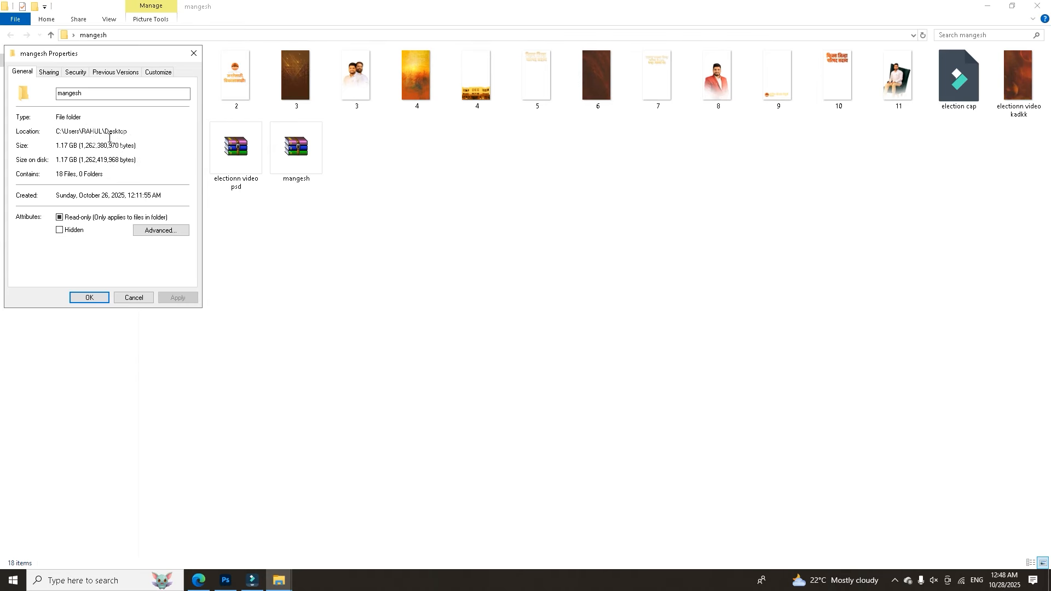
left_click(194, 59)
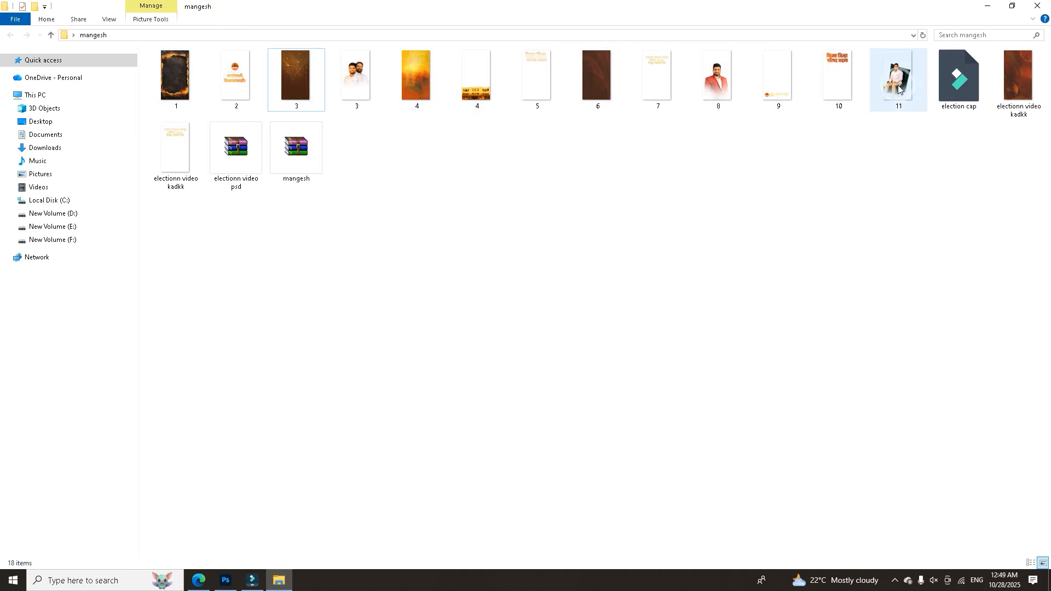
Switch to Photoshop, show all layer groups and the Background layer, and check the contents of Group 3.
left_click(239, 584)
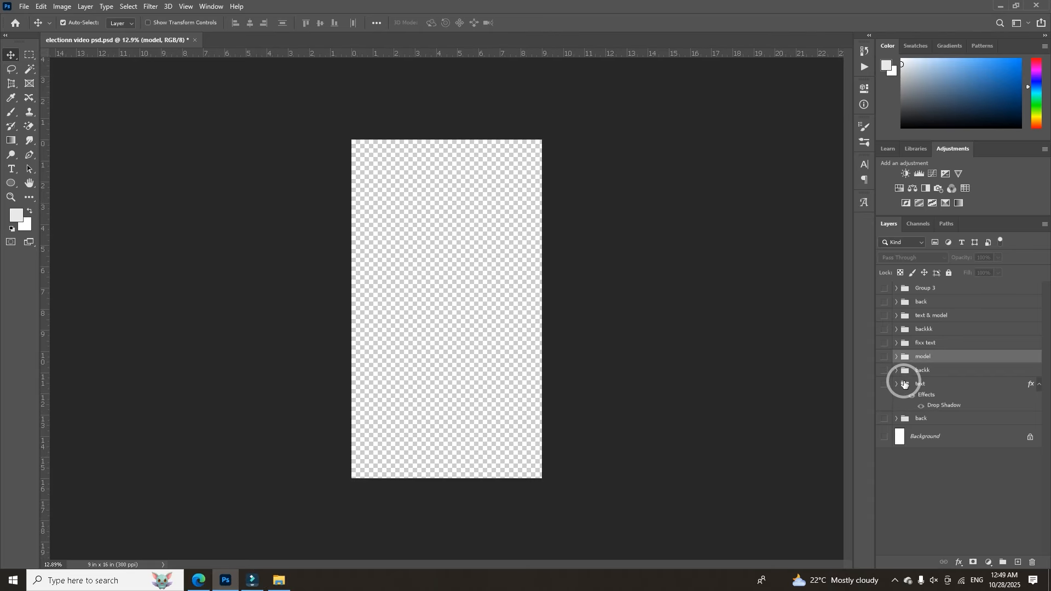
left_click_drag(885, 384, 884, 288)
left_click_drag(895, 416, 887, 434)
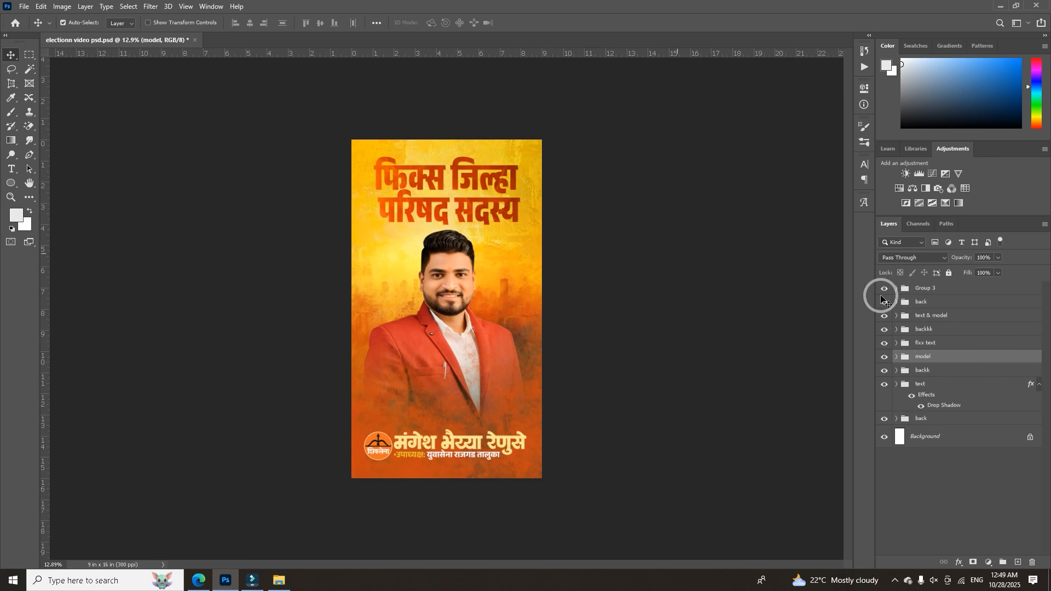
left_click(896, 289)
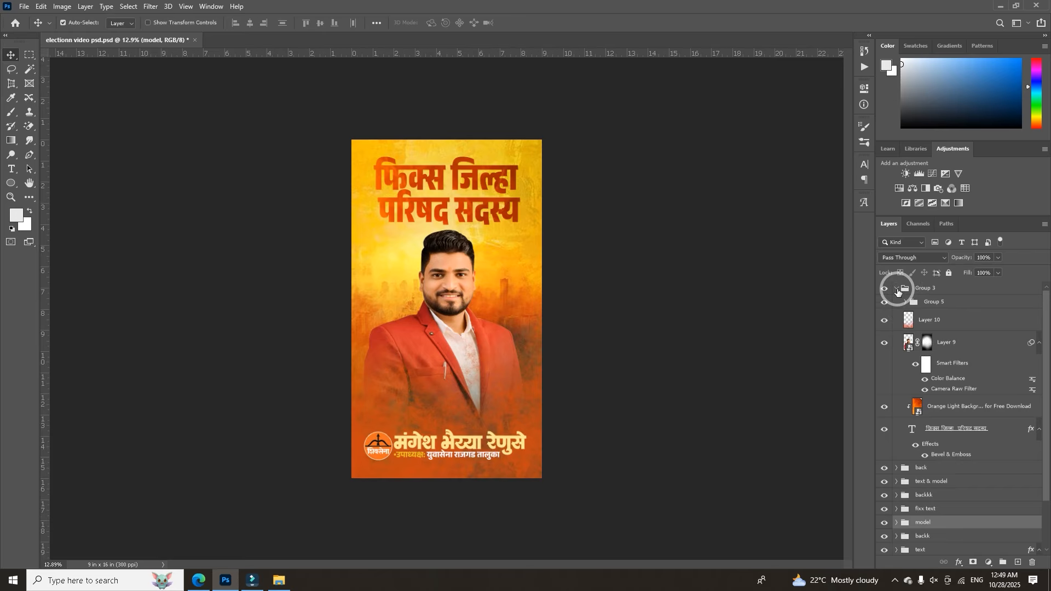
left_click(896, 290)
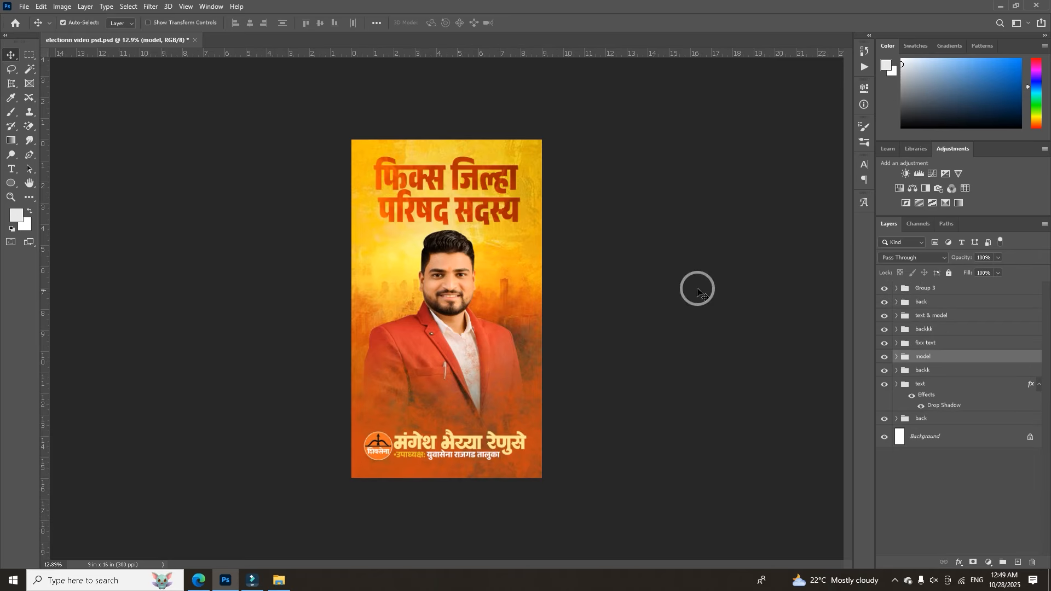
Switch to Filmora and look at its effects and transitions libraries before returning to the project media.
left_click(241, 582)
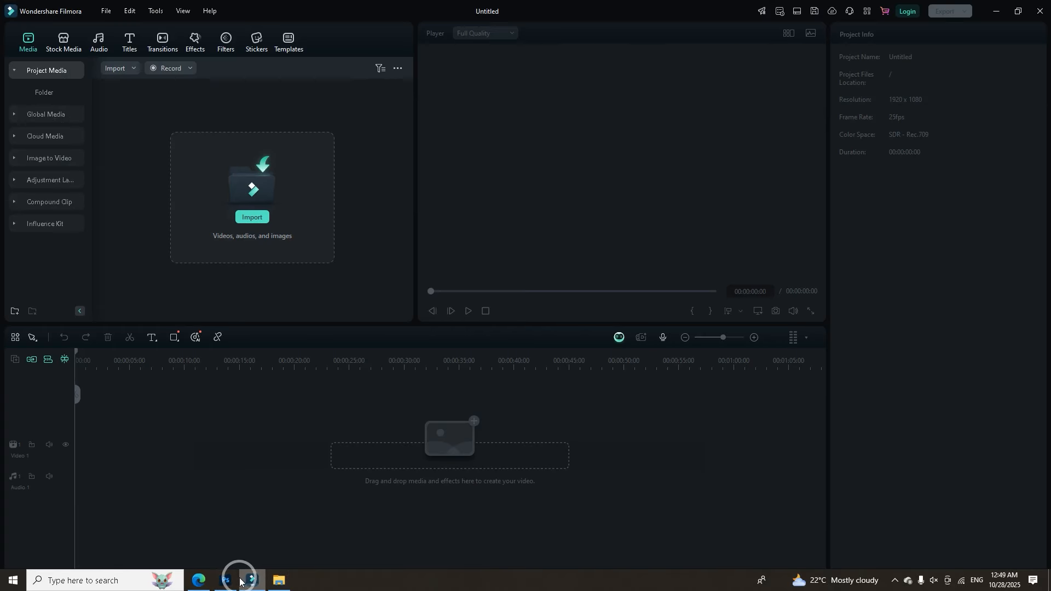
left_click(225, 580)
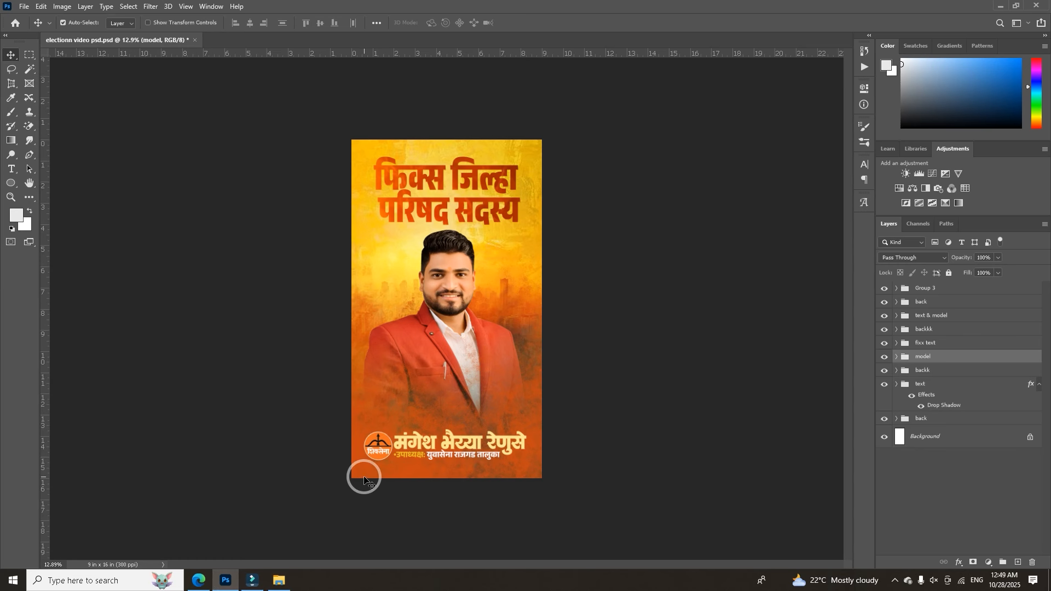
key("super+d")
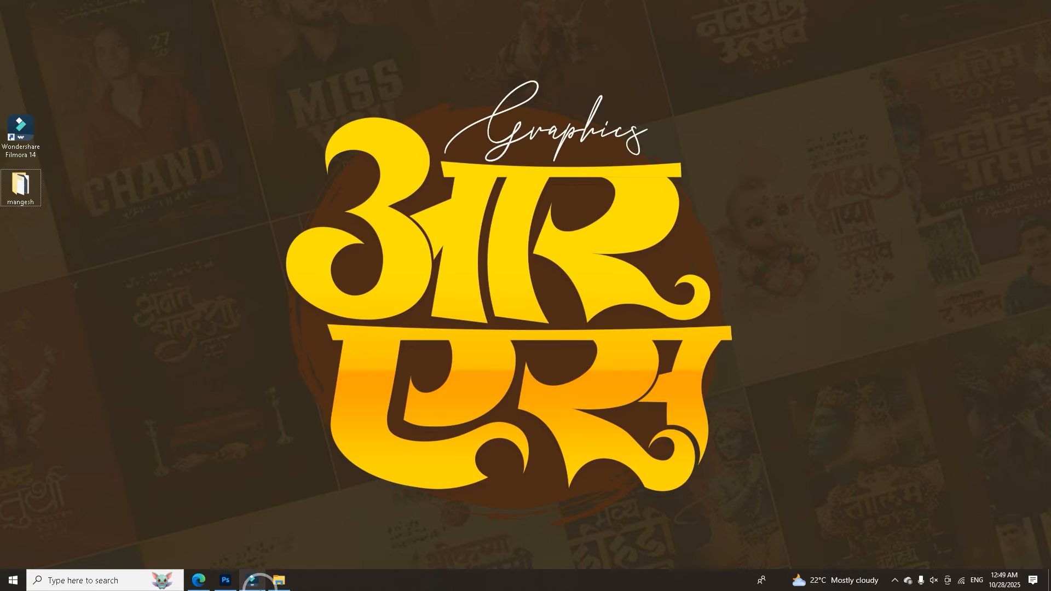
left_click(252, 580)
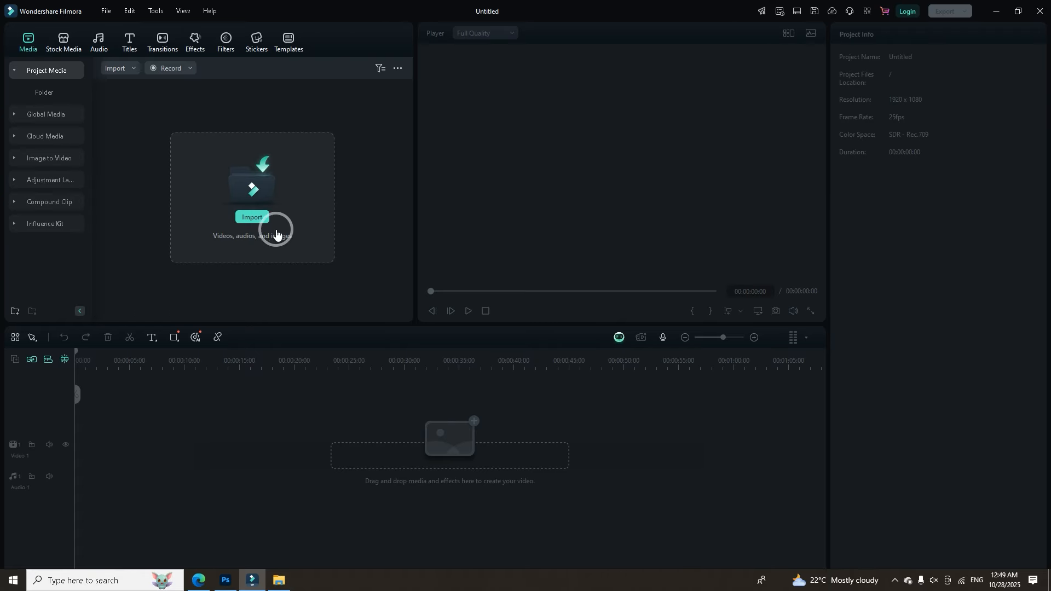
left_click(160, 52)
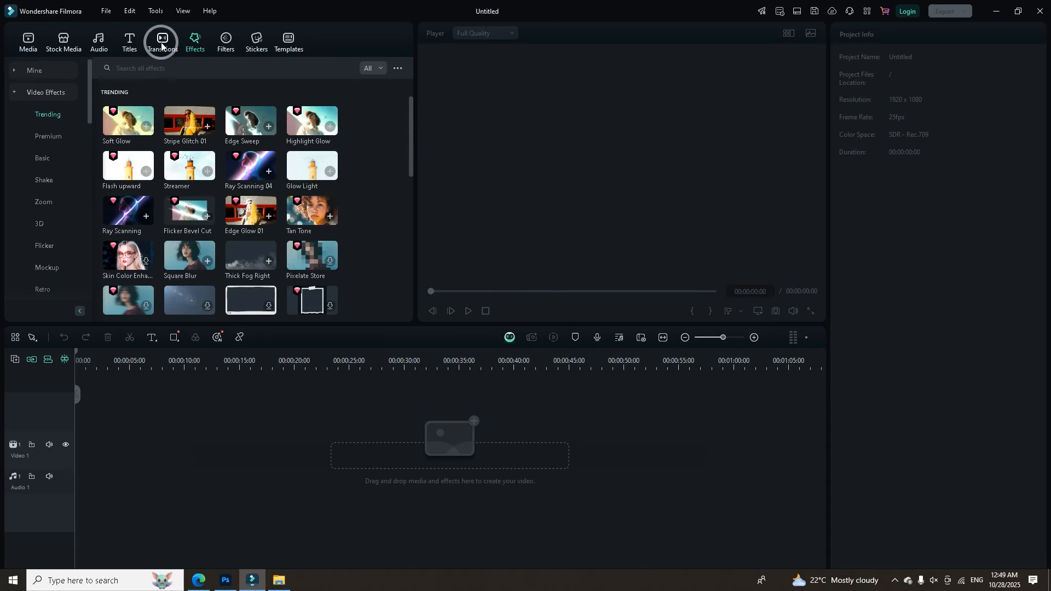
left_click(31, 43)
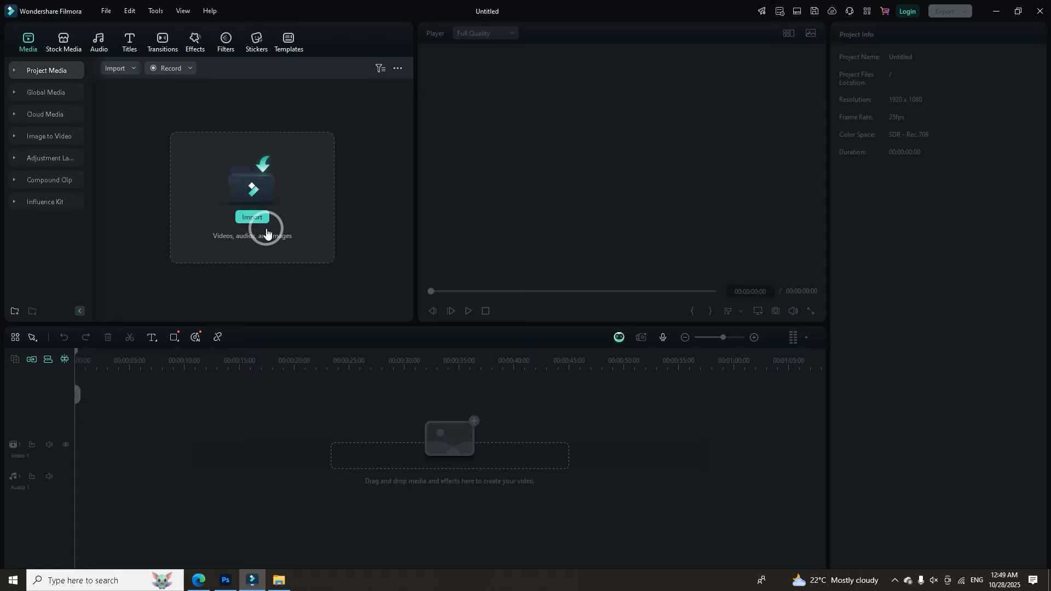
Import images 1 to 11 and both "electionn video kadkk" images from the project folder on the Desktop into the project media.
left_click(251, 216)
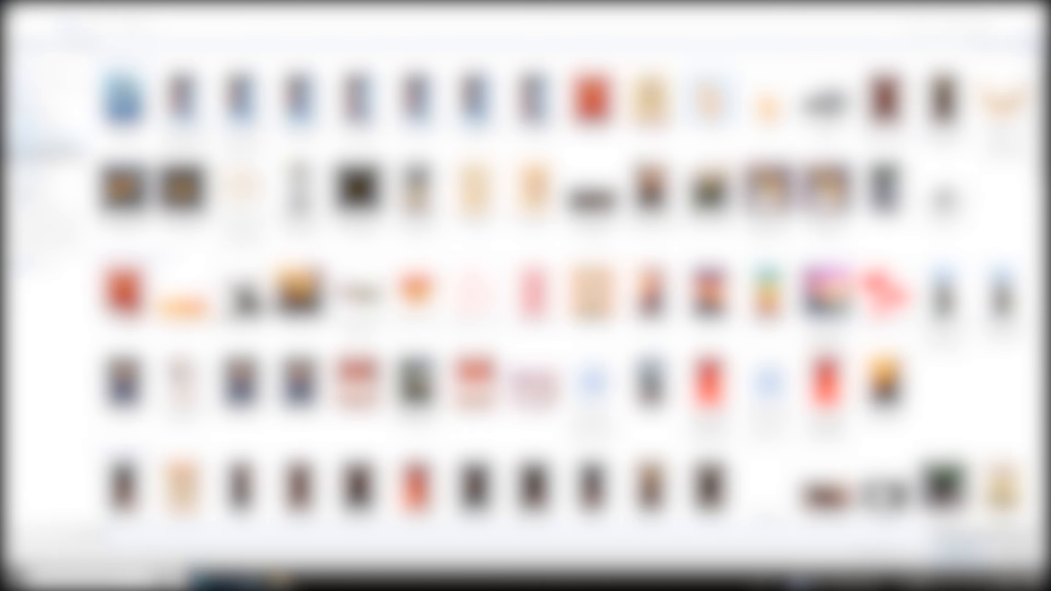
left_click(45, 130)
double_click(125, 87)
right_click(145, 243)
left_click(174, 286)
left_click_drag(133, 179, 946, 224)
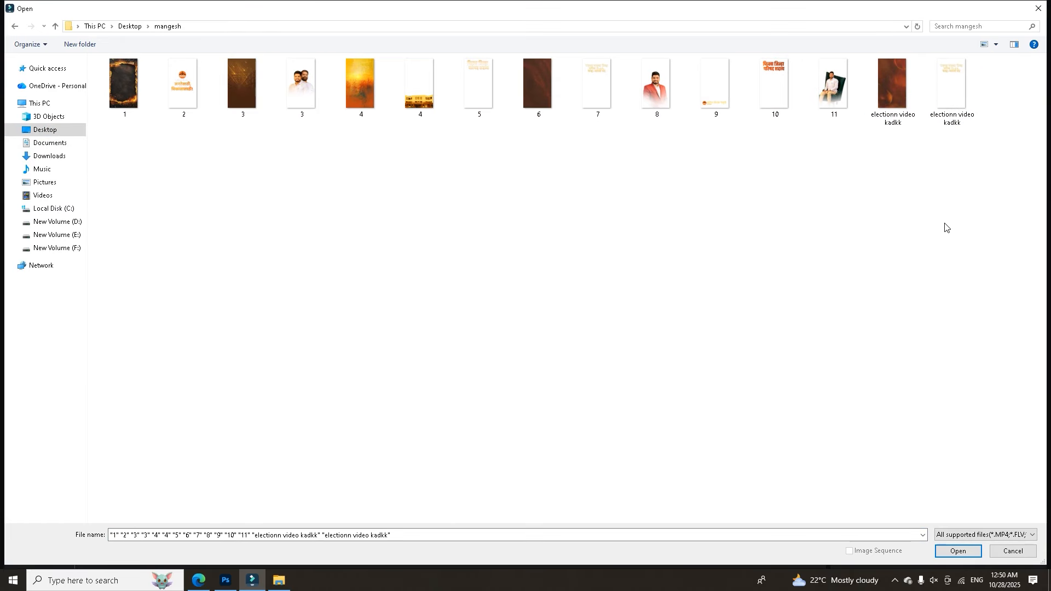
left_click(958, 551)
left_click(364, 257)
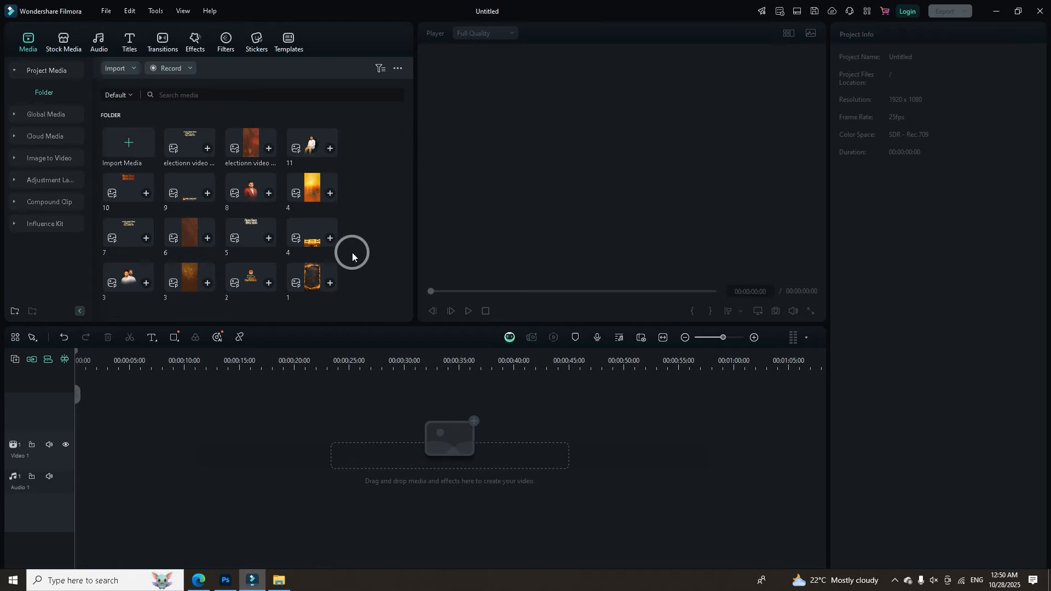
Place the burning-frame image 1 at the start of the Video 1 track, and undo and redo the placement.
left_click_drag(313, 277, 112, 451)
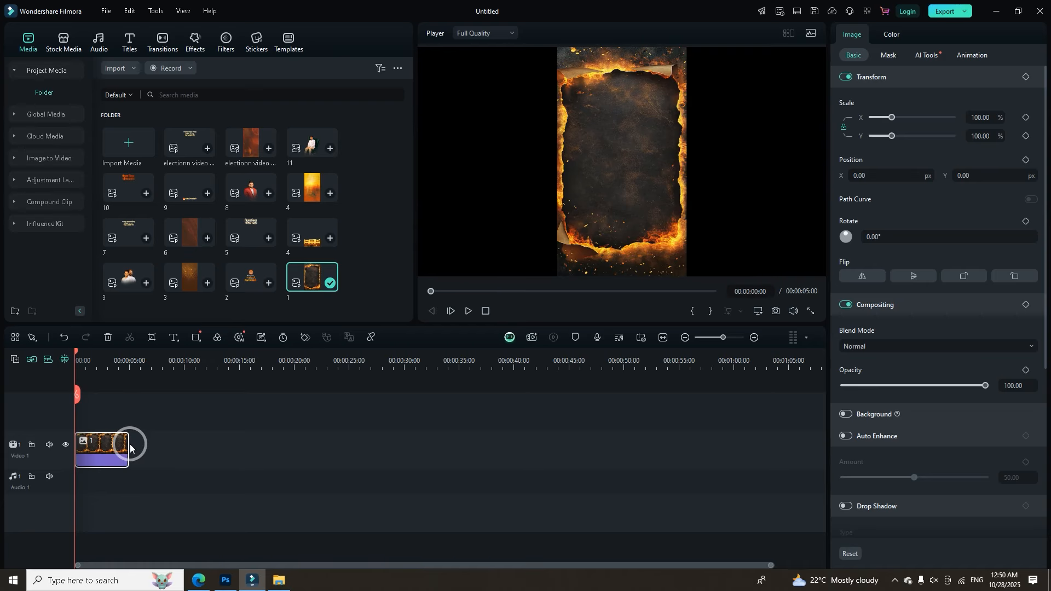
left_click(64, 339)
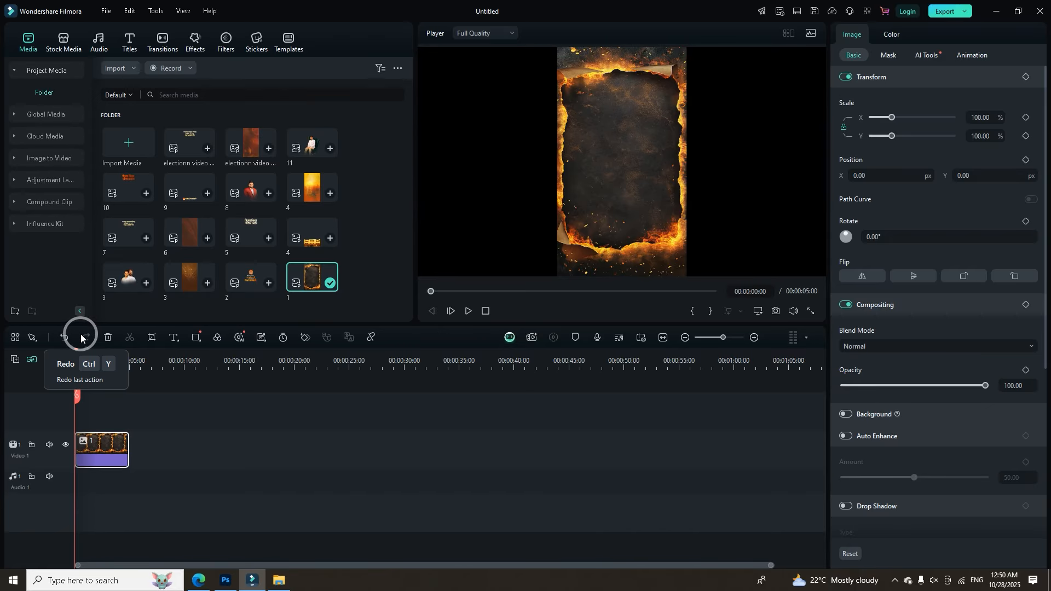
left_click(81, 338)
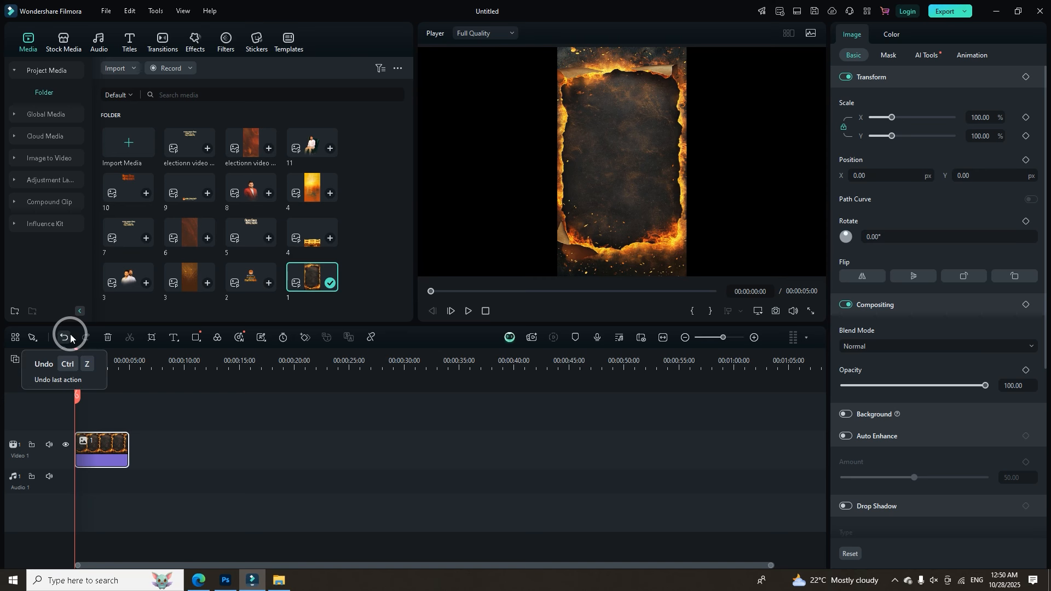
left_click(87, 338)
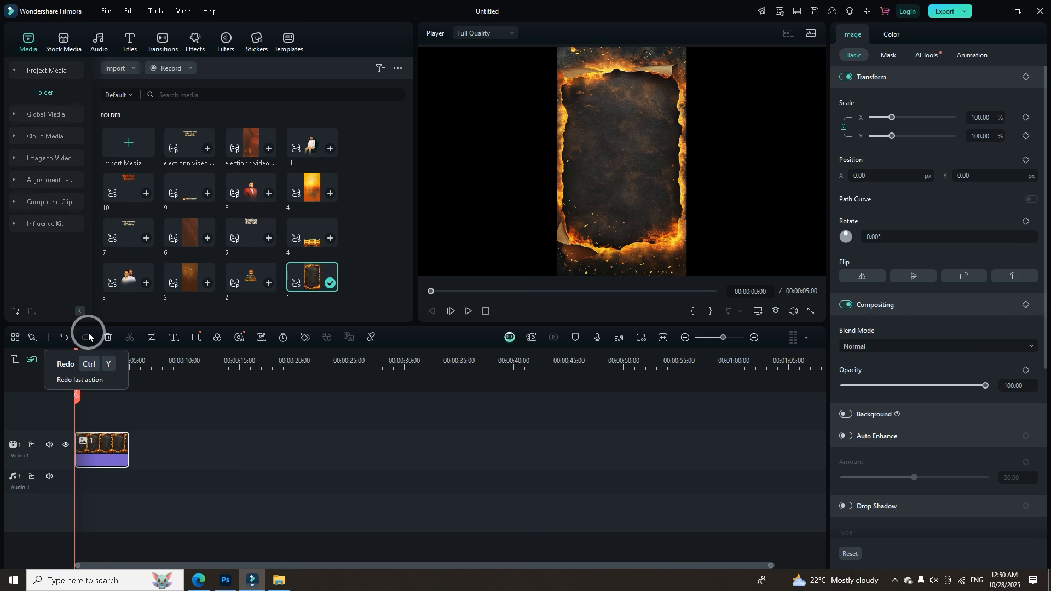
left_click(64, 339)
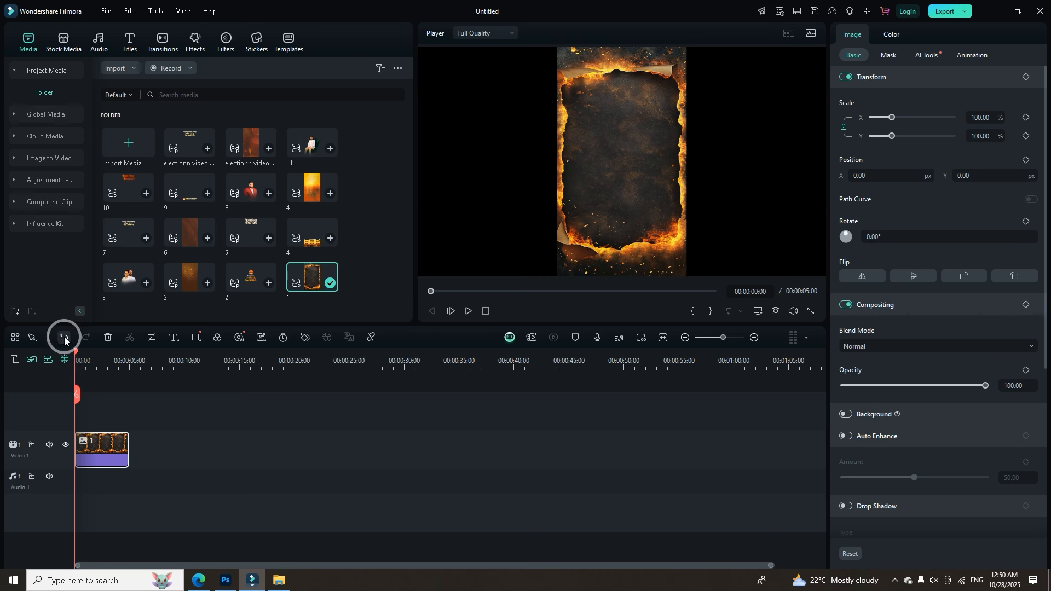
left_click(86, 339)
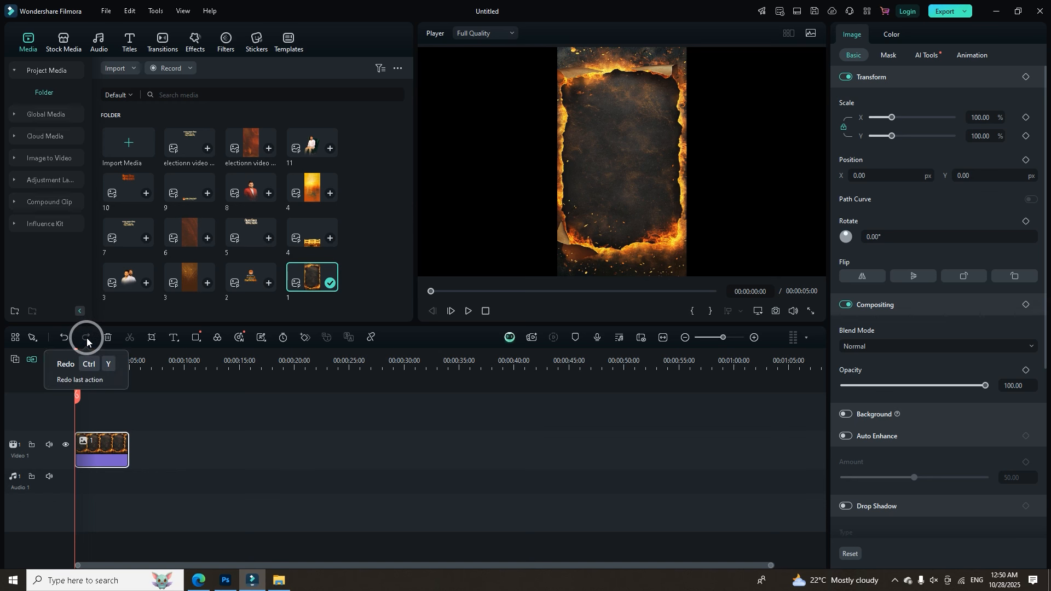
Inspect the Crop and Zoom, color matching, cutout and duration settings for the image 1 clip without applying any.
left_click(151, 337)
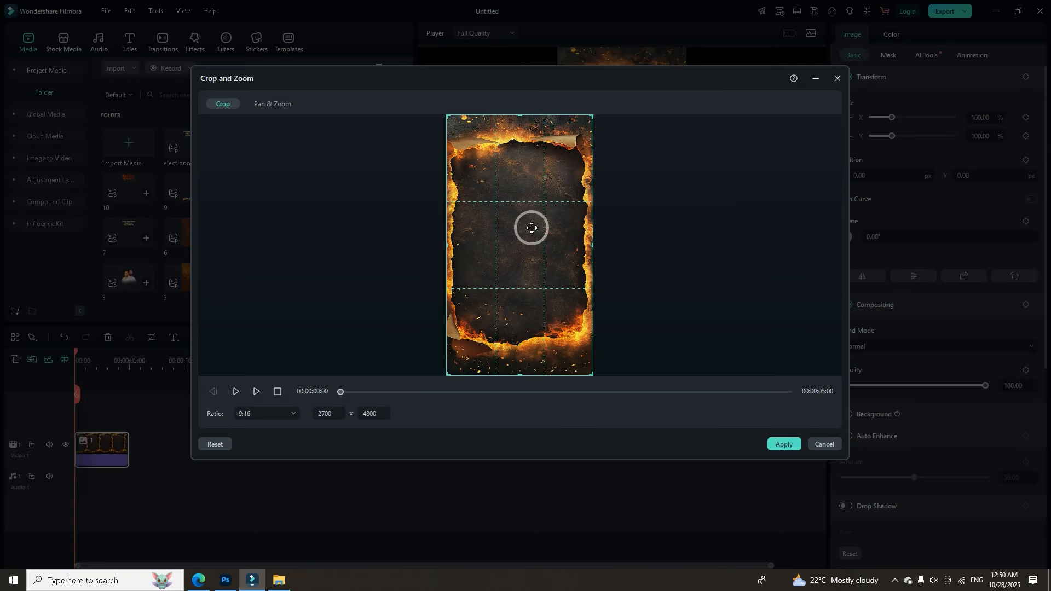
left_click(826, 444)
left_click(219, 338)
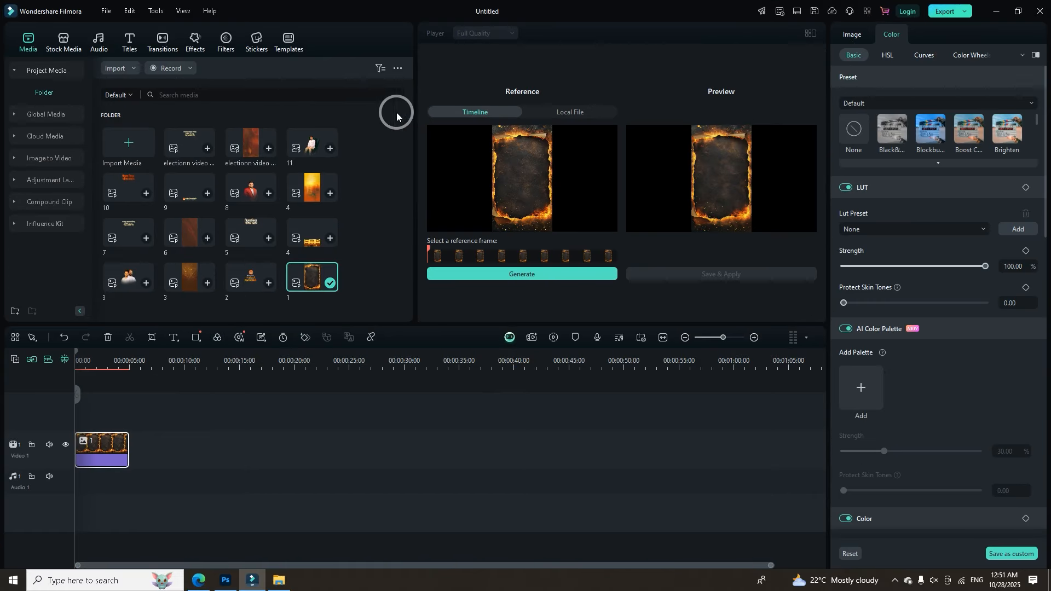
left_click(262, 338)
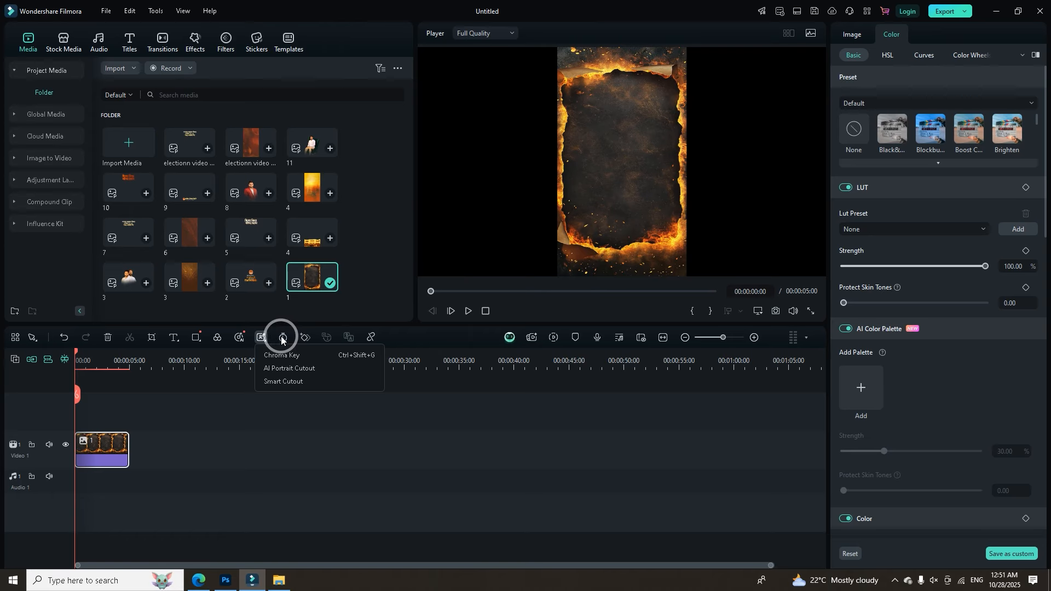
left_click(282, 338)
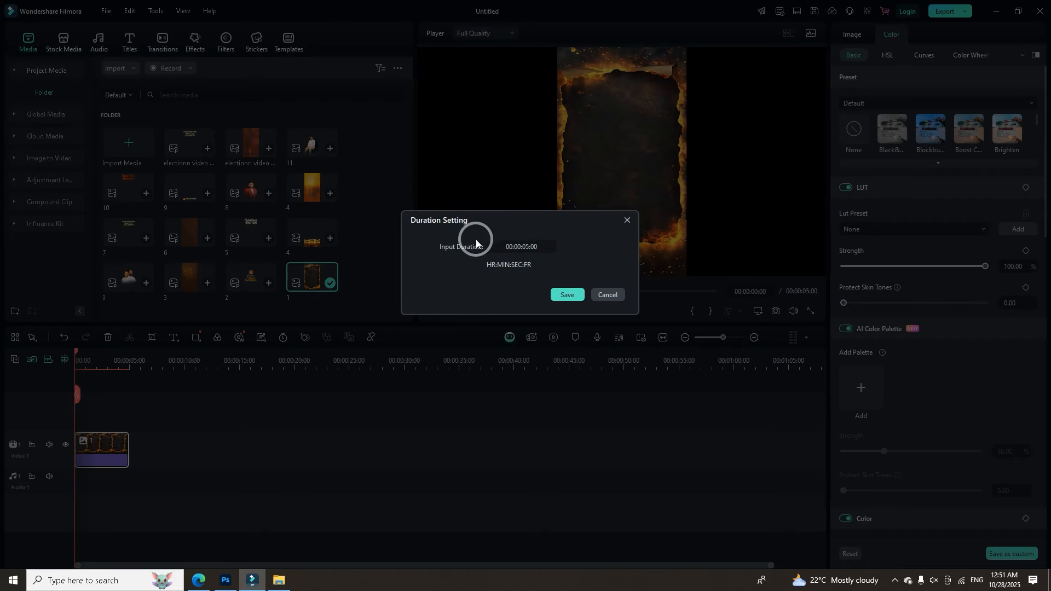
left_click(627, 219)
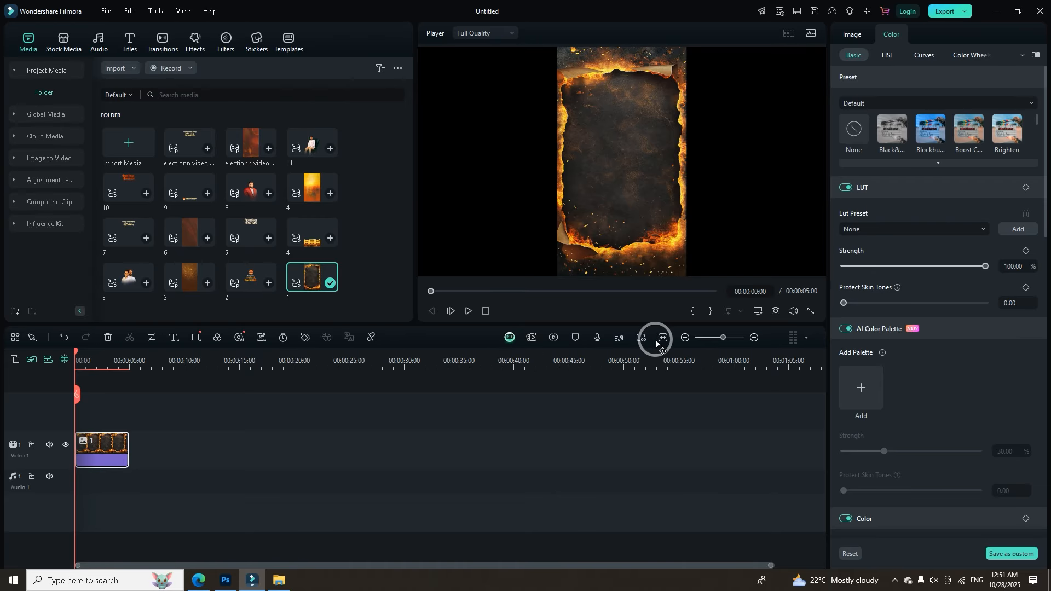
Clear every clip from the timeline and place a single copy of the burning-frame image 1 at the start of the Video 1 track.
mouse_move(727, 336)
left_mouse_down()
mouse_move(711, 337)
mouse_move(723, 342)
left_mouse_up()
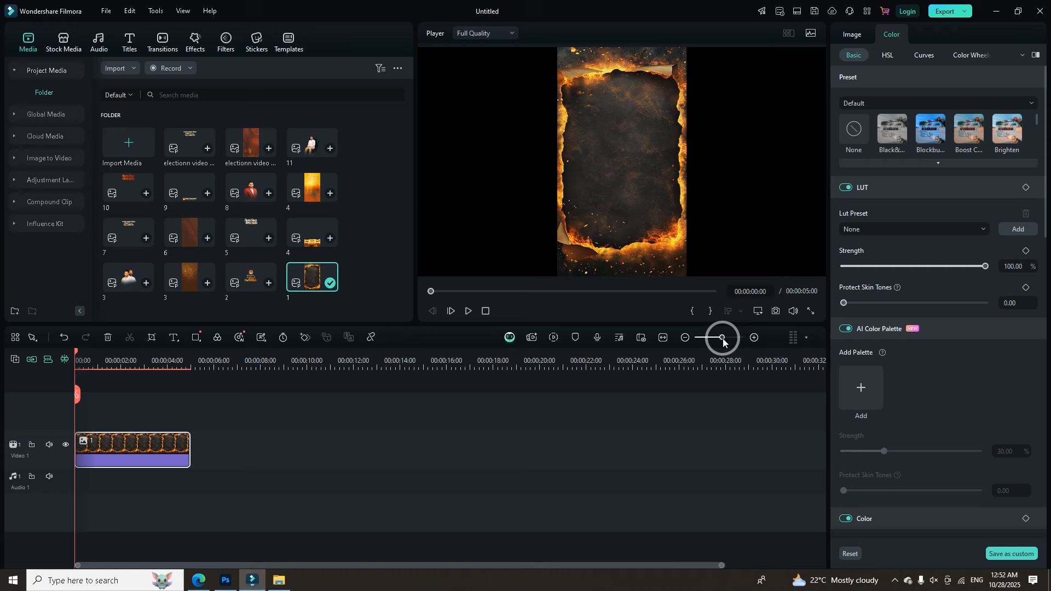
left_click_drag(307, 290, 126, 464)
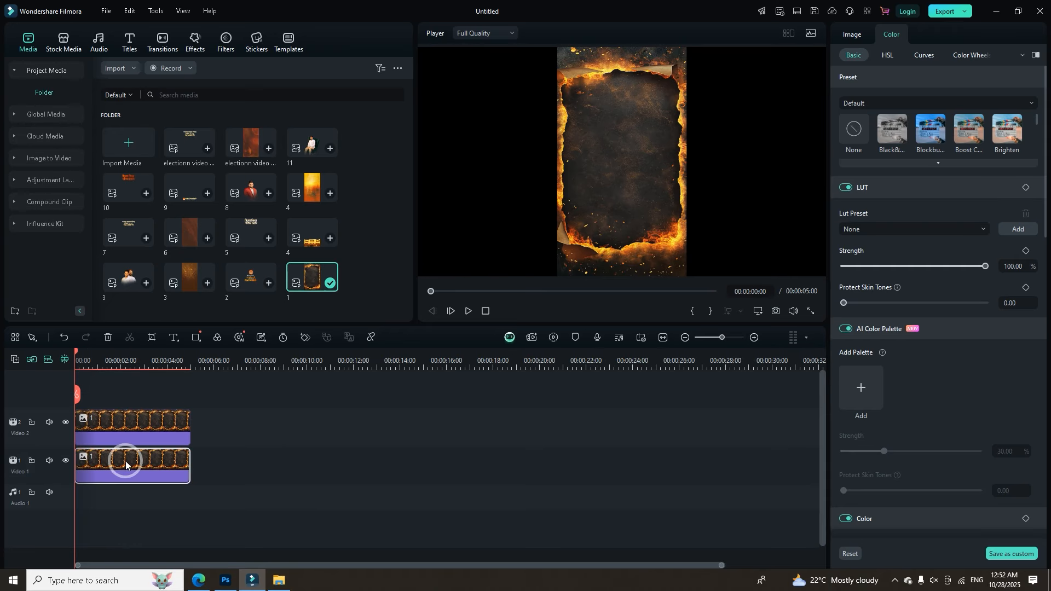
key("ctrl+a")
key("Delete")
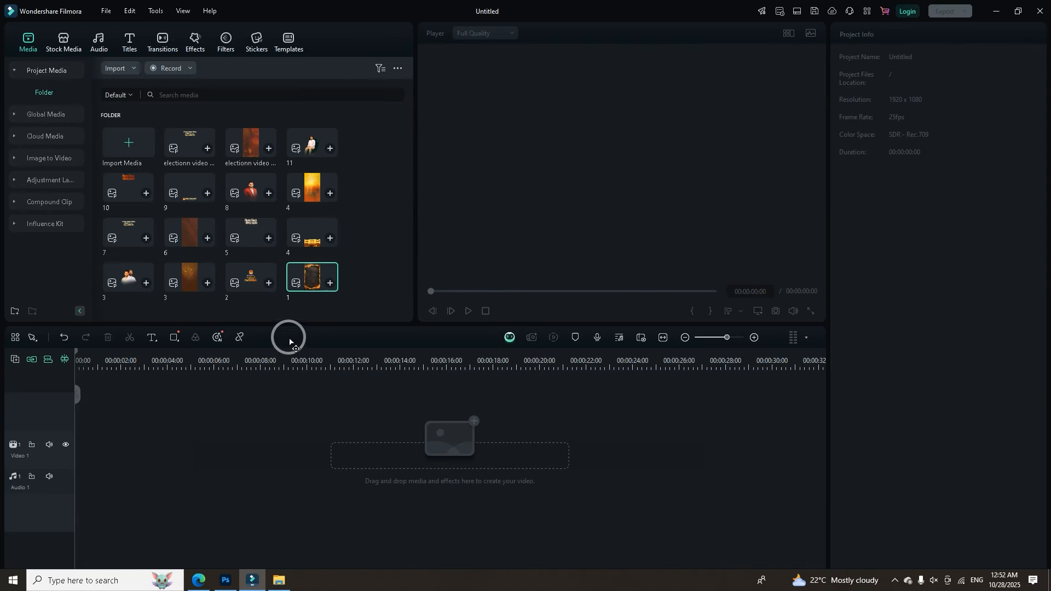
left_click_drag(316, 292, 114, 450)
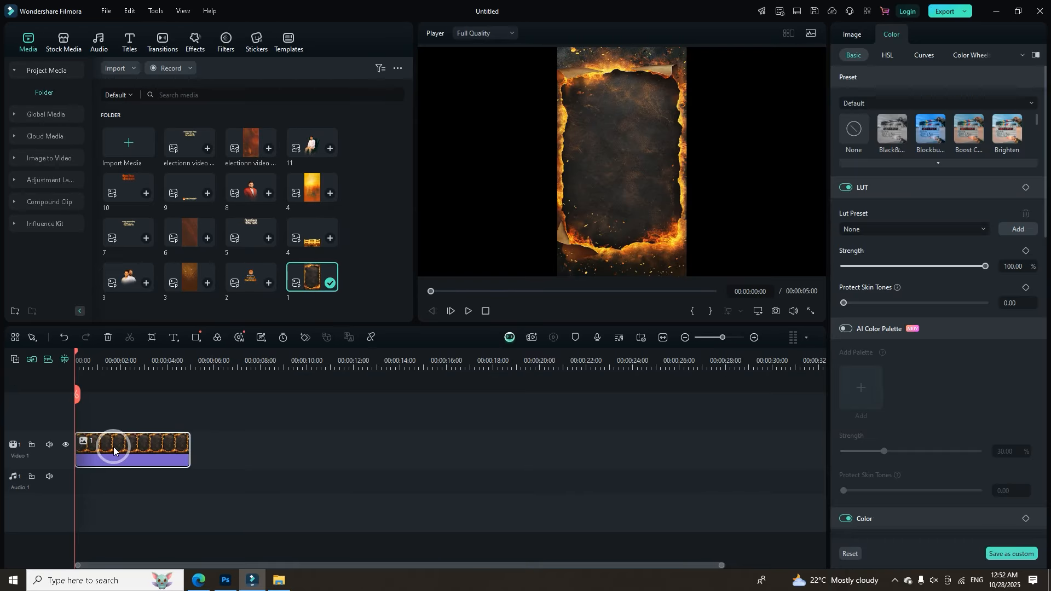
Set the duration of the image 1 clip to 00:00:06:00.
right_click(102, 443)
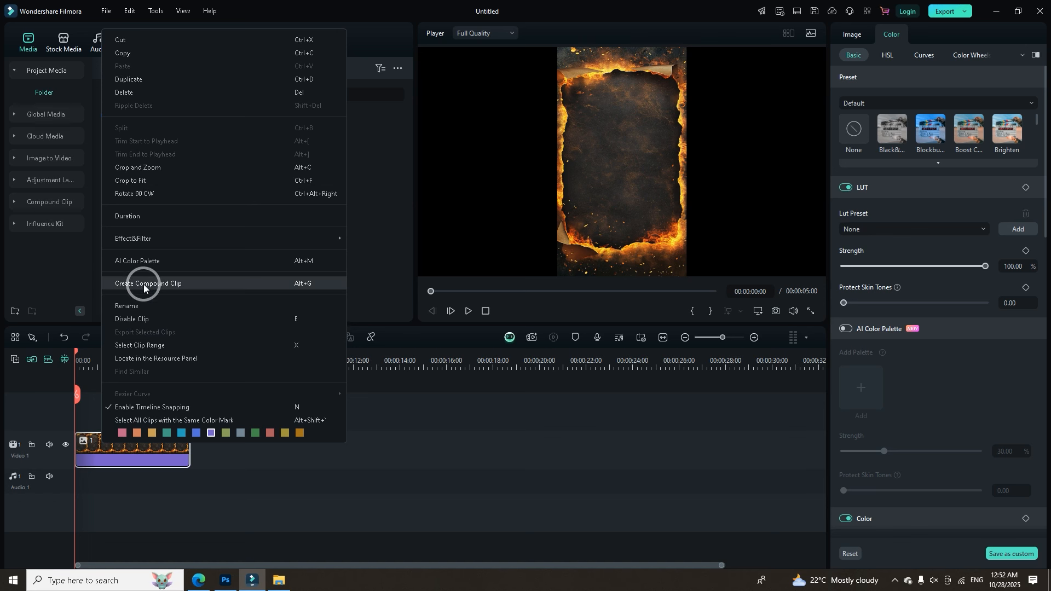
left_click(121, 217)
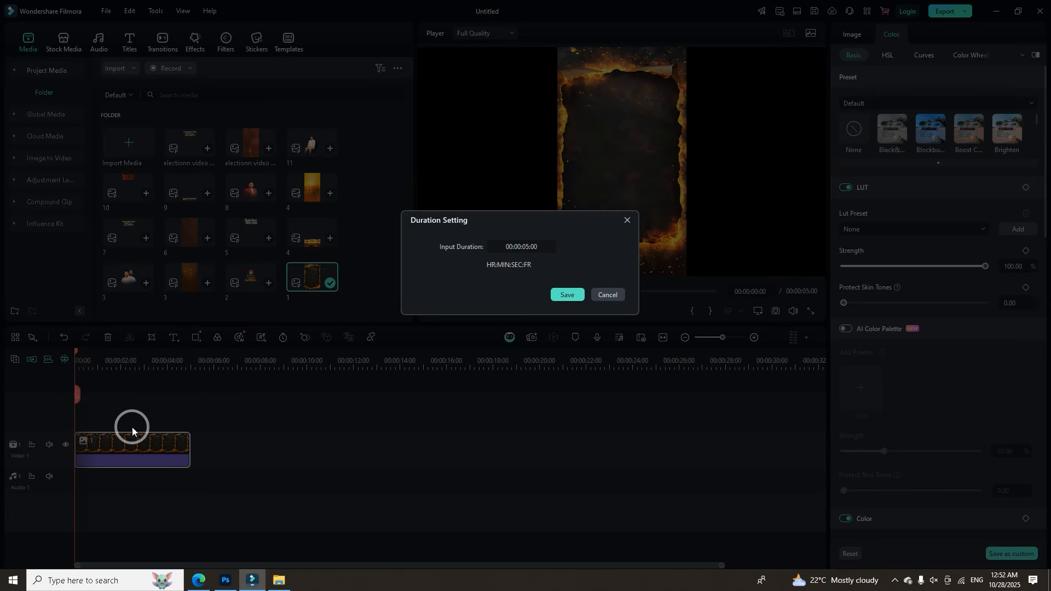
double_click(530, 246)
left_click(533, 265)
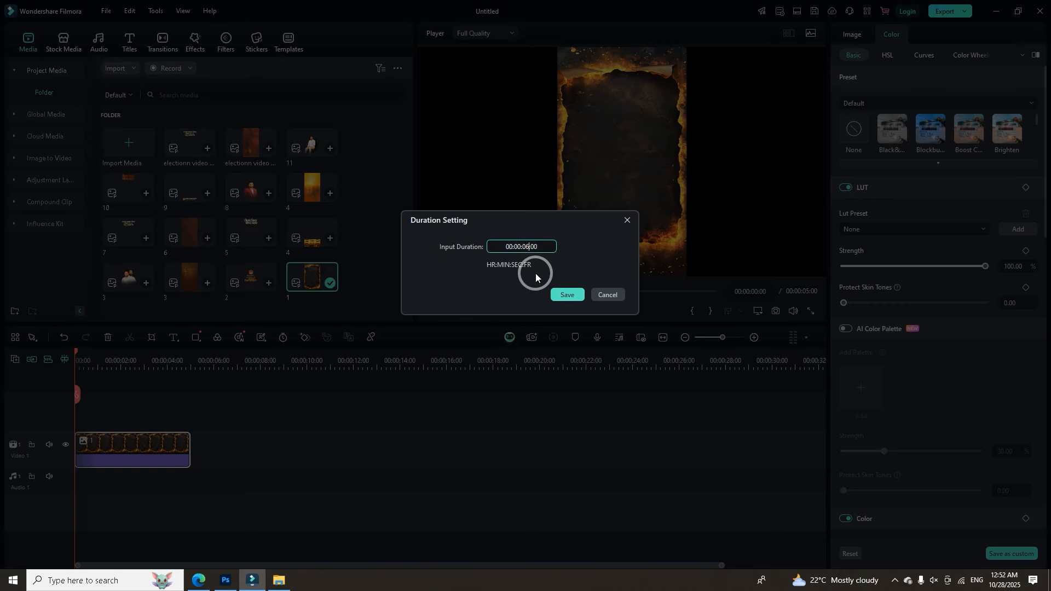
left_click(565, 295)
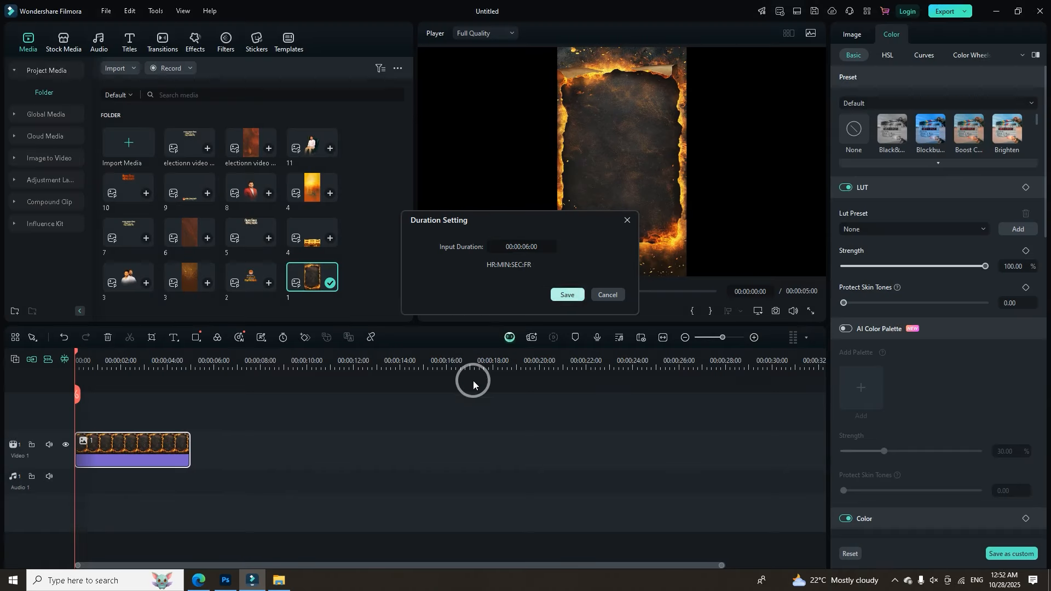
Set the image 1 clip's duration to 00:01:06:00 and move the playhead to its end.
right_click(137, 453)
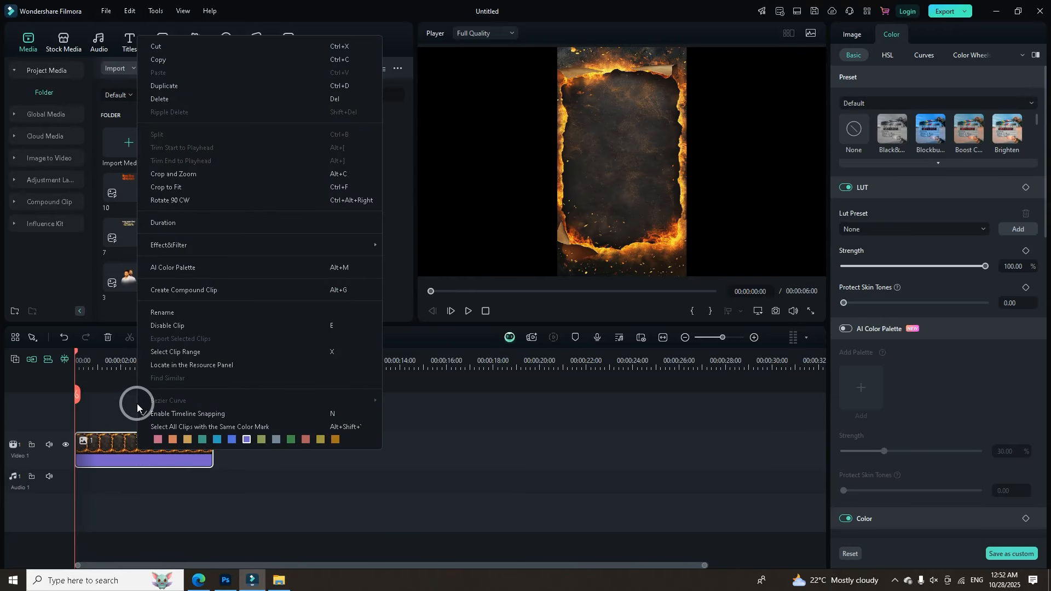
left_click(167, 233)
double_click(530, 246)
left_click(524, 246)
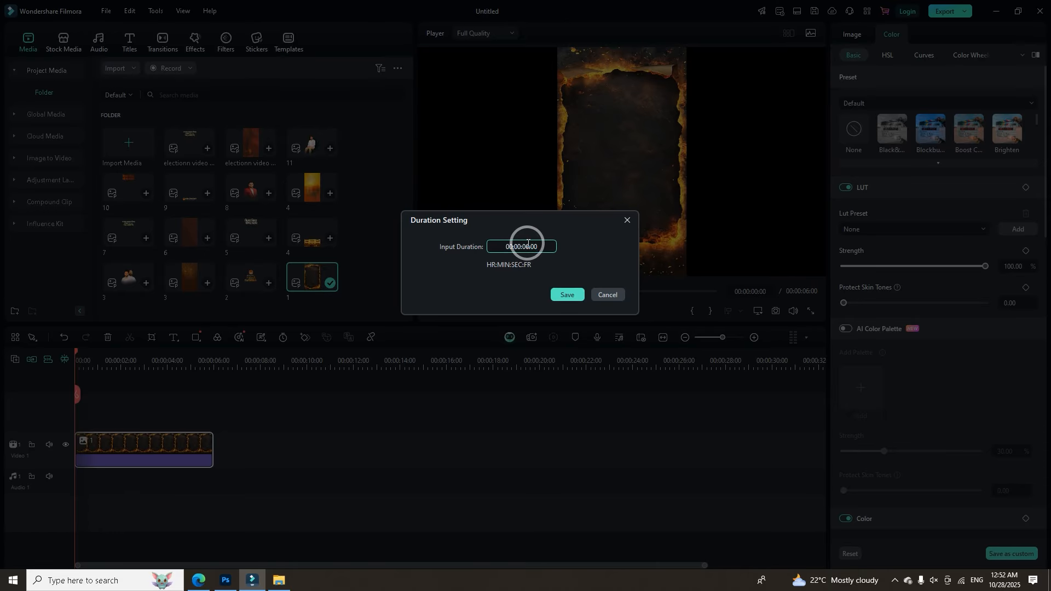
type("1")
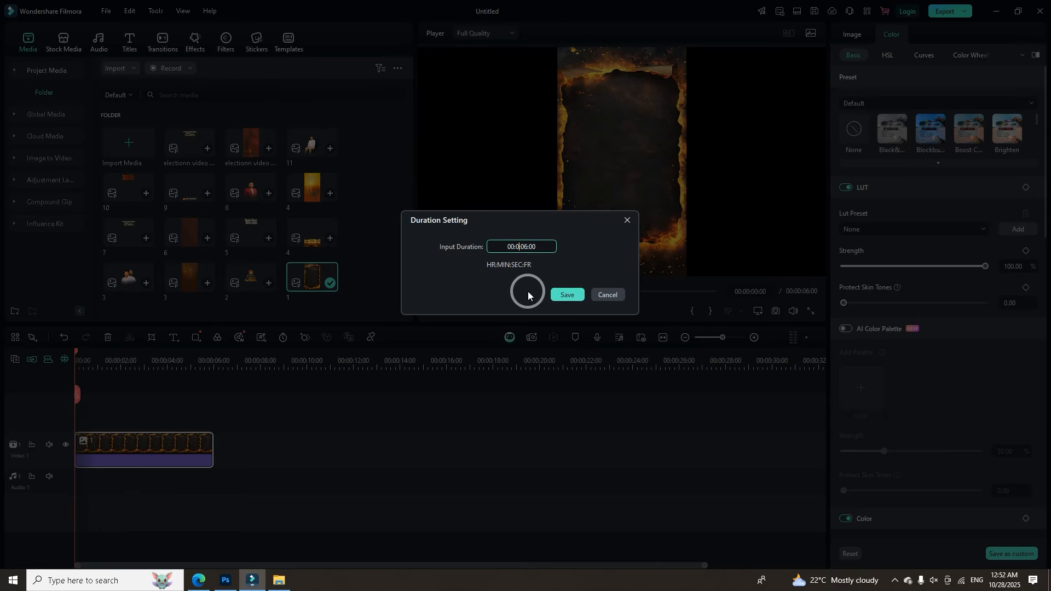
left_click(567, 299)
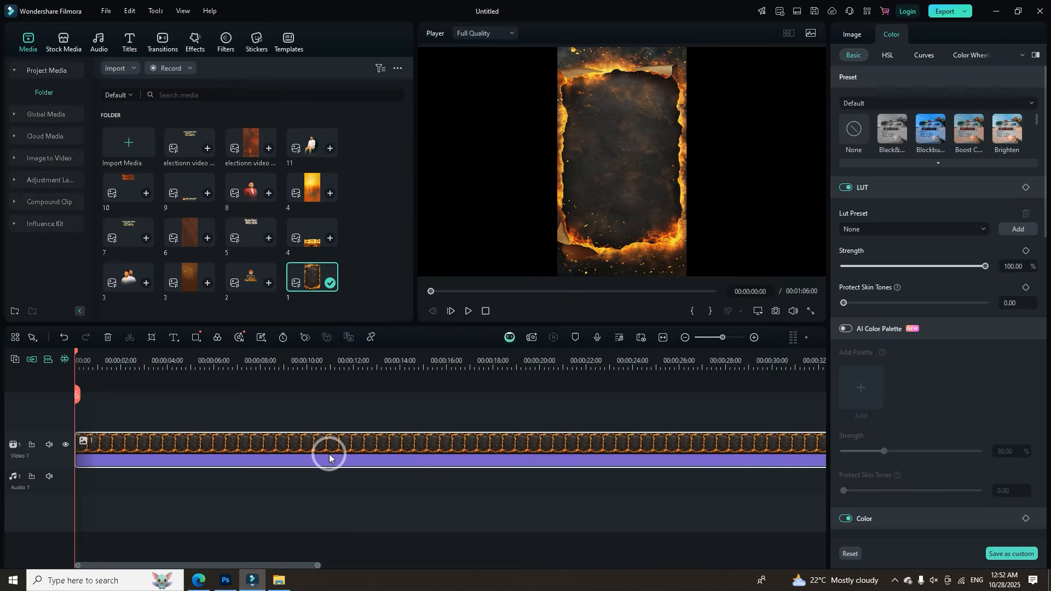
left_click_drag(478, 359, 350, 363)
left_click(444, 361)
left_click_drag(449, 358, 462, 373)
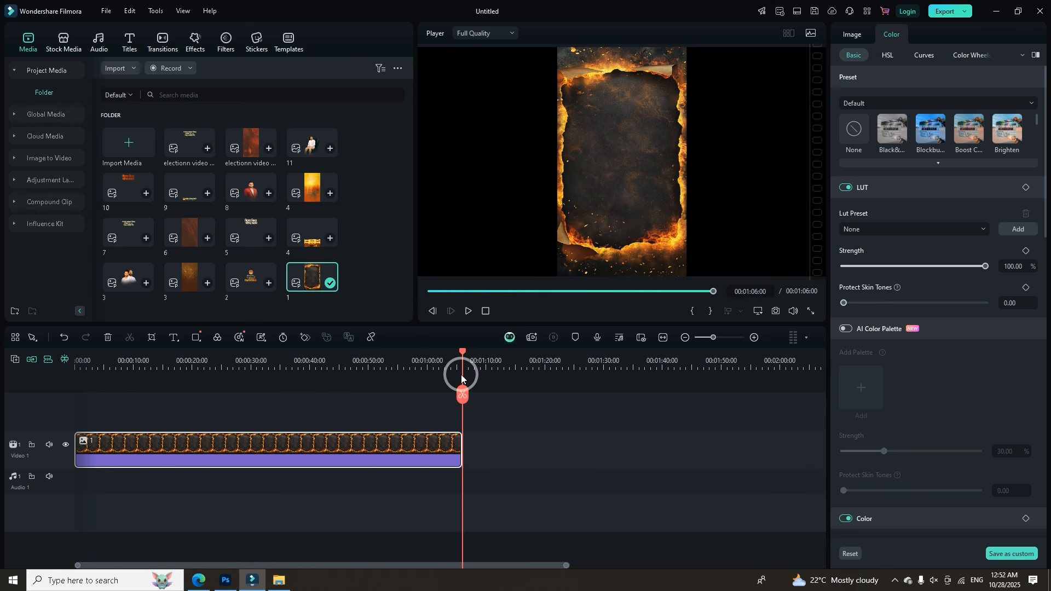
Change the image 1 clip's duration to 00:00:56:00.
right_click(416, 457)
left_click(440, 199)
left_click(522, 247)
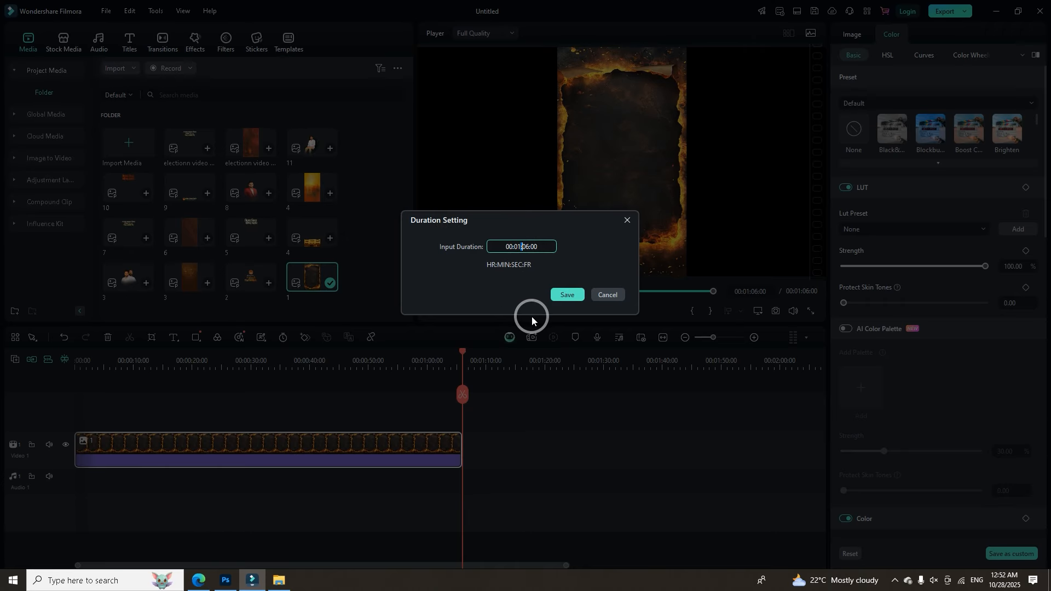
double_click(520, 246)
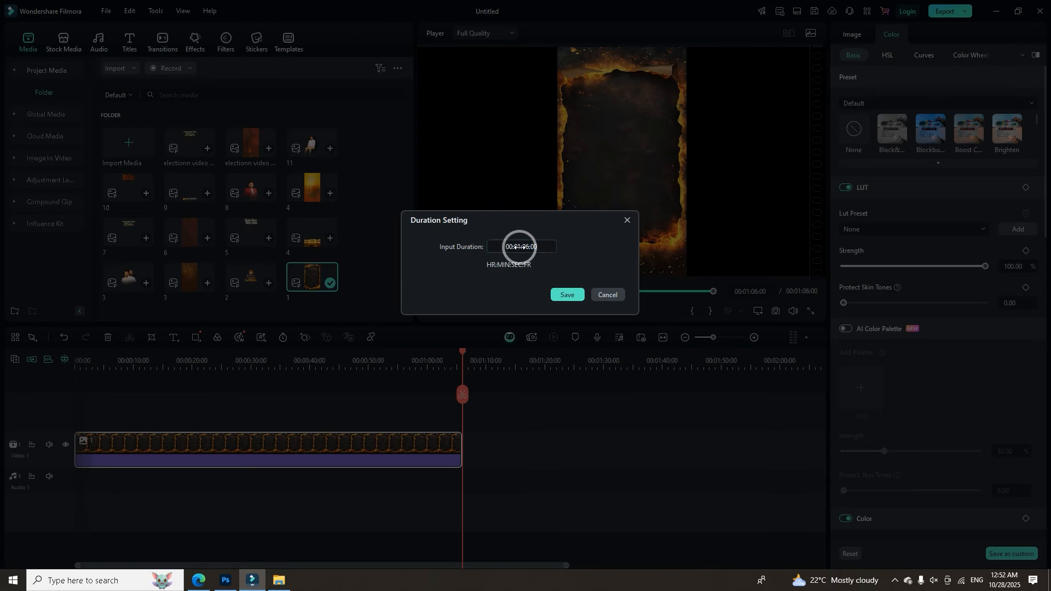
left_click(523, 251)
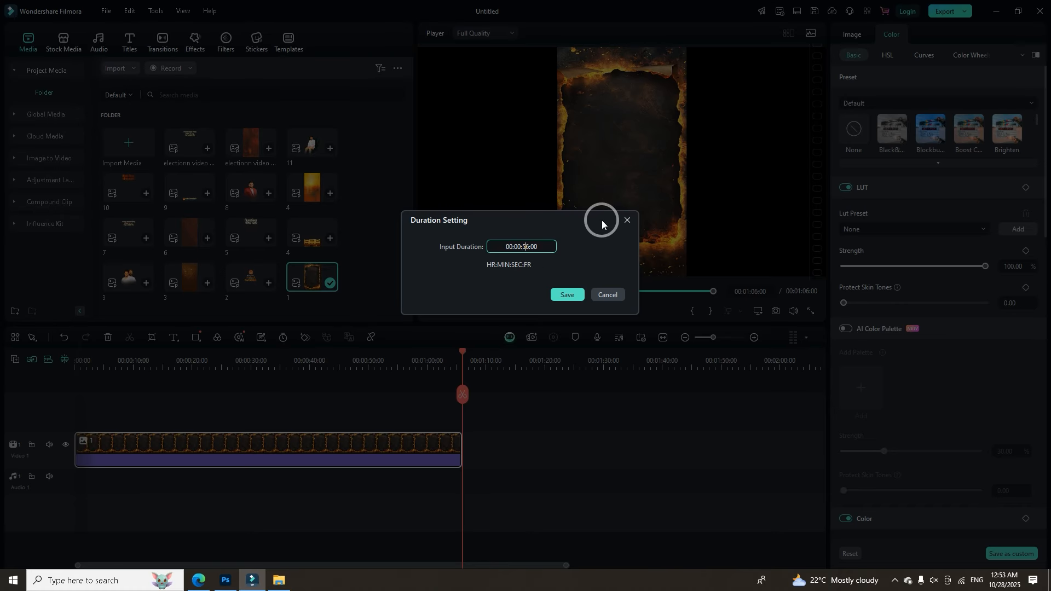
left_click(578, 294)
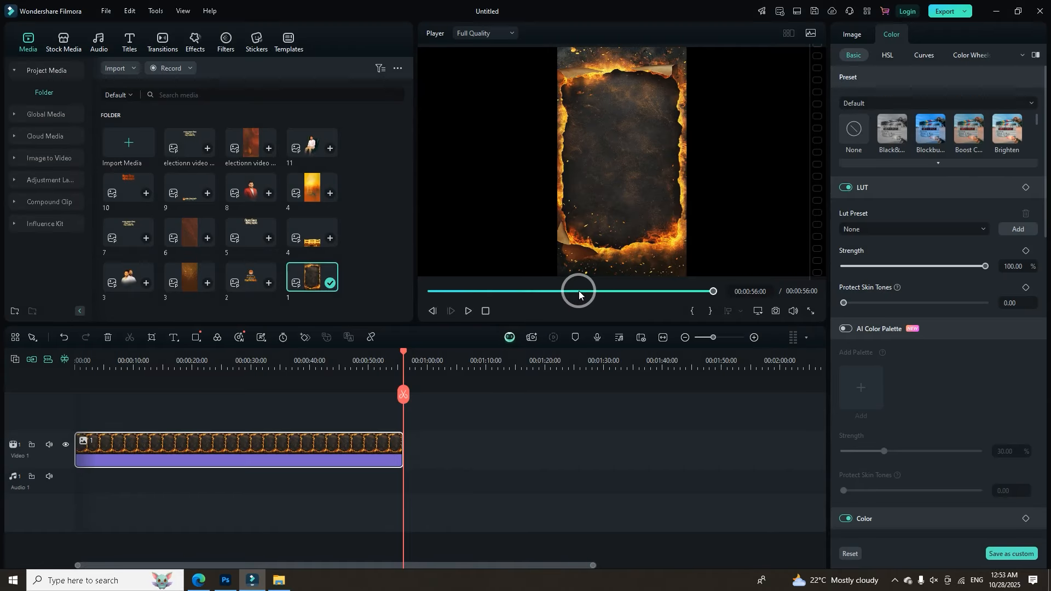
Shorten the image 1 clip to a duration of 00:00:06:00.
right_click(364, 442)
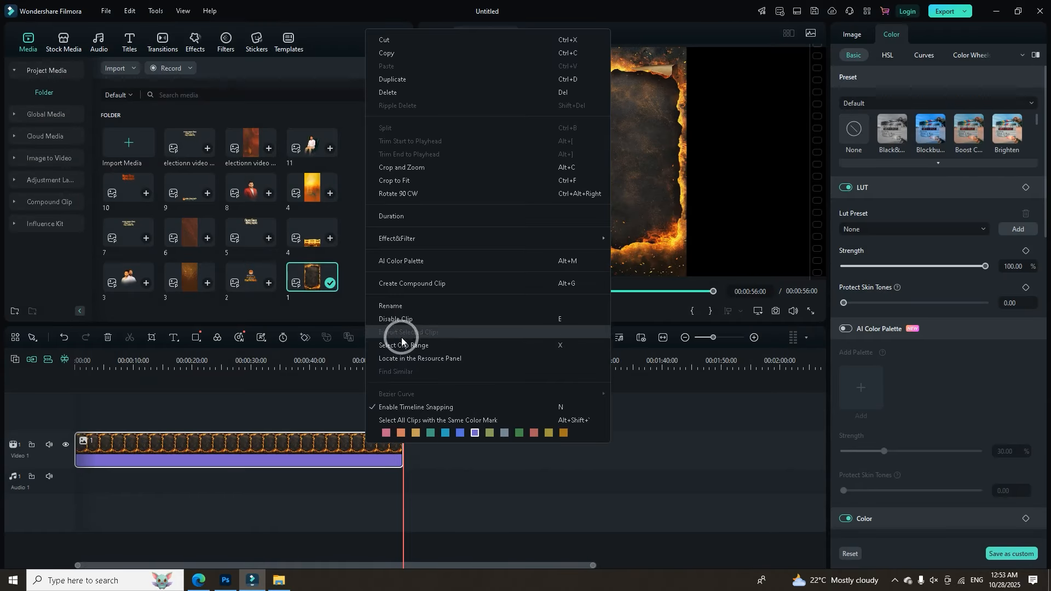
left_click(400, 216)
double_click(523, 245)
left_click(524, 260)
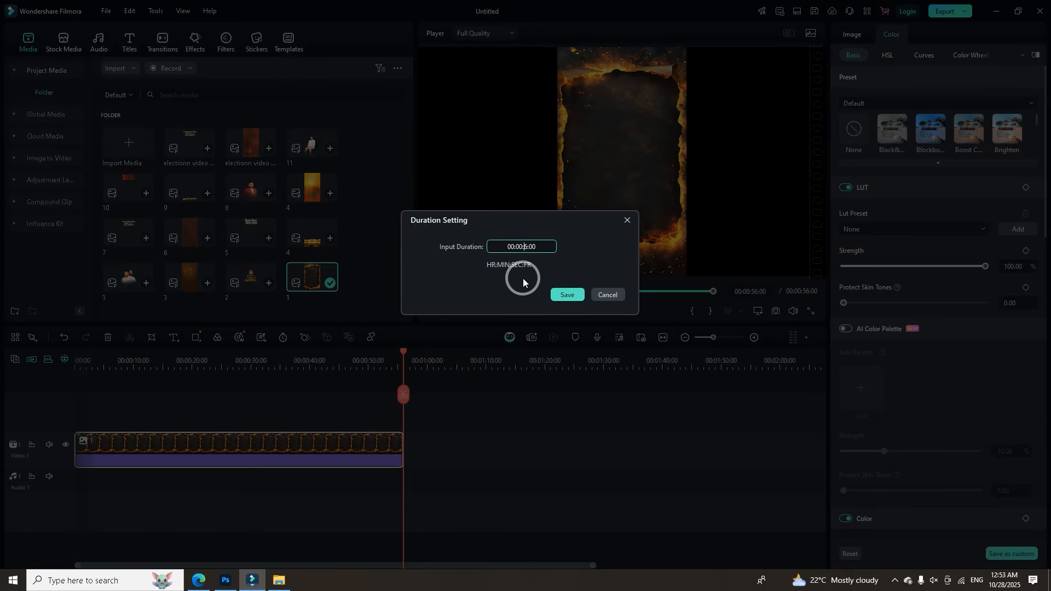
left_click(567, 295)
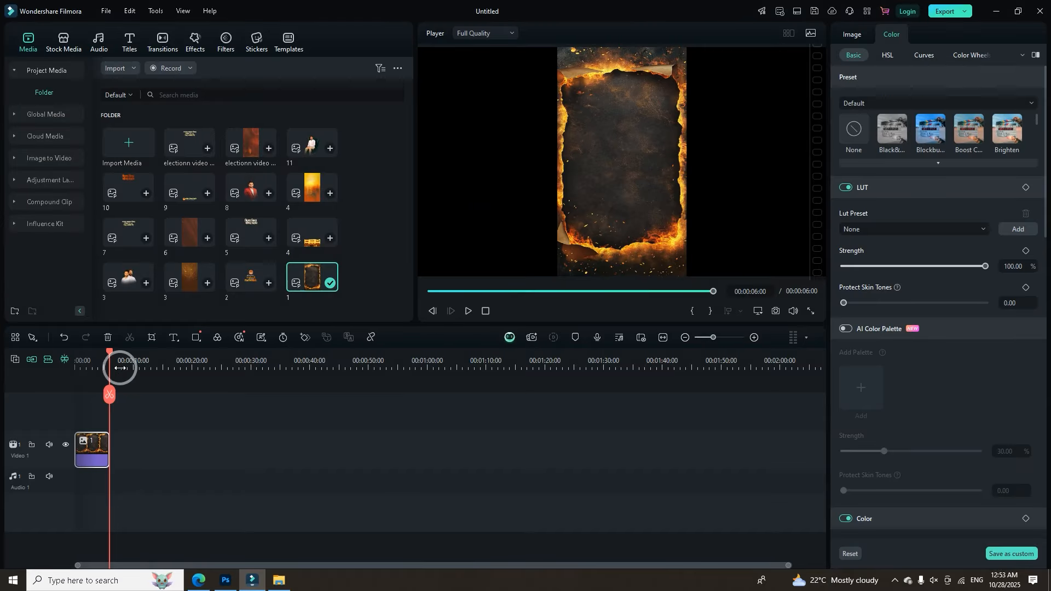
Check the image 1 clip's duration setting, preview the clip briefly and return the playhead to the start.
left_click_drag(110, 357, 44, 378)
left_click_drag(151, 363, 291, 377)
right_click(157, 448)
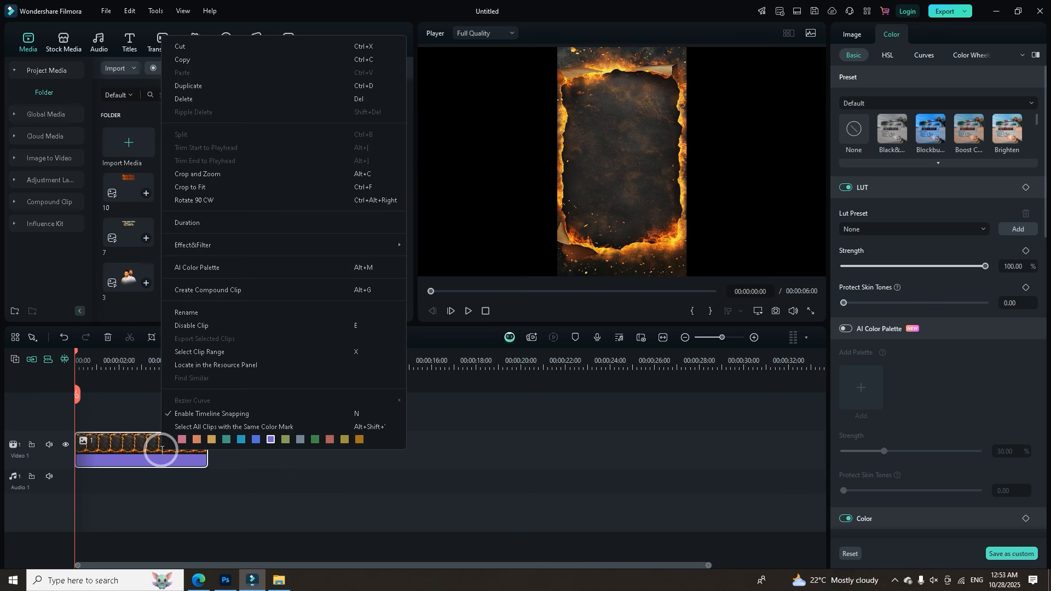
left_click(186, 224)
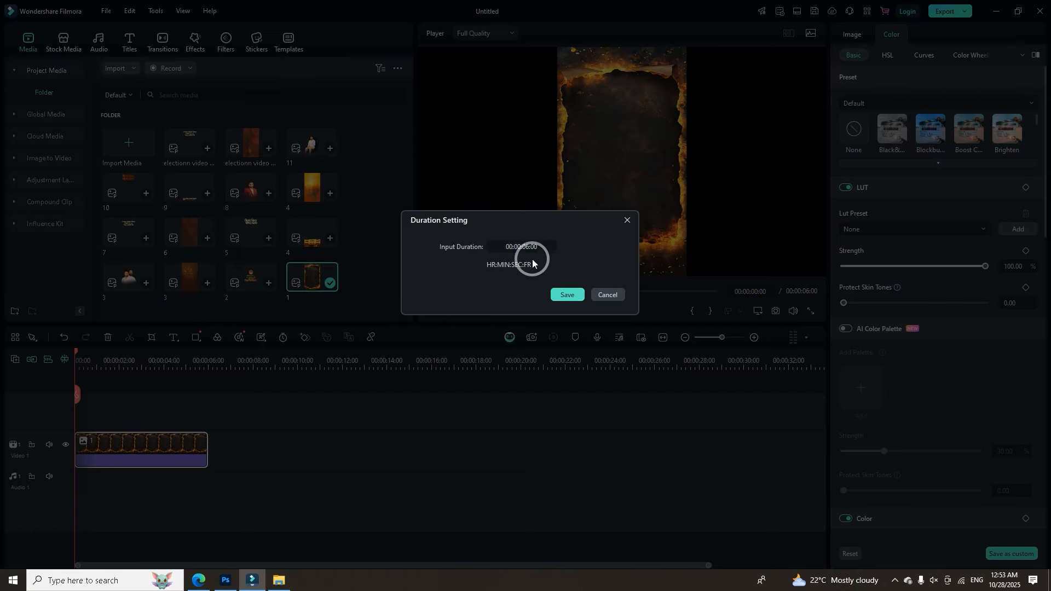
left_click(558, 295)
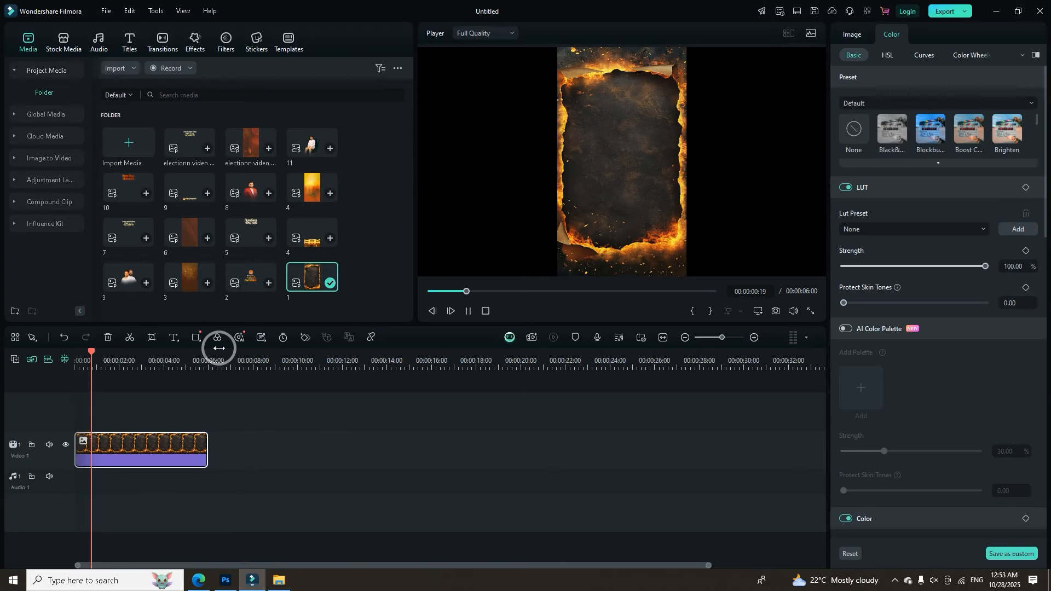
key("space")
left_click_drag(98, 350, 214, 357)
left_click_drag(95, 351, 58, 356)
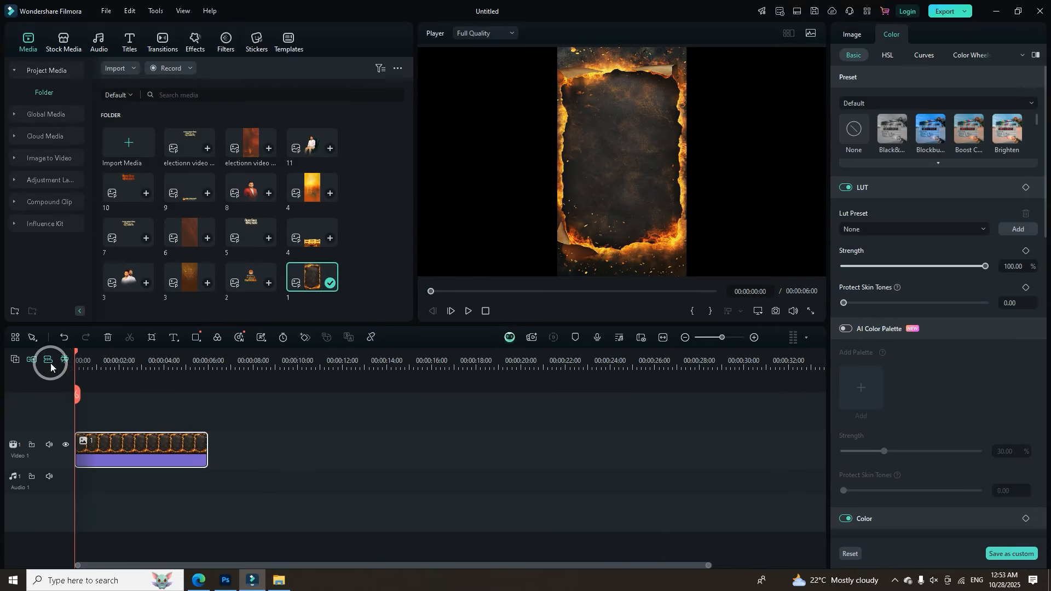
Place the logo-and-slogan image 2 on the Video 2 track directly above image 1, matching its 6-second length.
left_click_drag(249, 284, 207, 421)
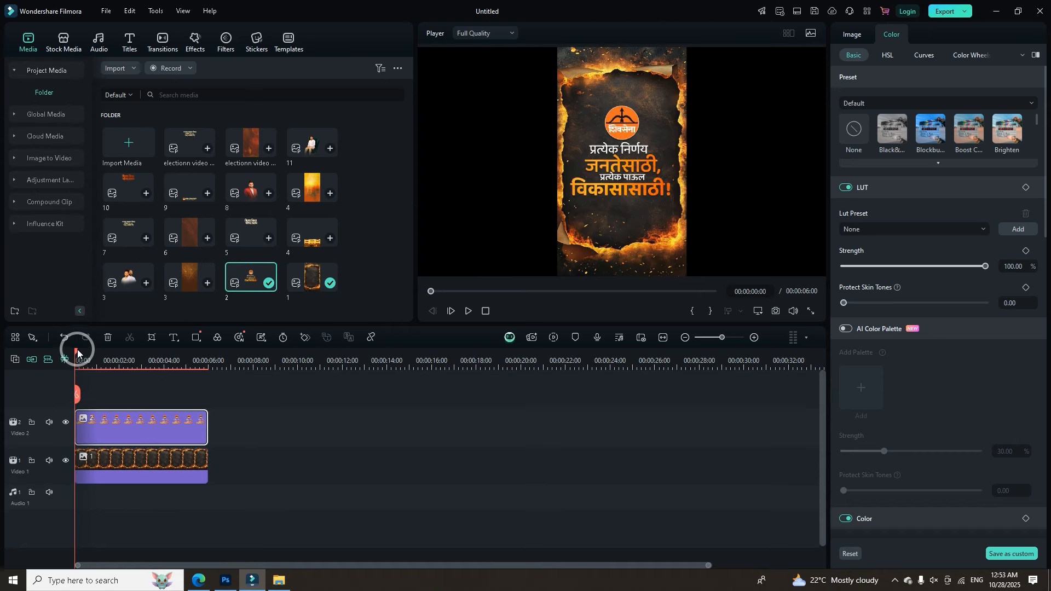
mouse_move(205, 430)
left_mouse_down()
mouse_move(179, 432)
mouse_move(206, 432)
left_mouse_up()
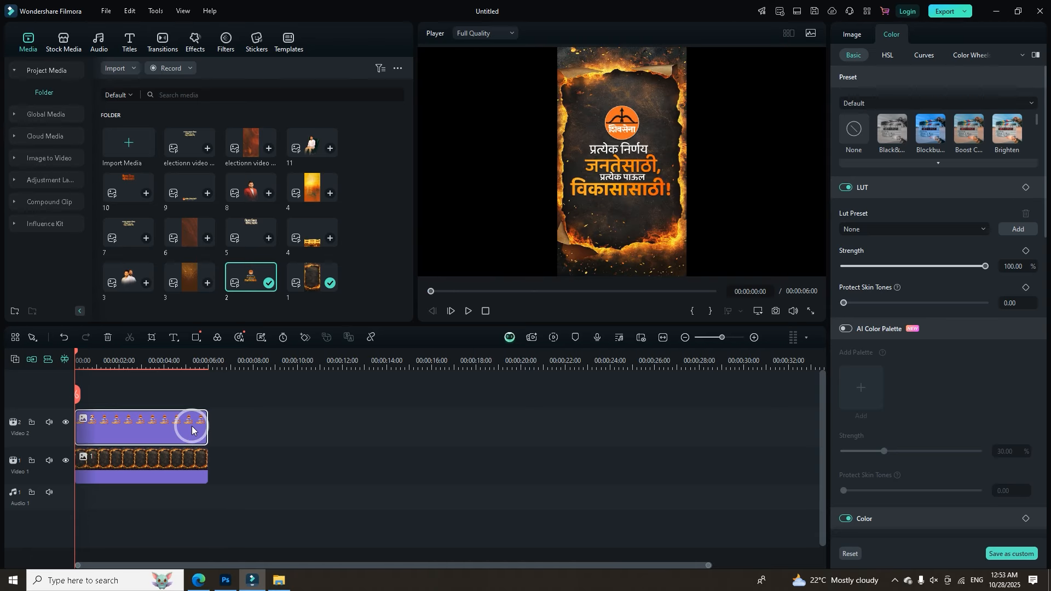
left_click(87, 460)
left_click(89, 363)
left_click(76, 367)
Try adjusting the scale of the image 1 clip in its transform settings and undo the change.
left_click(91, 458)
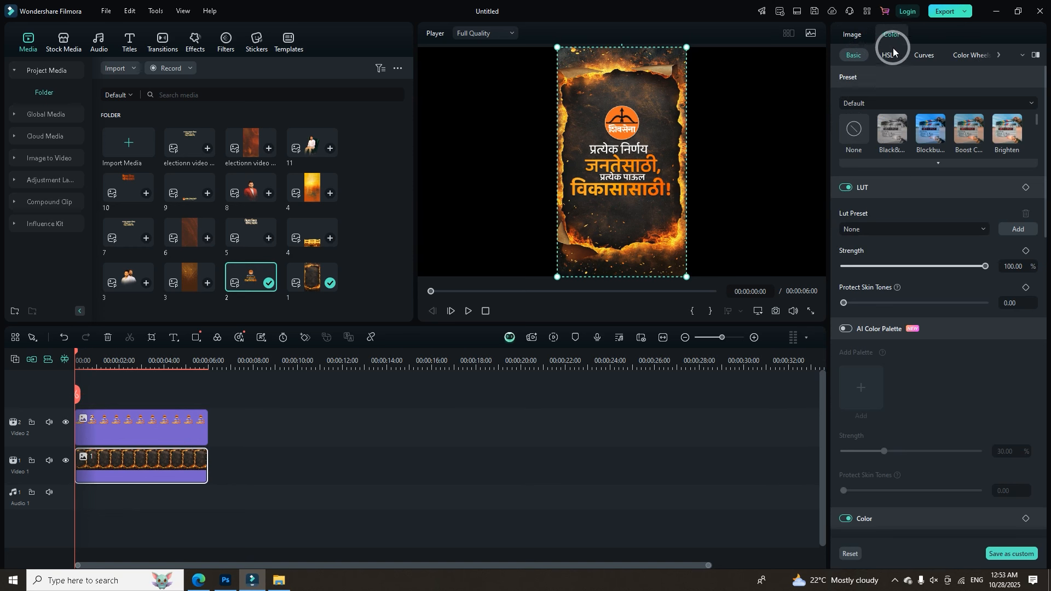
left_click(857, 34)
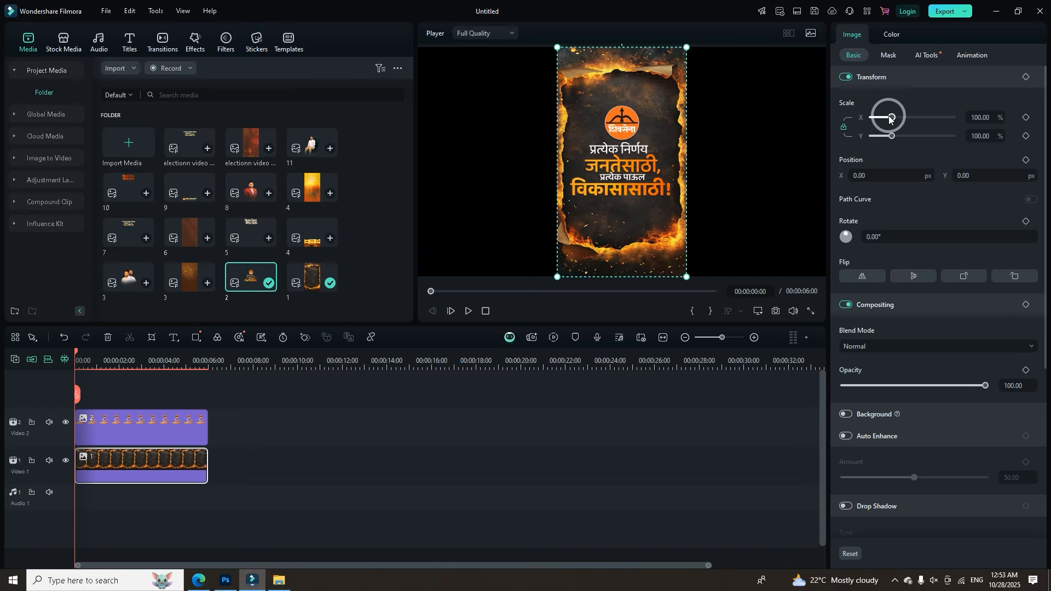
left_click_drag(889, 118, 893, 134)
key("ctrl+z")
left_click(688, 146)
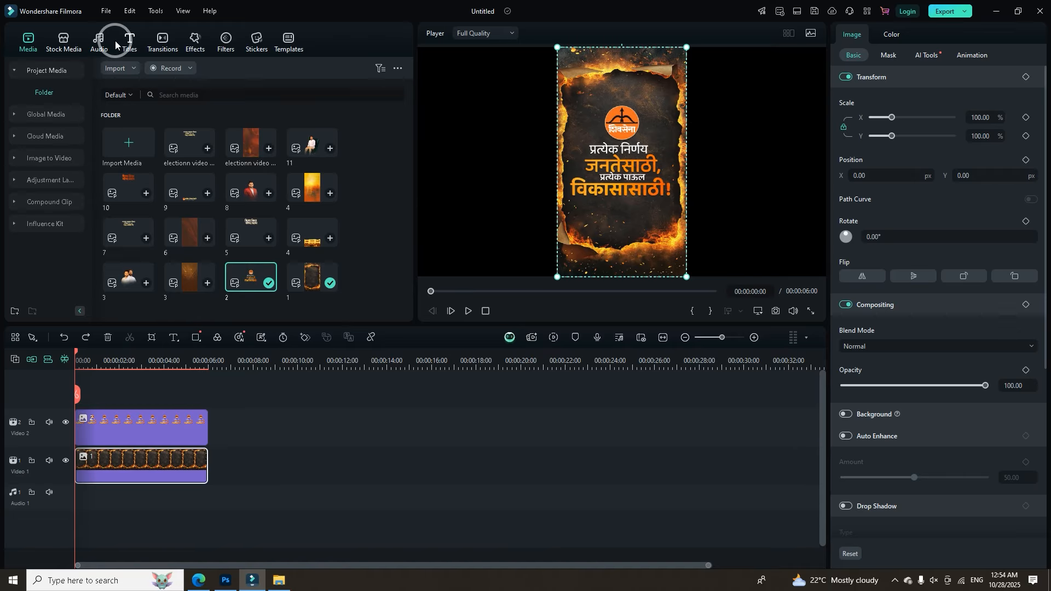
Set the project's aspect ratio to 9:16 (Portrait) with a 1080x1920 resolution, keeping the 25 fps frame rate.
left_click(107, 12)
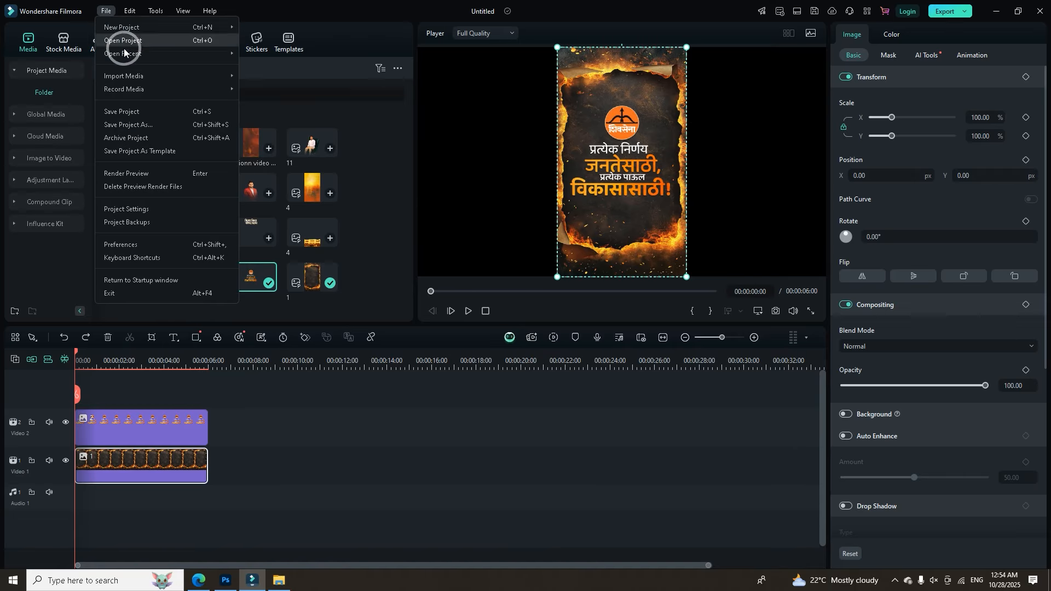
left_click(137, 208)
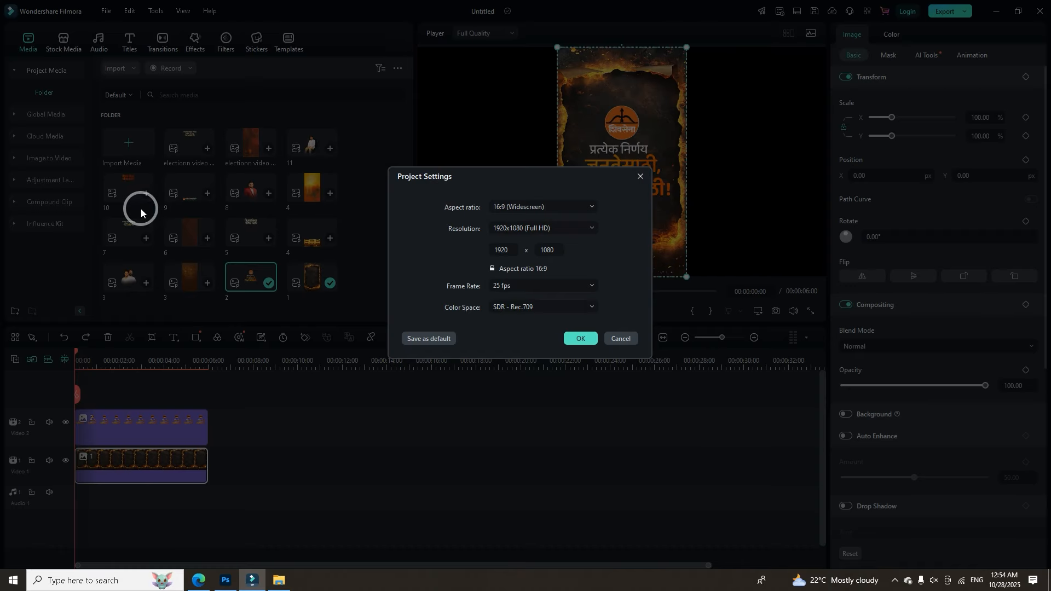
left_click(535, 214)
left_click(537, 248)
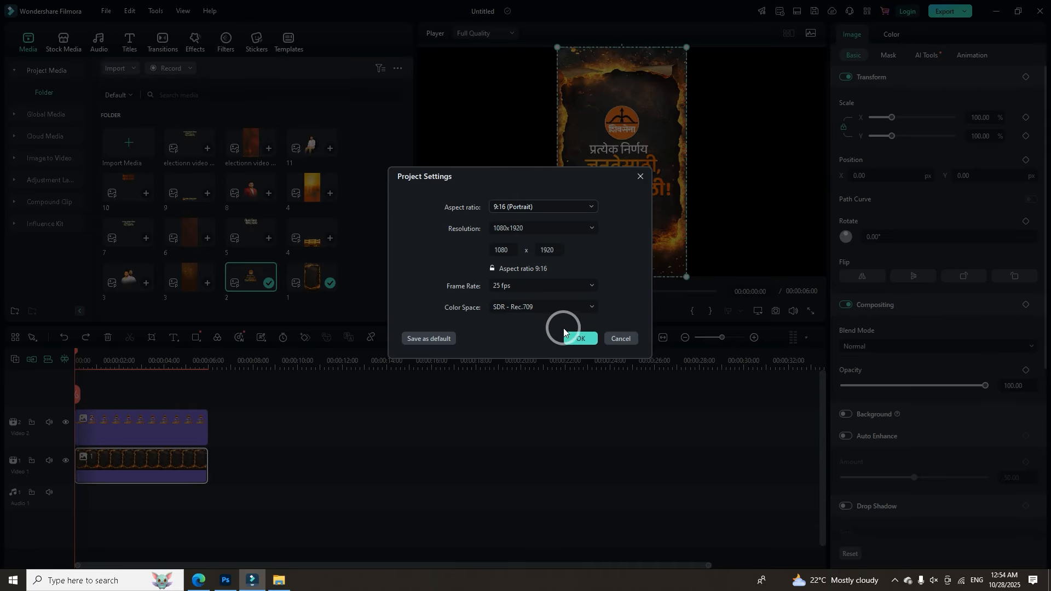
left_click(591, 285)
left_click(591, 285)
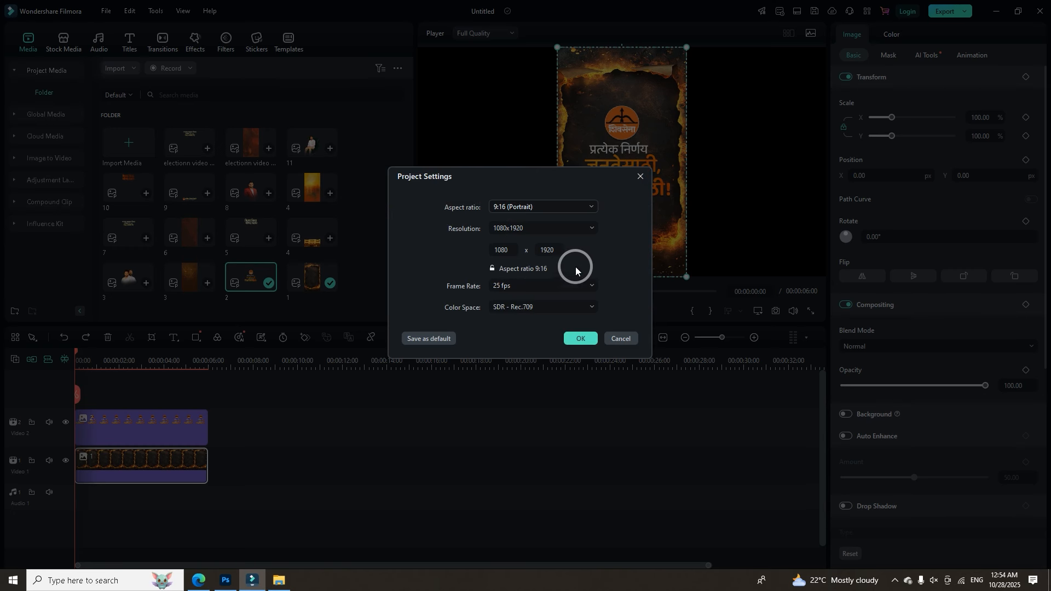
left_click(581, 339)
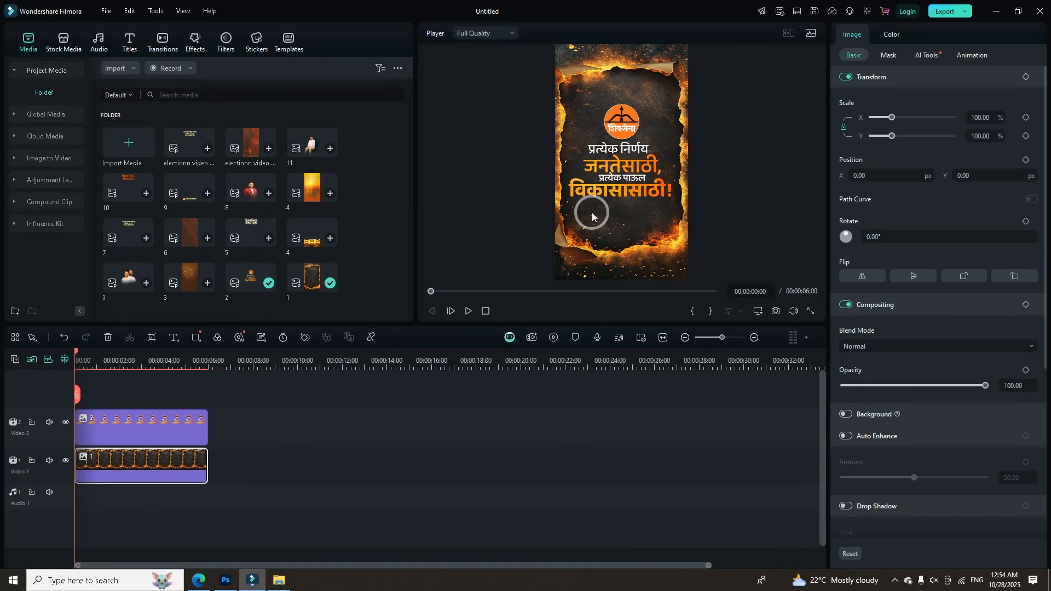
Enlarge the image 1 clip to a scale of 236.73% and add a keyframe at its start.
left_click(225, 462)
left_click(155, 476)
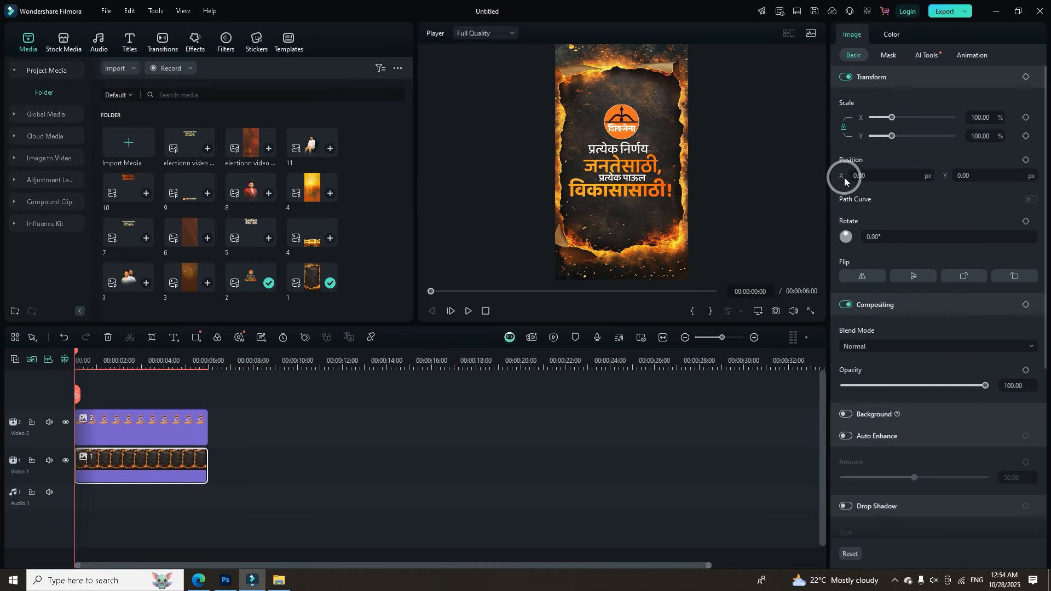
left_click_drag(891, 117, 919, 132)
left_click_drag(76, 354, 100, 364)
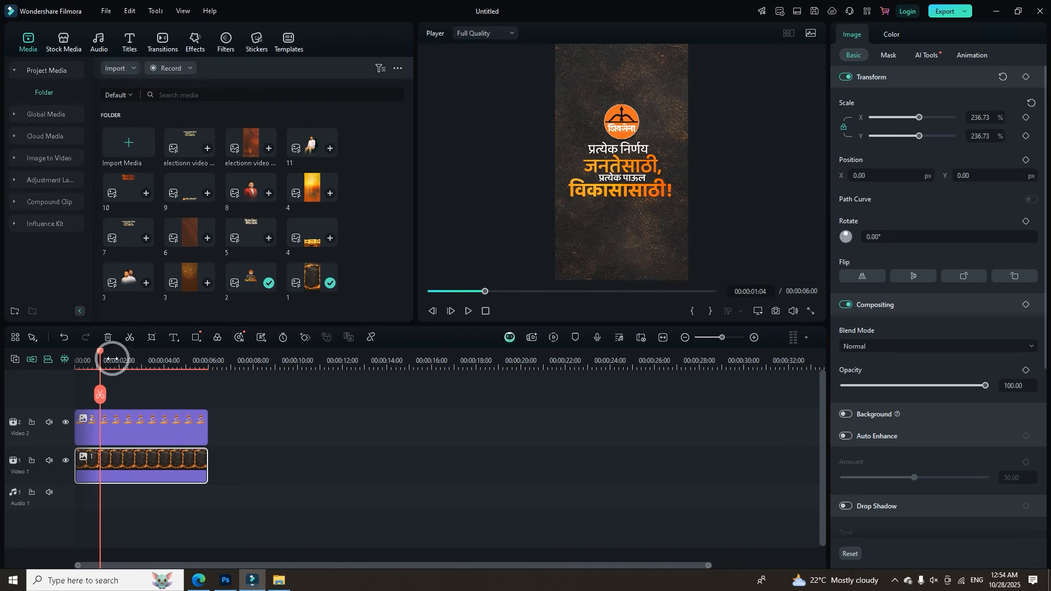
left_click_drag(101, 353, 67, 389)
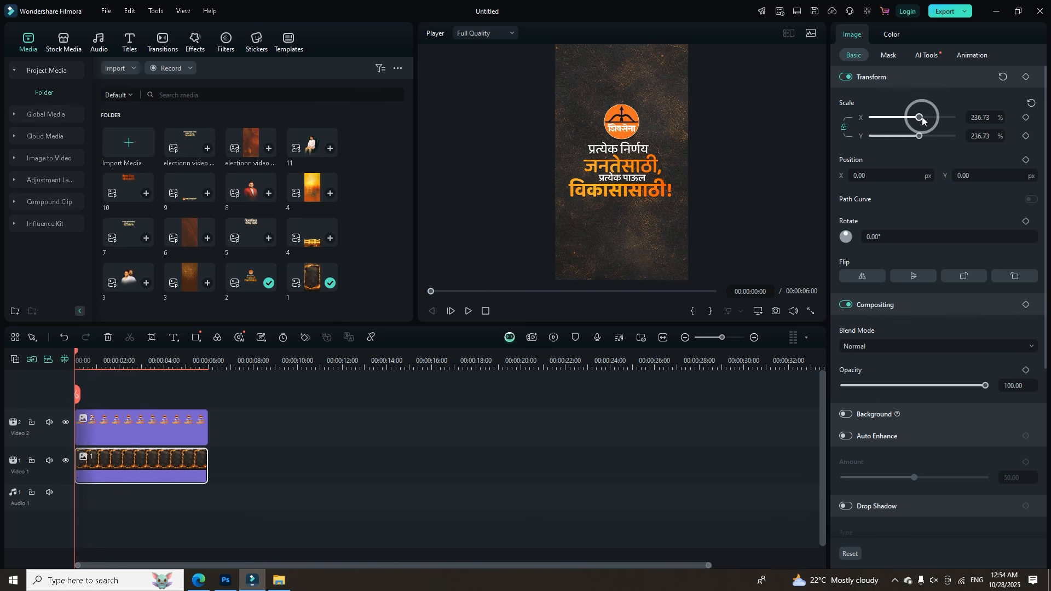
left_click(306, 338)
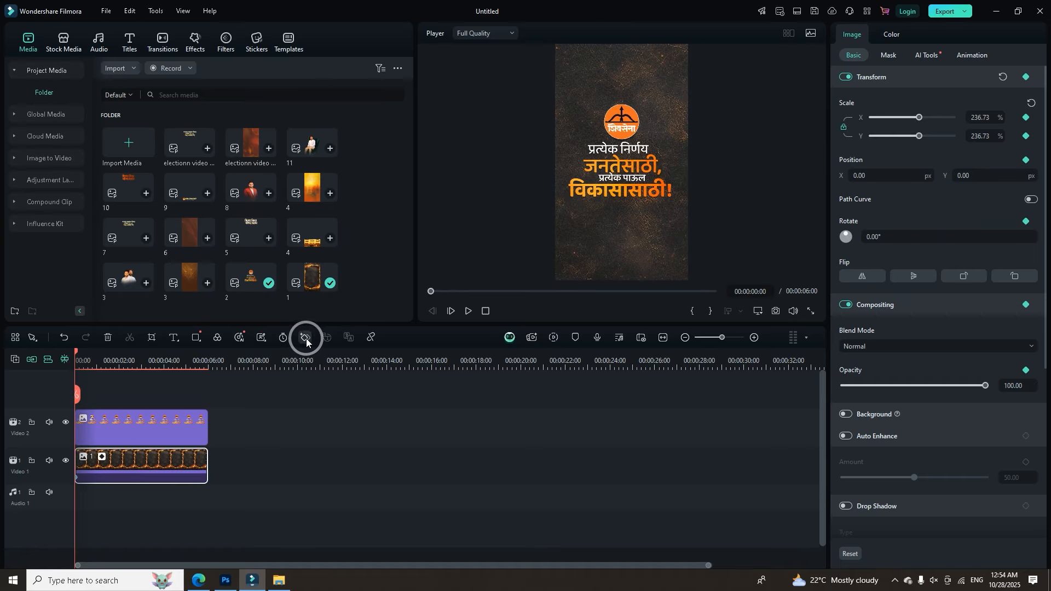
Reset image 1's scale to 100% at 00:00:02:18 to form the second keyframe, and preview the zoom from the start.
left_click_drag(76, 354, 136, 376)
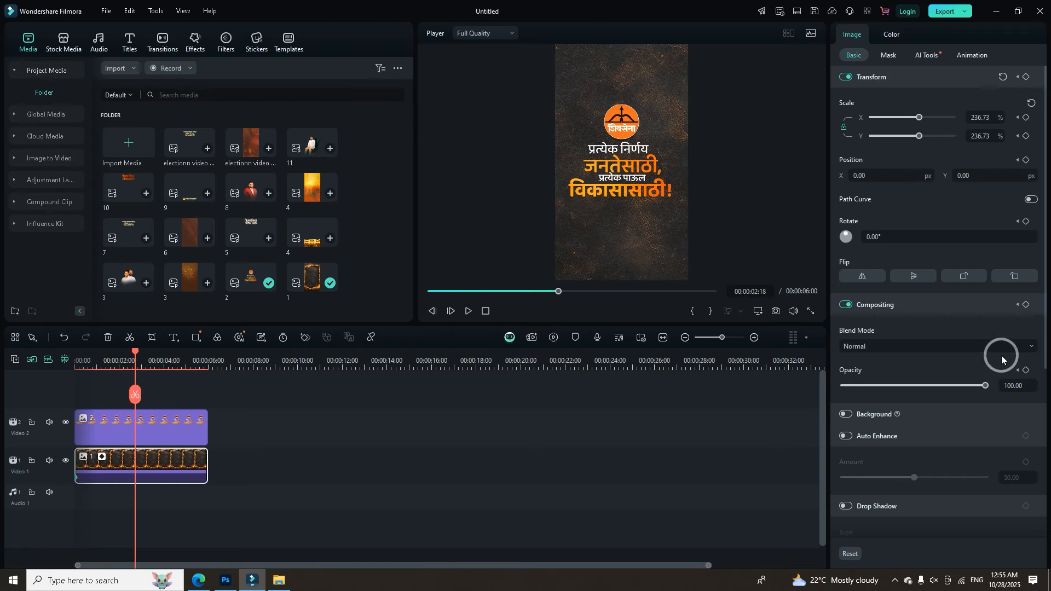
left_click(1031, 104)
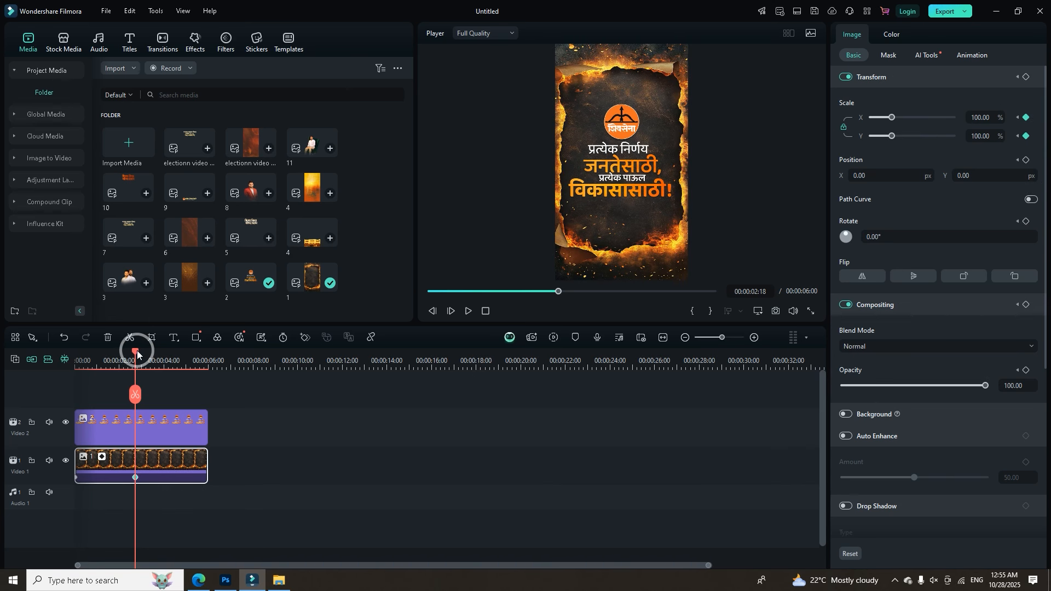
left_click_drag(127, 355, 44, 385)
key("space")
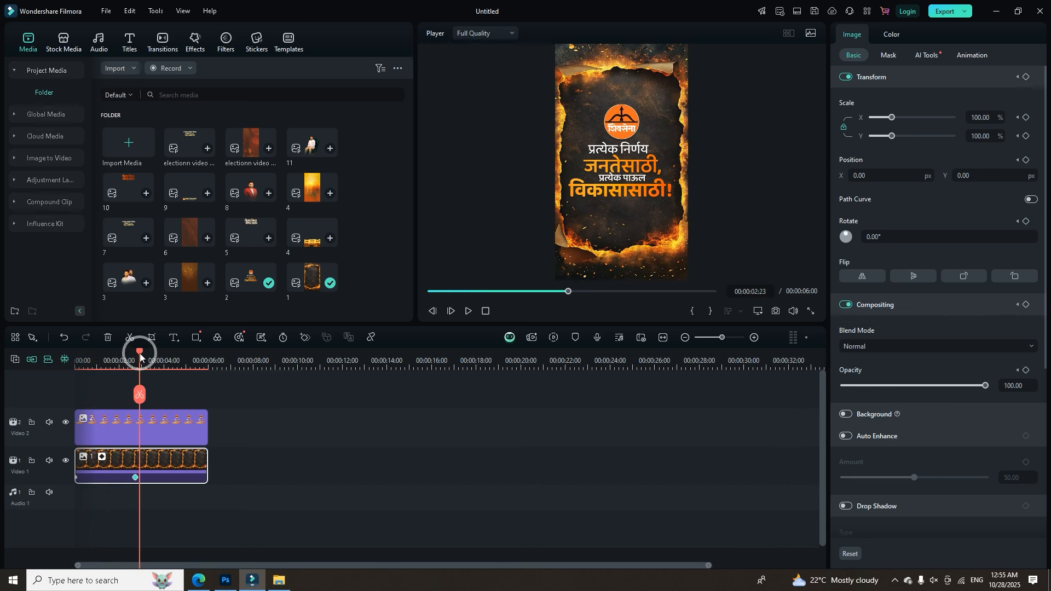
left_click_drag(136, 353, 71, 389)
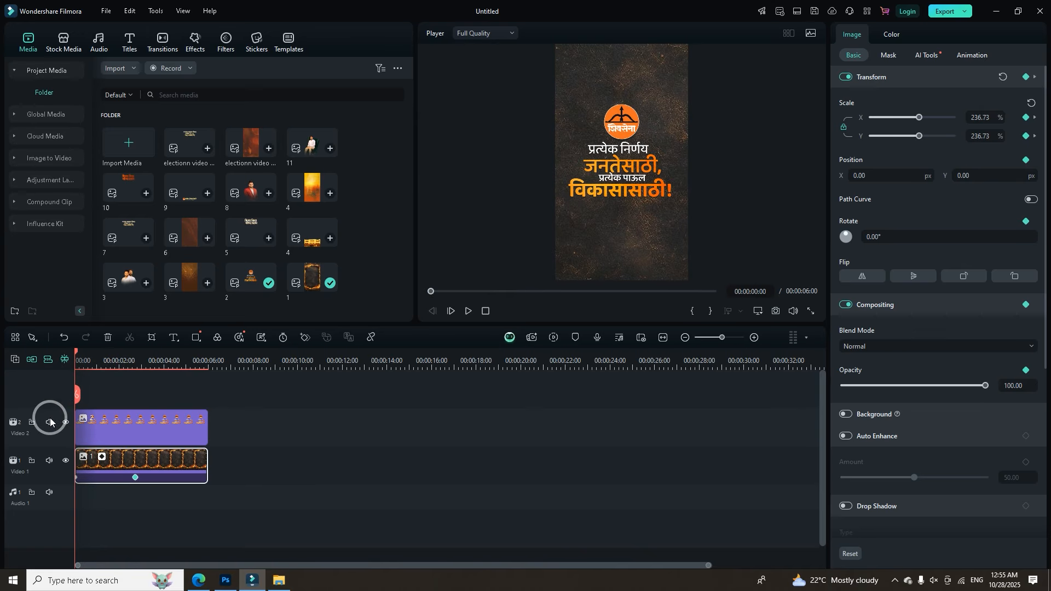
Search the transitions library for "zoom", check the favorites and go back to the full transitions list.
left_click(171, 44)
left_click(167, 69)
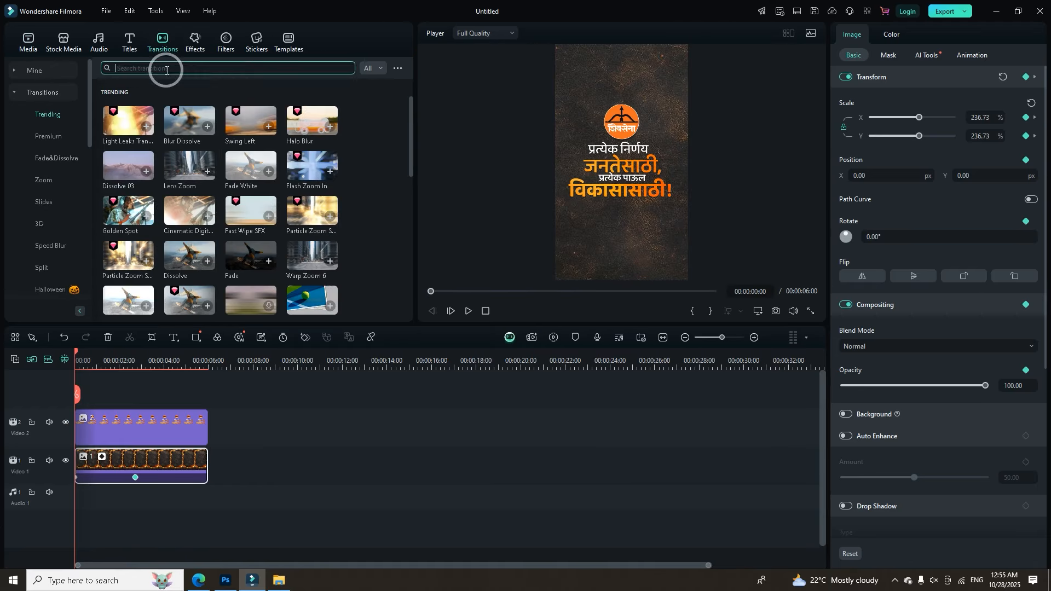
type("zoom")
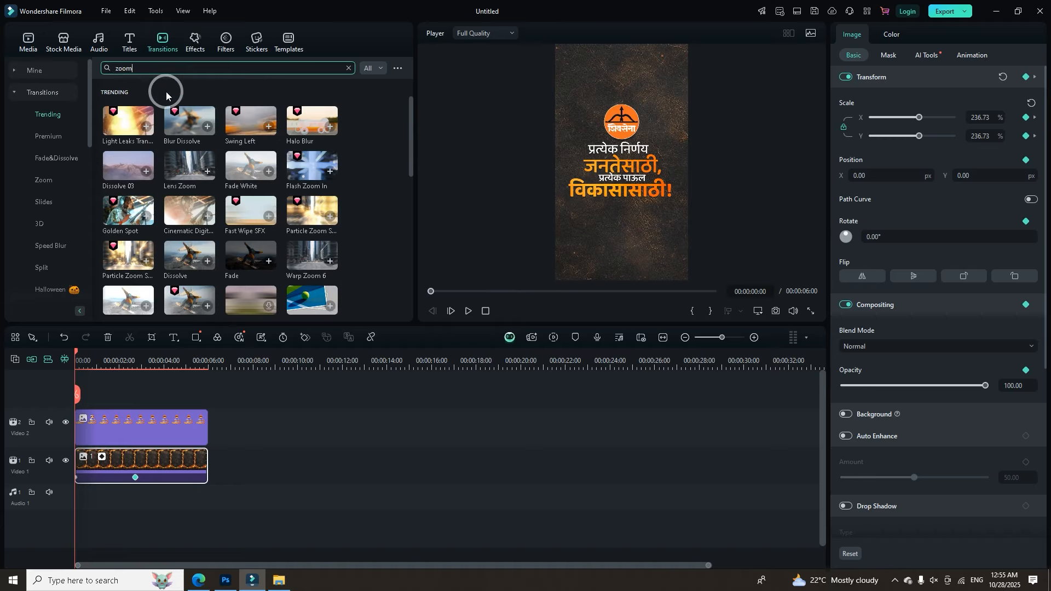
left_click(144, 86)
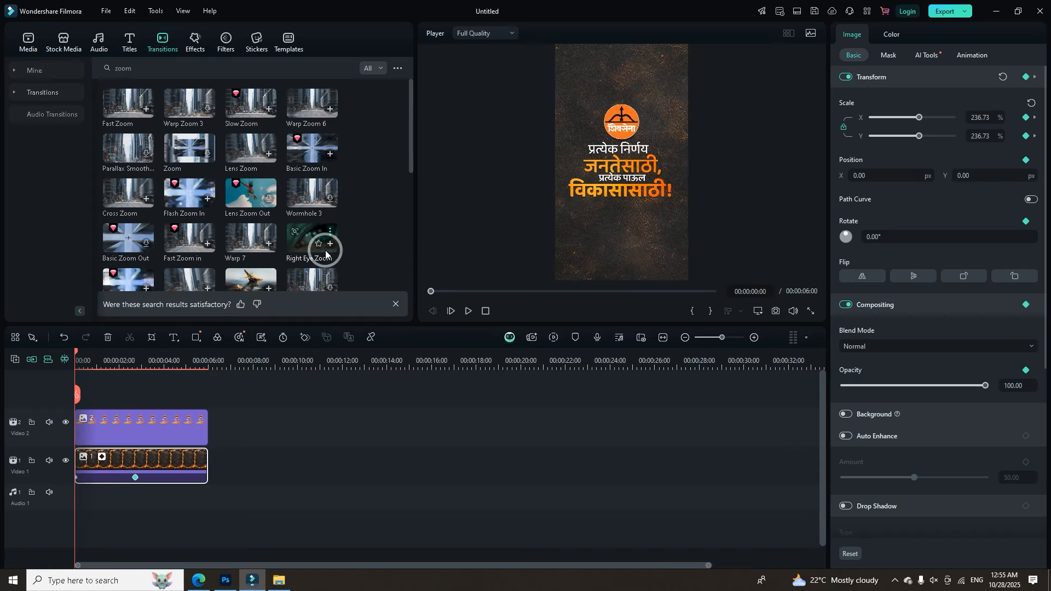
left_click(35, 70)
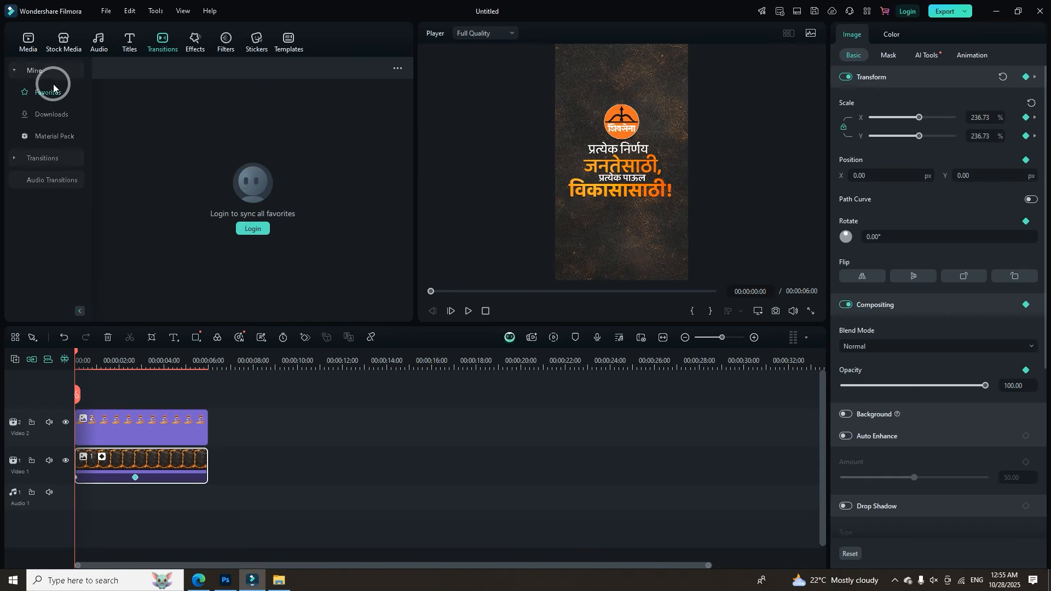
left_click(34, 71)
left_click(38, 92)
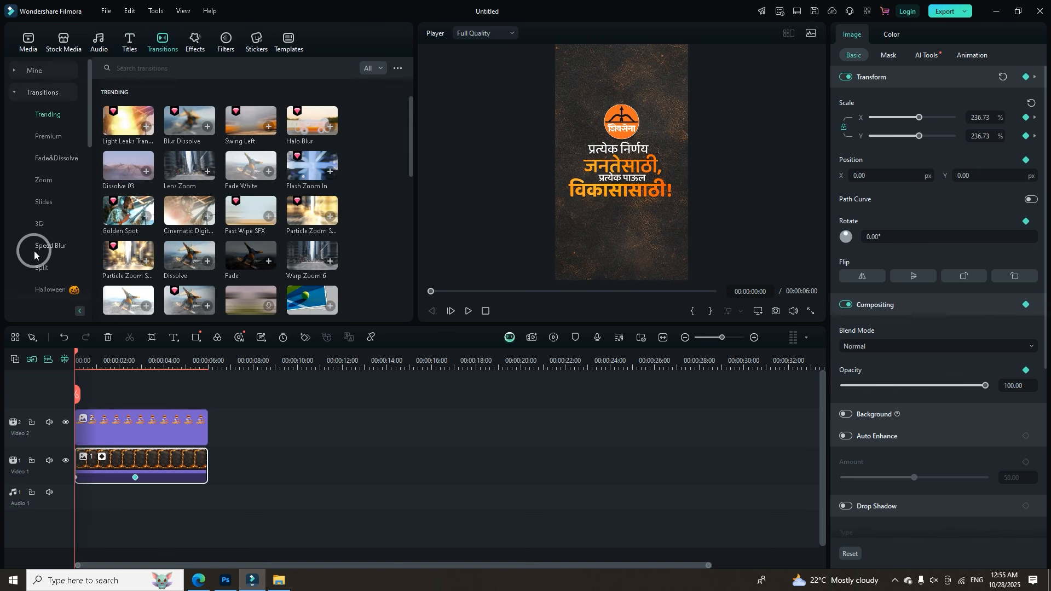
Apply the Left Eye Zoom transition from the Zoom category to the start of the image 2 clip and preview it.
left_click(46, 183)
scroll(277, 227, "down", 5)
scroll(278, 229, "up", 5)
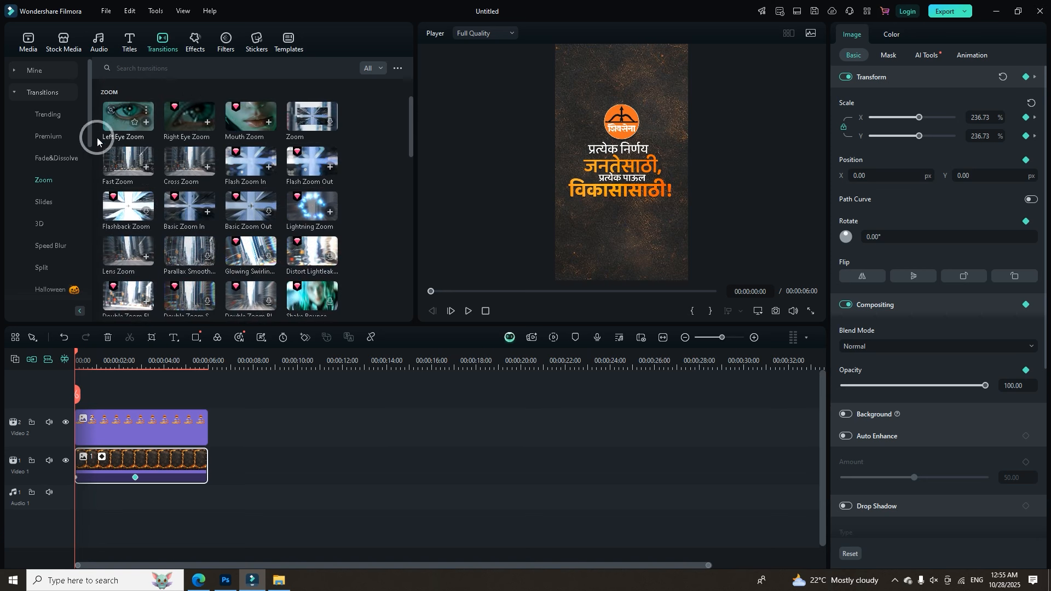
left_click(92, 426)
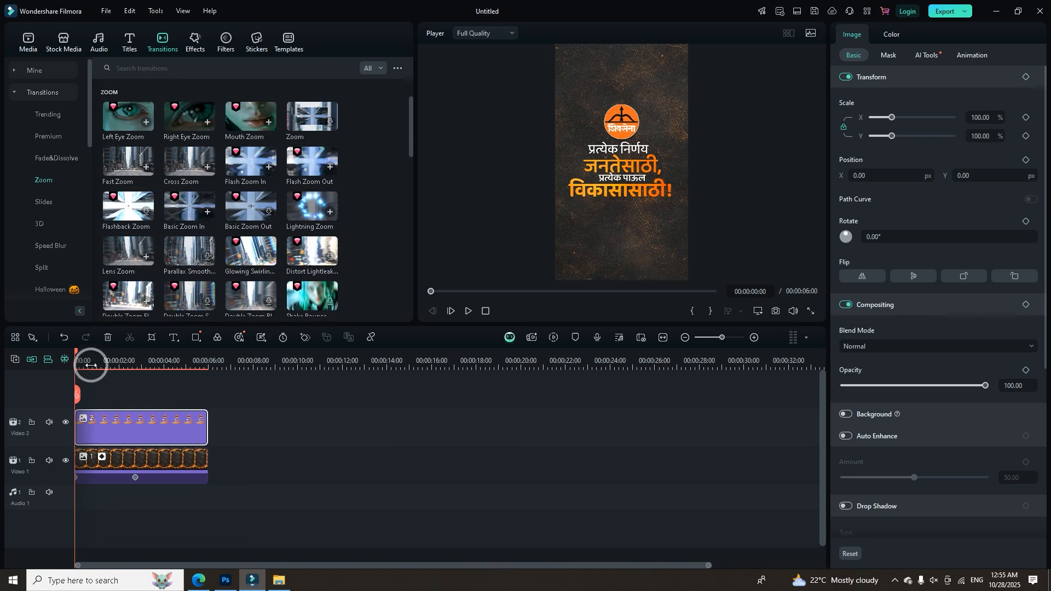
left_click_drag(118, 125, 88, 429)
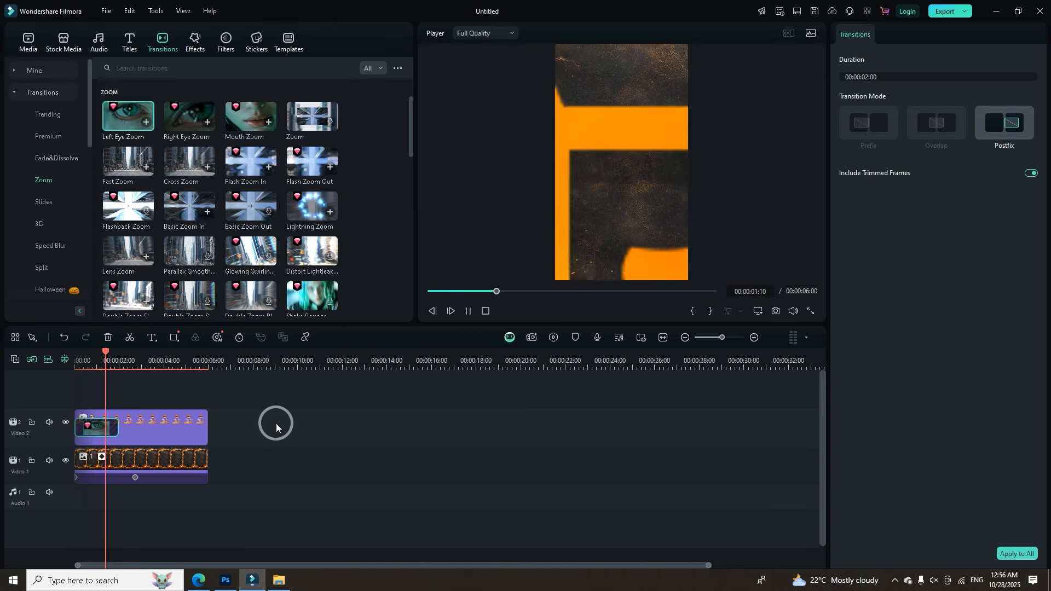
key("space")
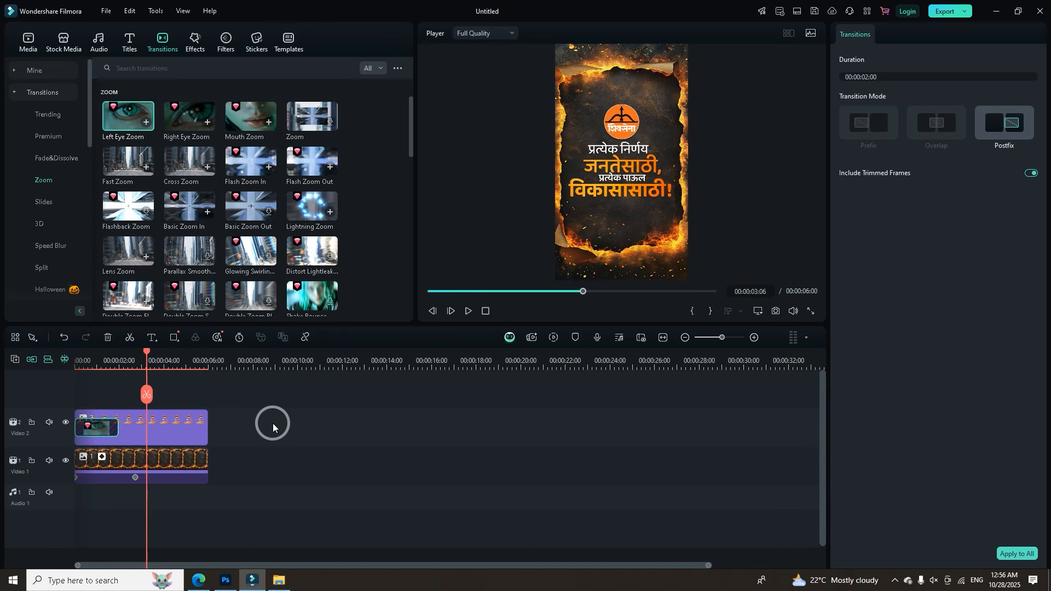
left_click_drag(147, 355, 139, 355)
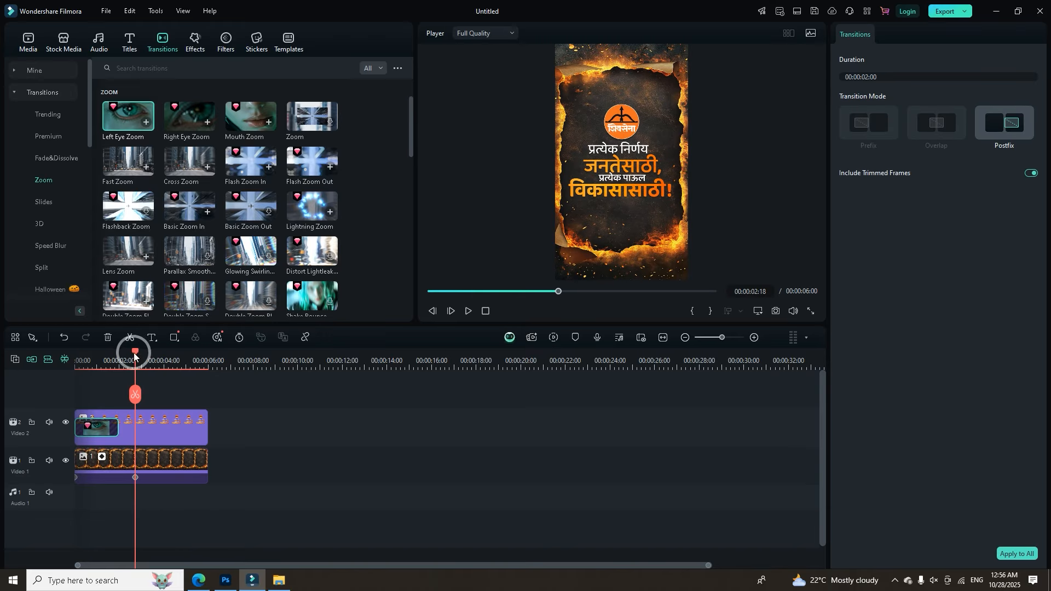
Try moving image 1's second scale keyframe earlier to 00:00:01:20 and preview the opening from the start.
left_click_drag(134, 355, 108, 362)
left_click(154, 470)
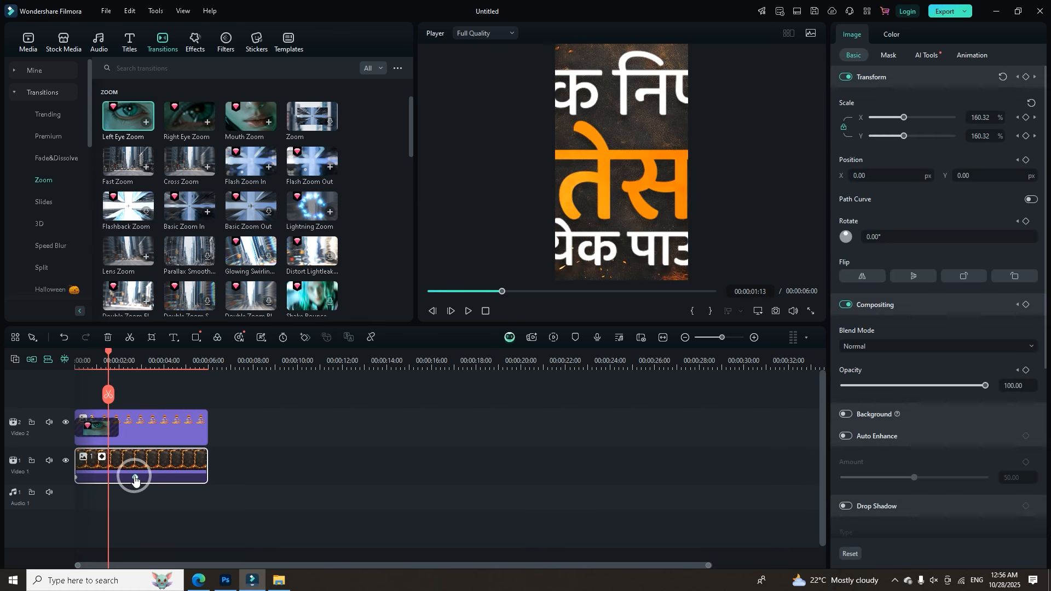
left_click(134, 479)
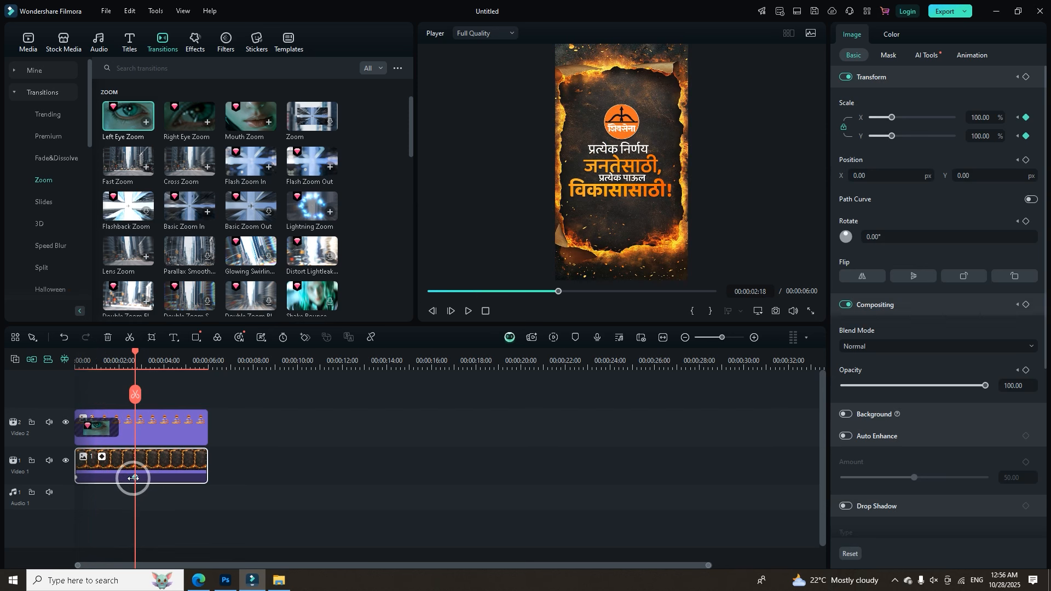
left_click(114, 478)
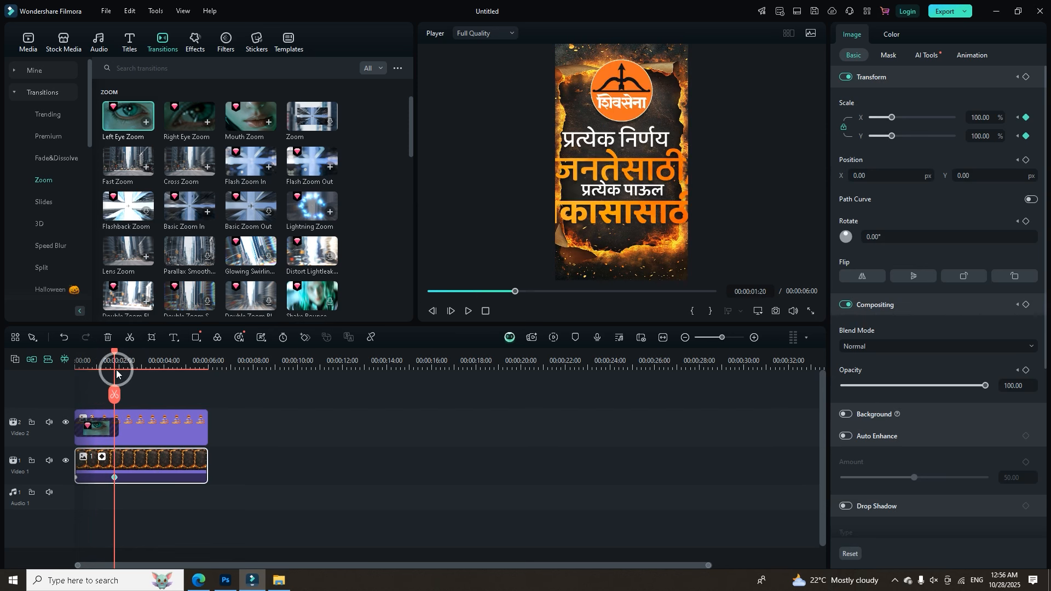
left_click_drag(110, 352, 42, 364)
key("space")
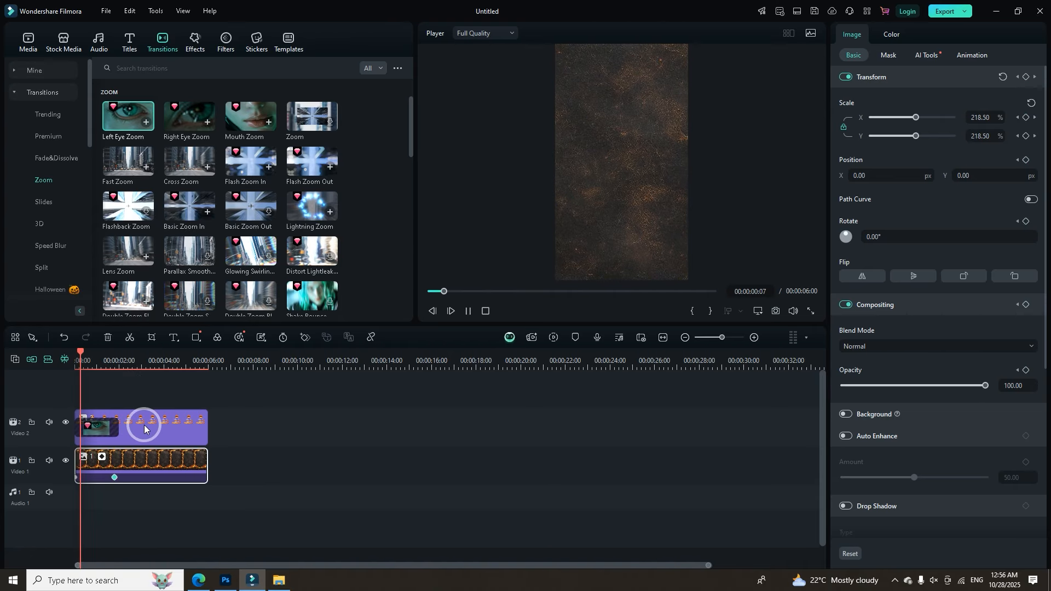
key("space")
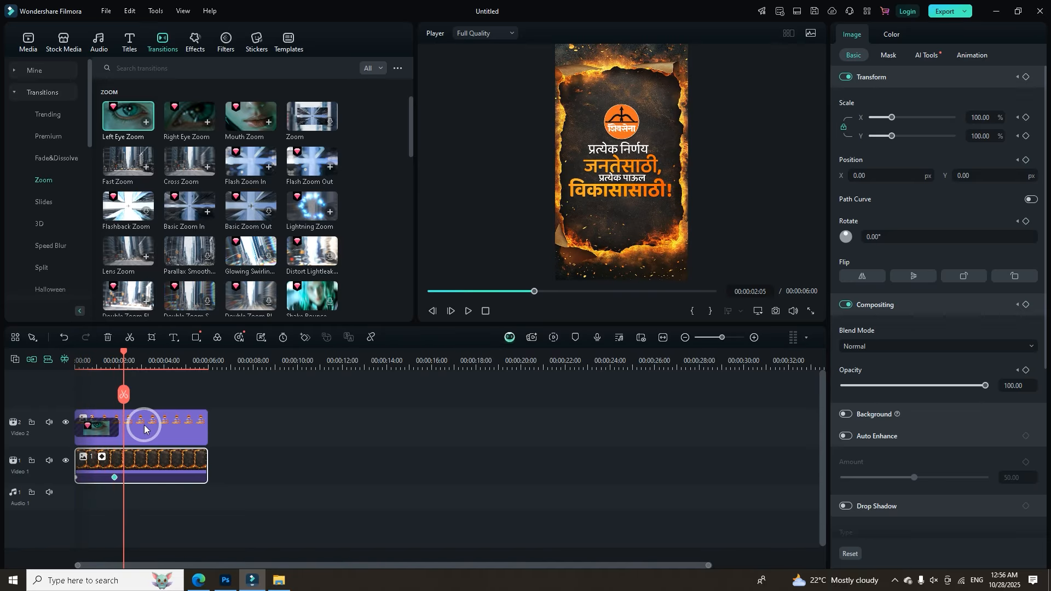
Move image 1's second scale keyframe to 00:00:02:02, preview the opening and return the playhead to the start.
left_click(113, 480)
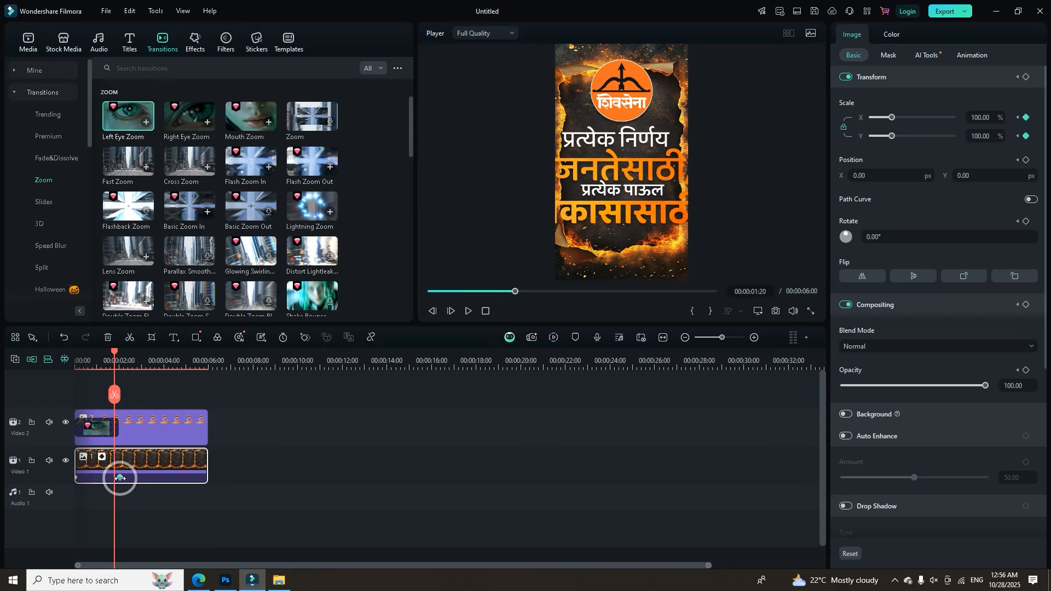
left_click_drag(121, 479, 121, 479)
left_click_drag(121, 351, 31, 378)
key("space")
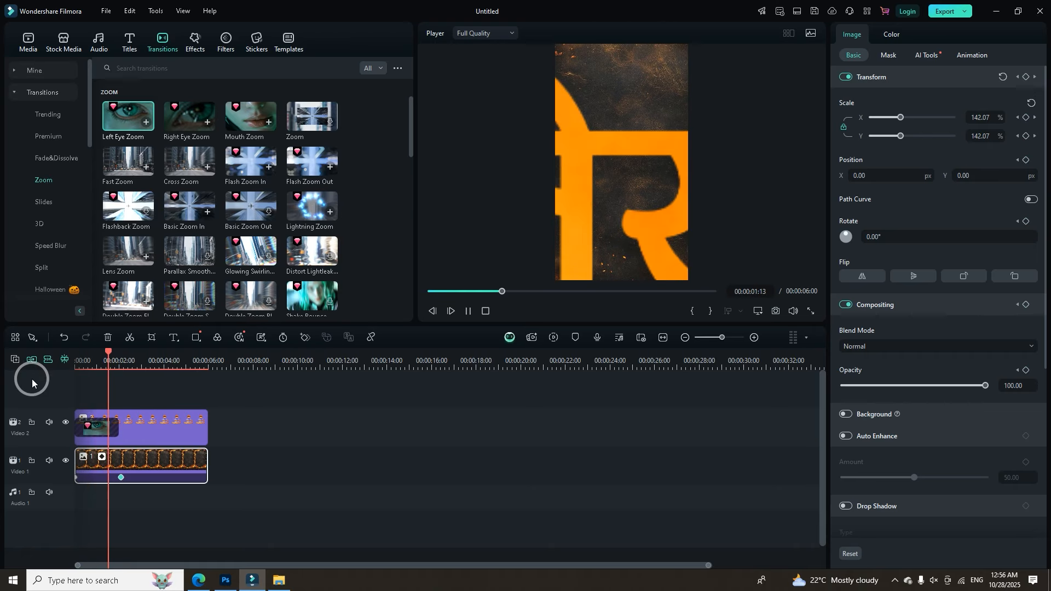
key("space")
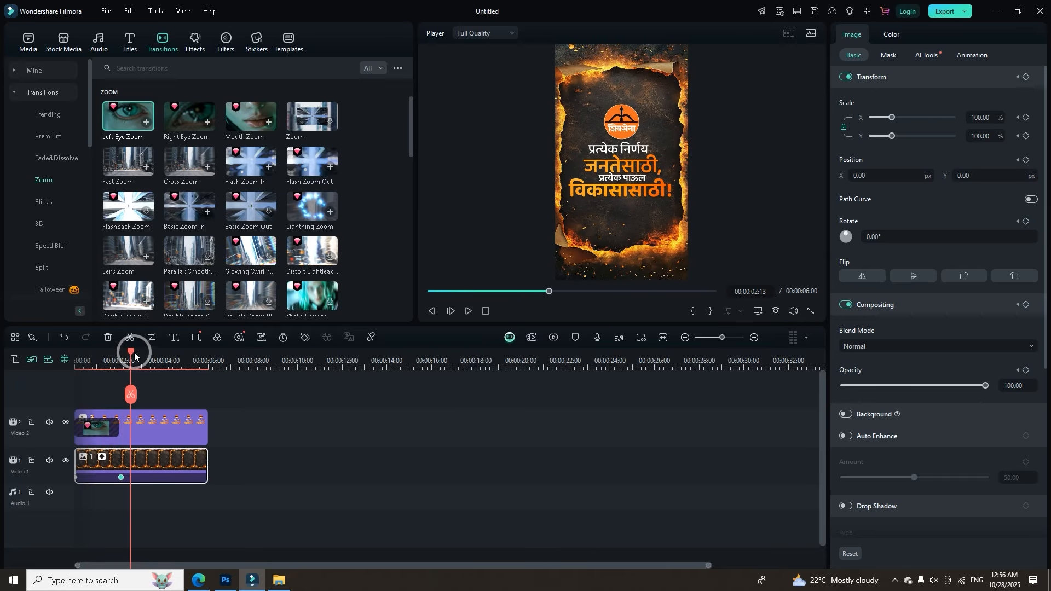
left_click_drag(134, 356, 35, 375)
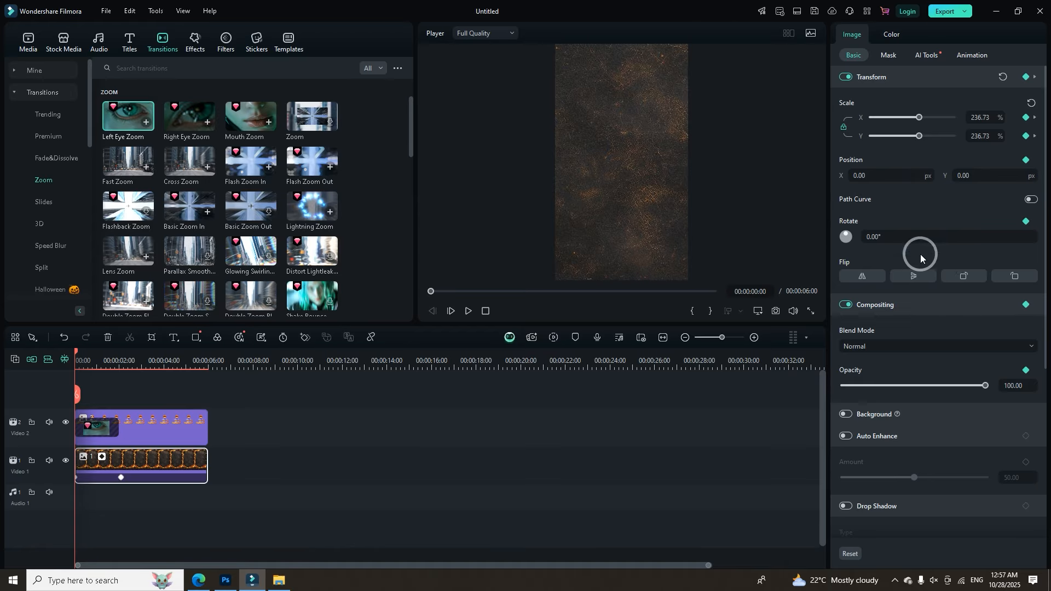
Try rotating image 1 from 63.43° at the start back to 0° near 00:00:01:15, preview it and undo the rotation.
left_click_drag(846, 235, 849, 235)
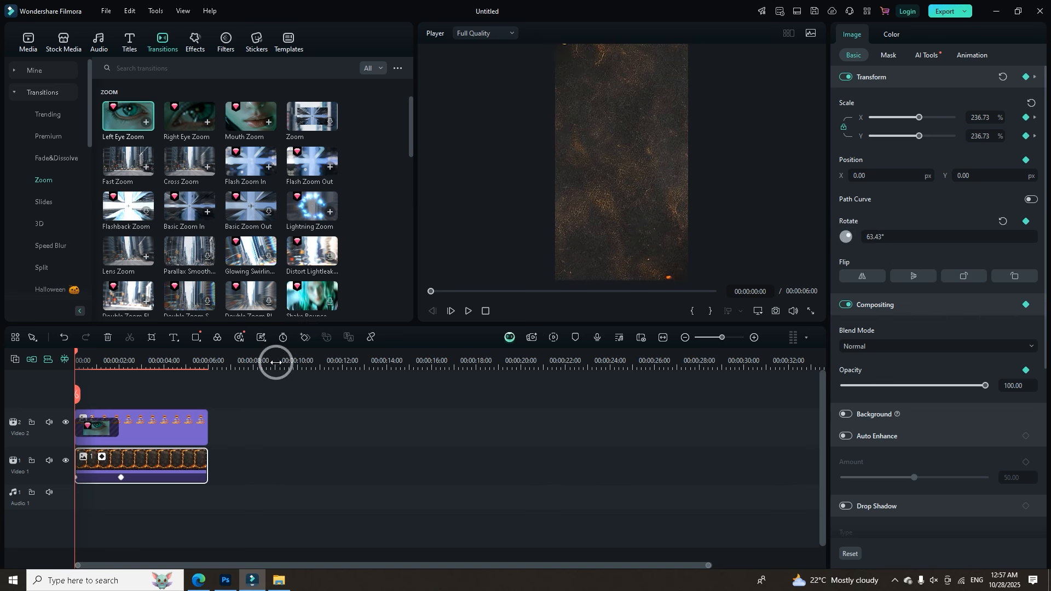
left_click_drag(77, 357, 111, 365)
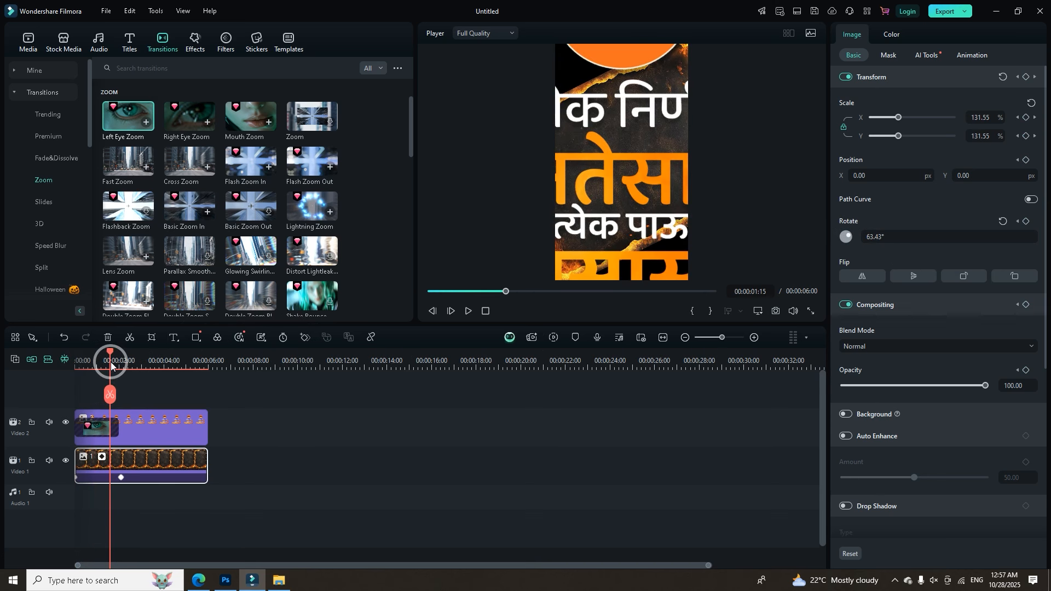
left_click(112, 363)
left_click_drag(98, 353, 2, 391)
key("space")
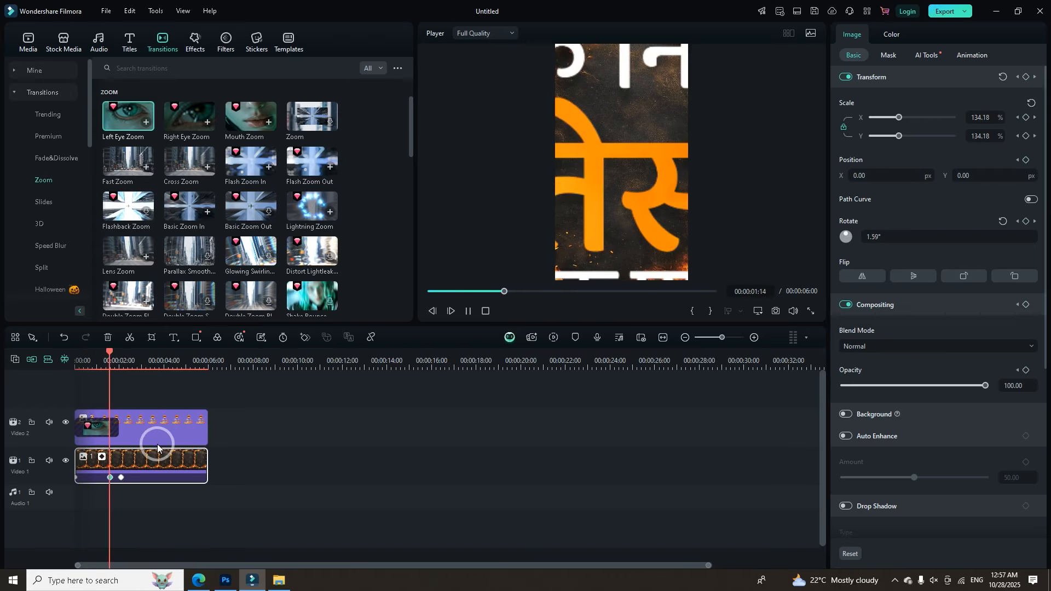
key("space")
key("ctrl+z")
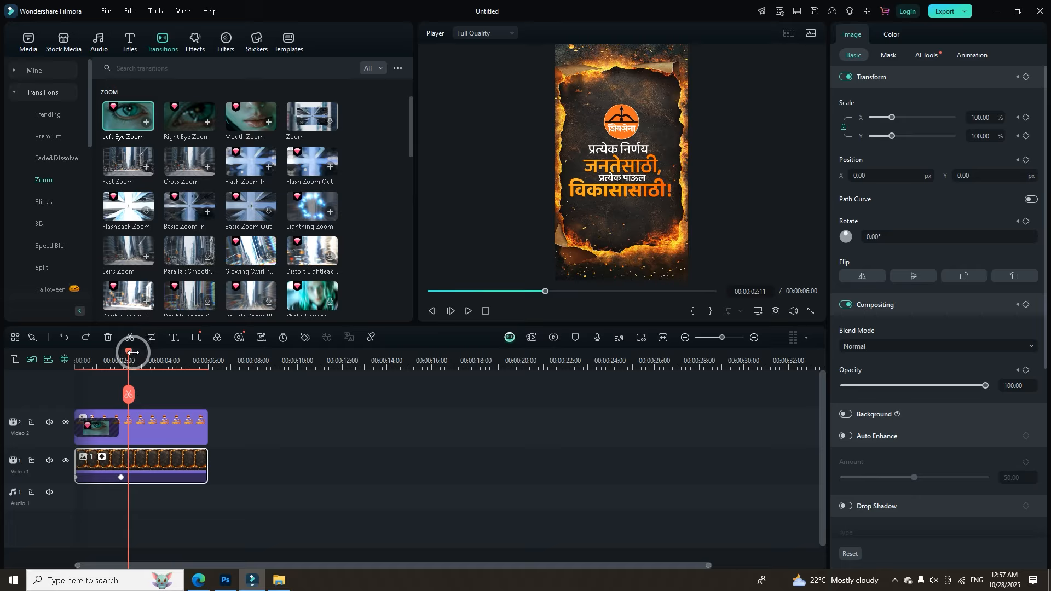
Preview the opening zoom of both clips from the start of the timeline.
left_click_drag(129, 353, 42, 389)
key("space")
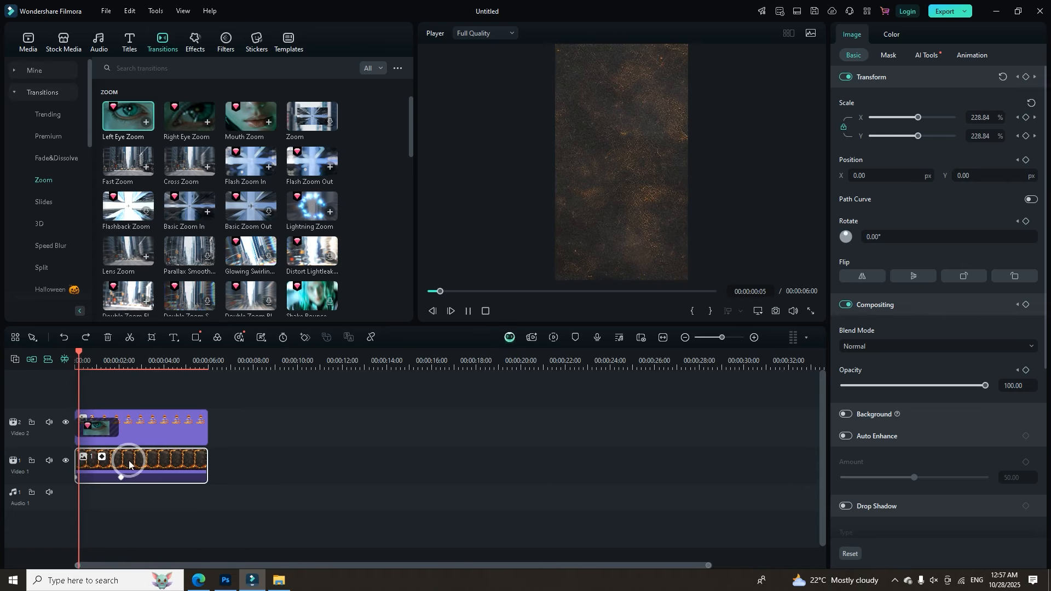
key("space")
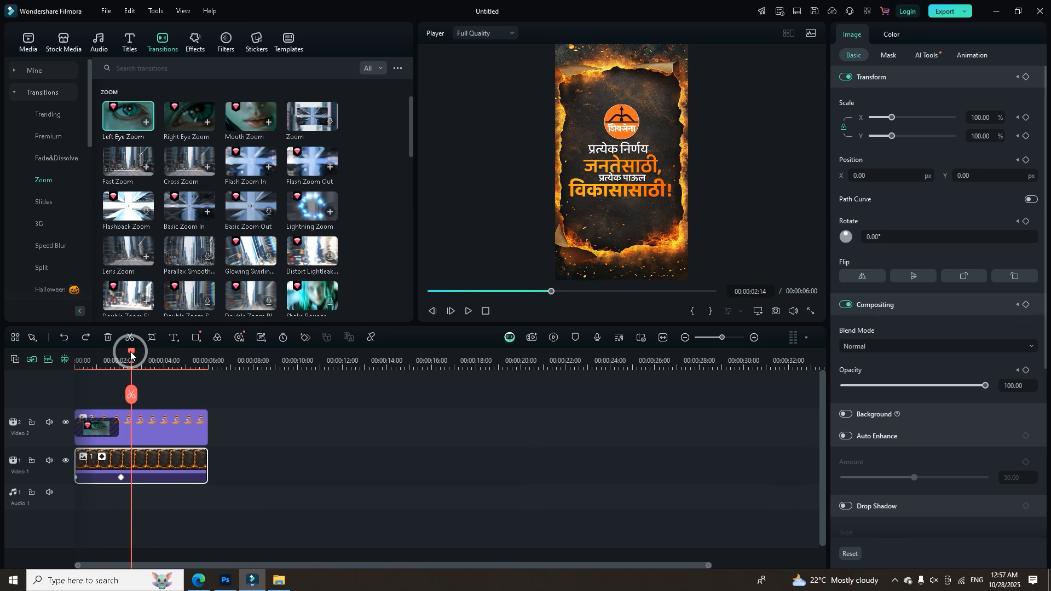
Search the transitions for "chinese" and apply the golden Chinese Mythology transition to the ends of both image clips.
left_click_drag(128, 357, 118, 384)
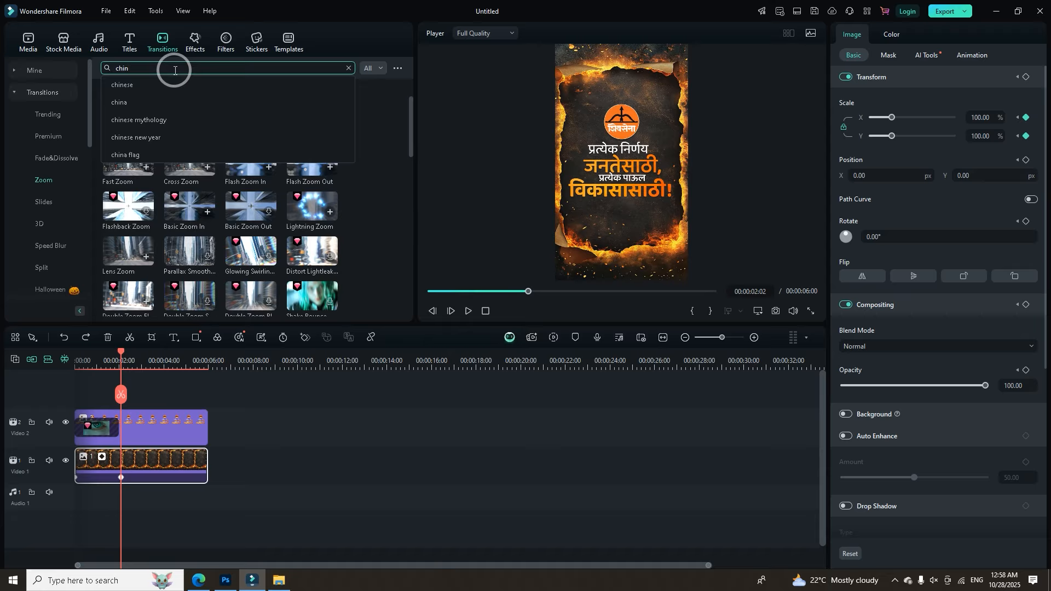
left_click(145, 85)
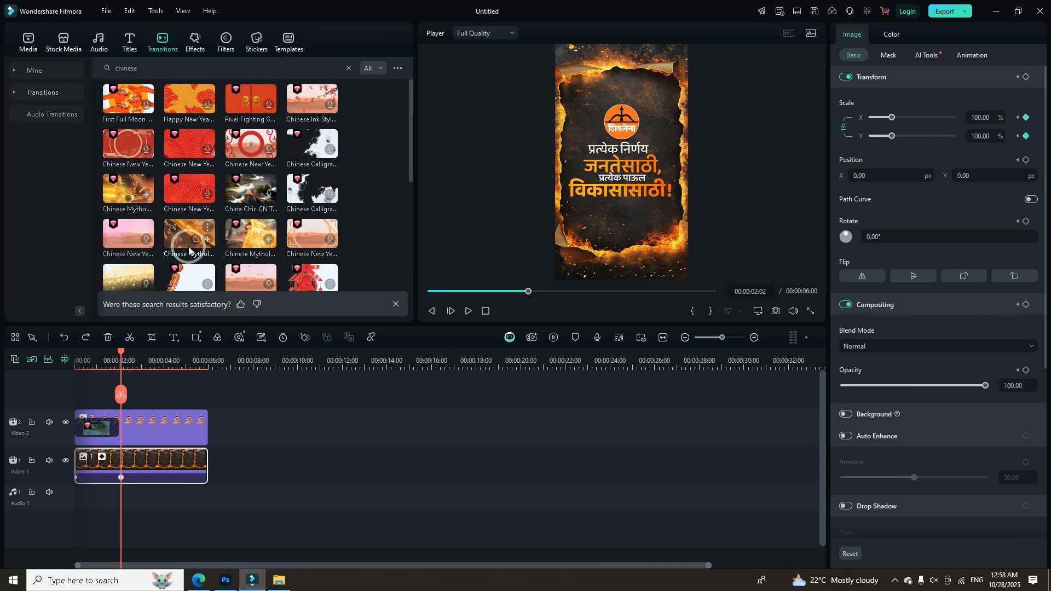
left_click_drag(182, 244, 189, 427)
left_click_drag(183, 245, 189, 469)
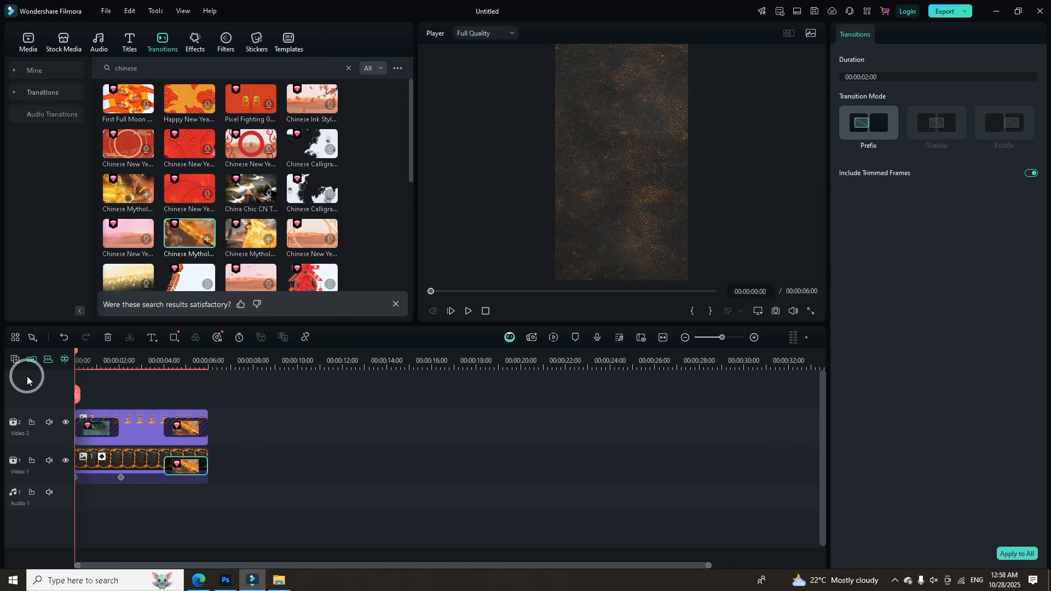
Import the glowing-particle overlay video from its storage folder into the project media.
left_click(31, 43)
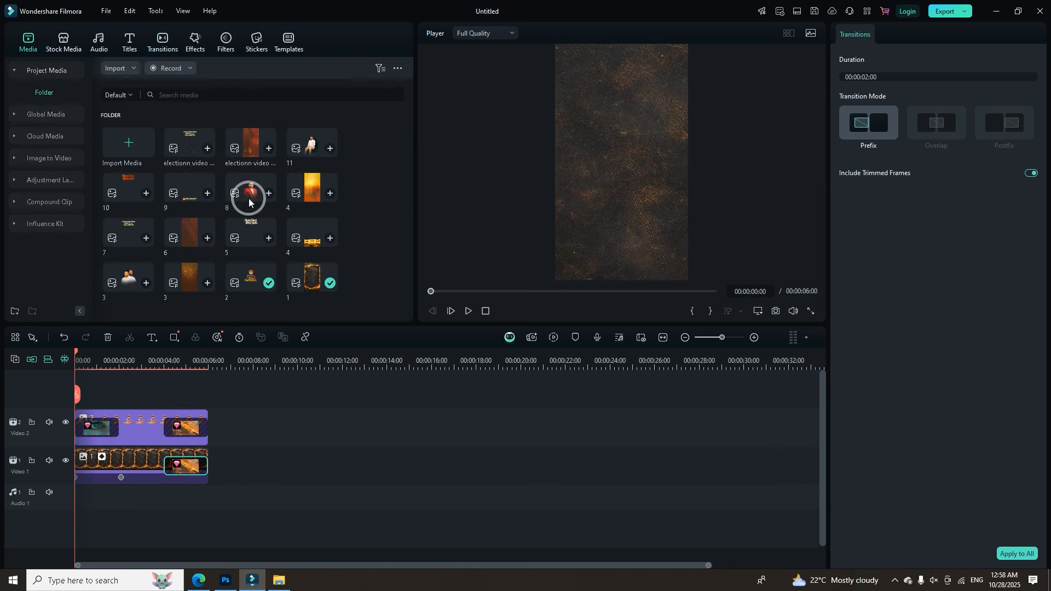
right_click(376, 205)
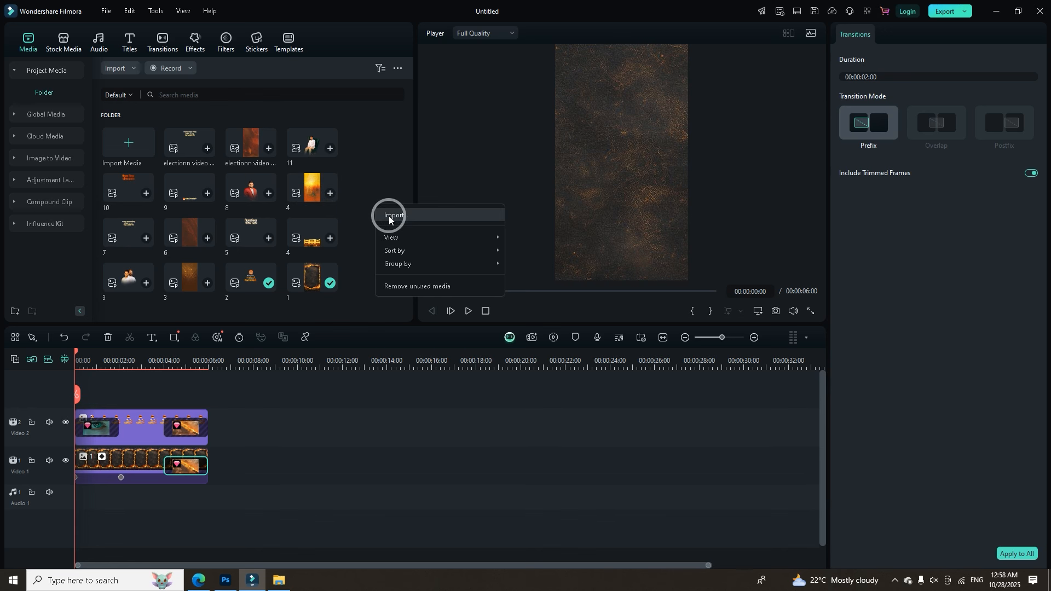
left_click(392, 215)
left_click(44, 247)
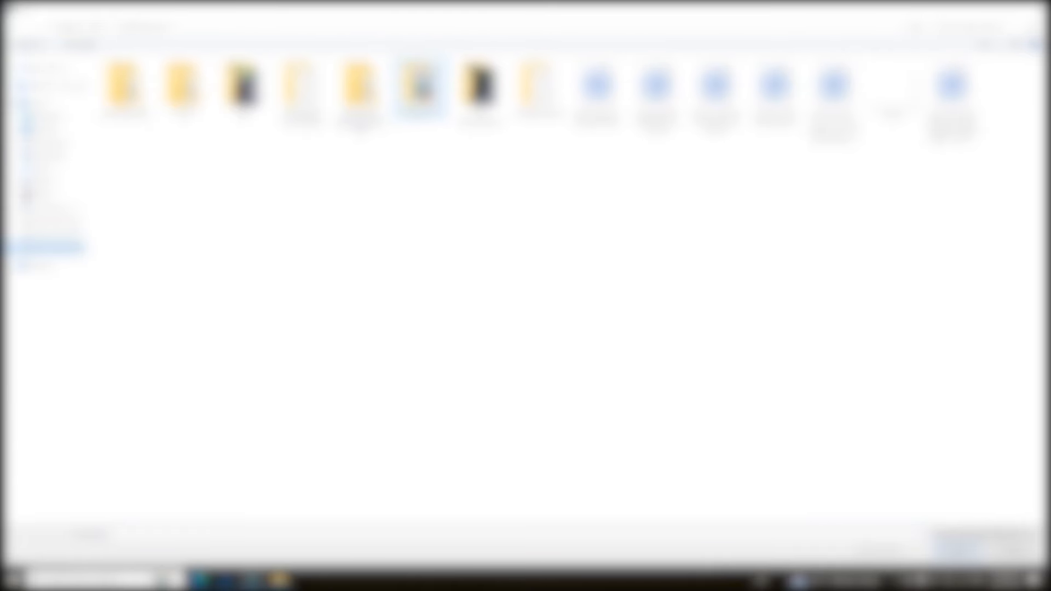
double_click(418, 88)
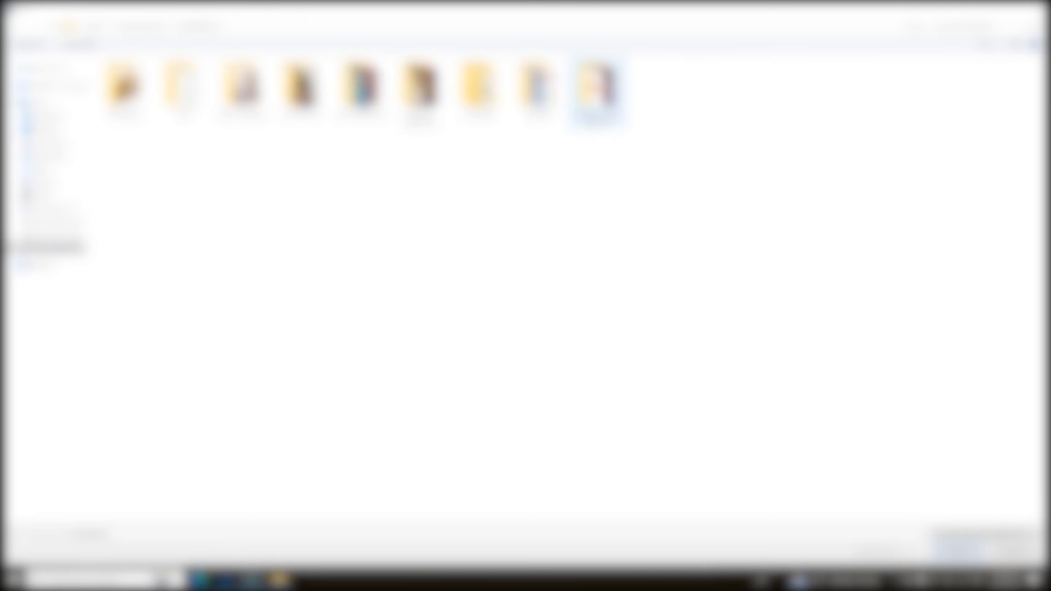
double_click(598, 94)
double_click(183, 90)
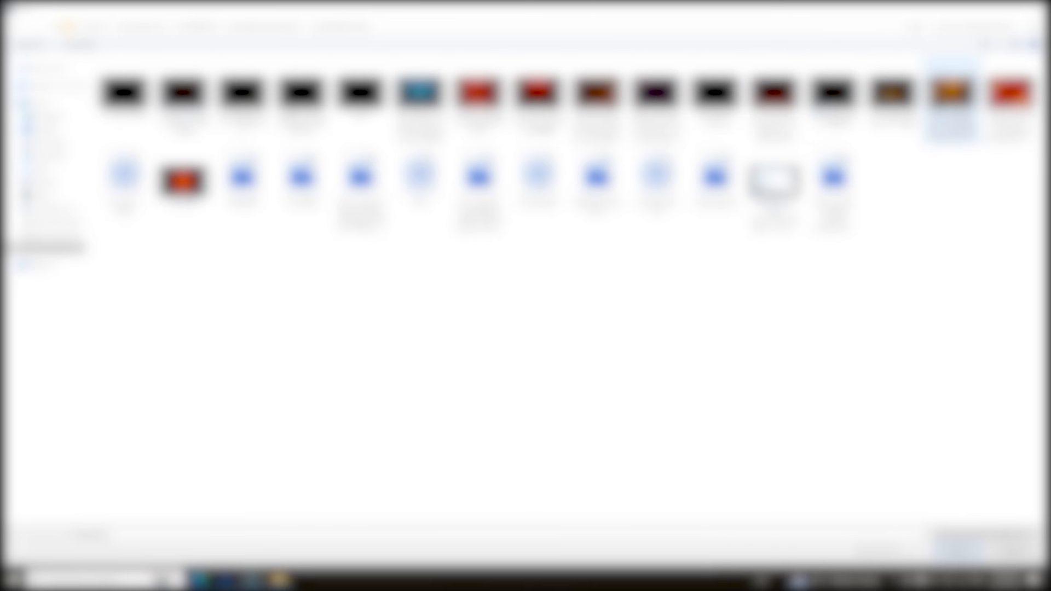
double_click(184, 96)
Place the particle video at the timeline start on a new track above both images, keeping the 1080 x 1920 25fps project settings.
scroll(373, 207, "down", 1)
left_click_drag(112, 297, 91, 396)
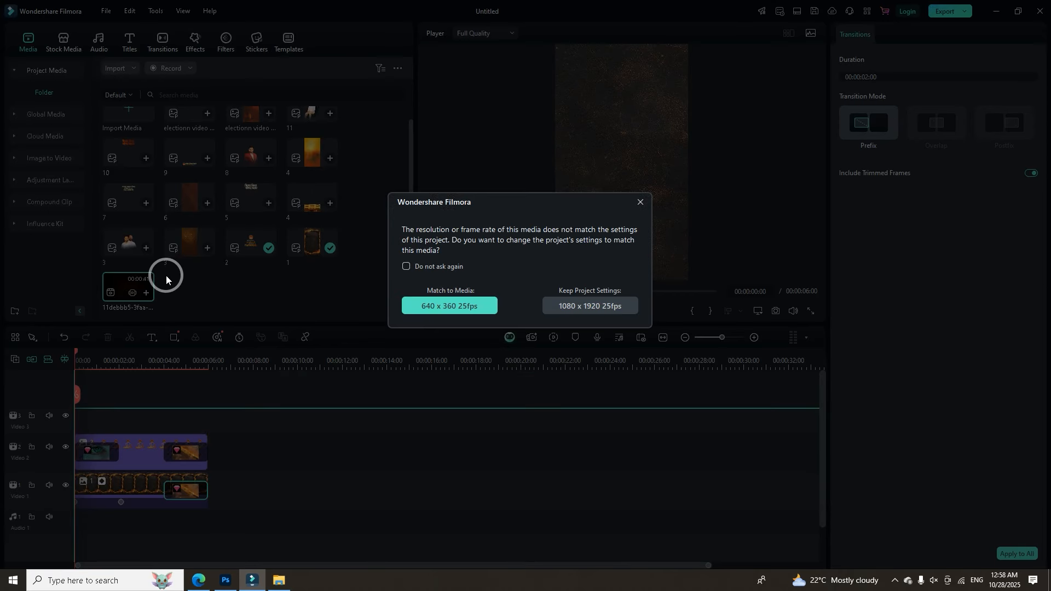
left_click(559, 306)
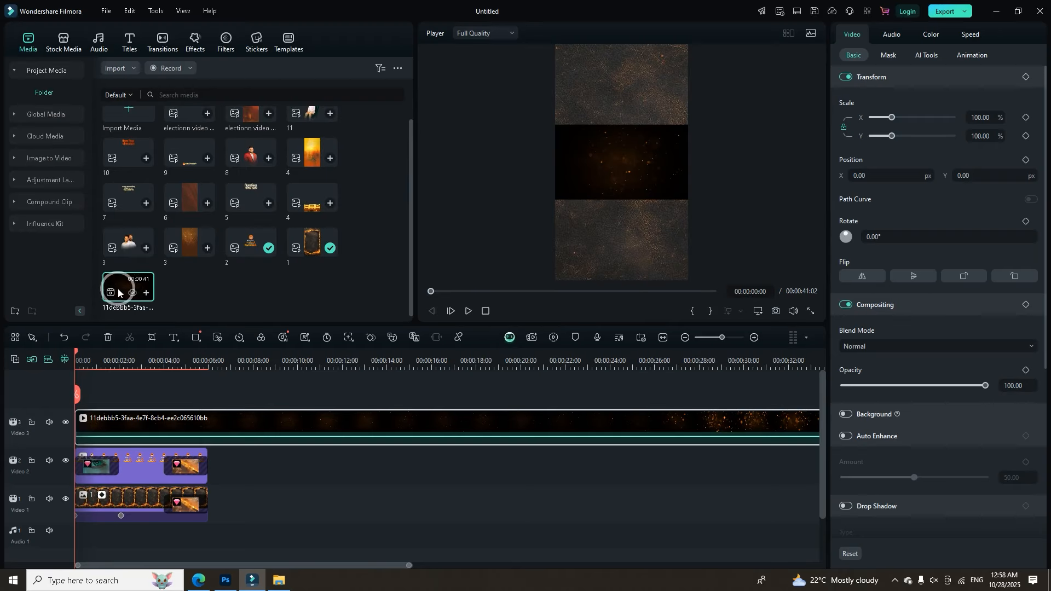
Rotate the particle video 90° and scale it to 195.92% so it covers the portrait frame.
left_click(624, 157)
left_click(874, 238)
type("9")
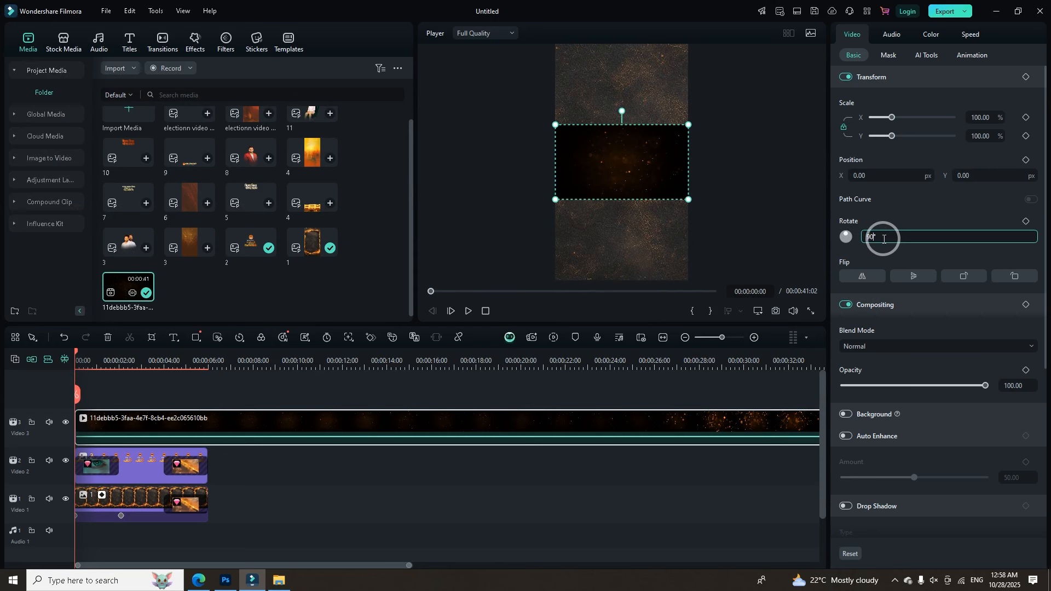
key("Return")
left_click_drag(891, 117, 911, 131)
Set the particle video's blend mode to Screen and preview the opening.
left_click(876, 343)
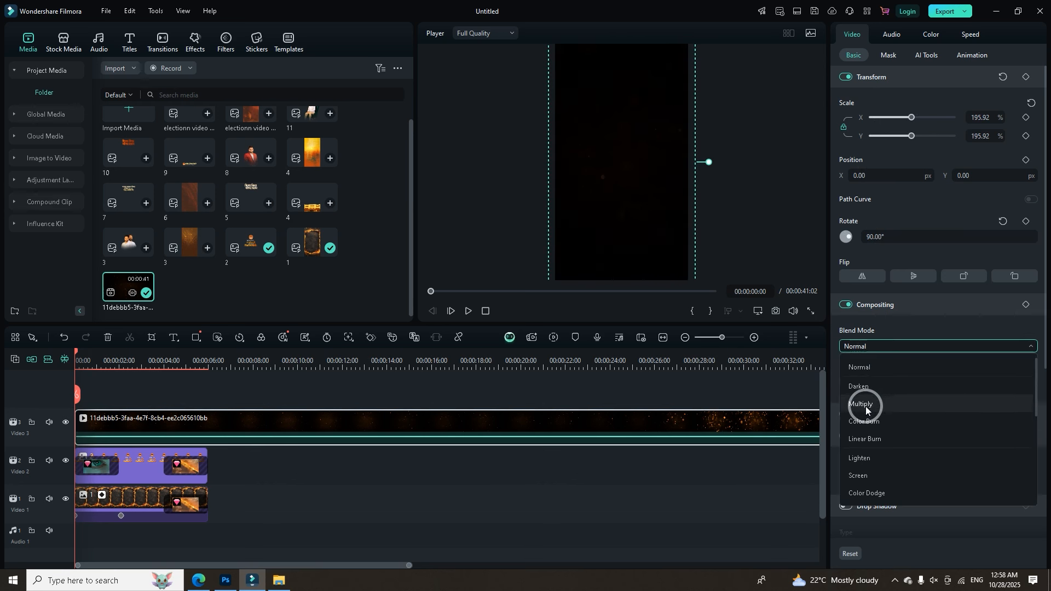
left_click(863, 477)
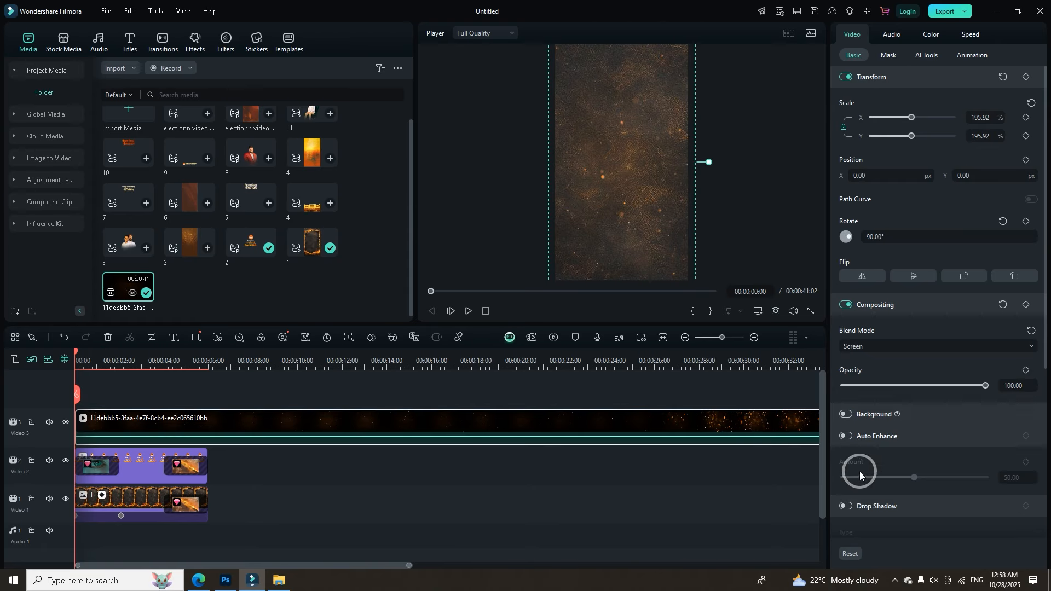
key("space")
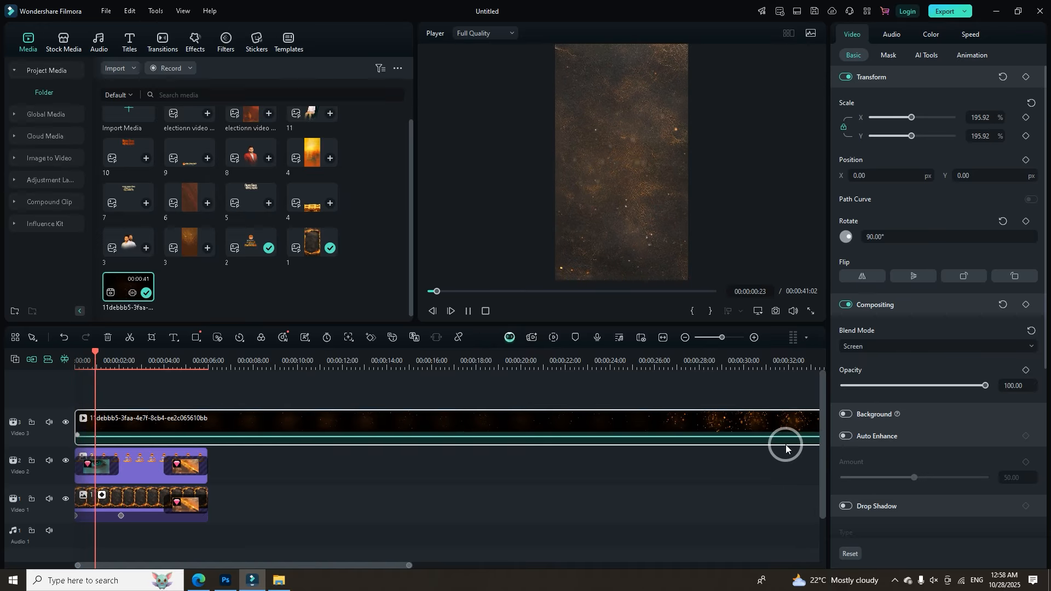
key("space")
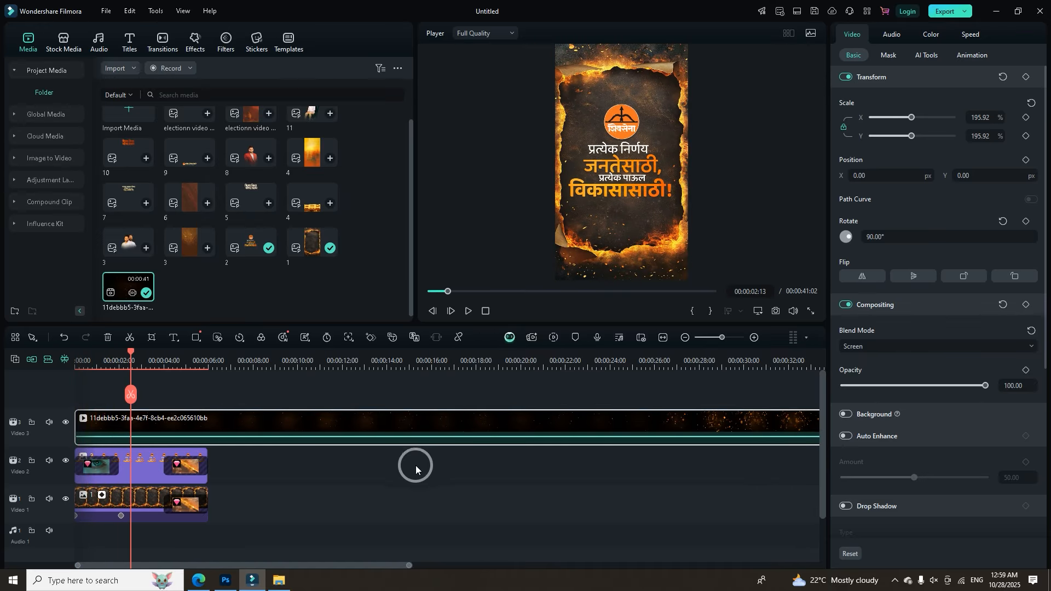
Compare the opening playback with the particle overlay track hidden and then shown again.
left_click(66, 422)
left_click_drag(127, 361, 66, 371)
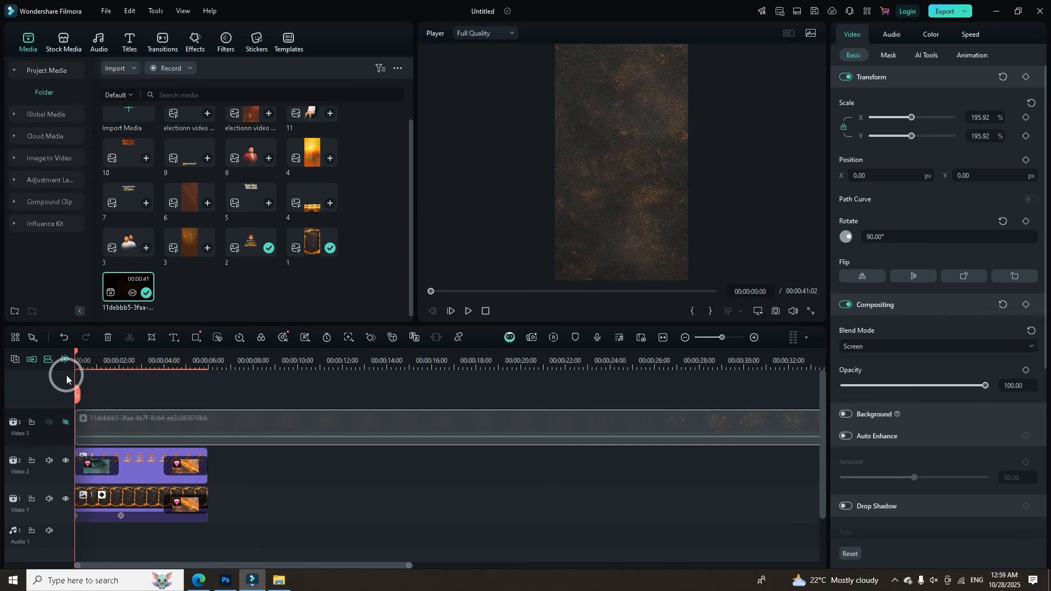
key("space")
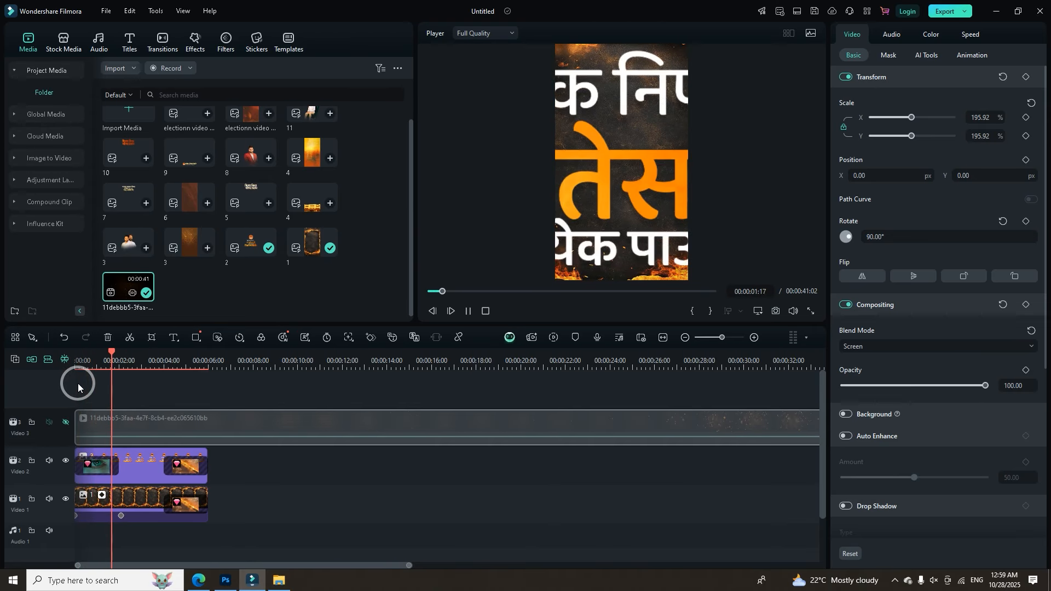
key("space")
left_click_drag(129, 356, 47, 382)
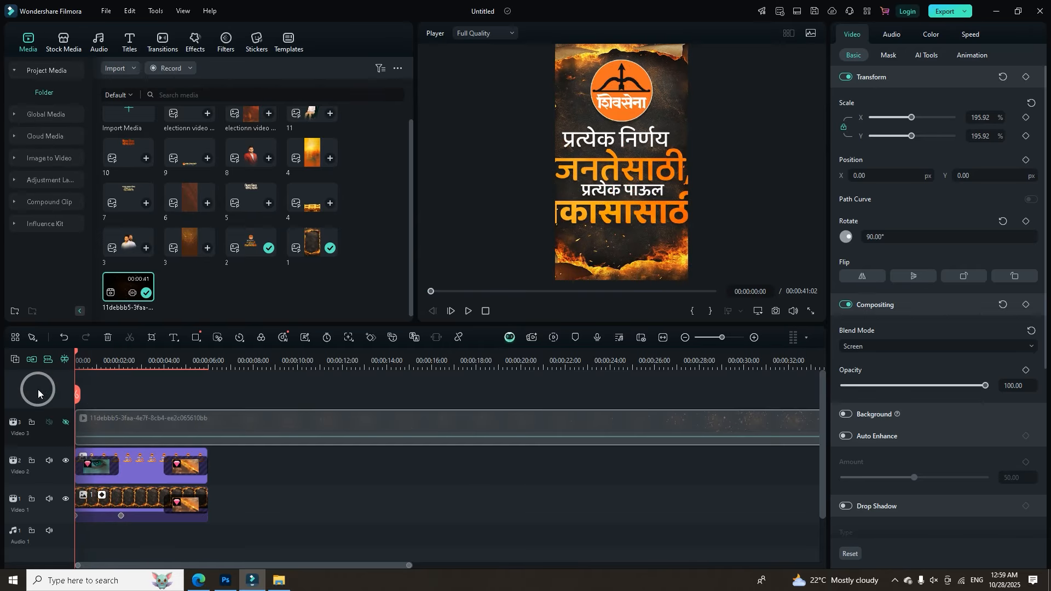
left_click(65, 422)
key("space")
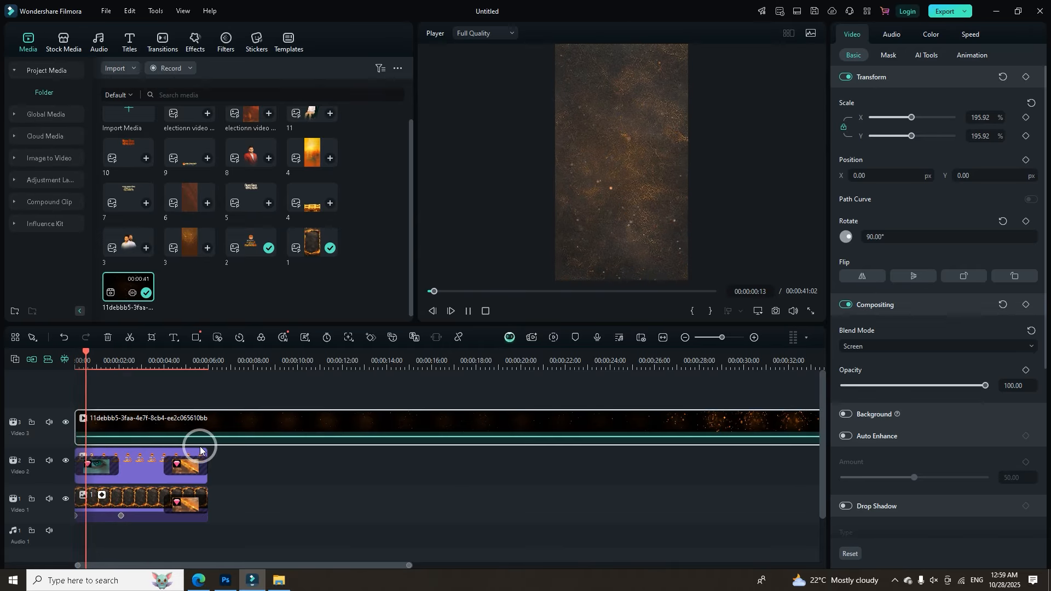
key("space")
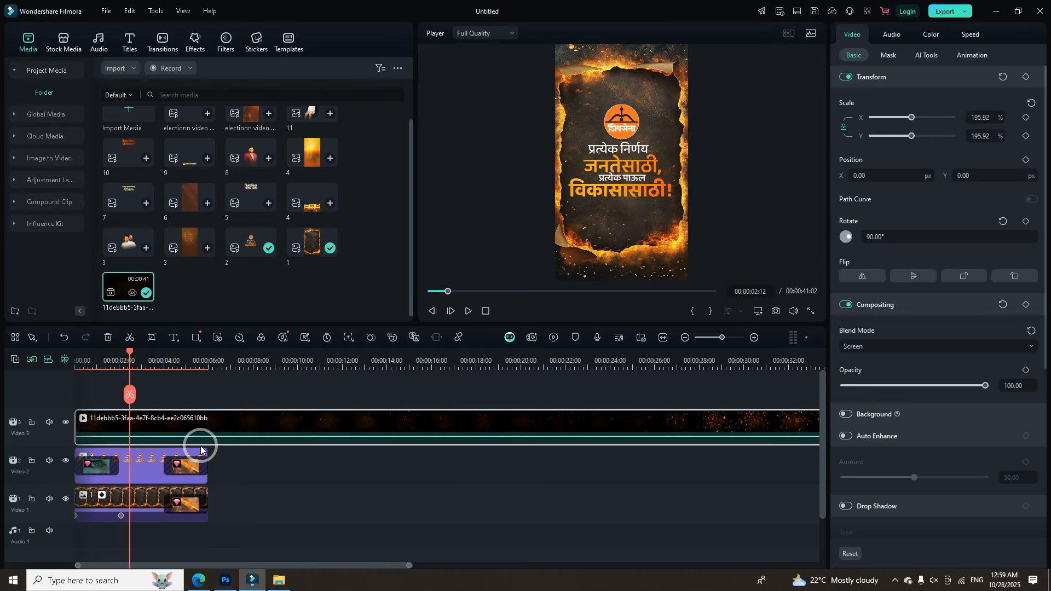
Split the particle video at 00:00:06:00, where the image clips end, and delete the remainder.
left_click_drag(130, 351, 209, 388)
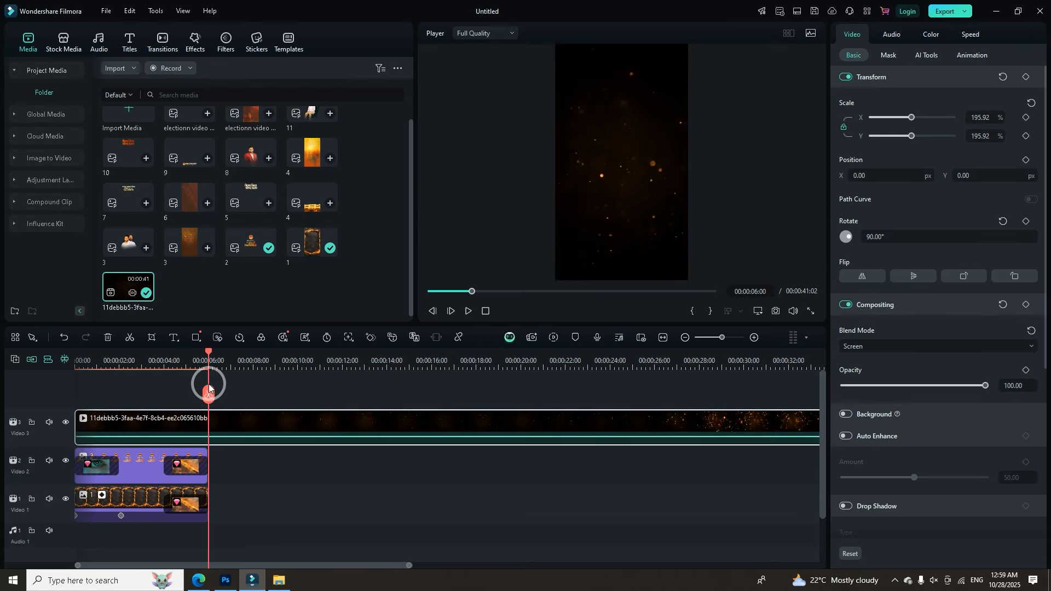
left_click(130, 337)
left_click(222, 422)
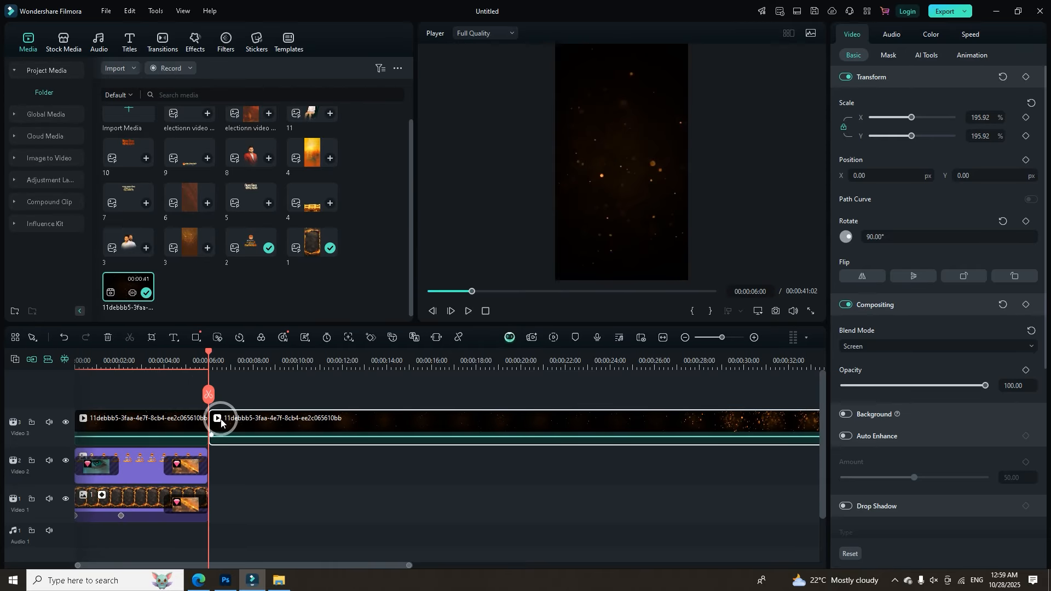
key("Delete")
left_click(167, 355)
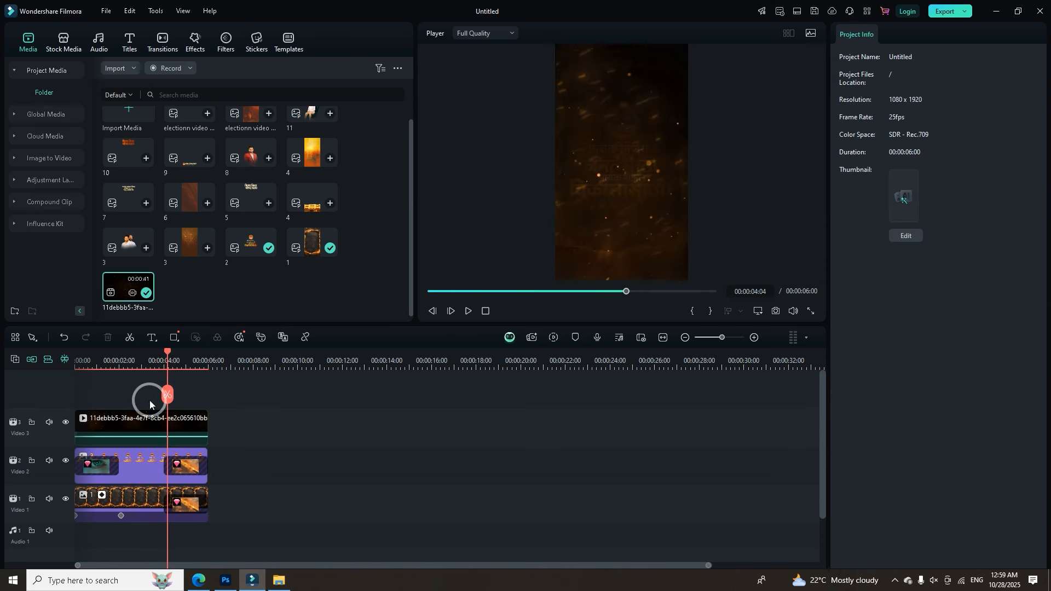
right_click(140, 420)
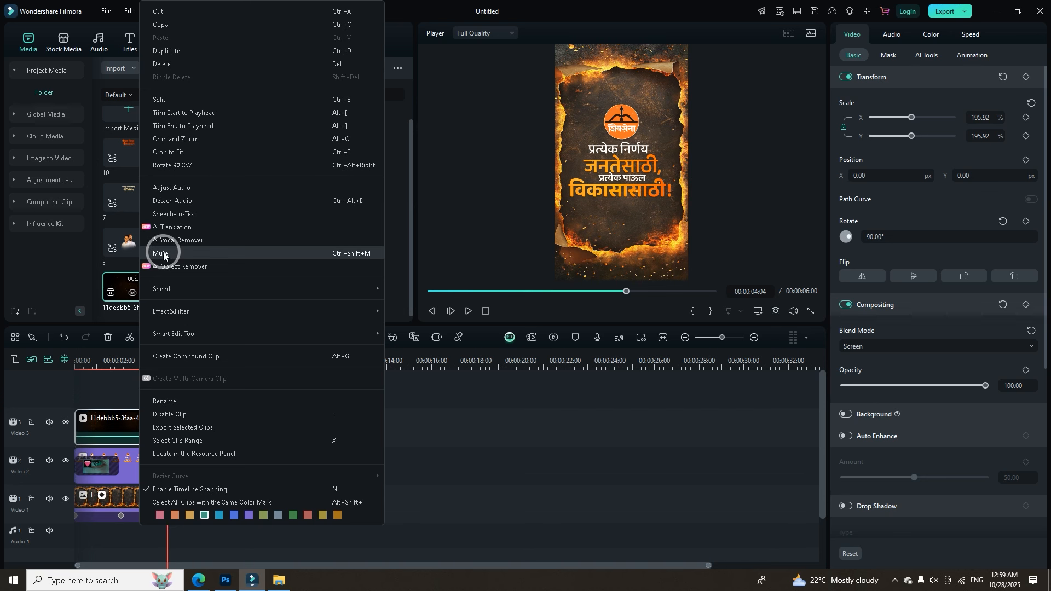
left_click(125, 426)
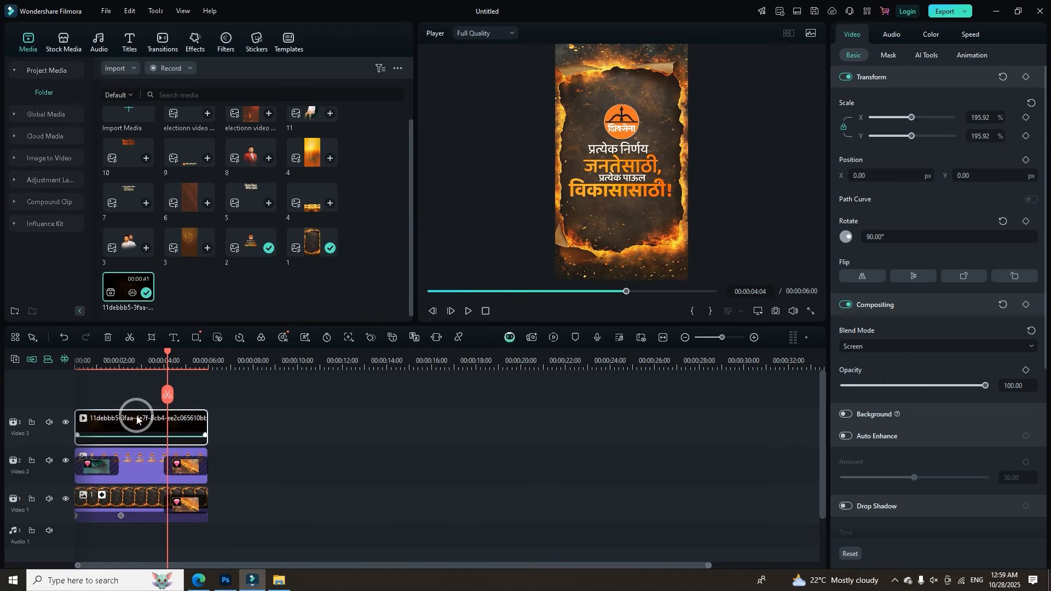
left_click_drag(166, 351, 19, 413)
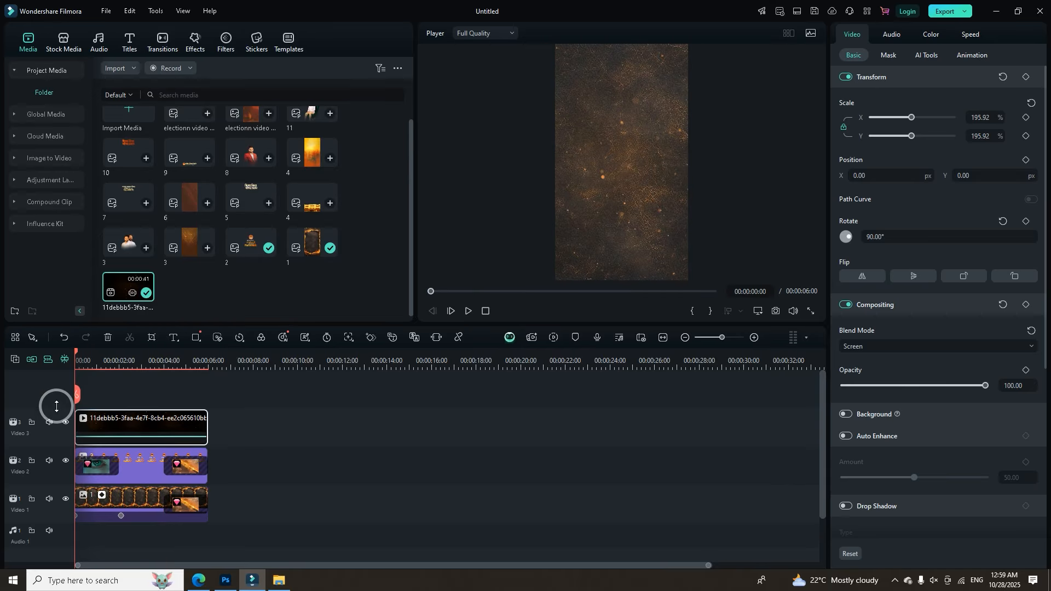
Place the brown background image 3 on a new top track starting at 00:00:06:00.
left_click_drag(180, 365, 203, 354)
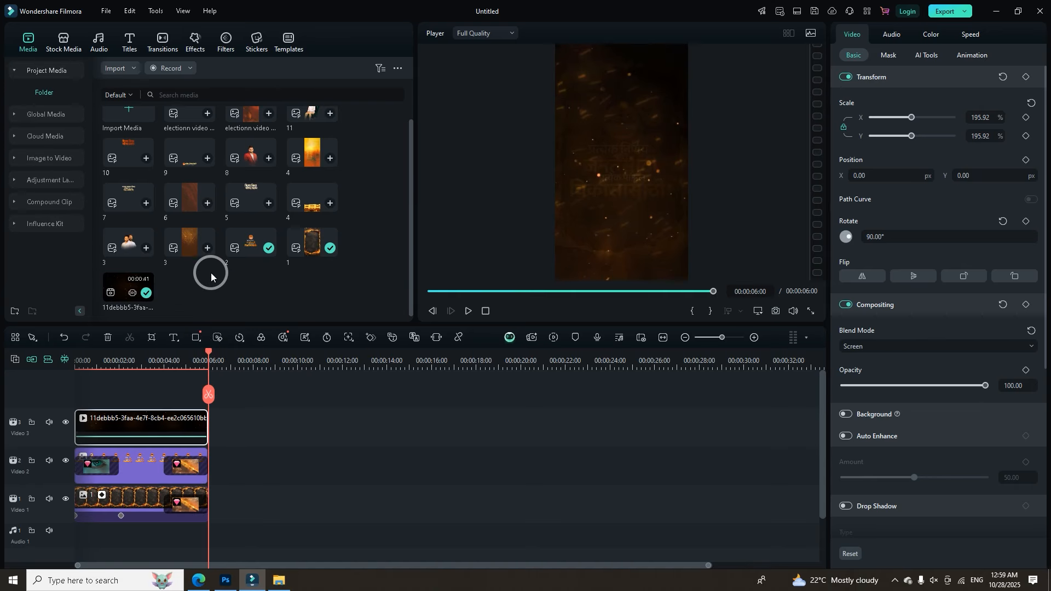
left_click_drag(193, 254, 226, 412)
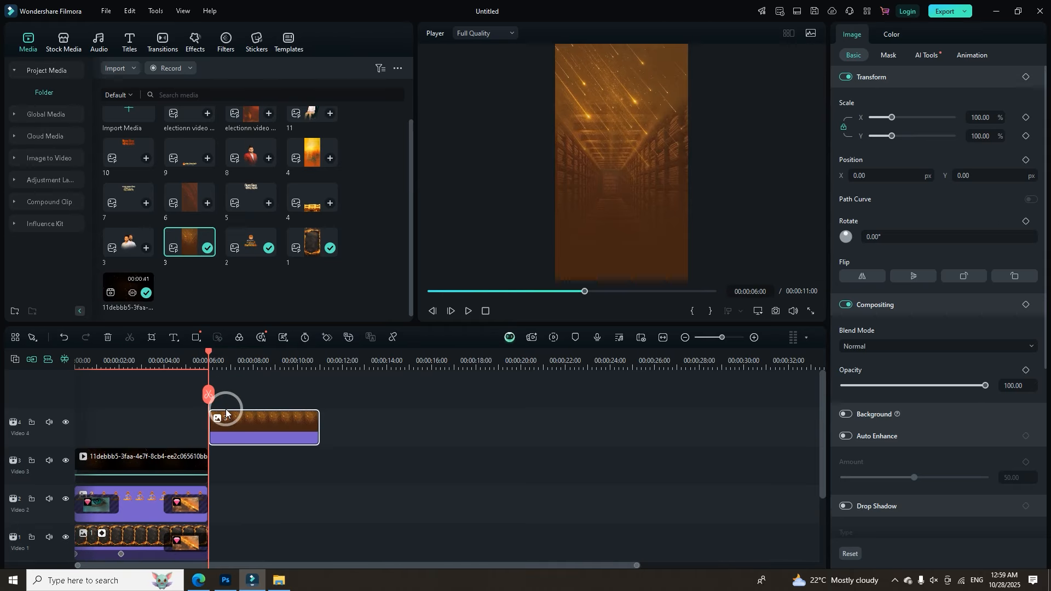
right_click(300, 423)
left_click(364, 204)
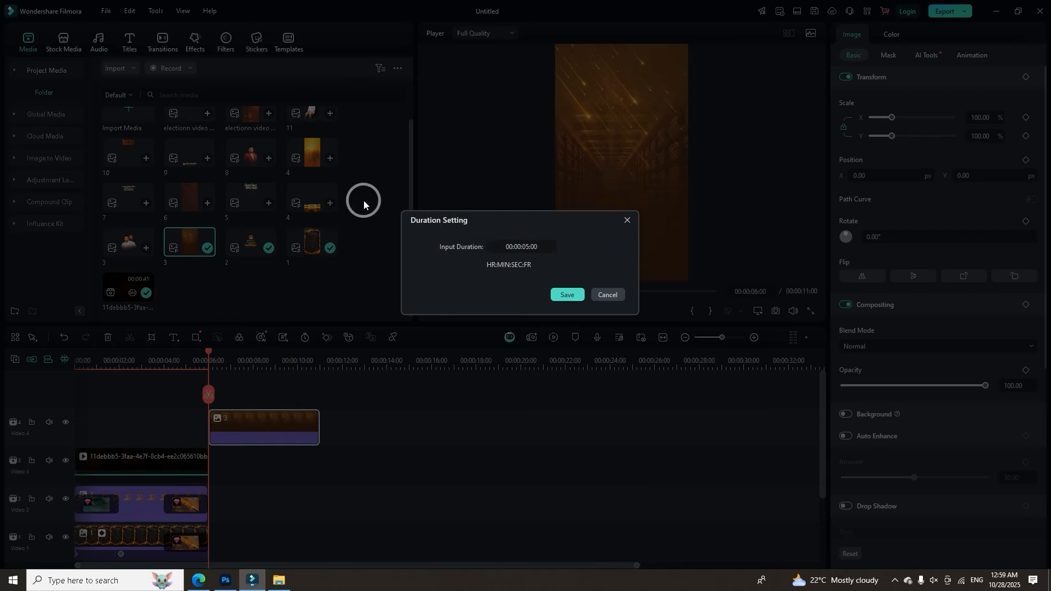
left_click(567, 294)
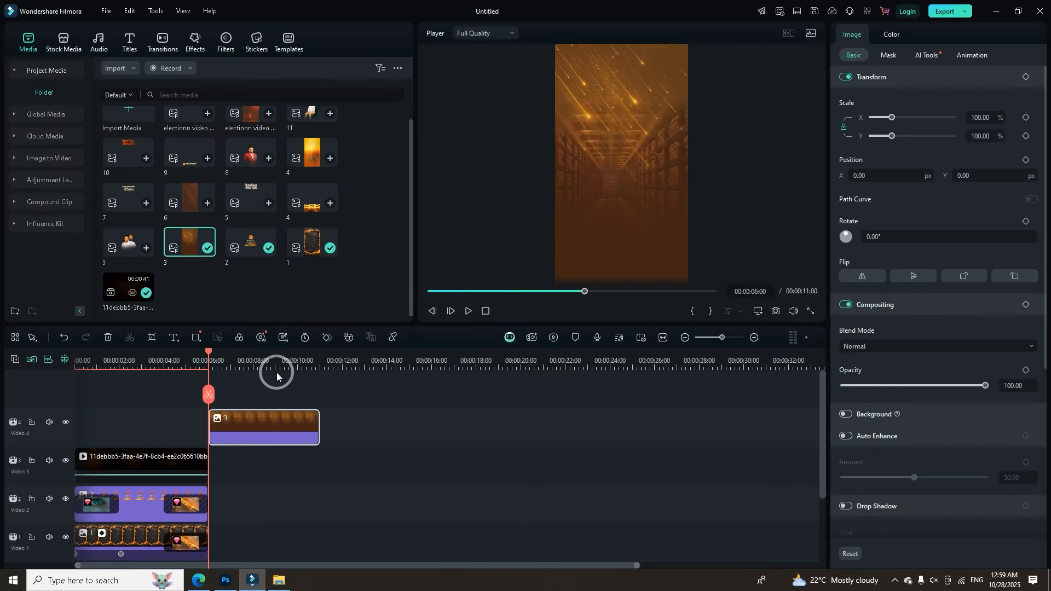
Set the duration of background image 3 to 6 seconds.
right_click(310, 421)
left_click(336, 196)
left_click(514, 246)
left_click(525, 247)
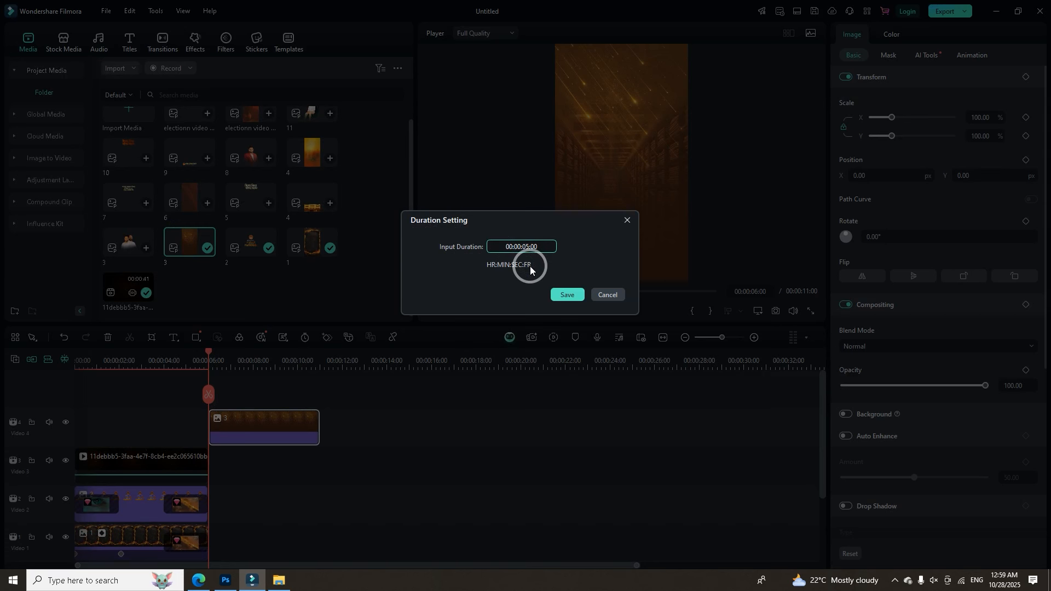
left_click(564, 296)
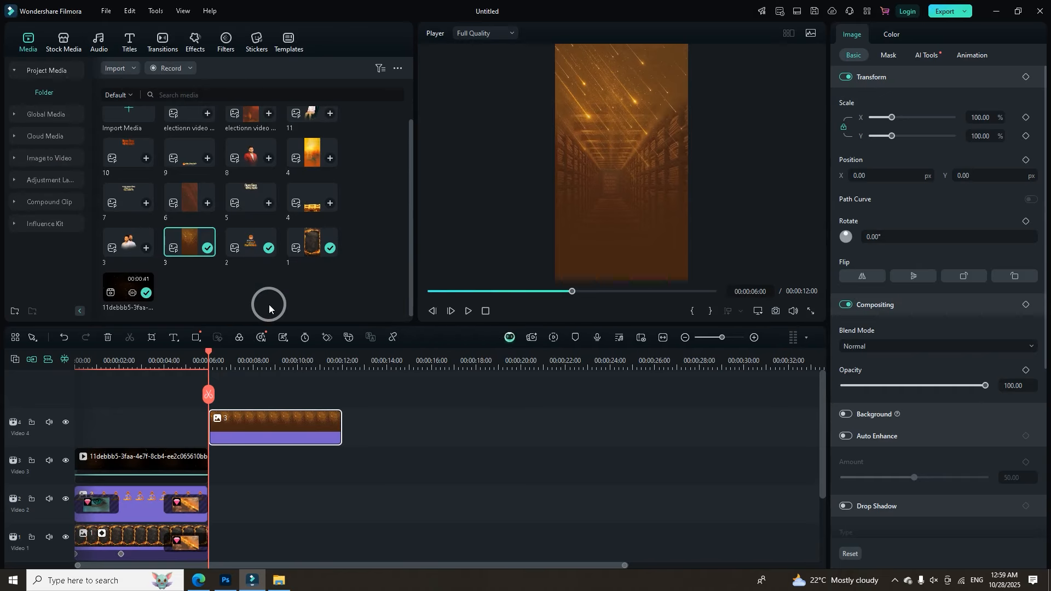
Stack the two-person image 3 and the building image 4 on new tracks above the background, ending with it, and preview the scene.
left_click_drag(123, 252, 227, 390)
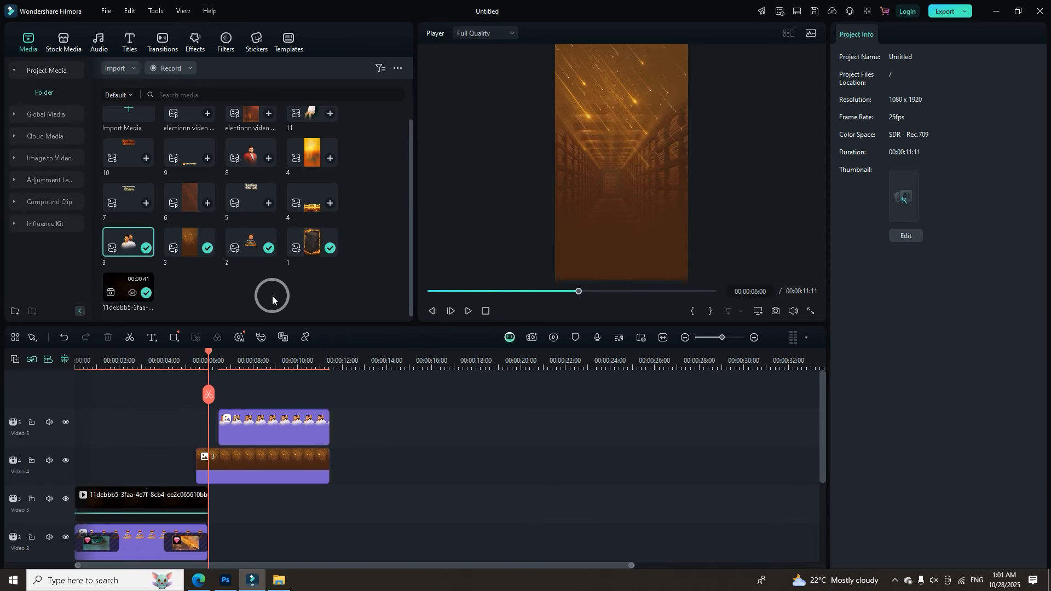
left_click_drag(307, 204, 244, 413)
key("space")
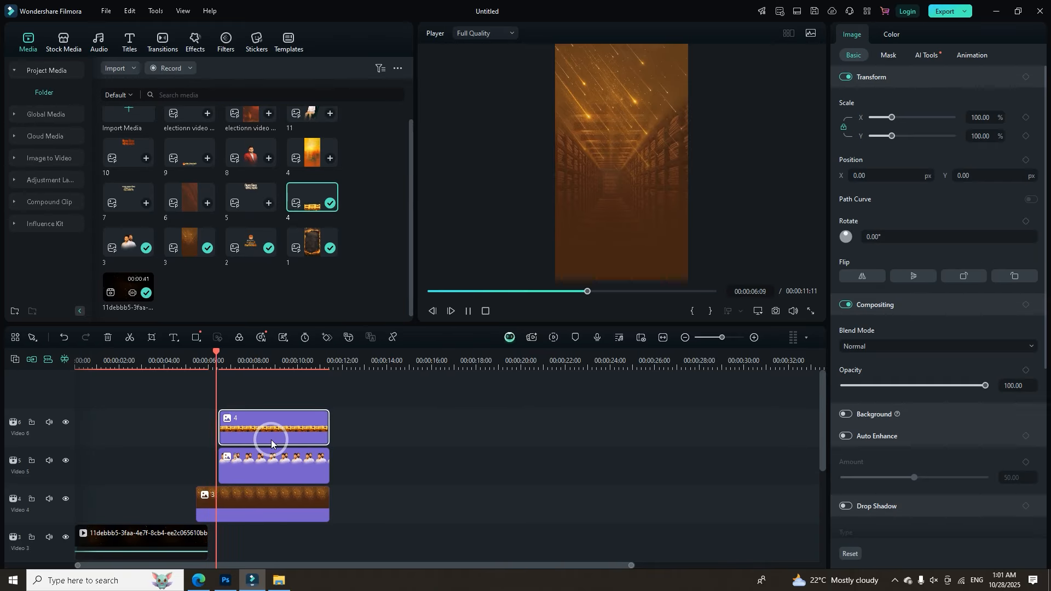
key("space")
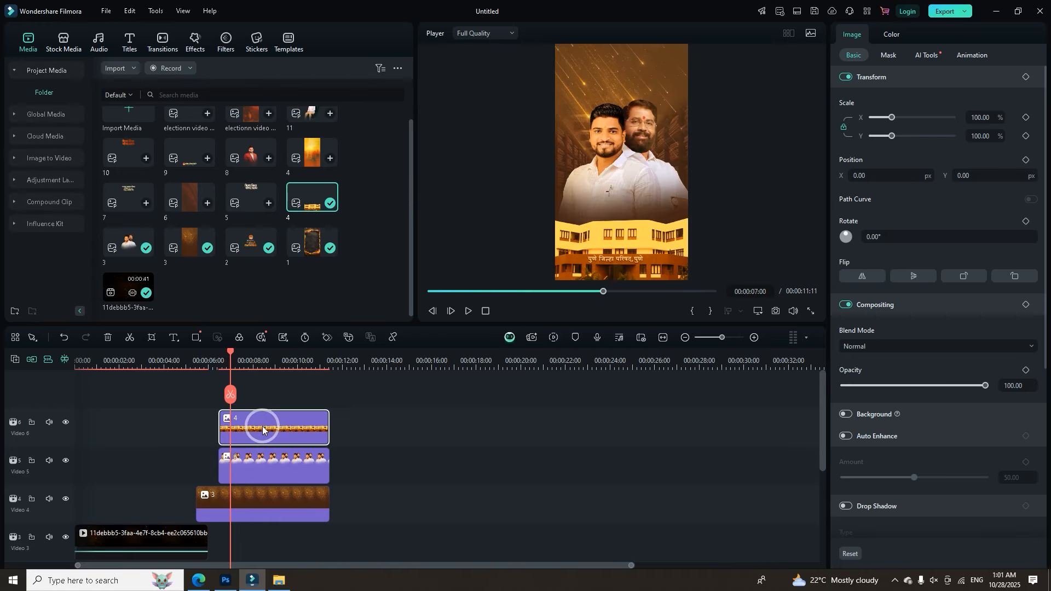
Try the Fast Light Leak 1 transition at the start of the brown background image 3 and preview it.
left_click_drag(230, 359, 213, 363)
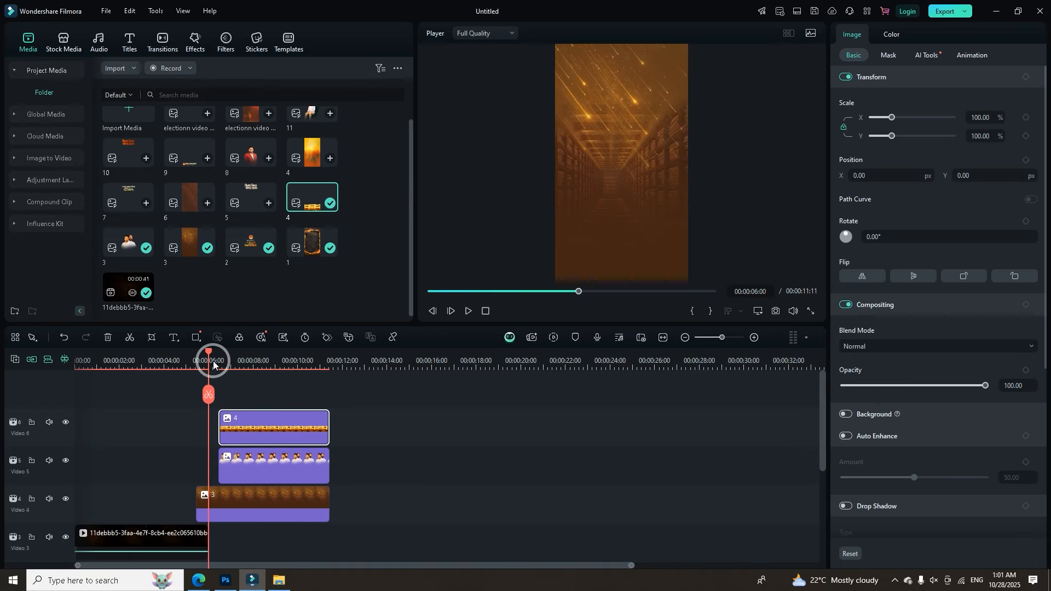
left_click(209, 493)
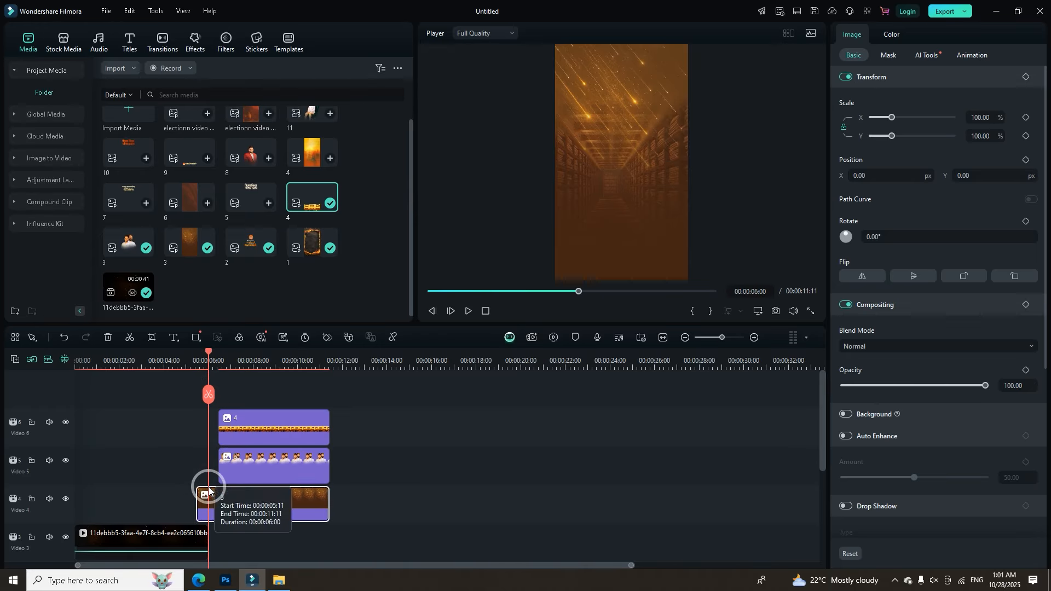
left_click(160, 43)
scroll(230, 164, "down", 2)
scroll(230, 163, "down", 5)
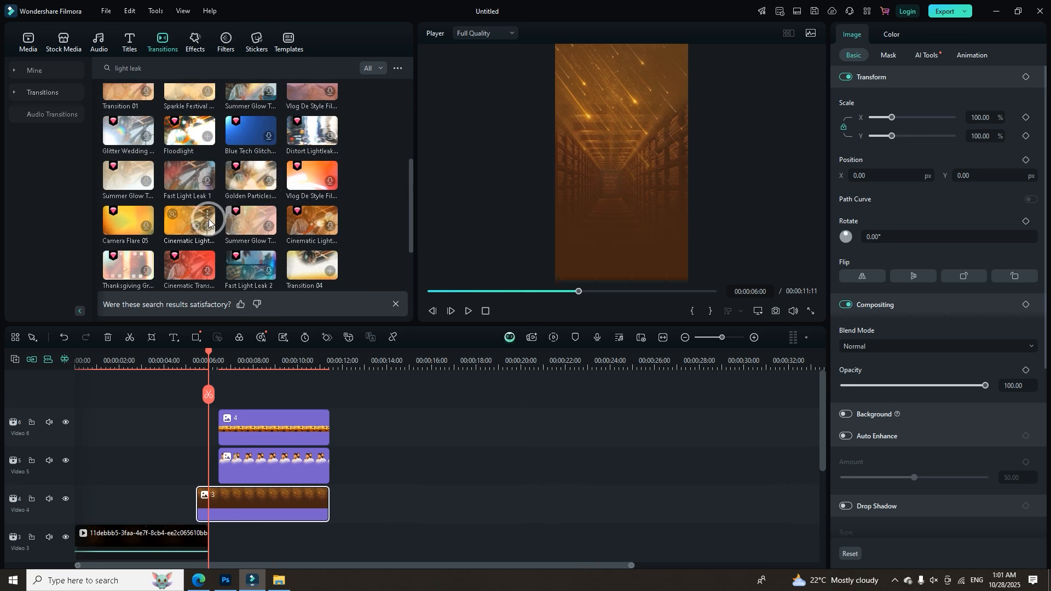
left_click_drag(189, 181, 236, 517)
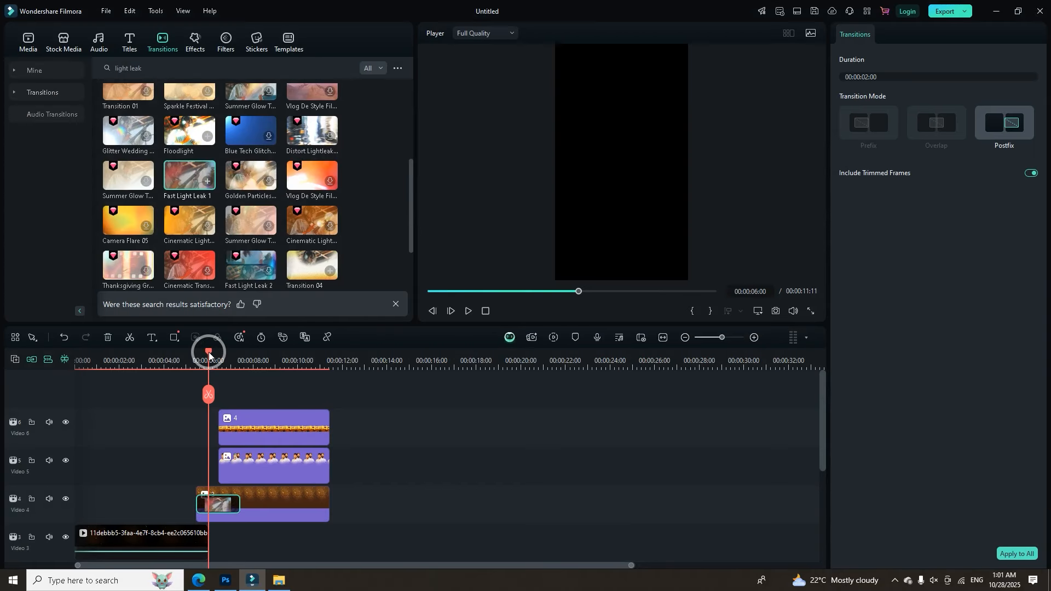
left_click_drag(209, 355, 180, 363)
key("space")
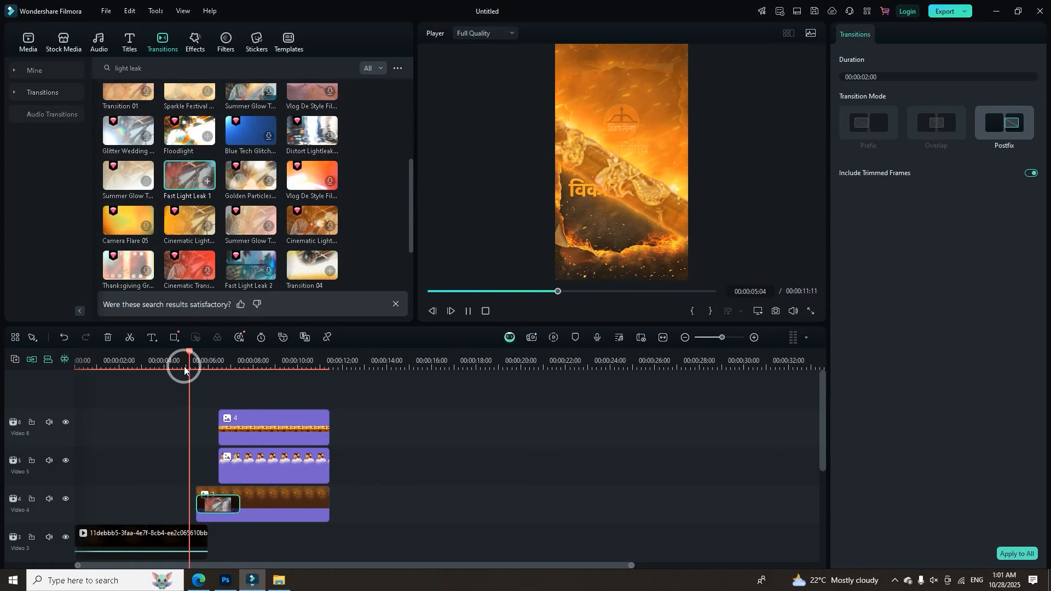
key("space")
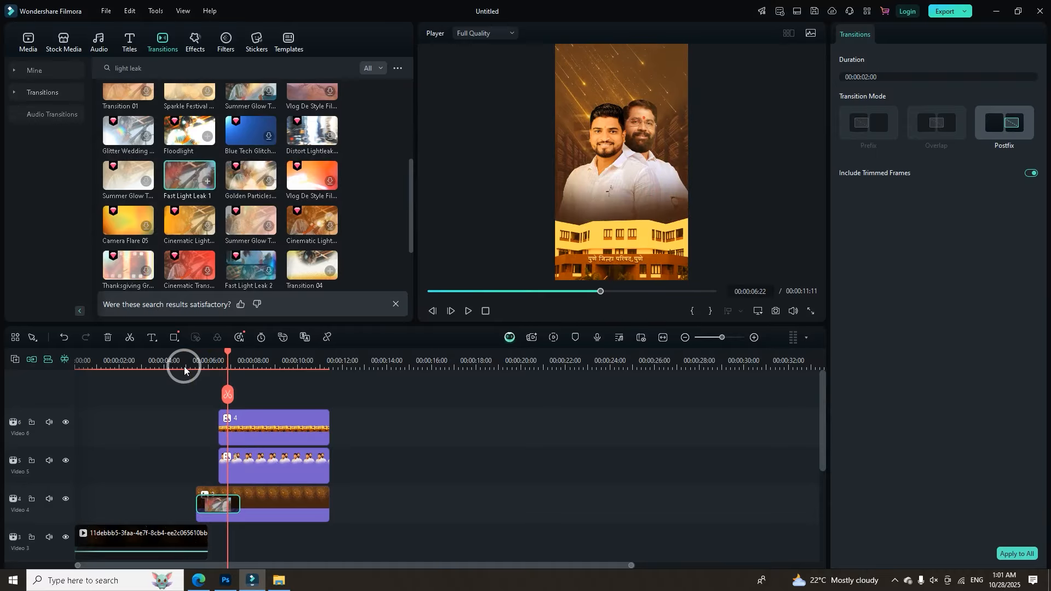
Try the Transition 04 effect at the start of the brown background image 3 and preview it.
scroll(189, 247, "down", 2)
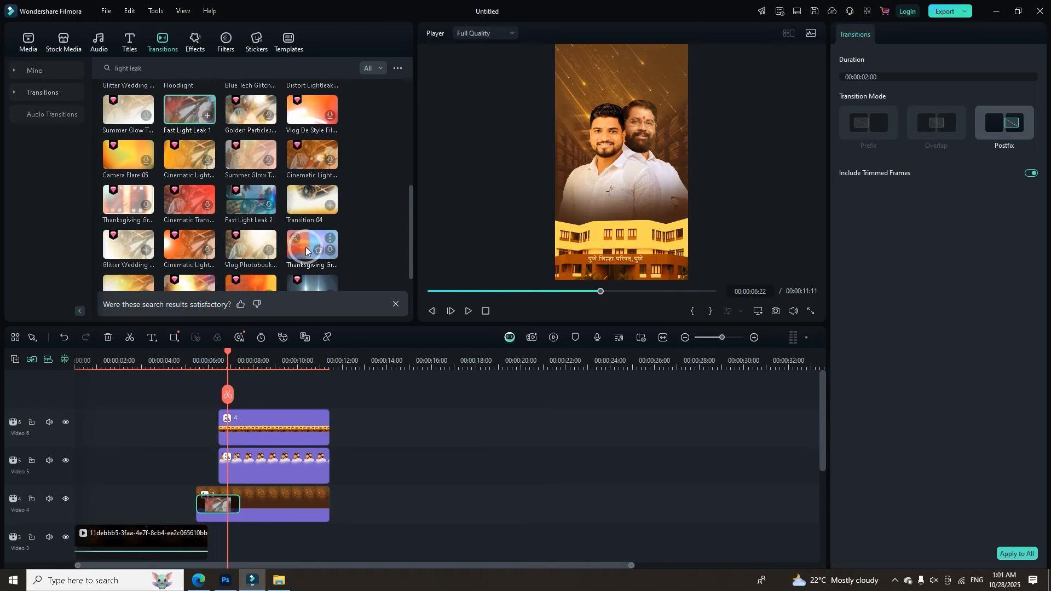
left_click_drag(301, 206, 200, 499)
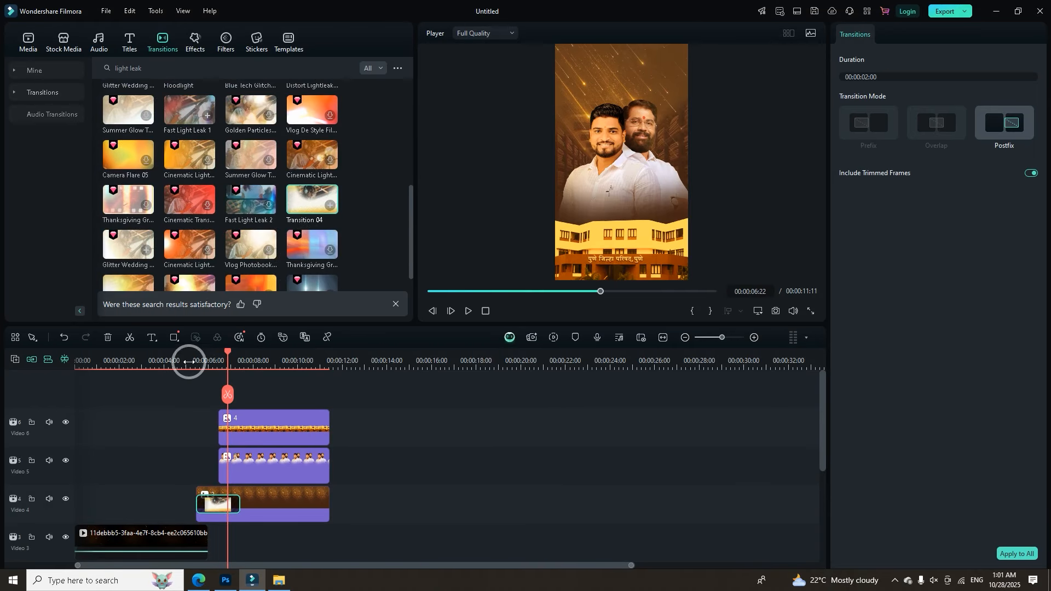
left_click(183, 357)
key("space")
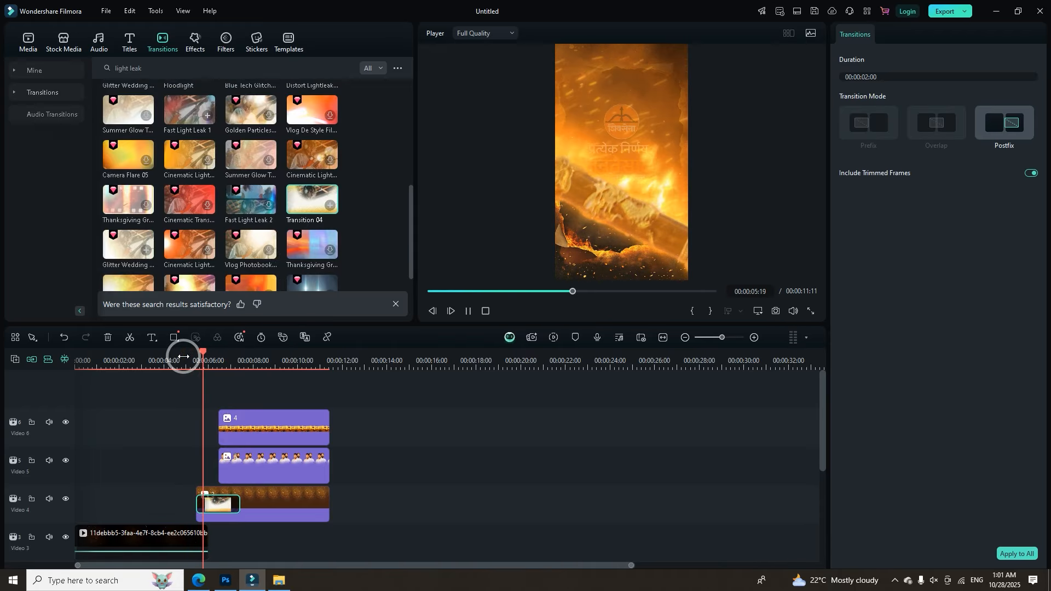
key("space")
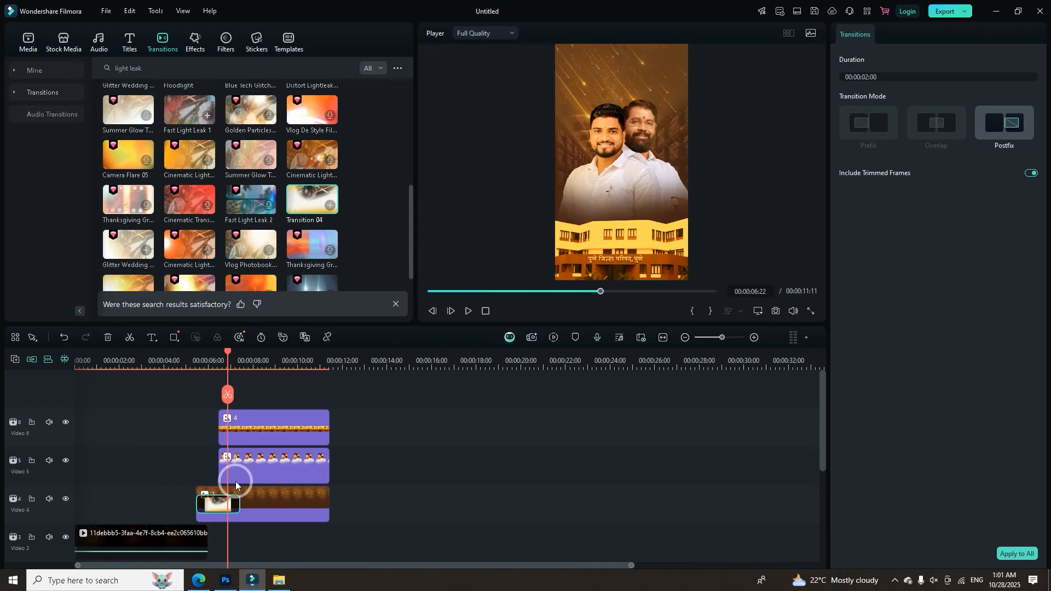
Apply the Camera Flare 01 transition to the start of the brown background image 3 and preview it.
scroll(201, 199, "up", 5)
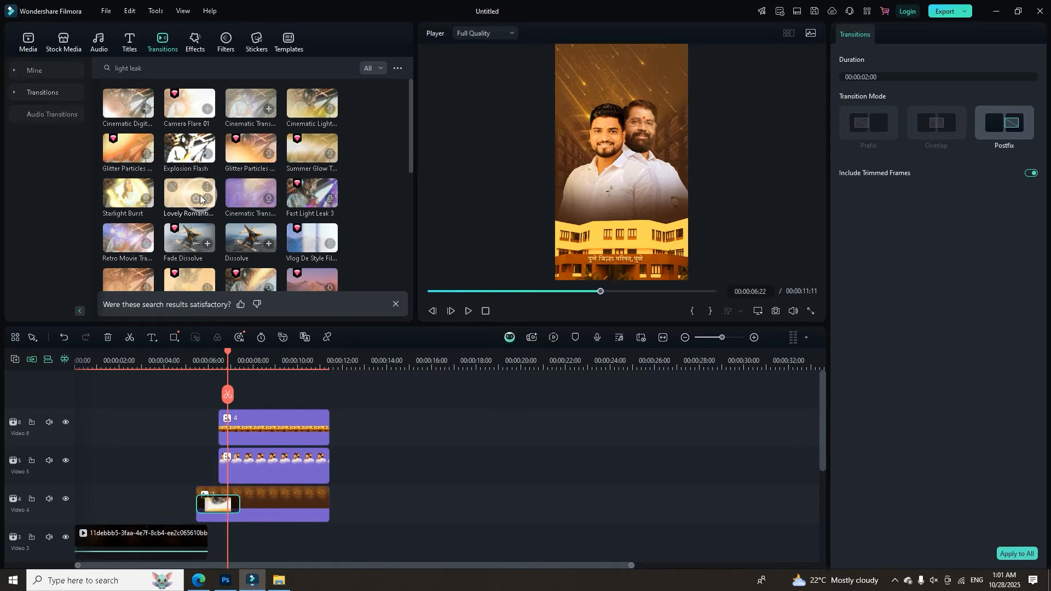
left_click_drag(189, 104, 201, 508)
left_click_drag(227, 352, 200, 365)
key("space")
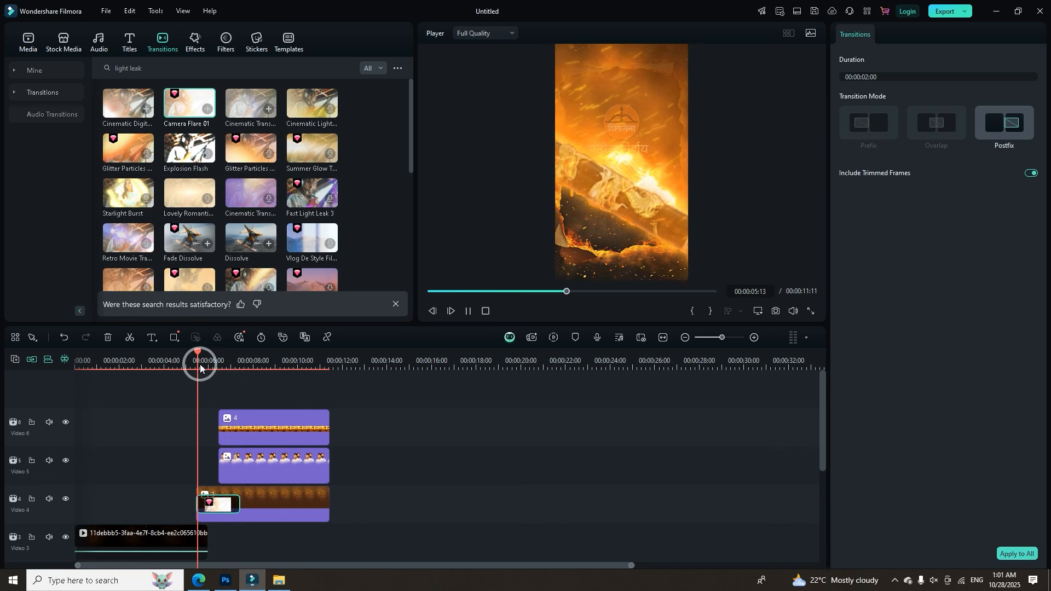
key("space")
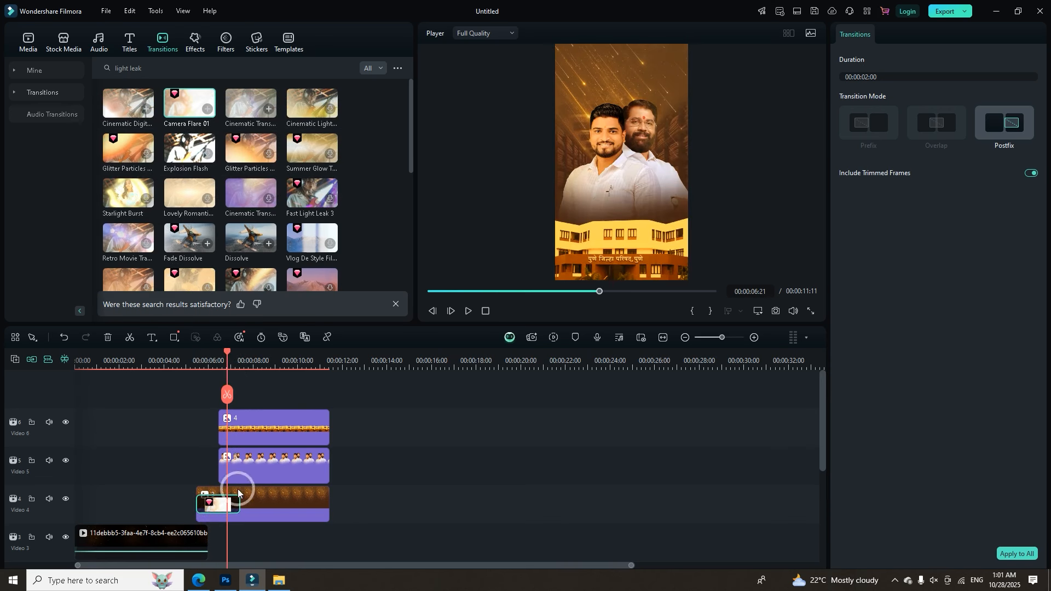
Lengthen the Camera Flare 01 transition on the background image to 00:00:02:23 and preview the result.
left_click_drag(237, 500, 260, 499)
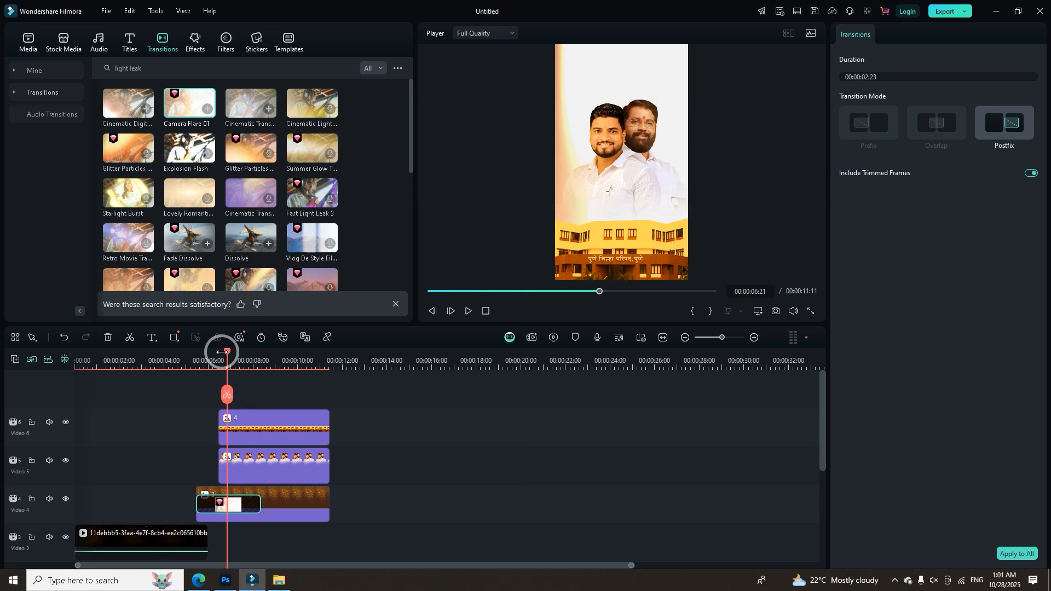
left_click_drag(214, 359, 182, 371)
key("space")
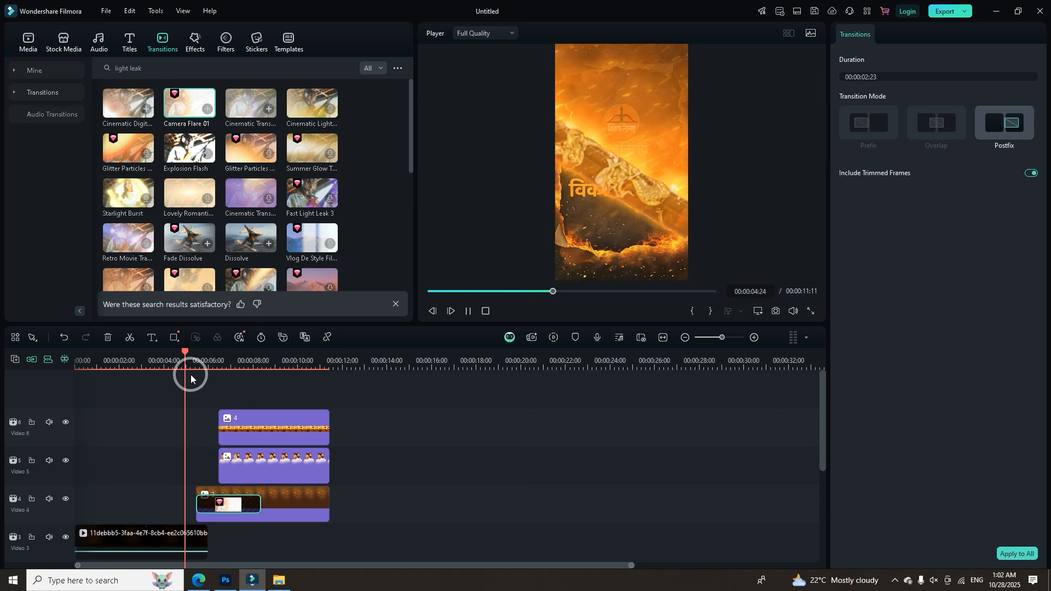
key("space")
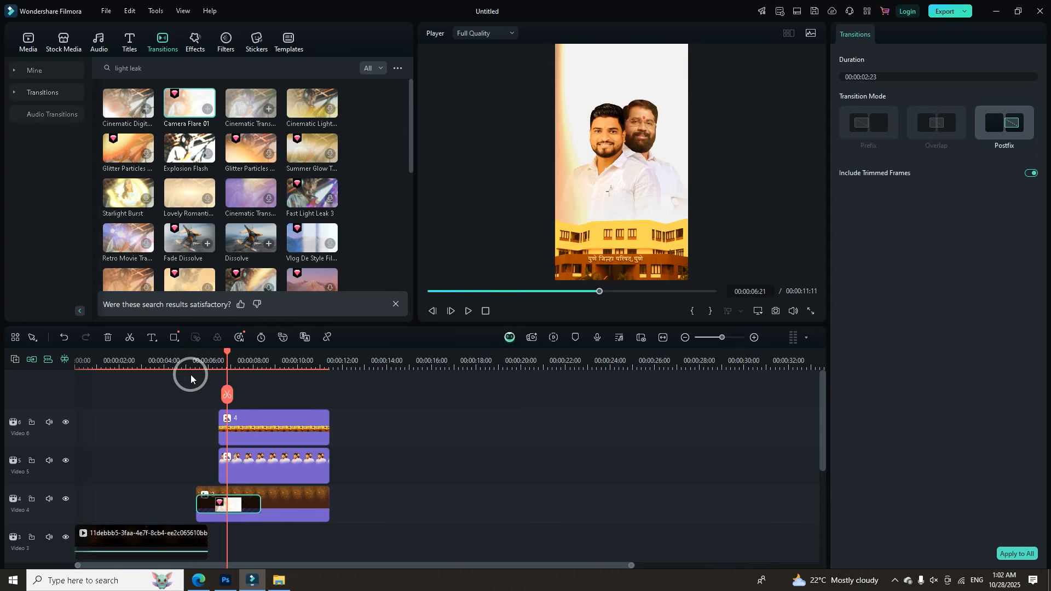
key("space")
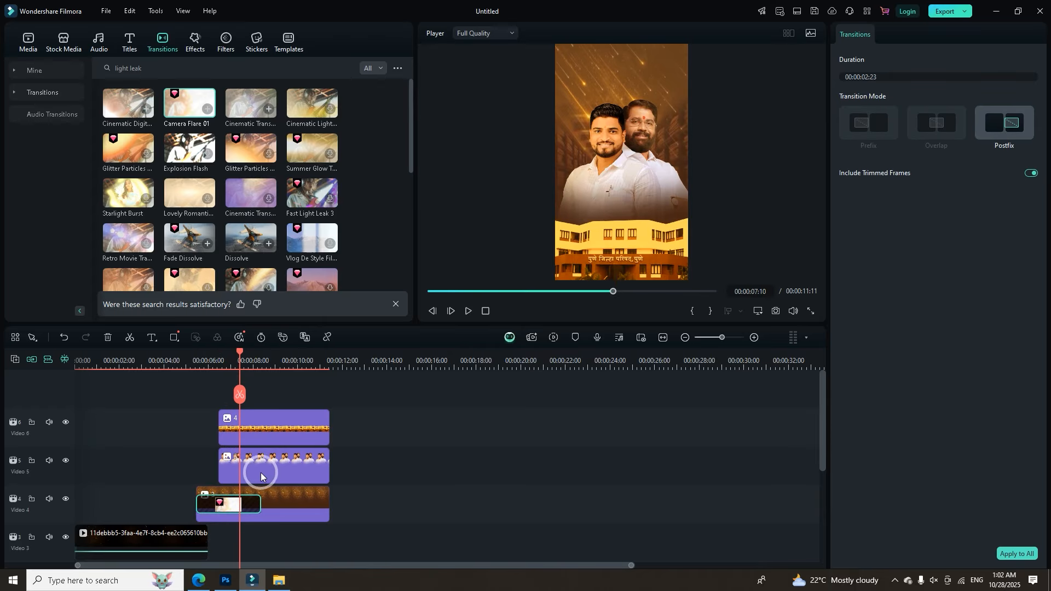
Shift the building image to start at 00:00:07:10 and the two-person image to start slightly after it.
left_click_drag(252, 472, 274, 471)
left_click_drag(265, 436, 299, 466)
left_click(255, 417)
key("space")
key("space")
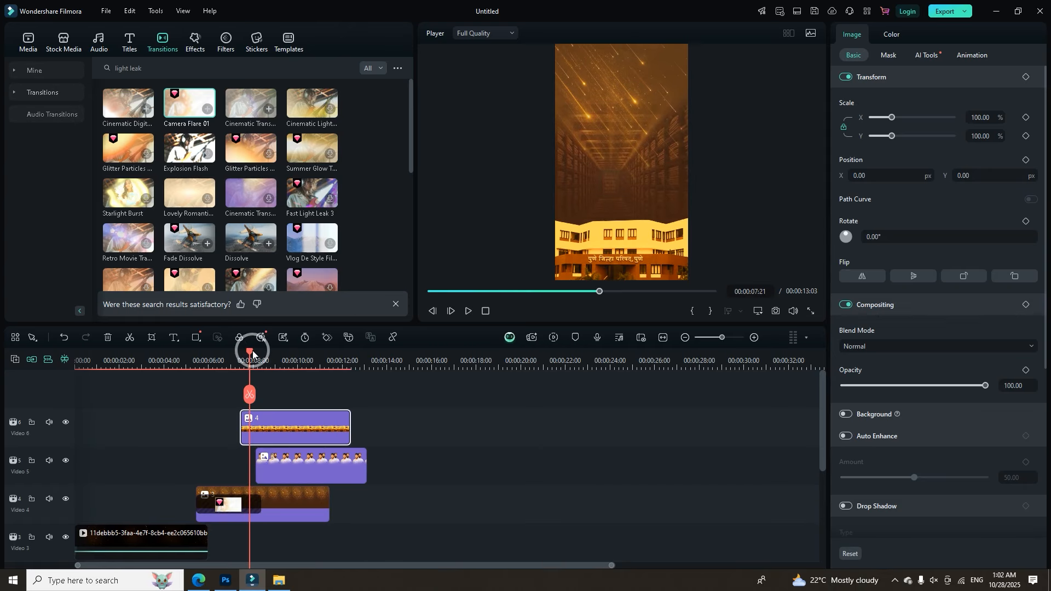
Keyframe the building image to rise from Y position -710 at 00:00:07:10 to 0 at 00:00:08:23, and preview the motion.
left_click_drag(244, 355, 237, 360)
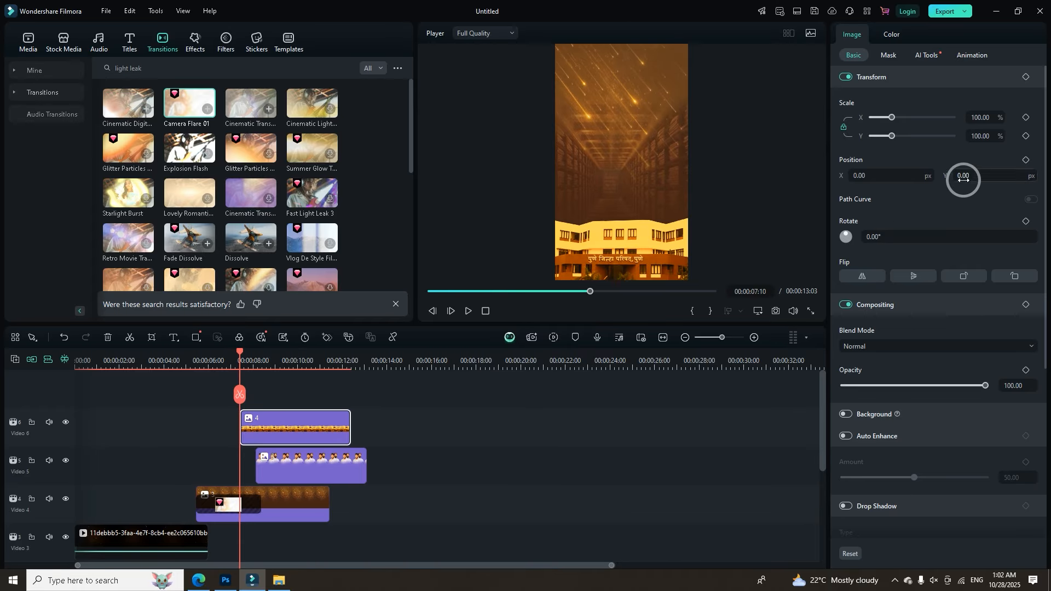
left_click_drag(955, 175, 959, 176)
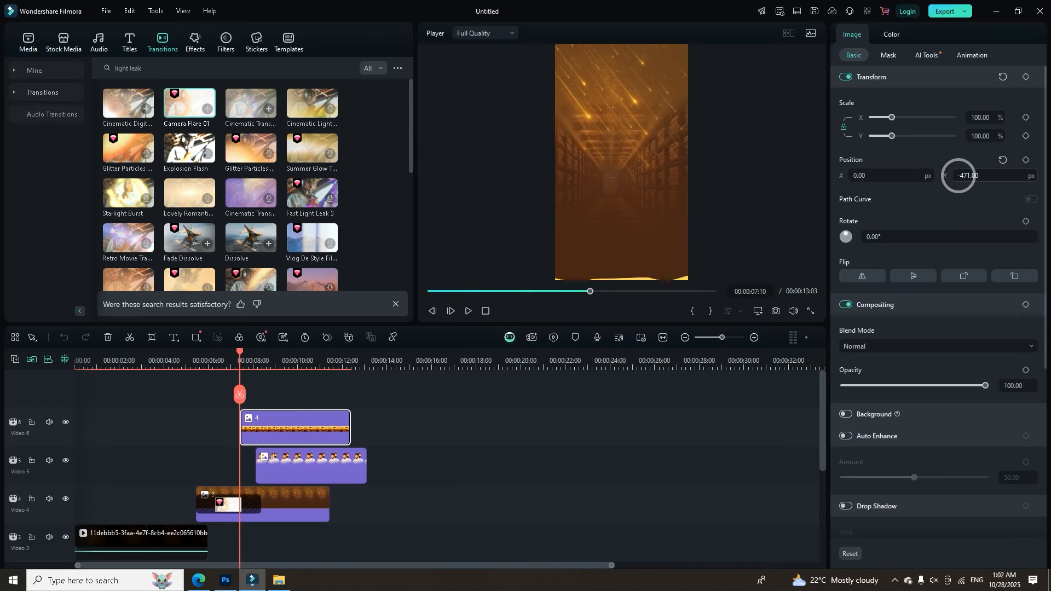
left_click(326, 337)
left_click_drag(243, 357, 274, 354)
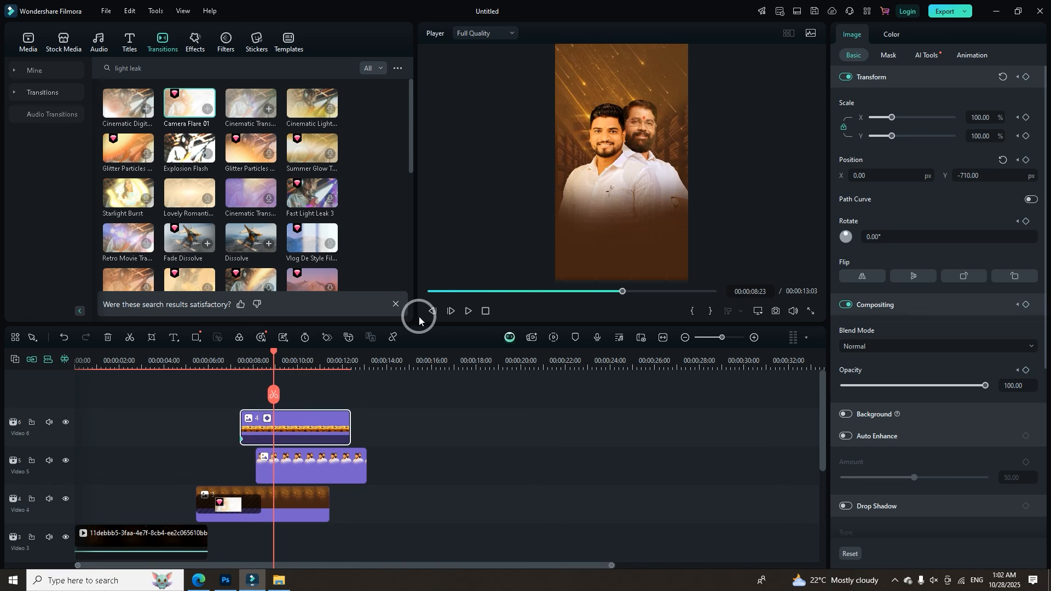
left_click(1002, 159)
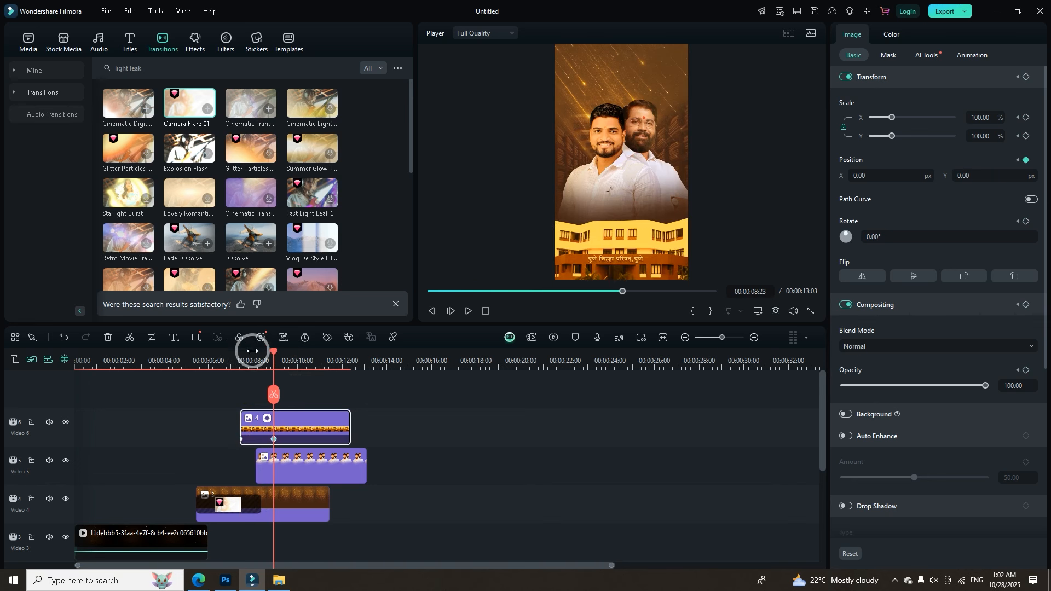
left_click_drag(275, 353, 218, 356)
key("space")
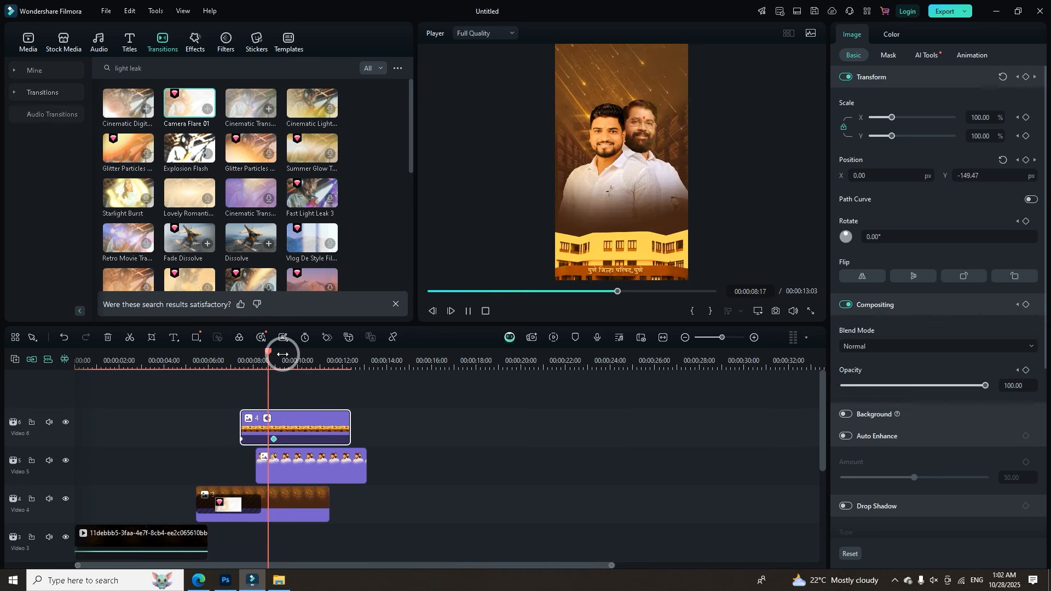
key("space")
Slow the building's rise by moving its second keyframe to 00:00:10:00, and preview the animation.
left_click_drag(282, 355, 265, 362)
left_click_drag(274, 439, 297, 439)
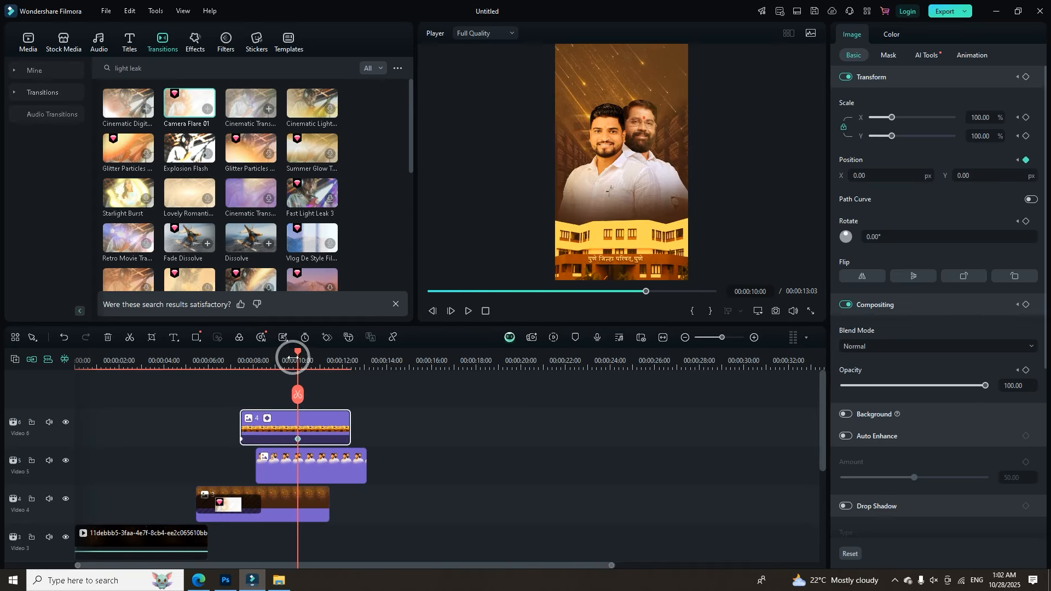
left_click_drag(295, 353, 226, 357)
key("space")
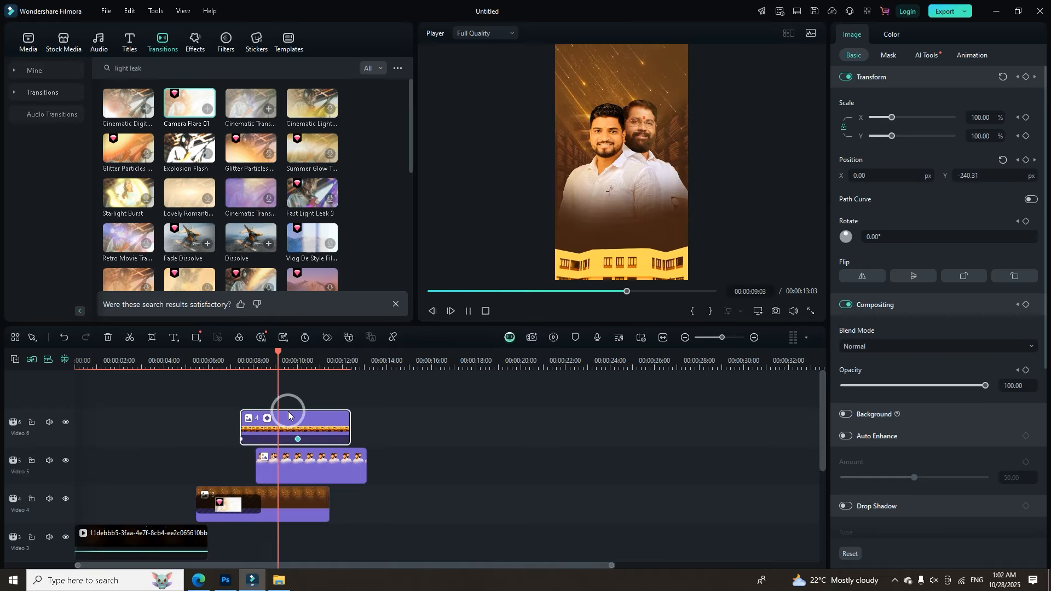
key("space")
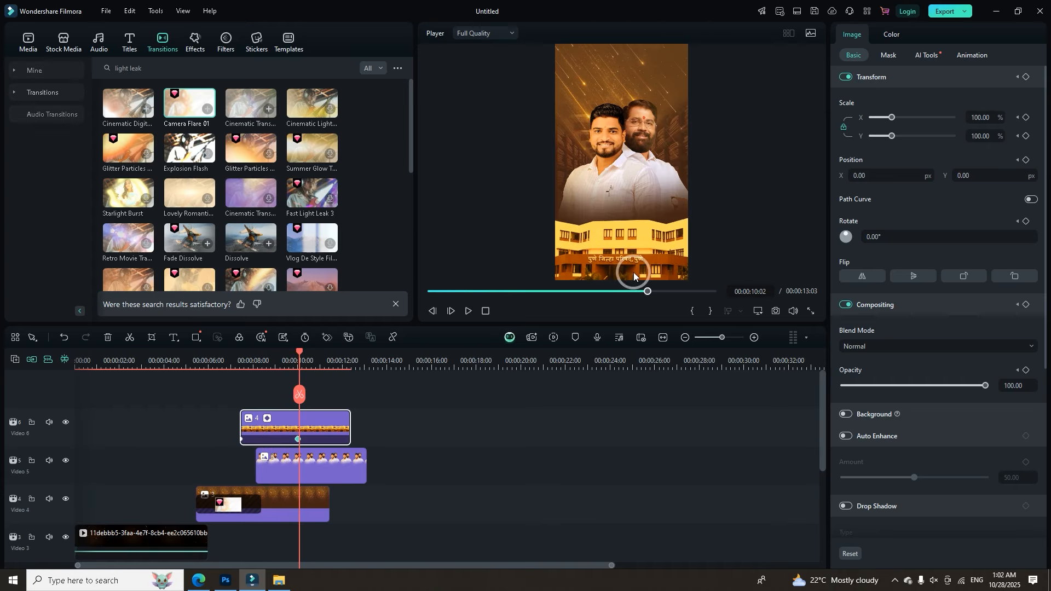
Move the two-person image to start at 00:00:10:00, where the building's rise ends.
mouse_move(297, 357)
left_mouse_down()
mouse_move(286, 353)
mouse_move(295, 362)
left_mouse_up()
left_click_drag(294, 479, 323, 471)
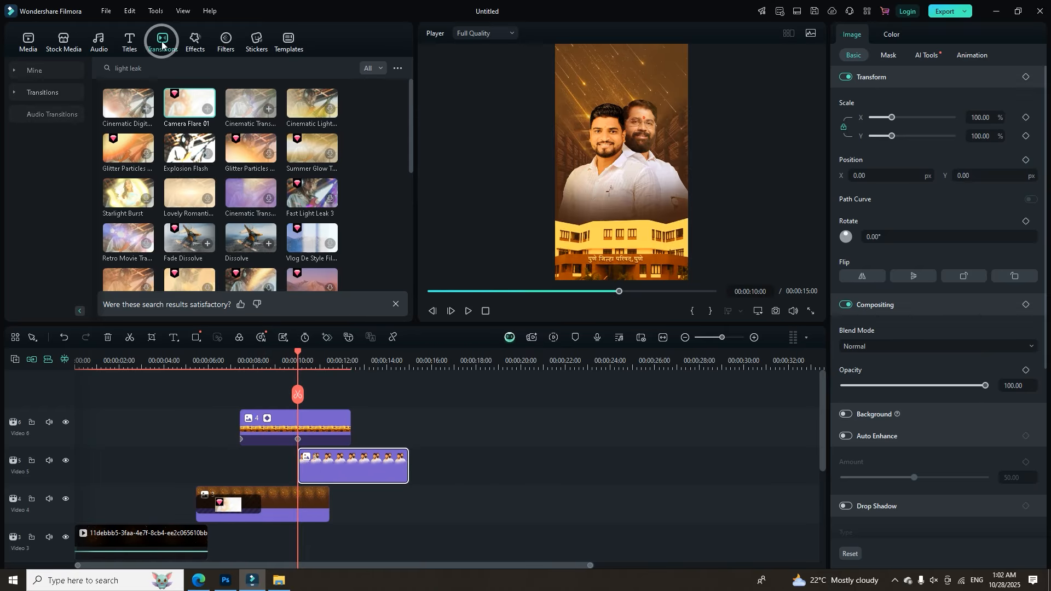
Search the transitions for "color dissolve", apply Color Dissolve 1 to the start of the two-person image and preview it.
left_click(30, 70)
left_click(29, 69)
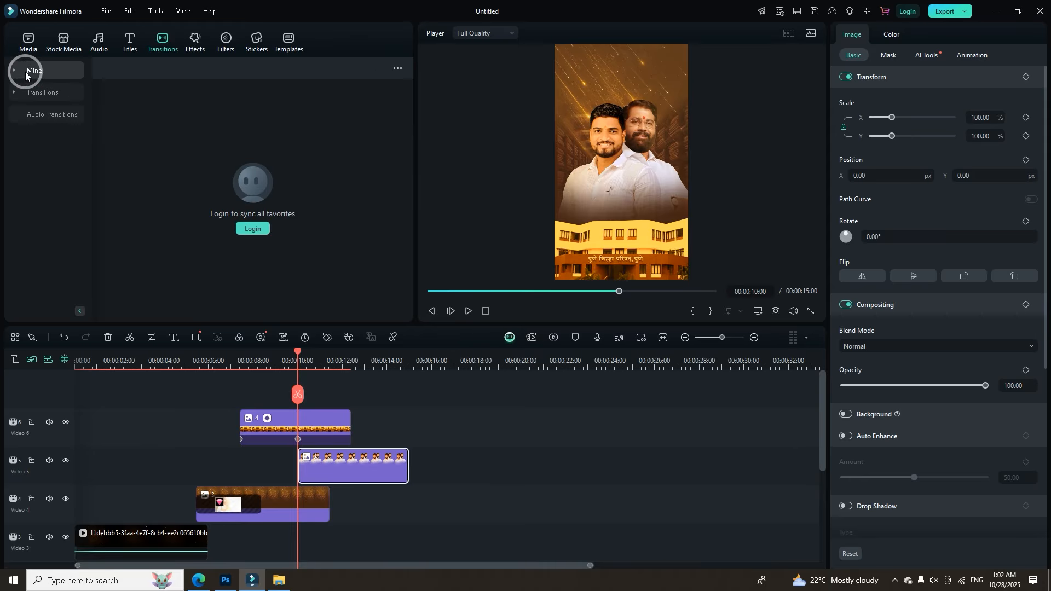
left_click(24, 92)
left_click(43, 179)
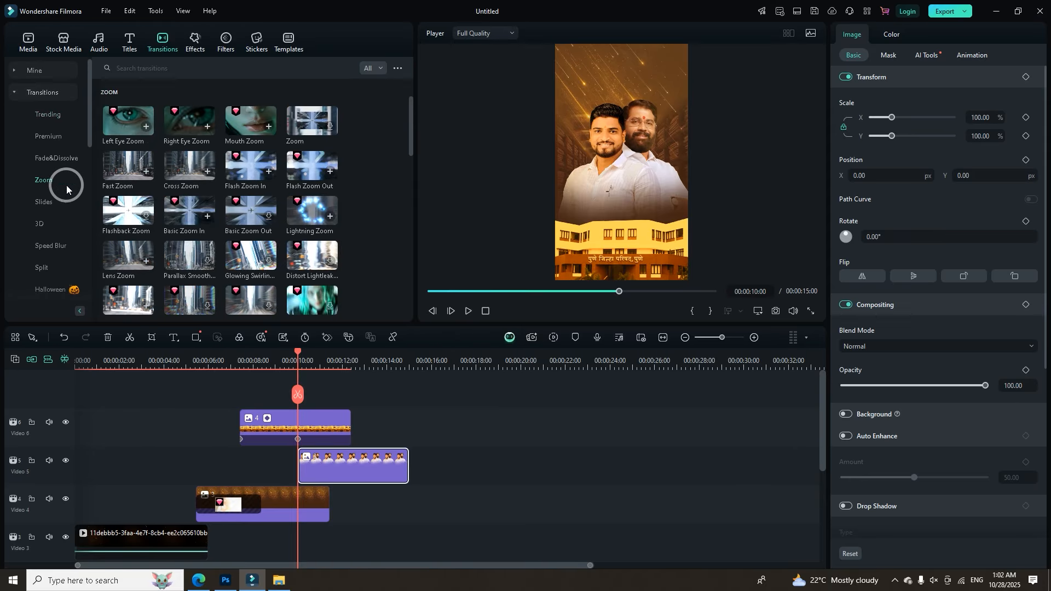
left_click(152, 69)
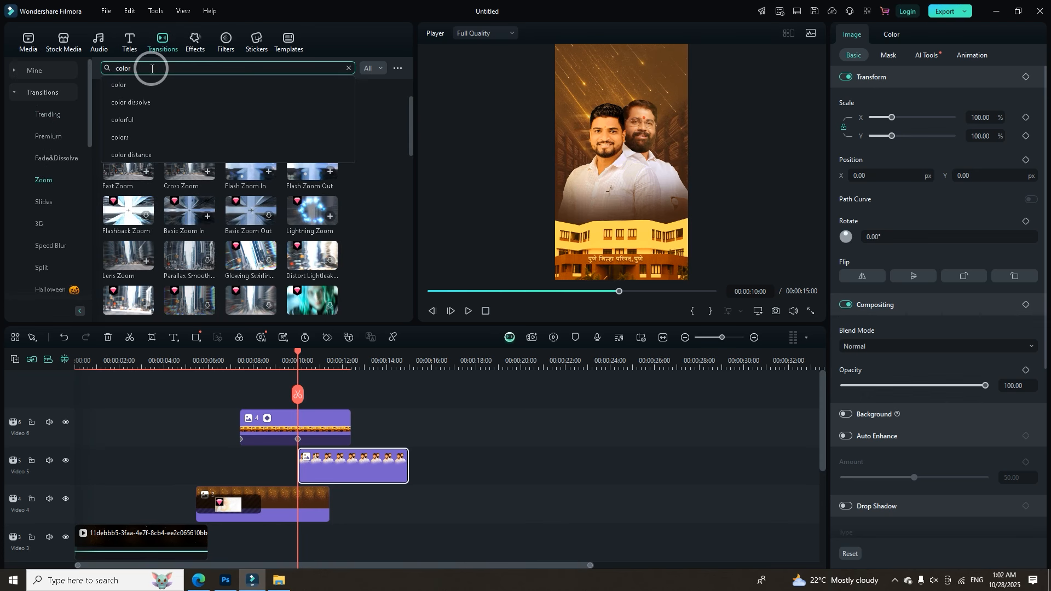
left_click(140, 103)
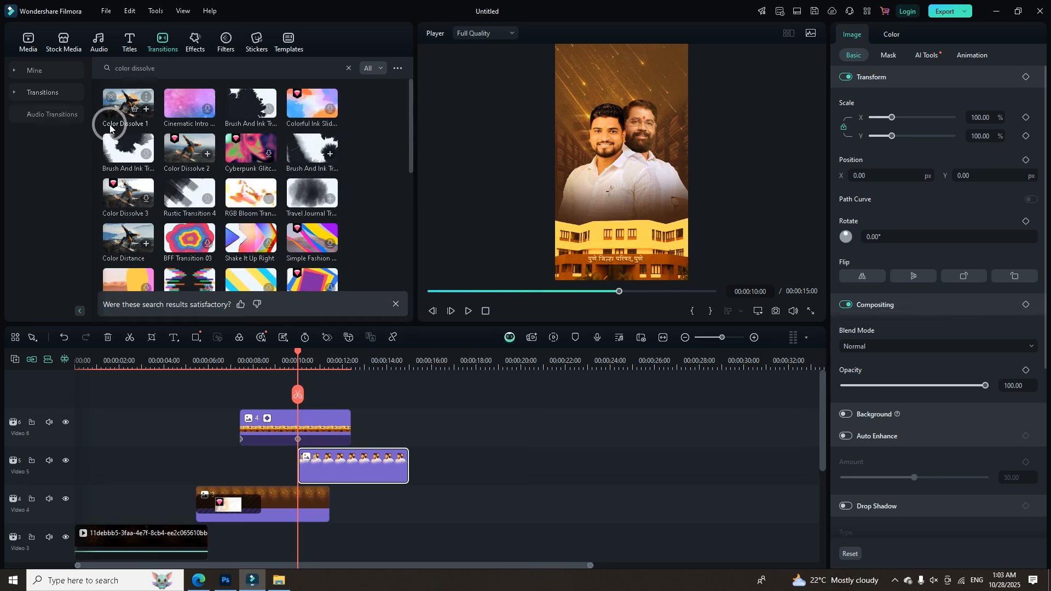
left_click_drag(120, 109, 206, 261)
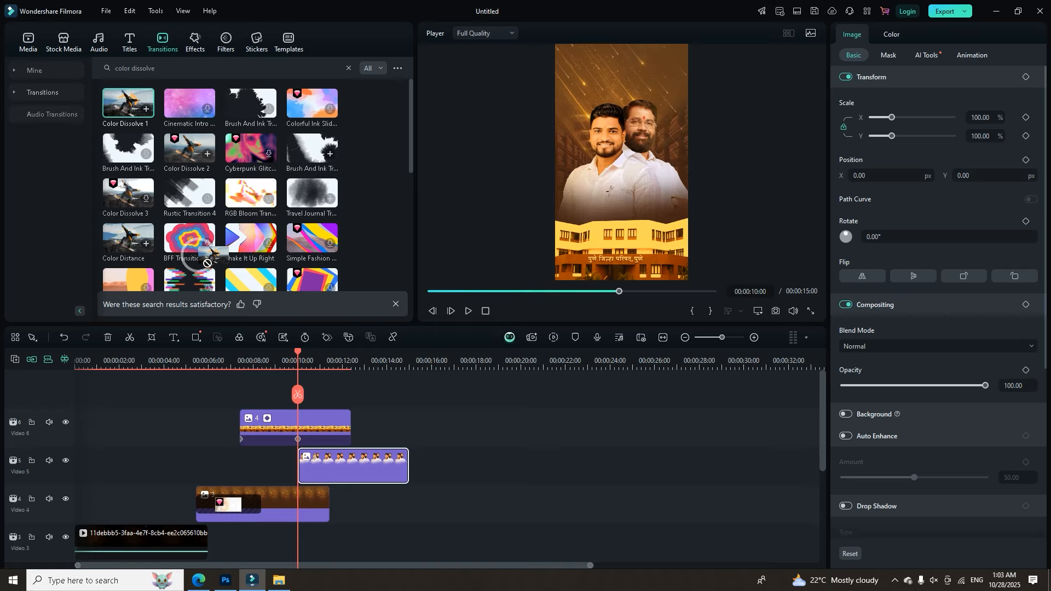
left_click_drag(207, 262, 305, 470)
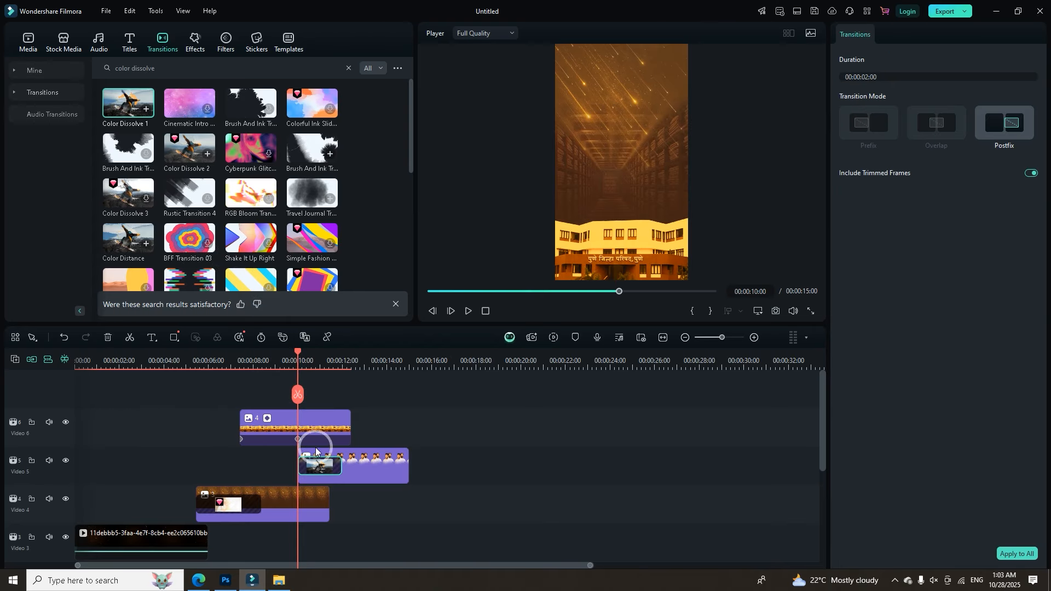
left_click_drag(294, 355, 277, 357)
key("space")
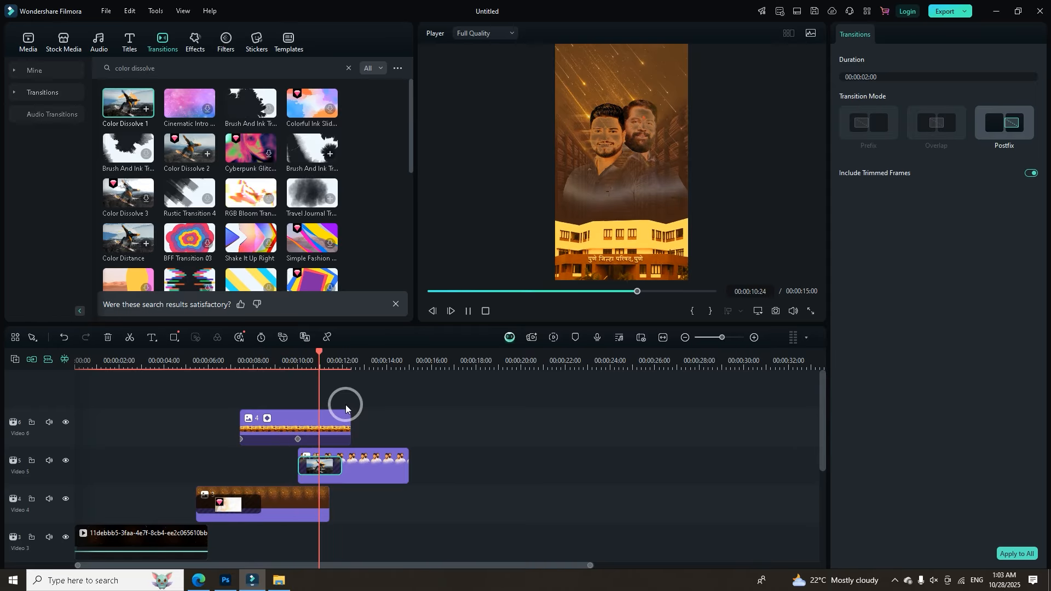
left_click(344, 388)
Extend the brown background image 3 to 00:00:15:00 so it ends together with the two-person image.
left_click_drag(346, 353, 408, 506)
scroll(237, 490, "down", 2)
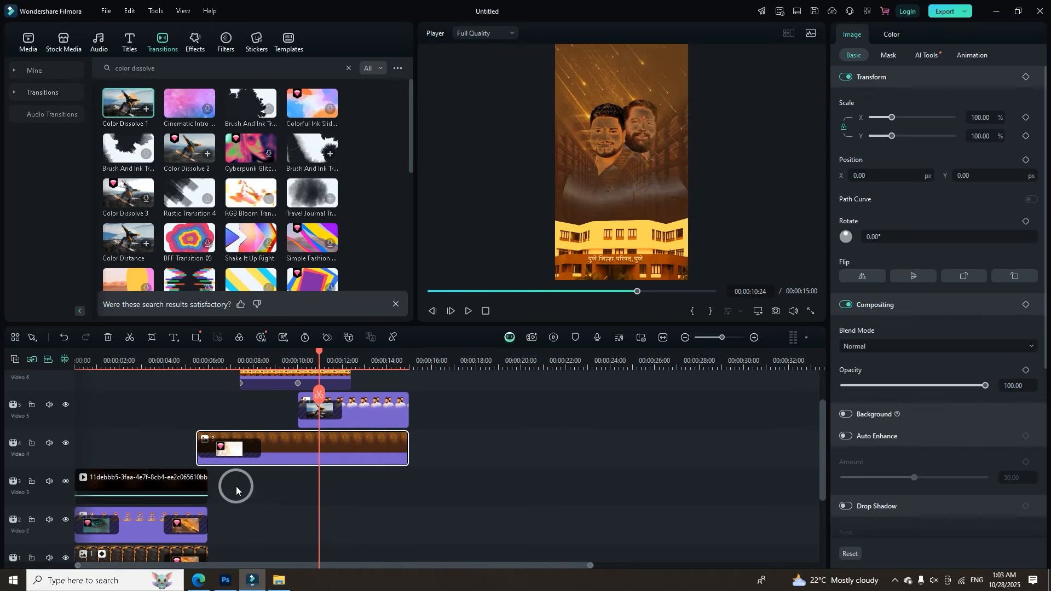
Move the two-person image earlier so it starts at about 00:00:08:23, while the building is still rising.
scroll(263, 469, "up", 2)
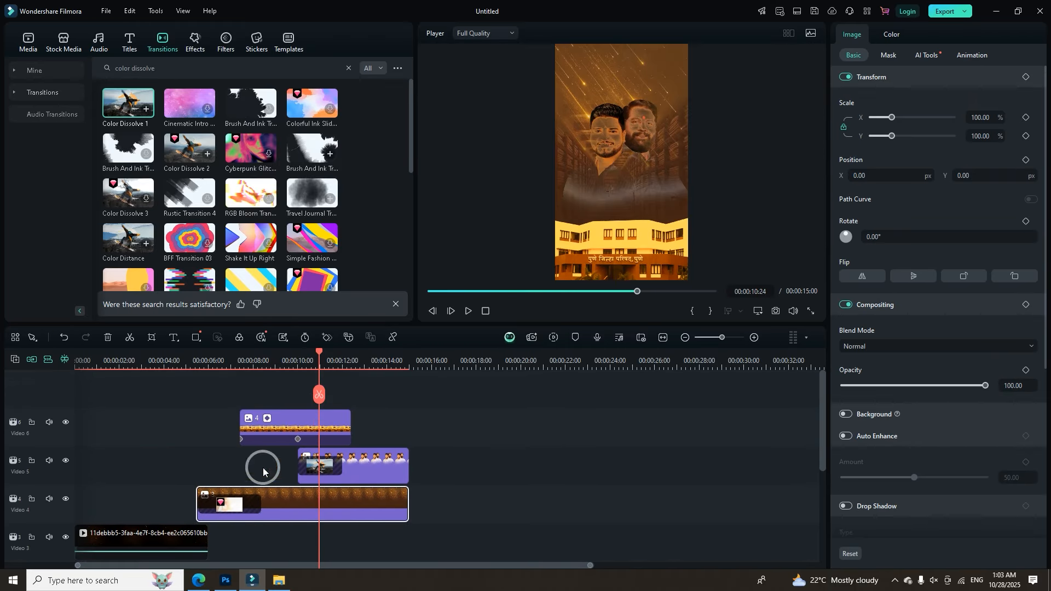
left_click_drag(320, 359, 309, 438)
left_click_drag(358, 465, 334, 464)
left_click_drag(307, 355, 331, 383)
left_click(342, 429)
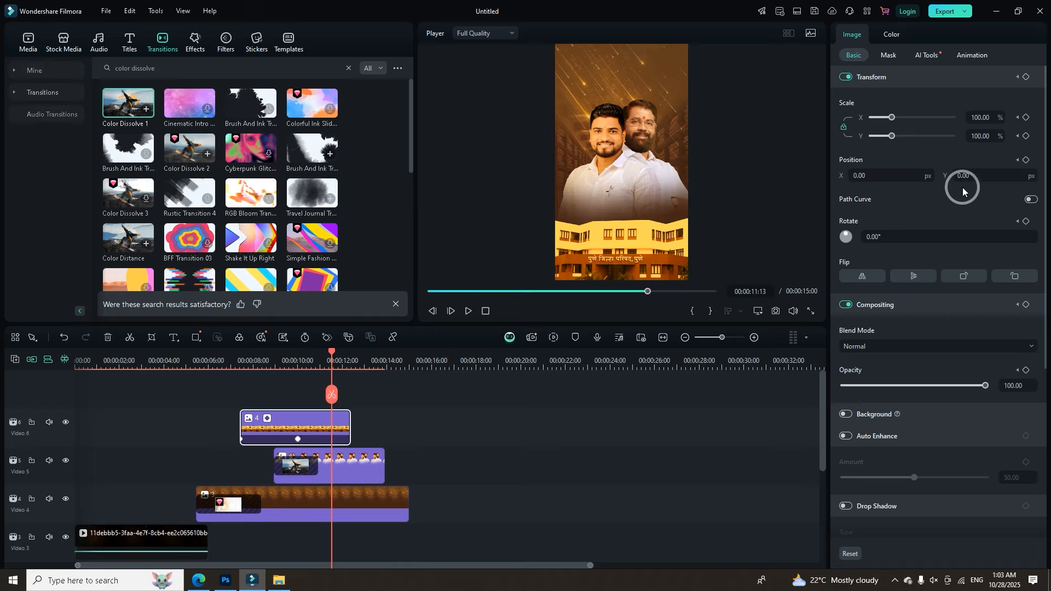
left_click_drag(894, 118, 898, 118)
mouse_move(332, 353)
left_mouse_down()
mouse_move(348, 352)
mouse_move(334, 359)
left_mouse_up()
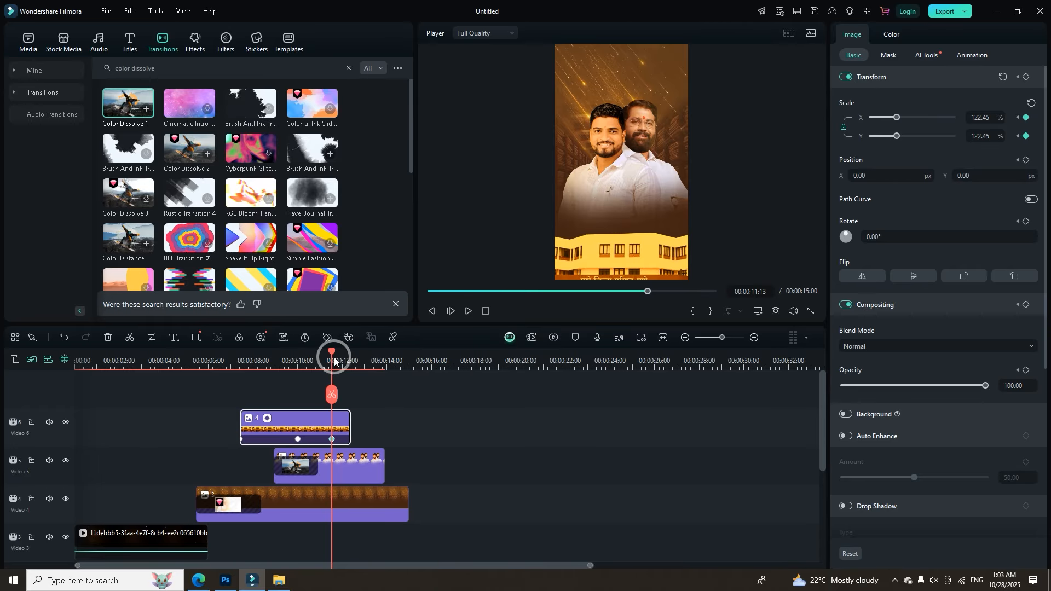
key("ctrl+z")
left_click(328, 368)
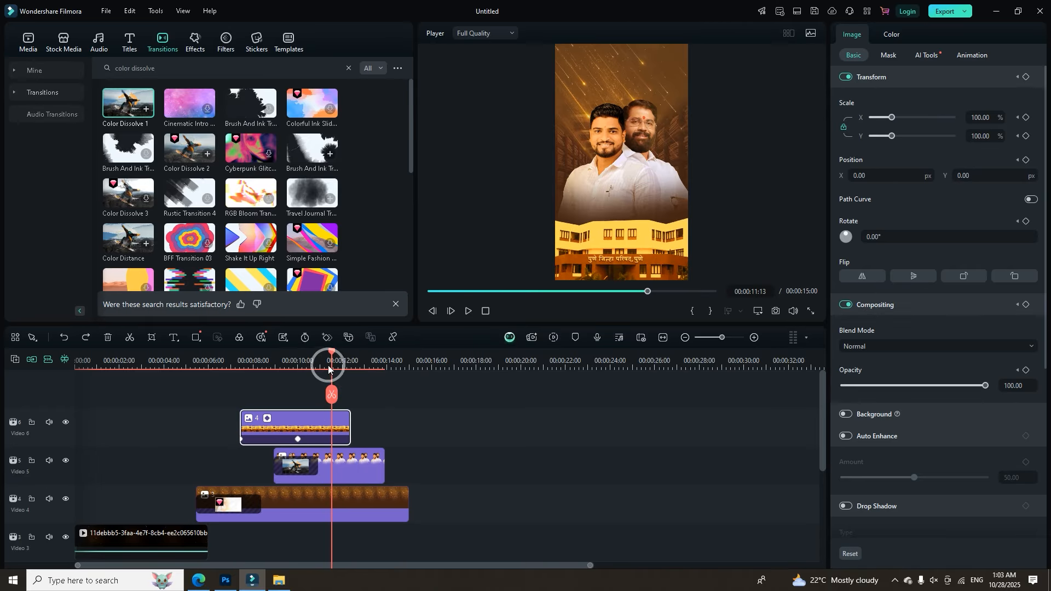
Scale the two-person image to 114.29%, set its Y position to -86 px, and preview how it appears behind the building.
left_click_drag(325, 355, 273, 376)
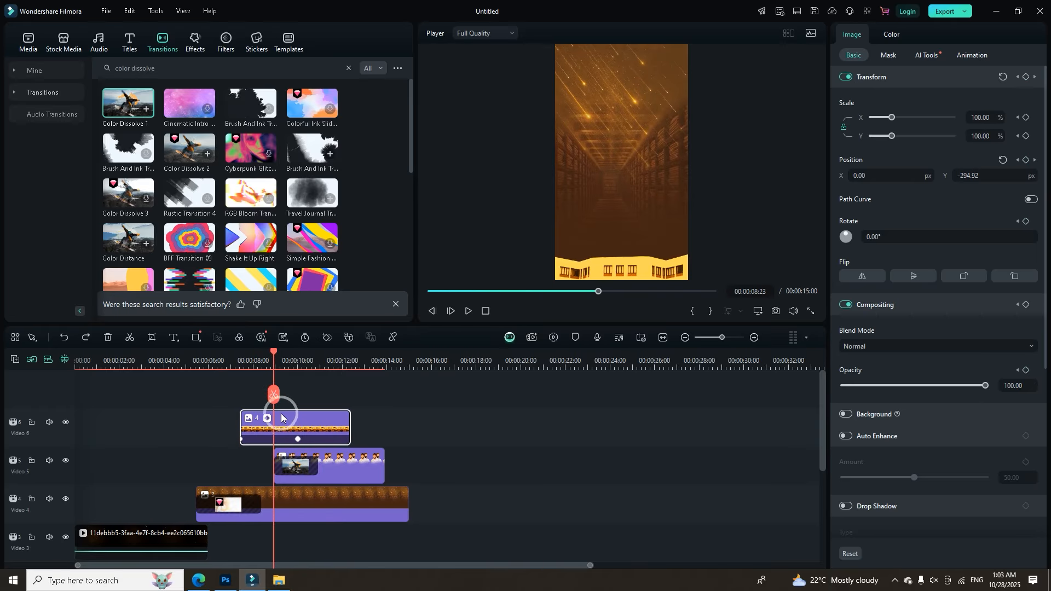
left_click_drag(273, 355, 299, 359)
left_click(341, 462)
left_click_drag(891, 118, 895, 120)
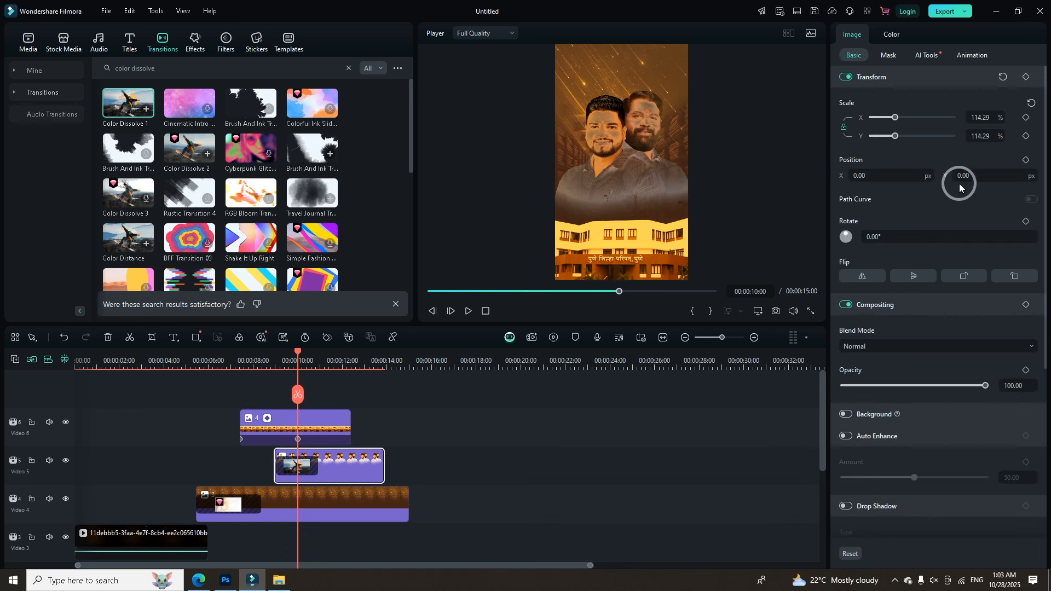
left_click_drag(960, 175, 964, 176)
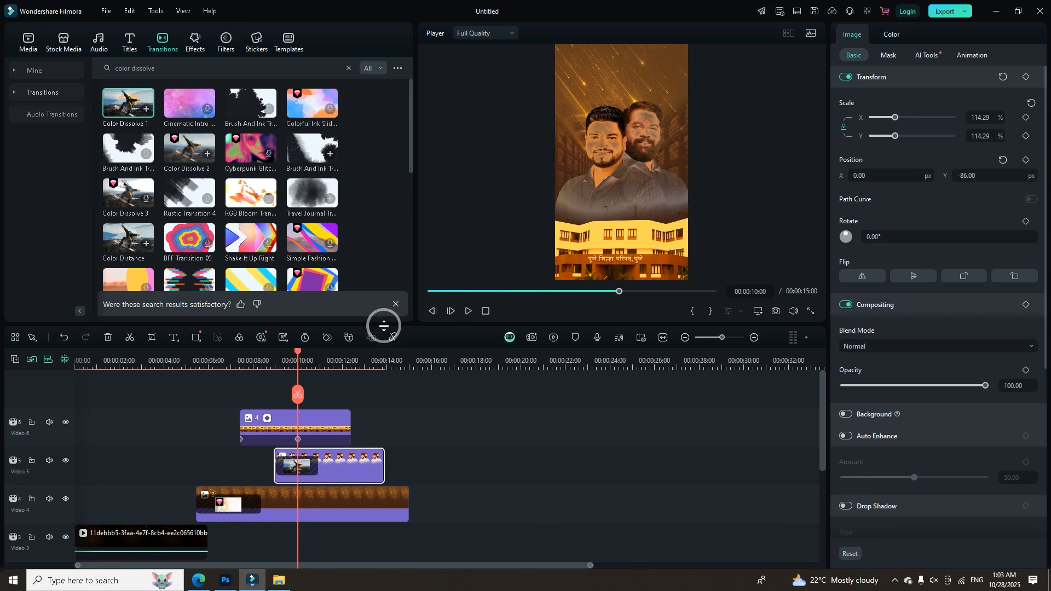
left_click_drag(298, 355, 262, 356)
key("space")
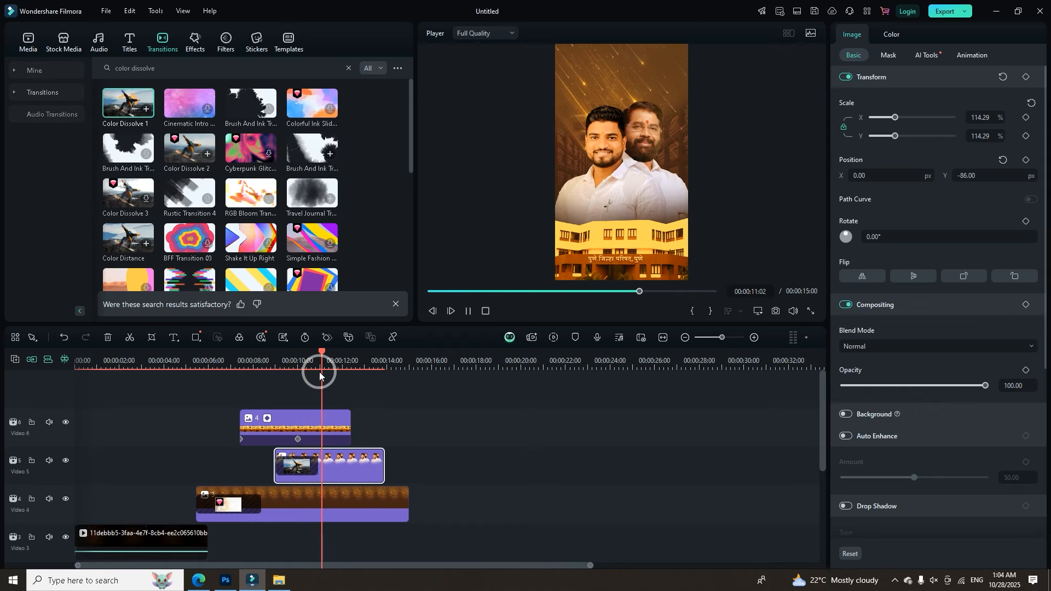
key("space")
left_click_drag(347, 356, 311, 376)
left_click(16, 44)
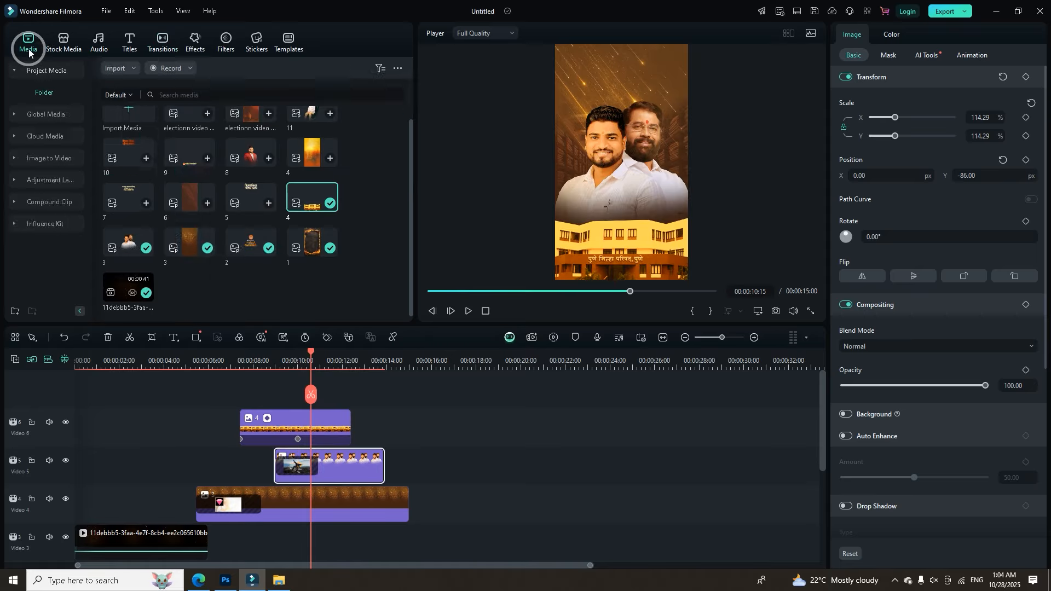
scroll(235, 283, "up", 1)
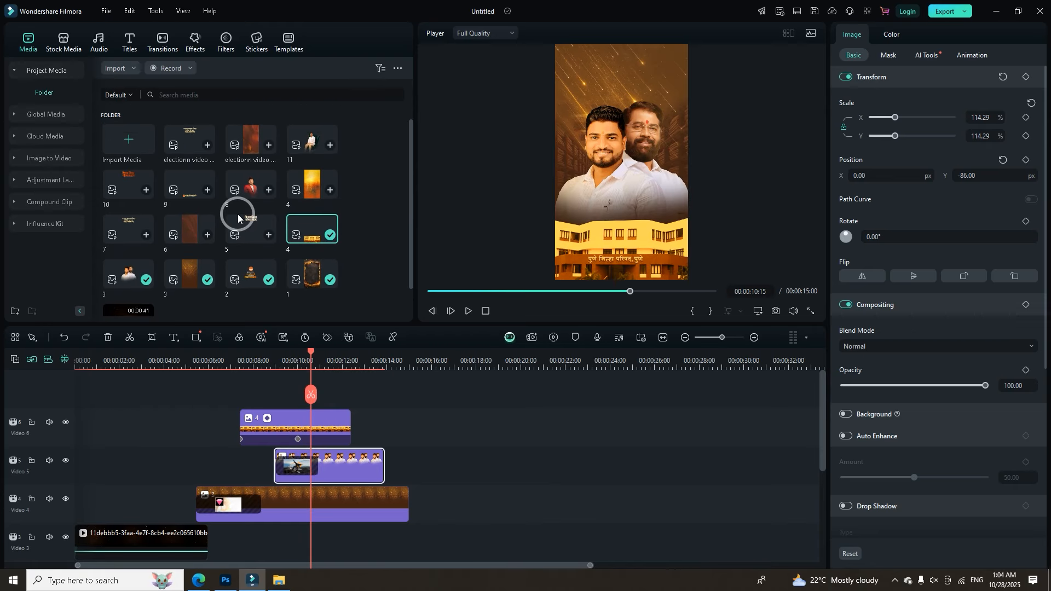
left_click_drag(192, 141, 315, 417)
left_click_drag(307, 359, 277, 356)
key("space")
key("space")
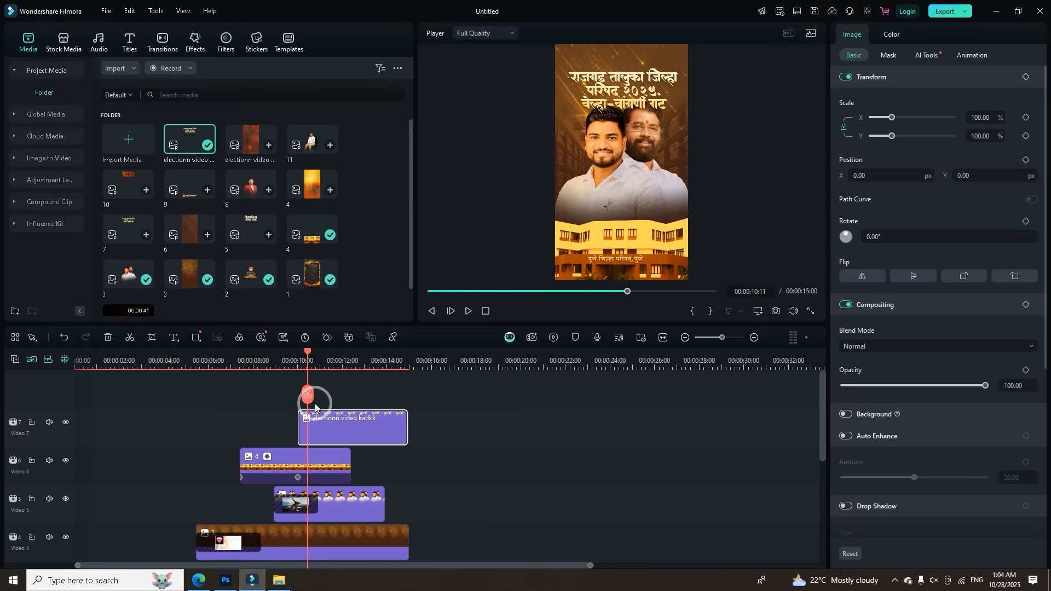
key("Delete")
Place title image 5 on a new track above the building, starting at 00:00:10:00, and preview it.
left_click_drag(254, 235, 297, 395)
left_click(289, 364)
key("space")
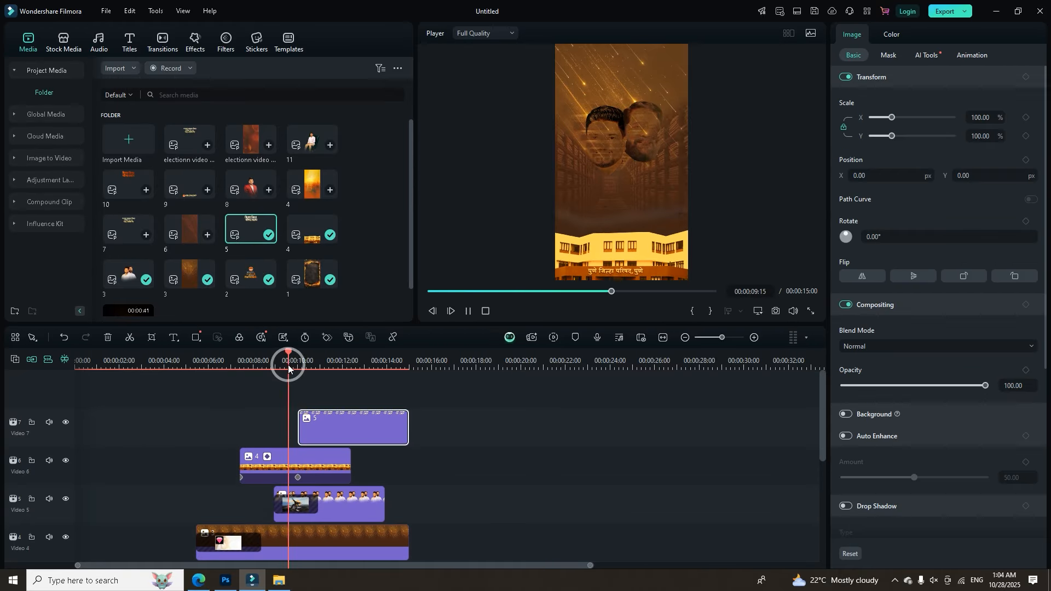
Trim the title clip on track 7 and the background clip on track 4 so both end at 00:00:13:23.
key("space")
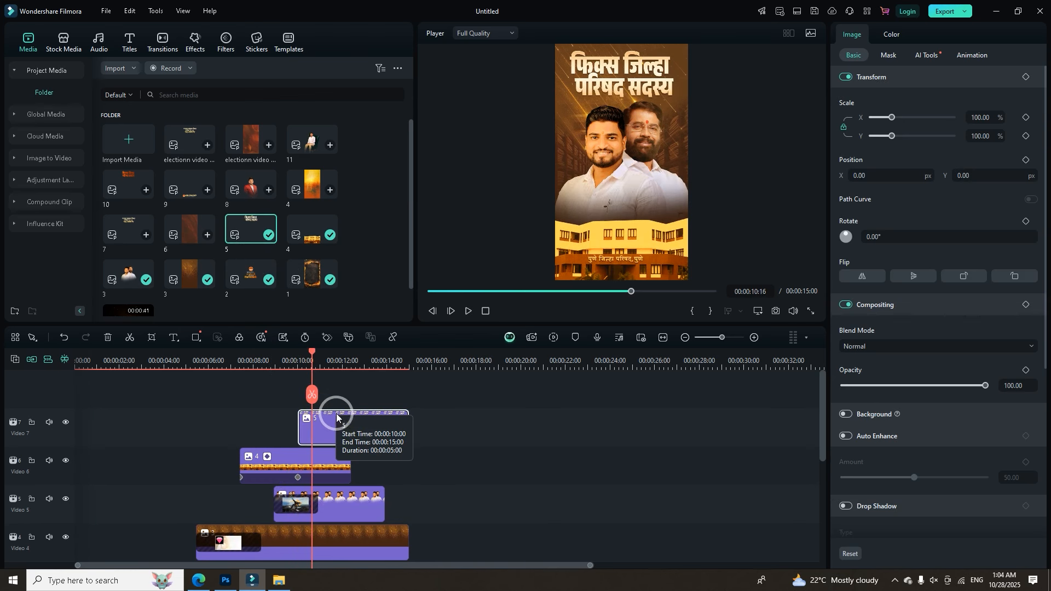
left_click_drag(407, 429, 383, 431)
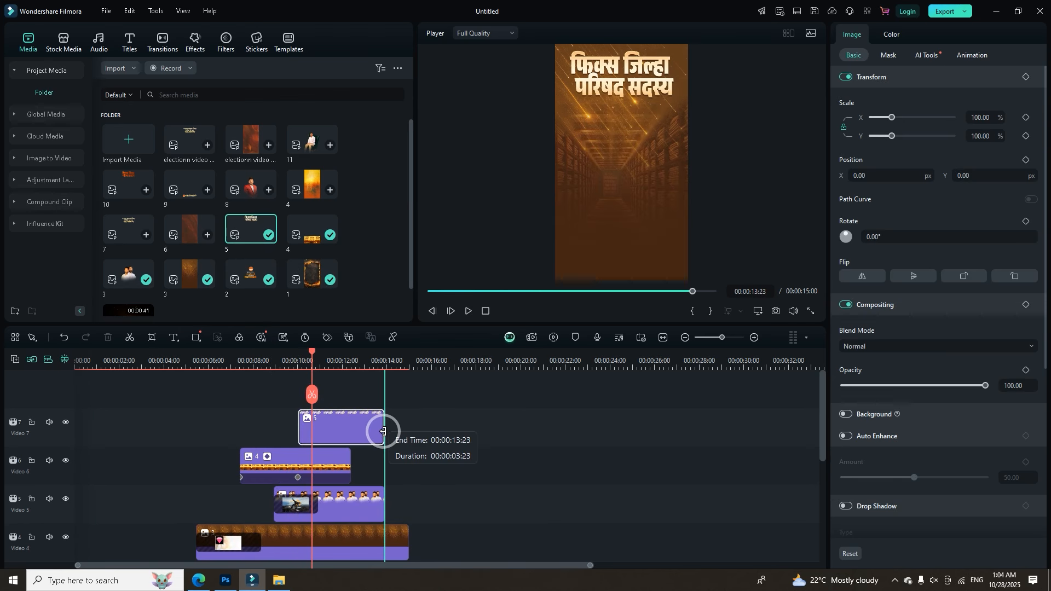
scroll(391, 465, "down", 2)
left_click_drag(407, 485, 386, 472)
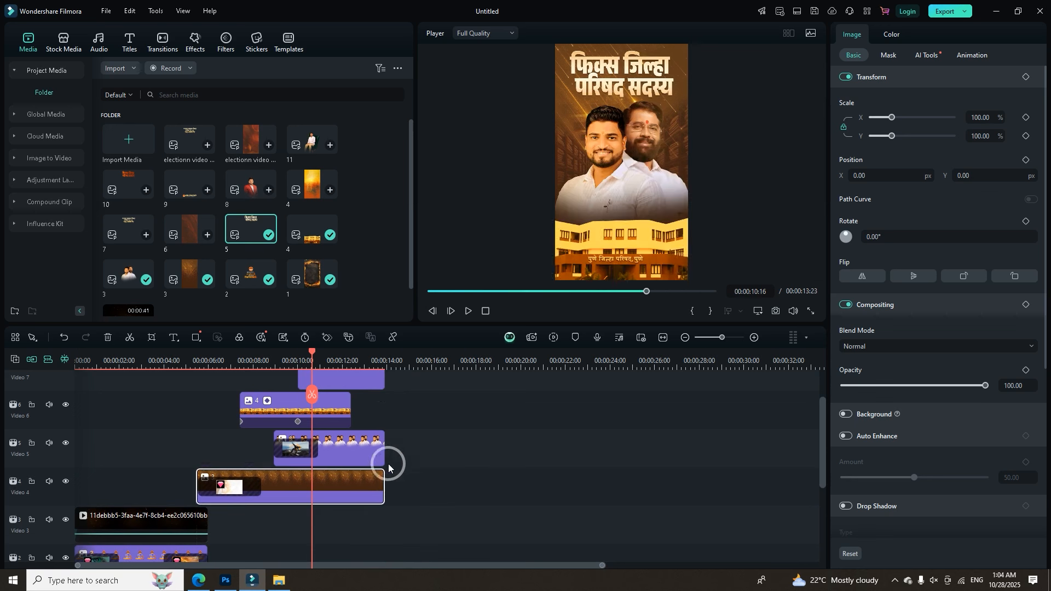
scroll(384, 454, "up", 2)
Place the playhead at the title clip's start, 00:00:10:00, and bring up the transitions matching "color dissolve".
left_click(323, 441)
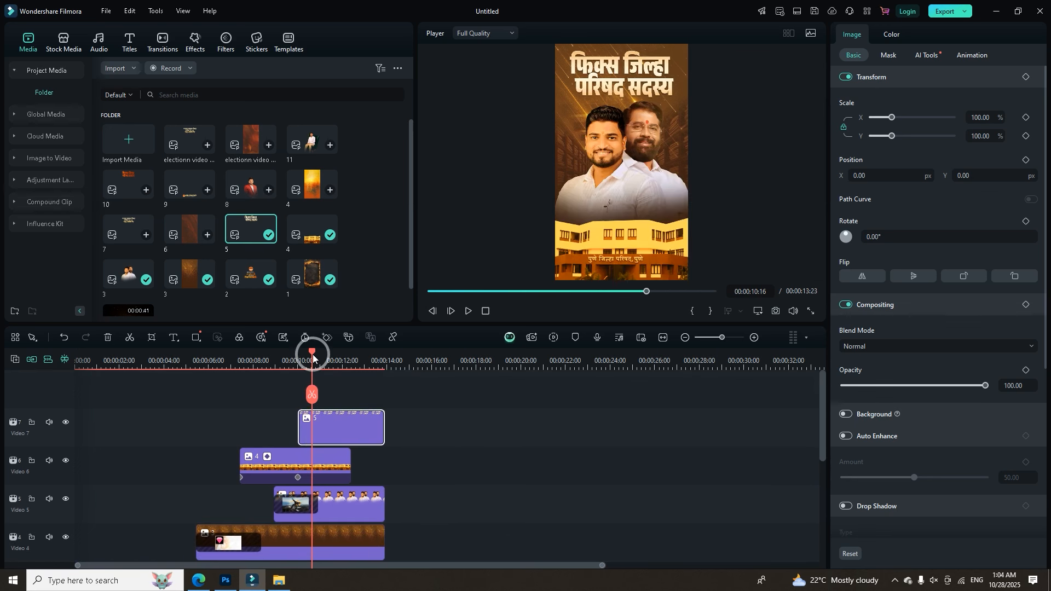
left_click_drag(313, 356, 298, 354)
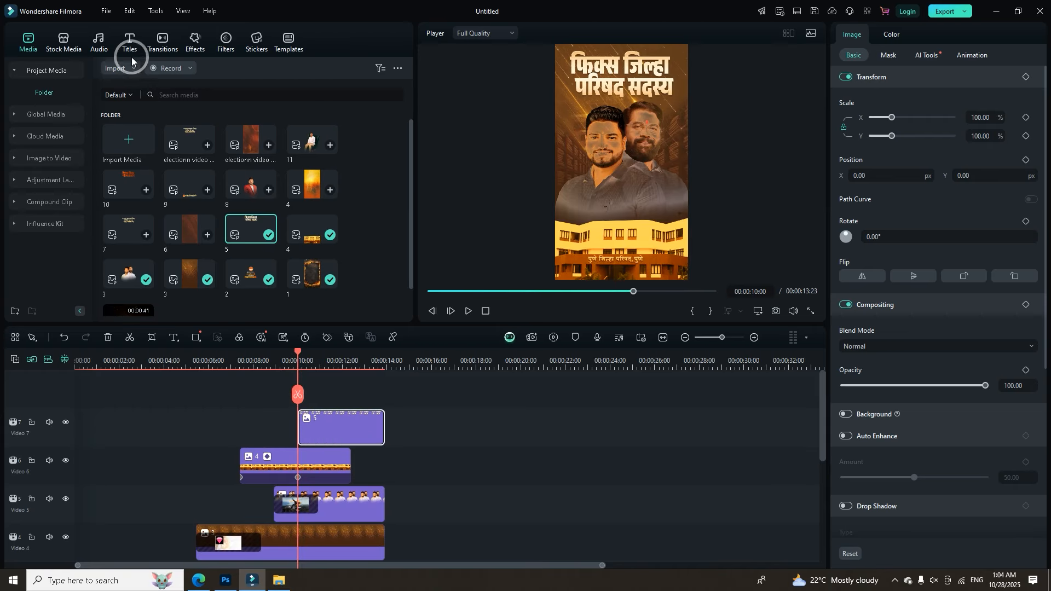
left_click(181, 96)
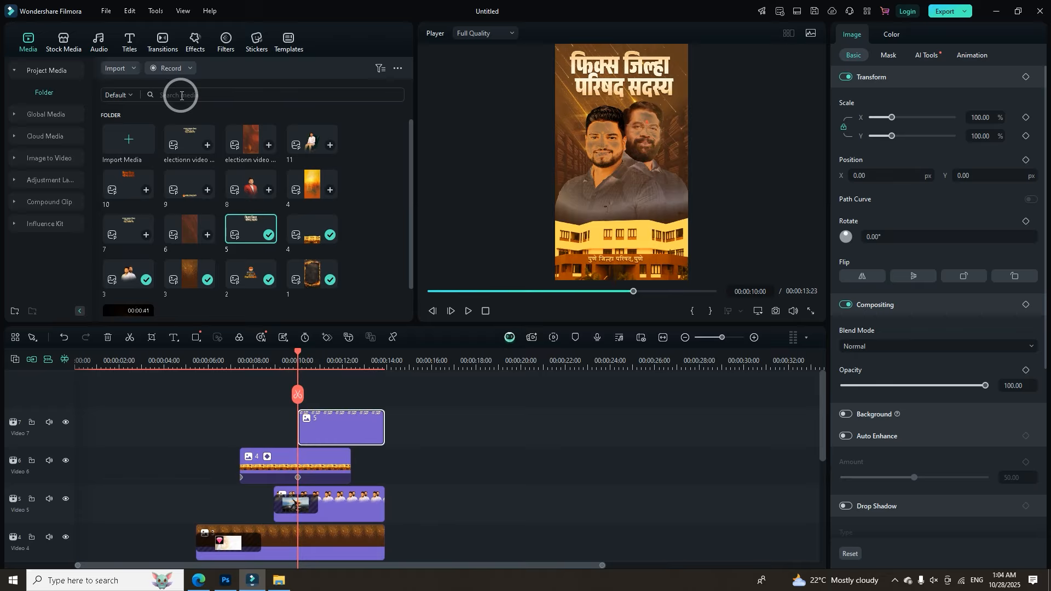
left_click(182, 96)
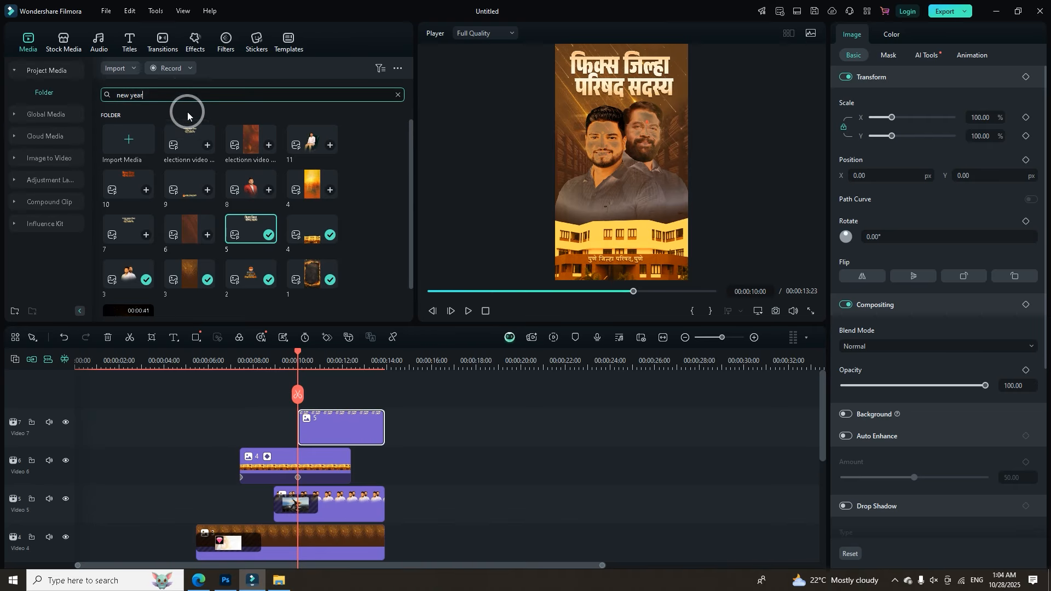
left_click(164, 40)
left_click(146, 67)
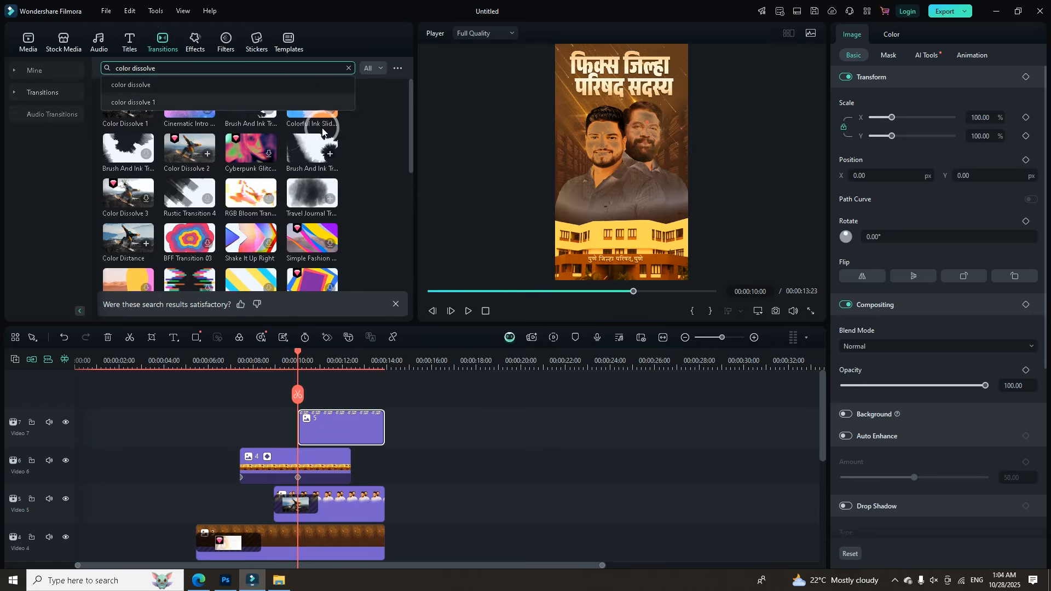
Try the Brush And Ink transition listed below Color Dissolve 1 on the title clip's start and preview it.
left_click(118, 160)
left_click_drag(293, 374, 305, 424)
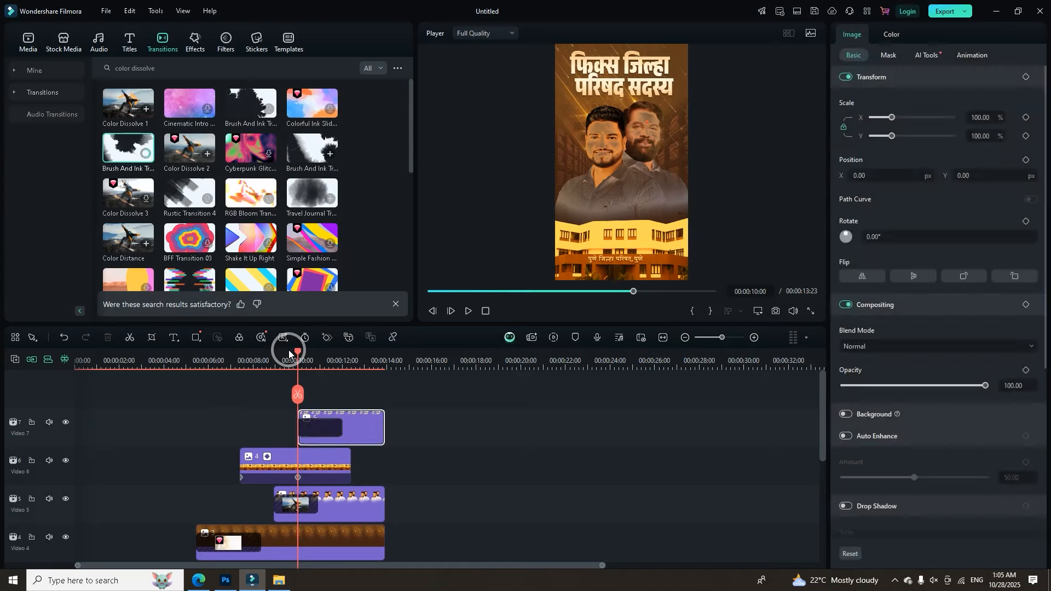
key("space")
mouse_move(307, 356)
left_mouse_down()
mouse_move(299, 356)
mouse_move(308, 361)
left_mouse_up()
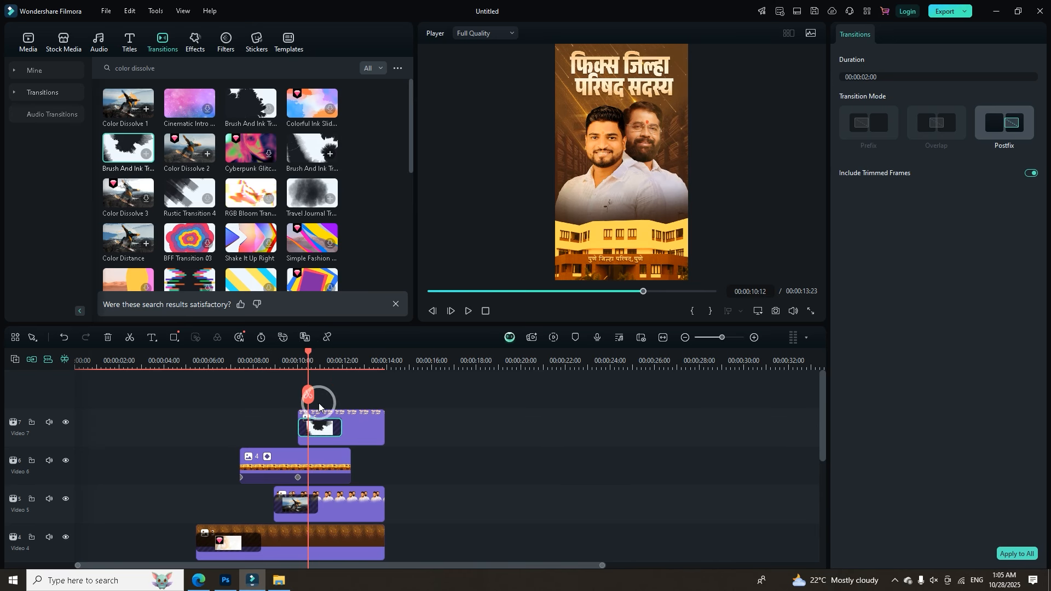
Apply the Brush And Ink transition listed beside Colorful Ink Slide to the title clip's start and preview it.
left_click(188, 116)
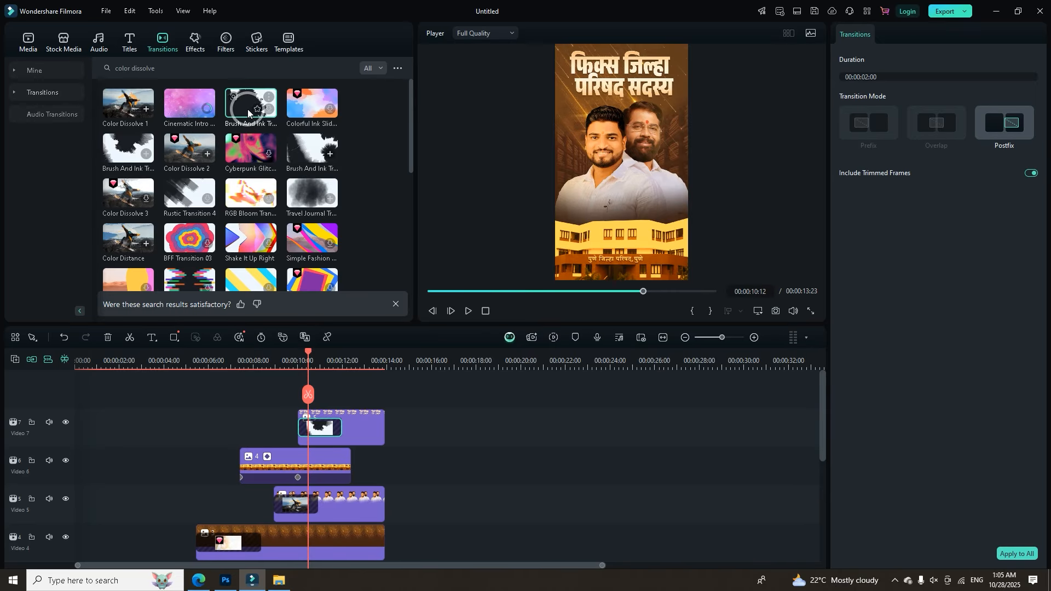
mouse_move(248, 114)
left_mouse_down()
mouse_move(310, 439)
mouse_move(277, 266)
mouse_move(309, 427)
left_mouse_up()
left_click_drag(308, 353, 302, 354)
key("space")
key("space")
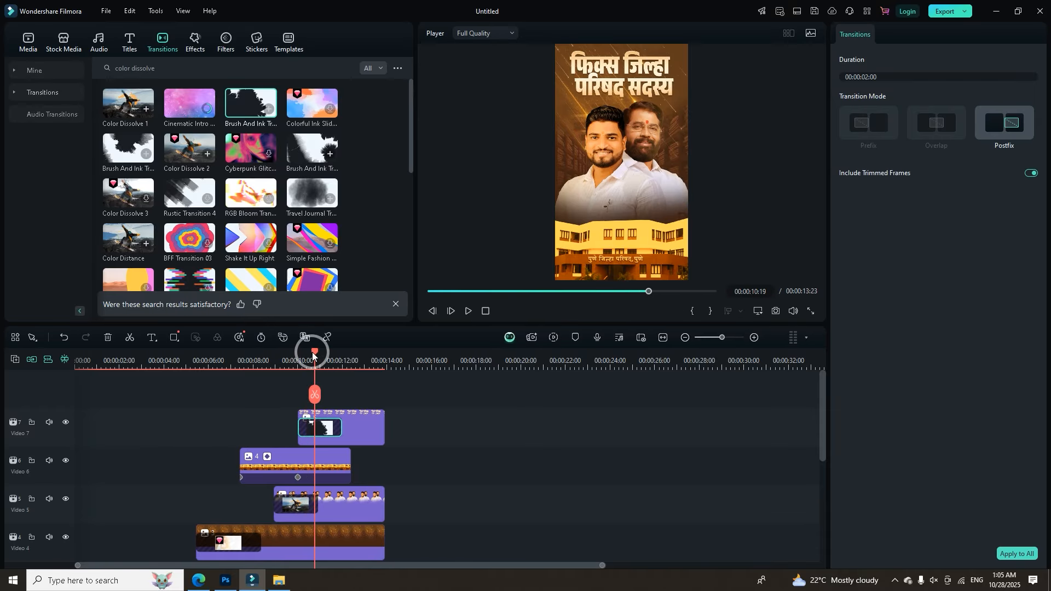
Lengthen the title clip's transition to 00:00:02:18 and play the sequence to check it.
left_click_drag(312, 354, 302, 359)
left_click_drag(341, 427, 357, 428)
left_click_drag(300, 357, 236, 385)
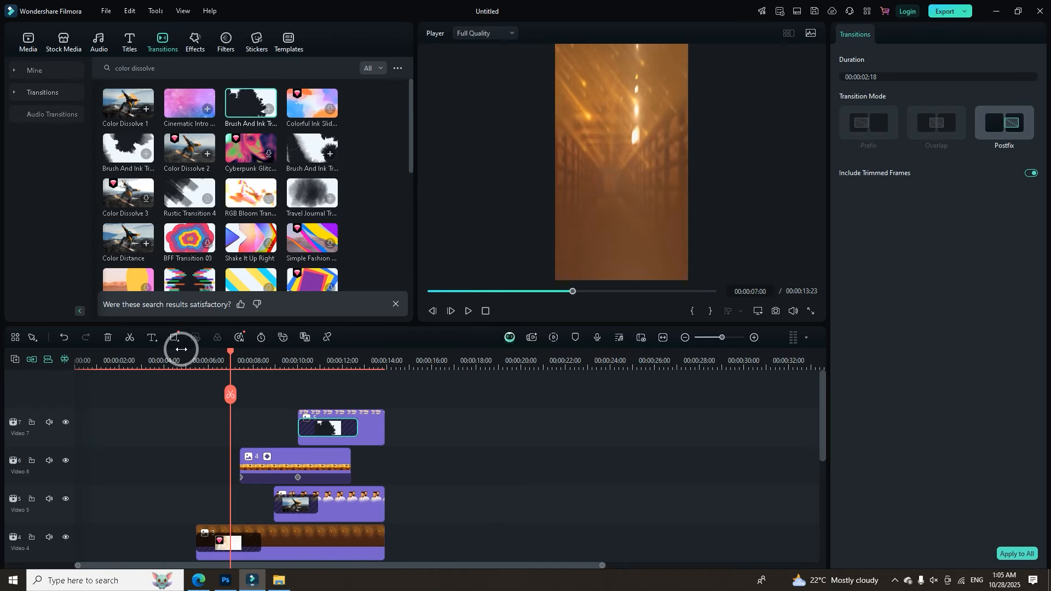
left_click(172, 350)
key("space")
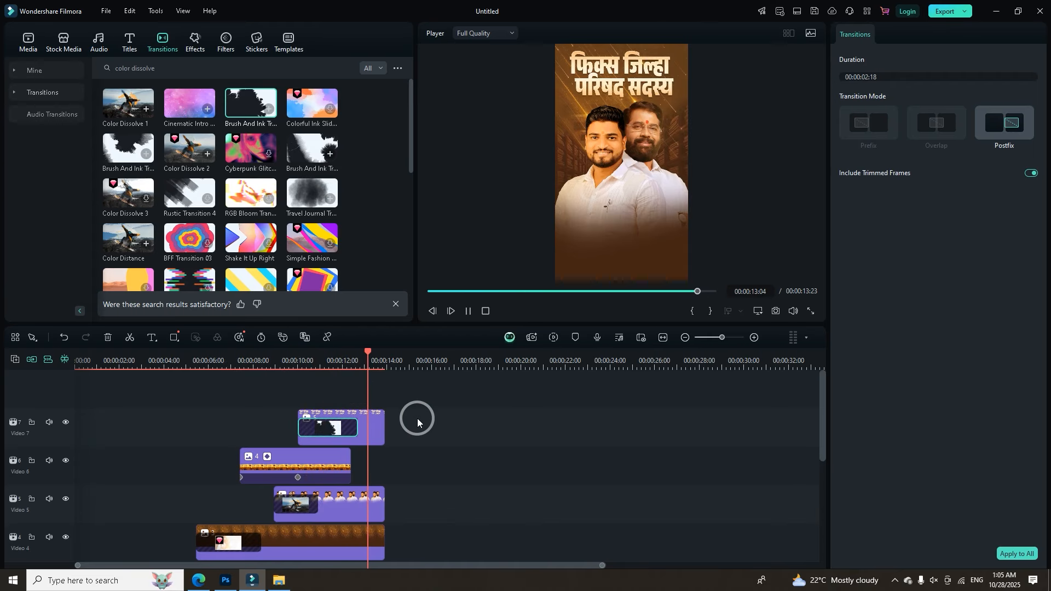
Extend the building clip on track 6 to end together with the title clip.
scroll(416, 418, "down", 2)
left_click(338, 421)
scroll(339, 422, "up", 2)
left_click_drag(352, 442, 382, 445)
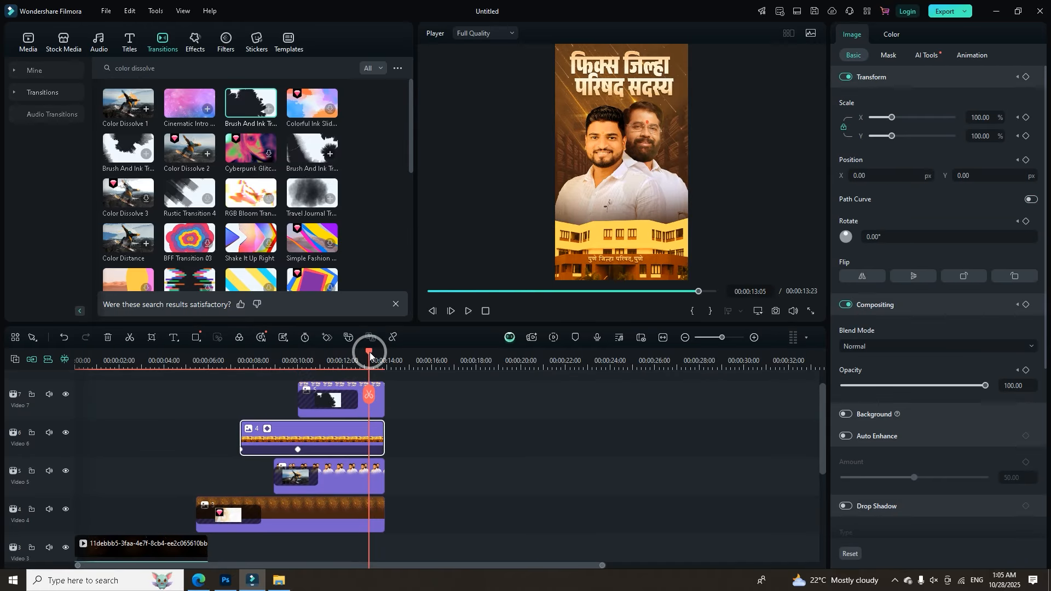
Move the playhead back to the start of the building clip at 00:00:07:10.
left_click_drag(370, 356, 363, 356)
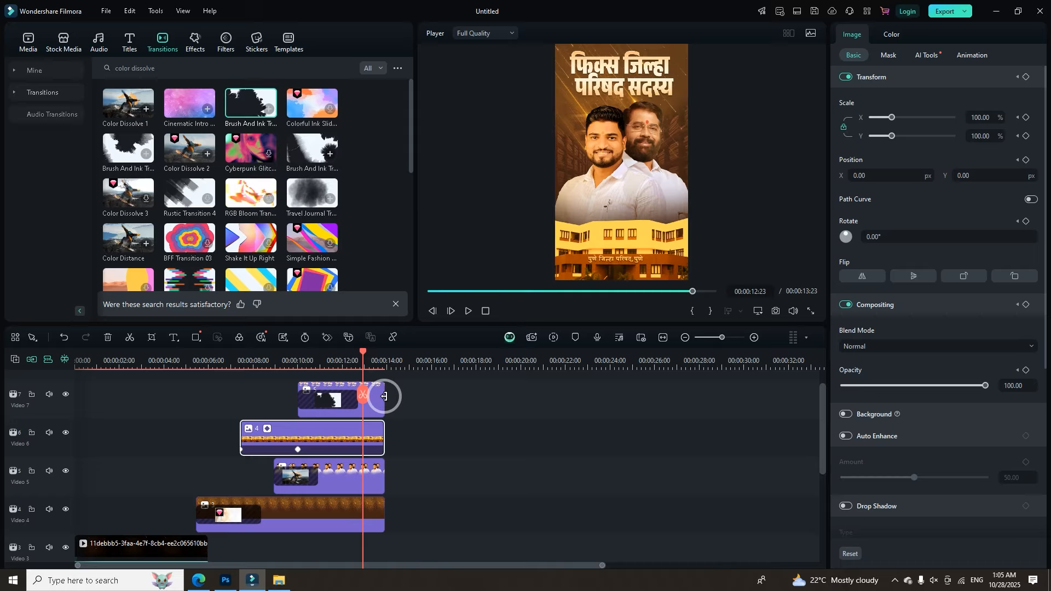
left_click_drag(361, 364, 238, 412)
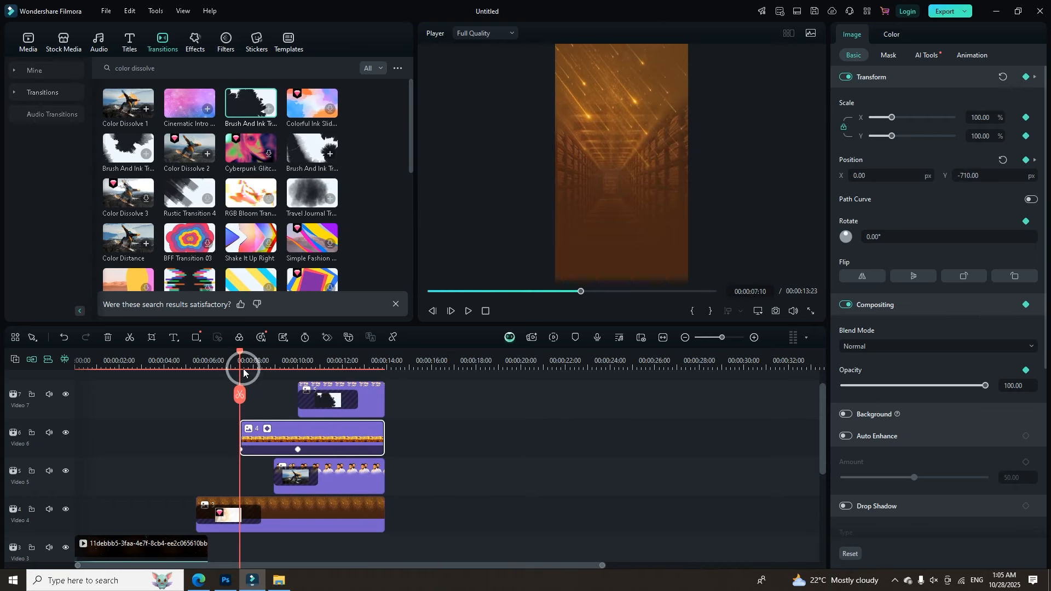
mouse_move(239, 354)
left_mouse_down()
mouse_move(298, 371)
mouse_move(239, 362)
left_mouse_up()
left_click(599, 221)
Search the transition library for "smoke effects".
left_click(175, 71)
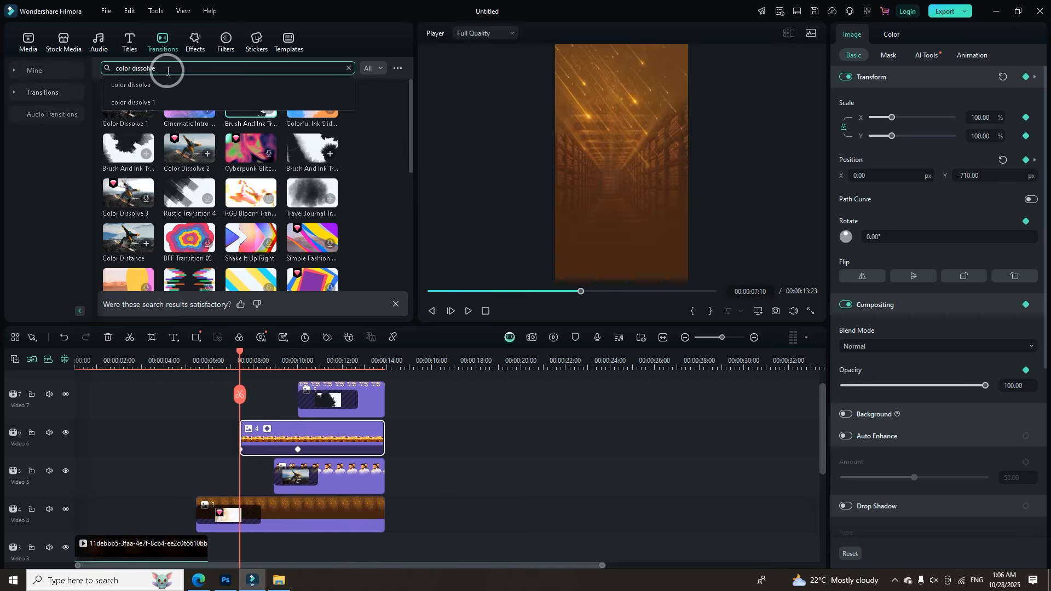
left_click(348, 68)
type("smoke")
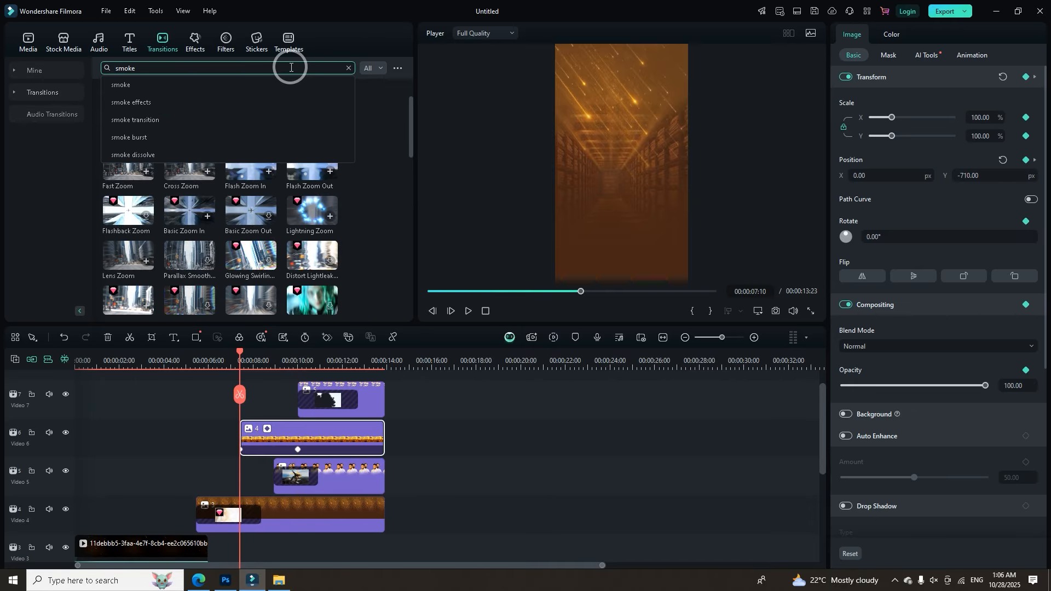
left_click(152, 97)
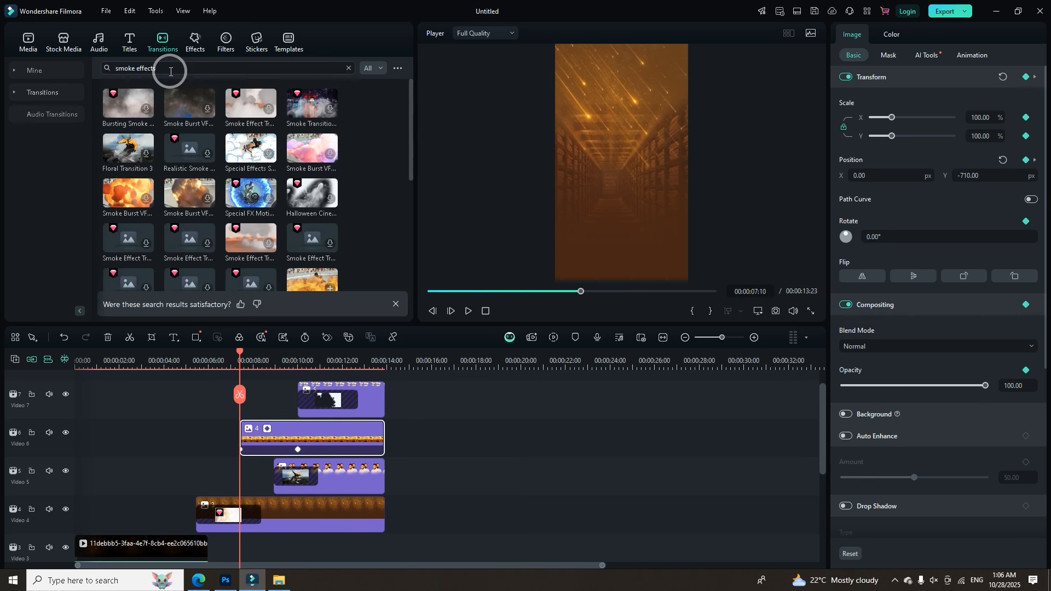
Search the transitions for "dust", try adding Bursting Smoke to the building clip, and undo the replaced title transition.
left_click(166, 69)
left_click_drag(131, 70, 122, 73)
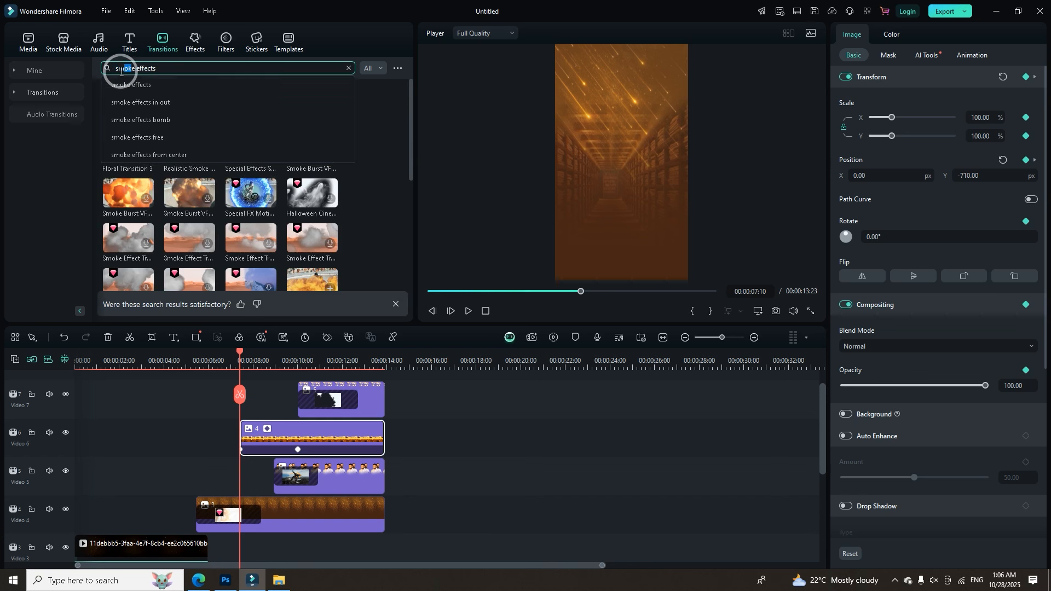
type("dust")
left_click(131, 89)
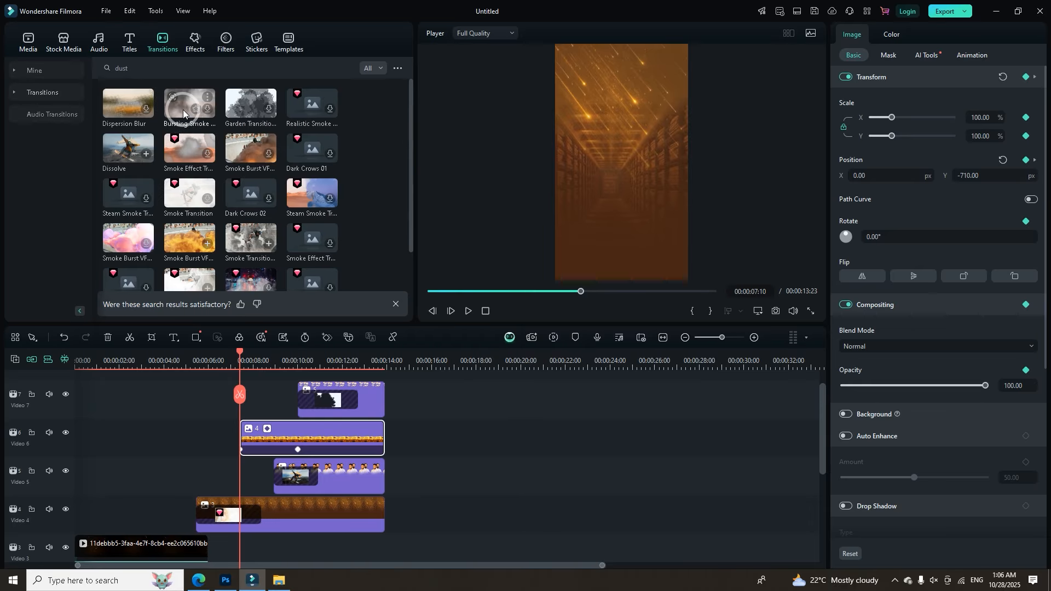
left_click_drag(183, 115, 244, 428)
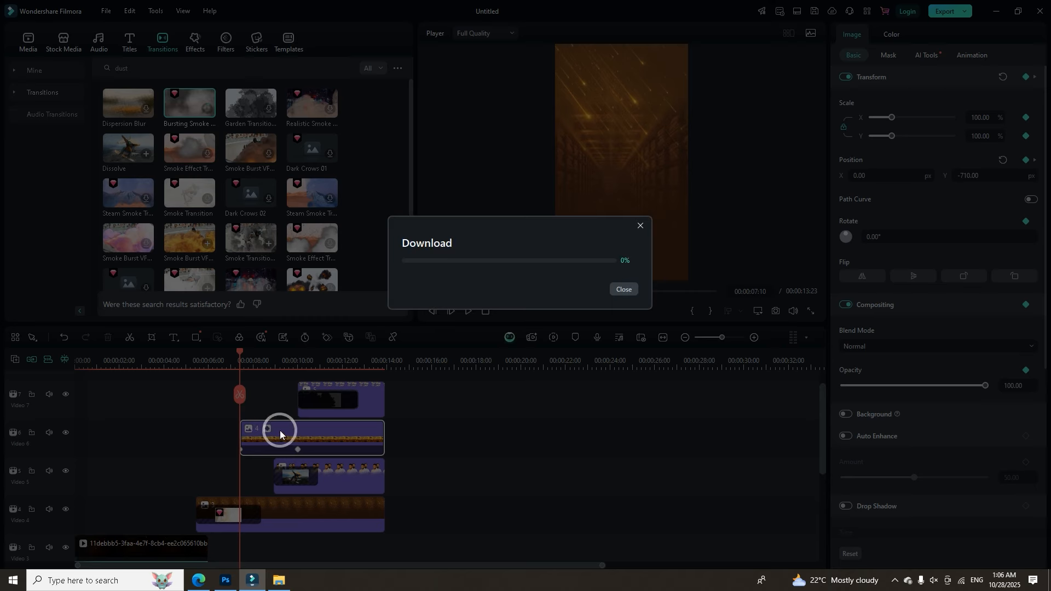
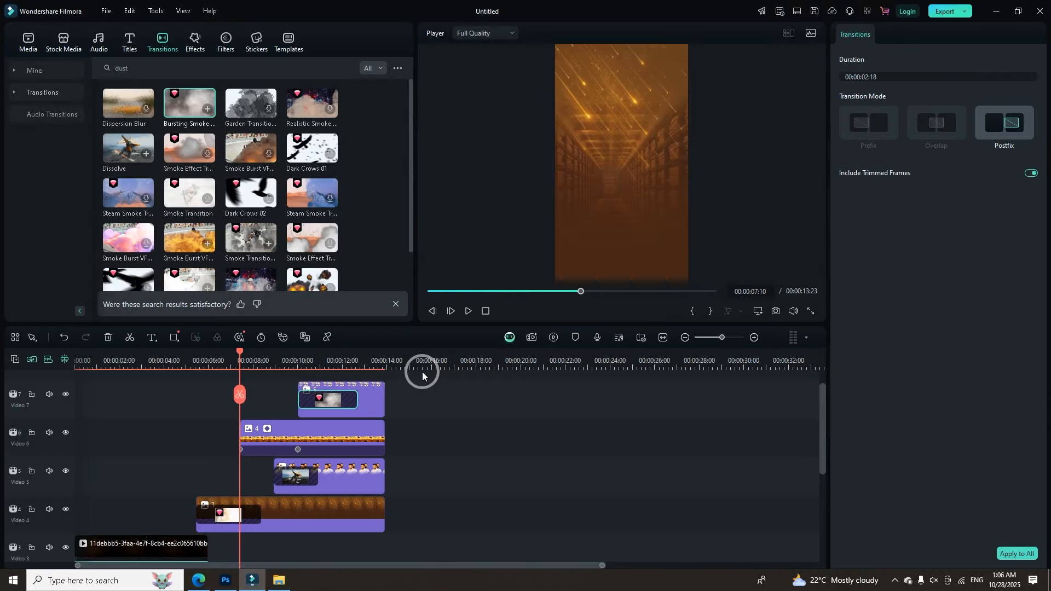
left_click(287, 451)
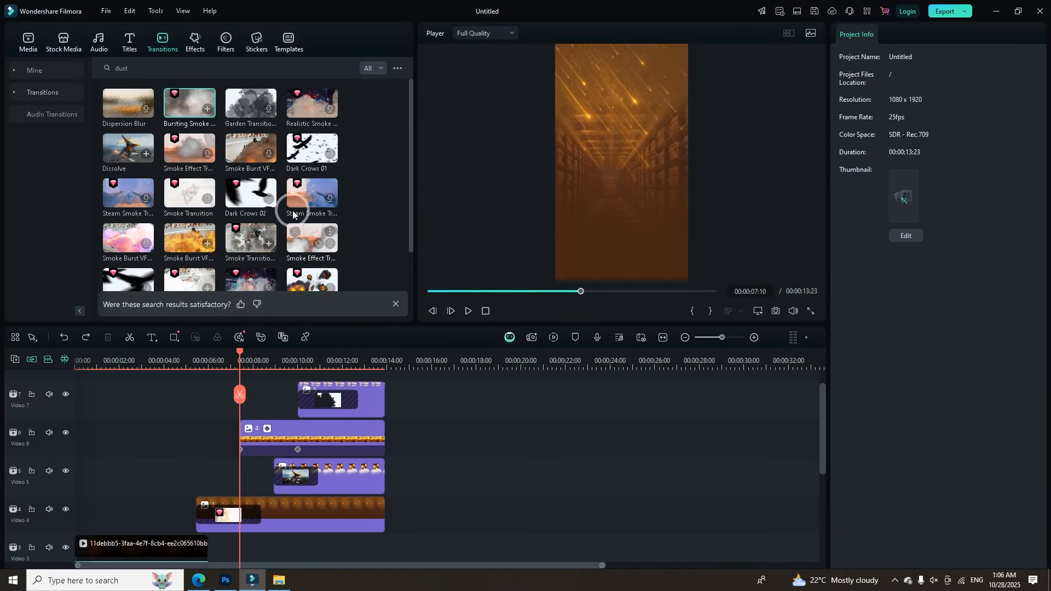
Search the effects for "dust" and add Smoke Effect 02 beneath the building clip, spanning from its start to its end.
left_click(191, 46)
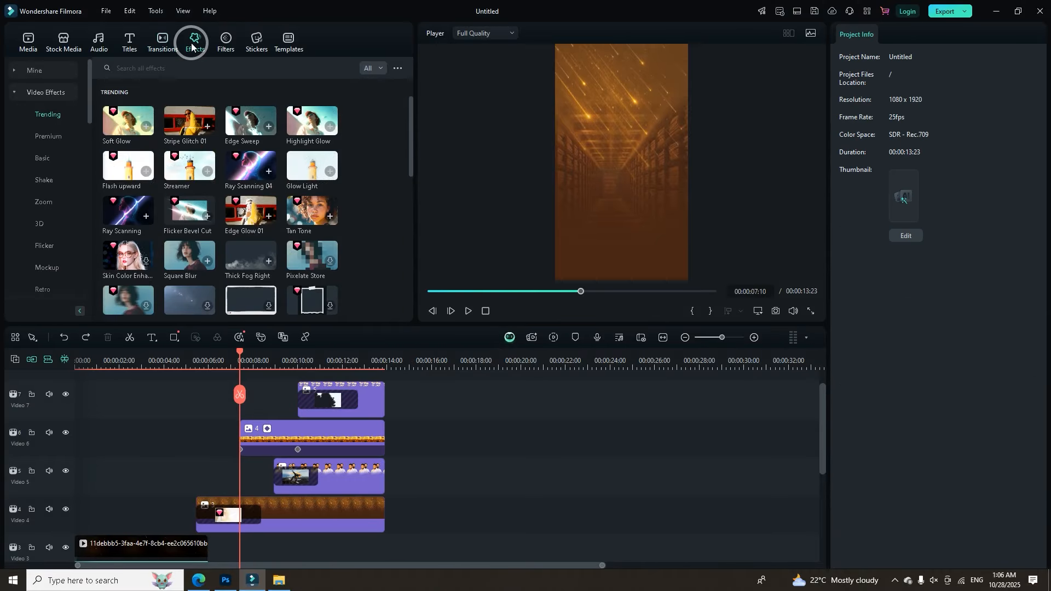
left_click(174, 69)
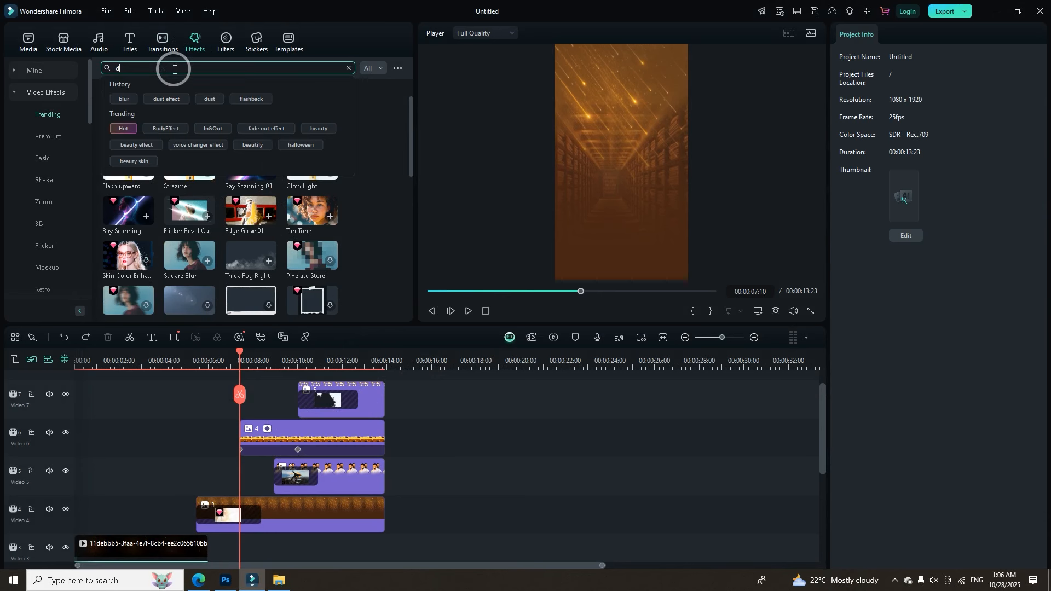
left_click(136, 87)
left_click(192, 46)
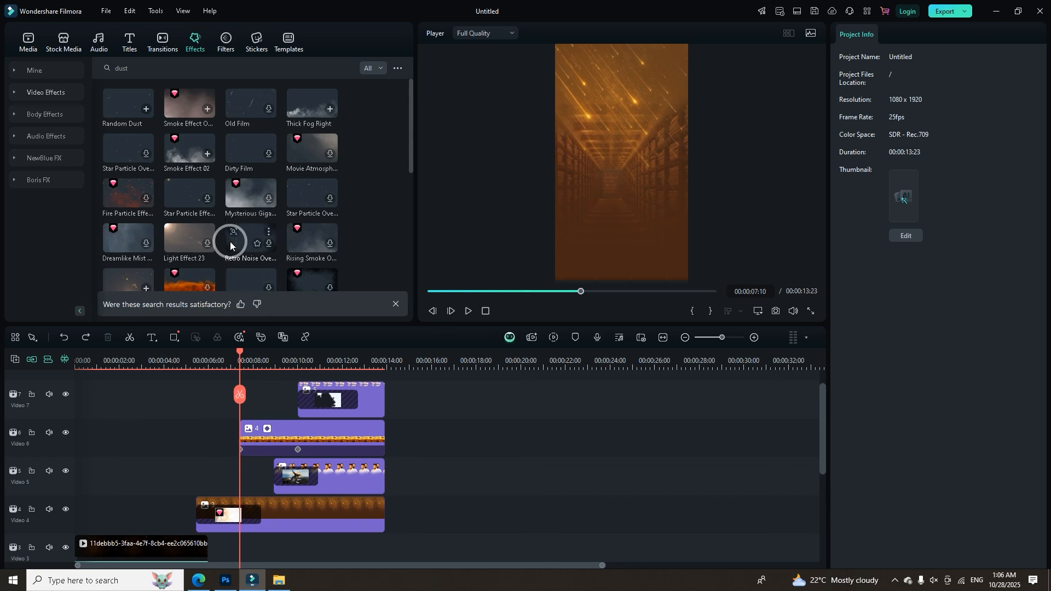
left_click_drag(180, 149, 241, 457)
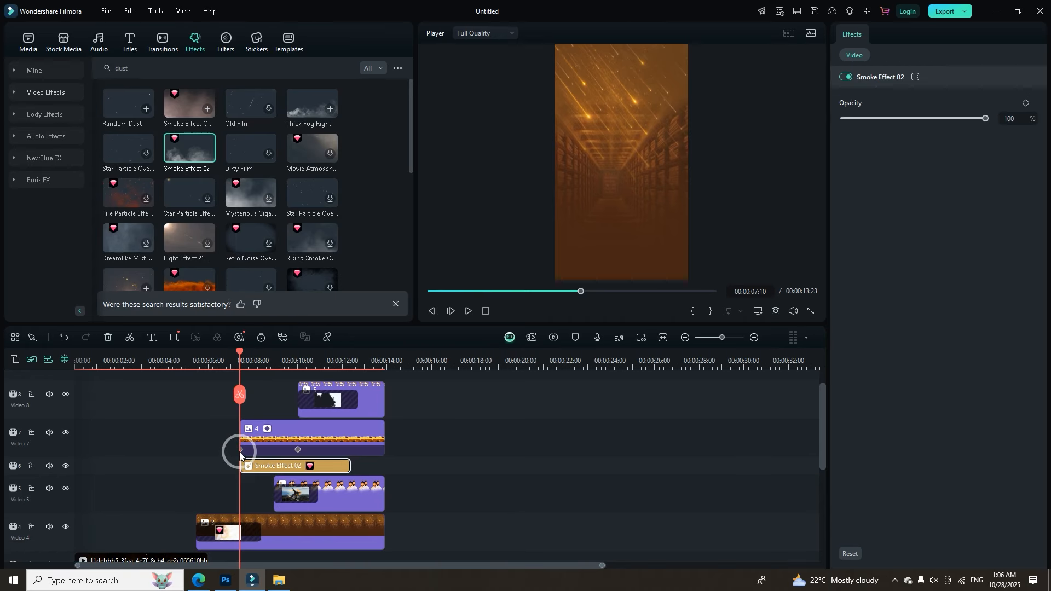
left_click_drag(348, 466, 384, 466)
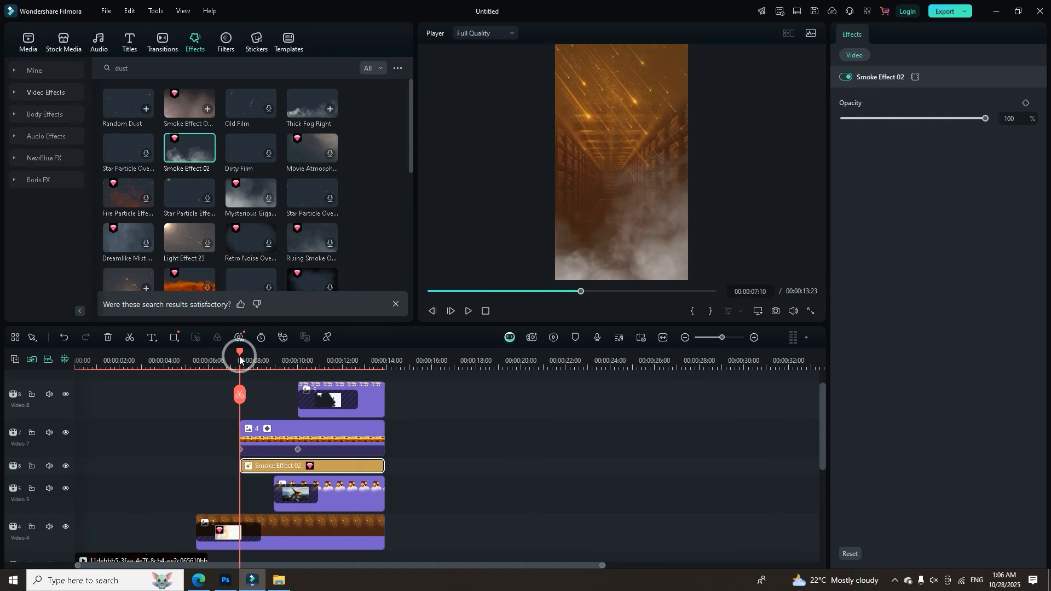
Keyframe Smoke Effect 02's opacity from 0% at 00:00:07:10 to 100% shortly after the 9-second mark.
left_click(255, 467)
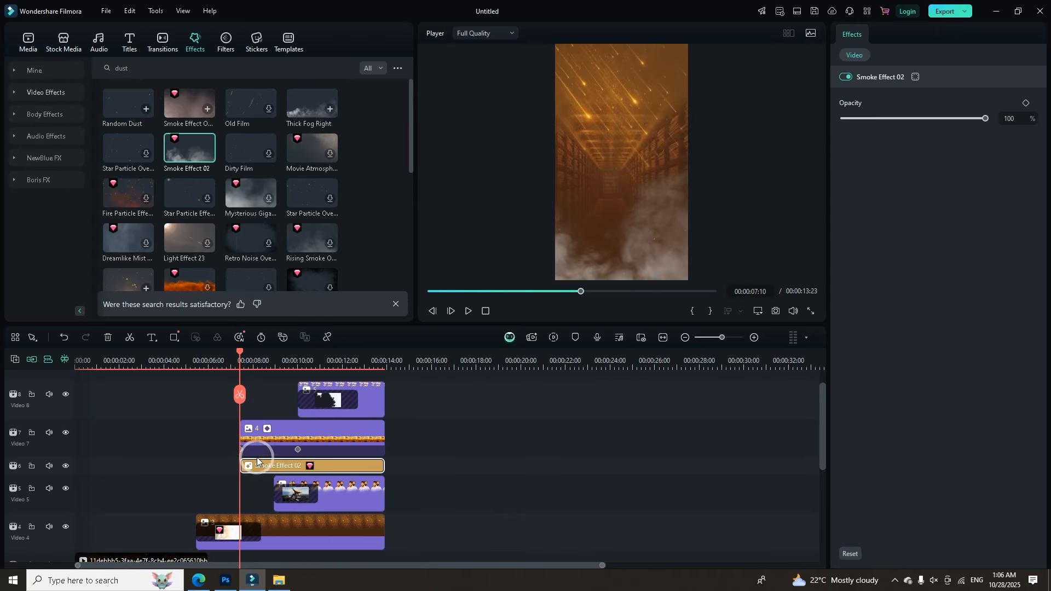
left_click(1026, 104)
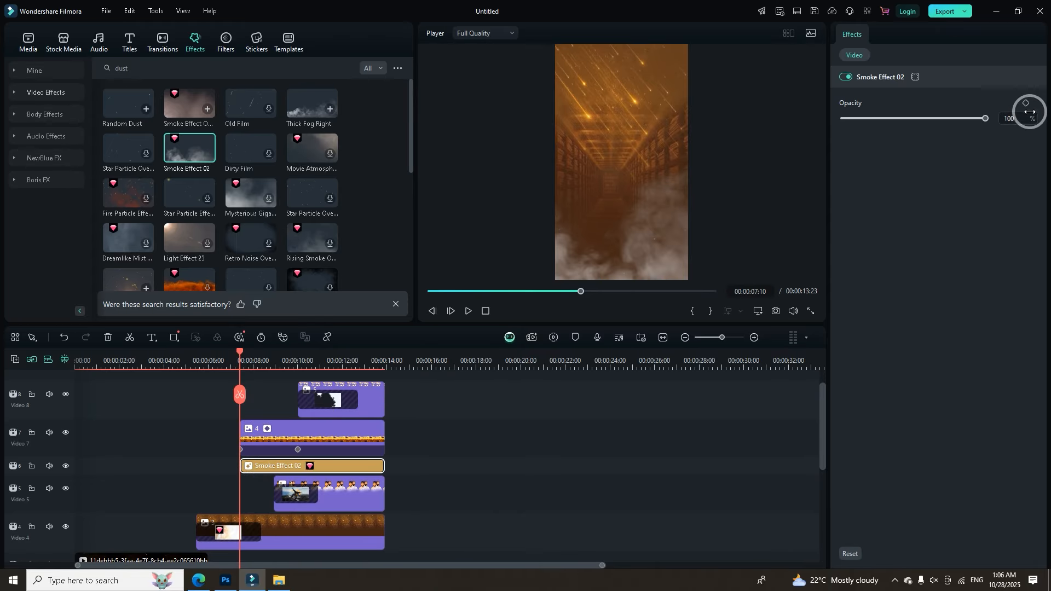
left_click_drag(972, 117, 722, 172)
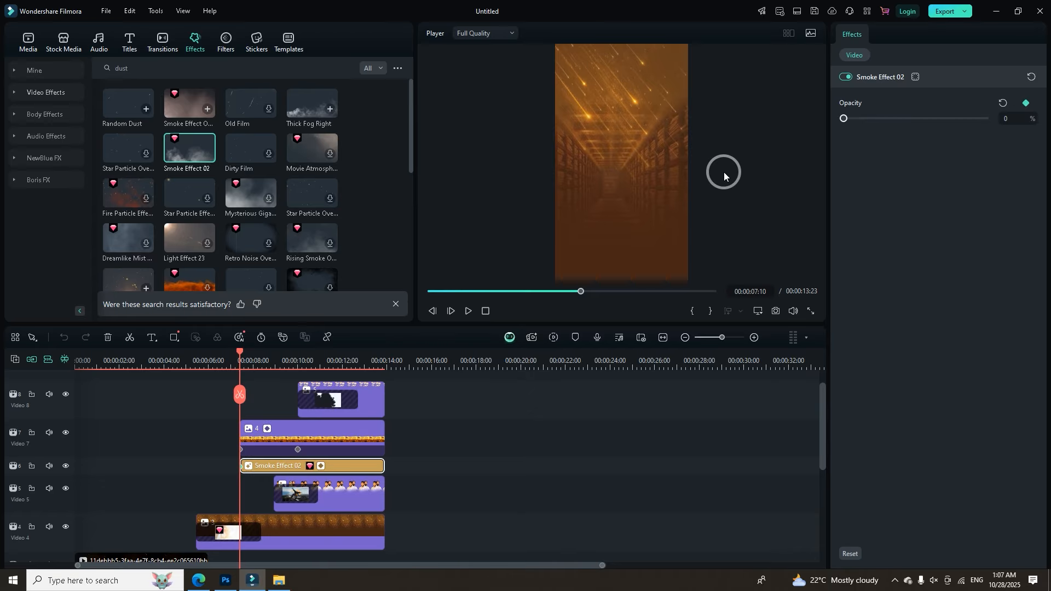
left_click_drag(249, 359, 281, 366)
left_click_drag(850, 120, 1013, 132)
Play the sequence from before the building clip to check how the smoke fades in.
left_click_drag(284, 354, 223, 361)
key("space")
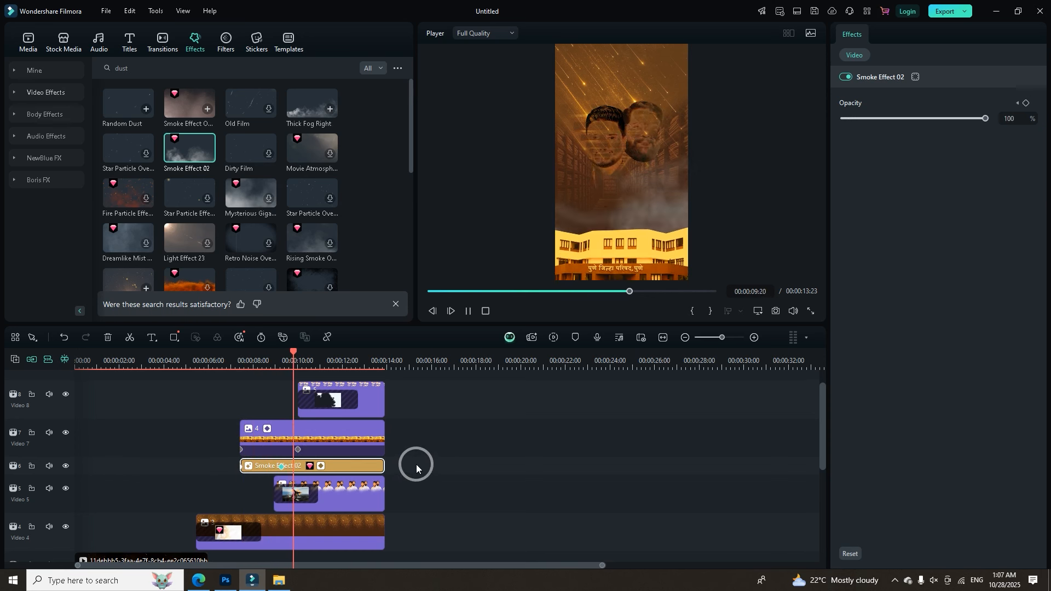
key("space")
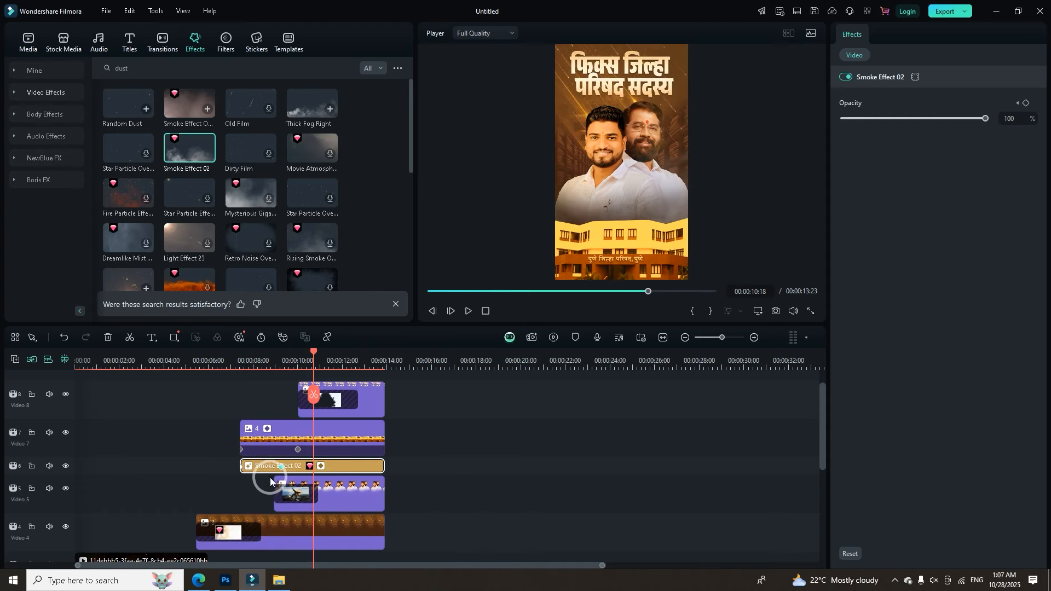
Delete Smoke Effect 02 from the timeline and preview other dust effects, including Thick Fog Right and the rising smoke overlay.
key("Delete")
left_click(310, 109)
left_click(314, 142)
left_click(307, 194)
left_click(305, 235)
scroll(374, 238, "down", 2)
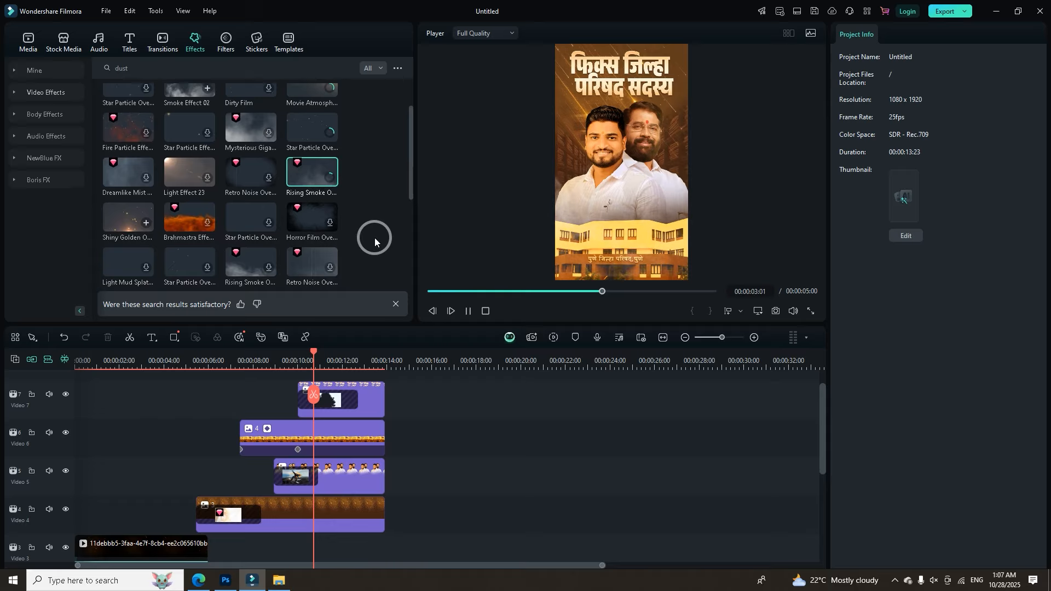
scroll(364, 241, "up", 3)
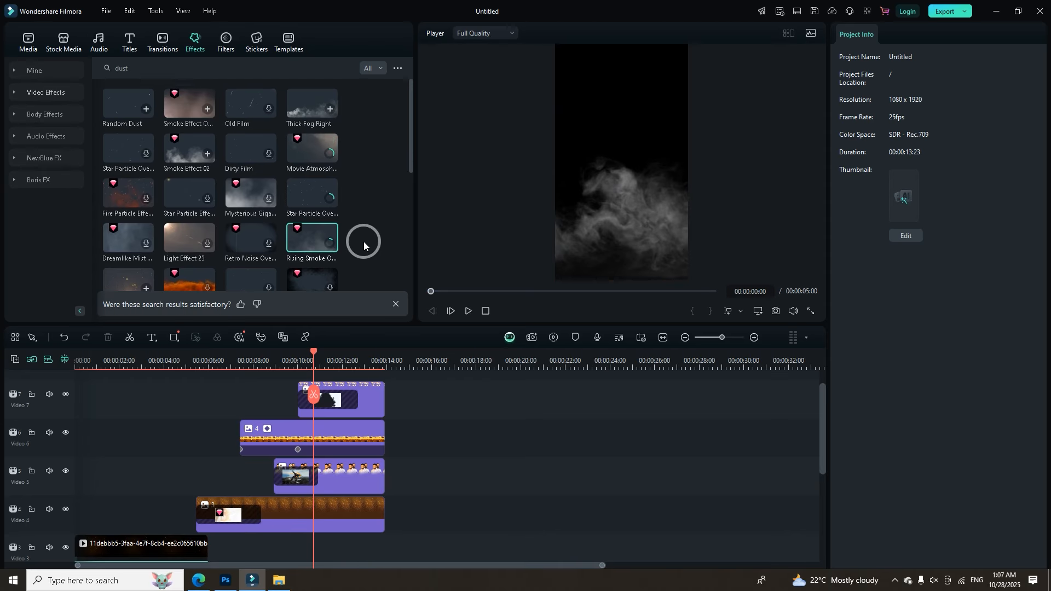
Add Fire Particle Effect Overlay 04 beneath the building clip and extend it to the building clip's end.
left_click_drag(121, 202, 287, 459)
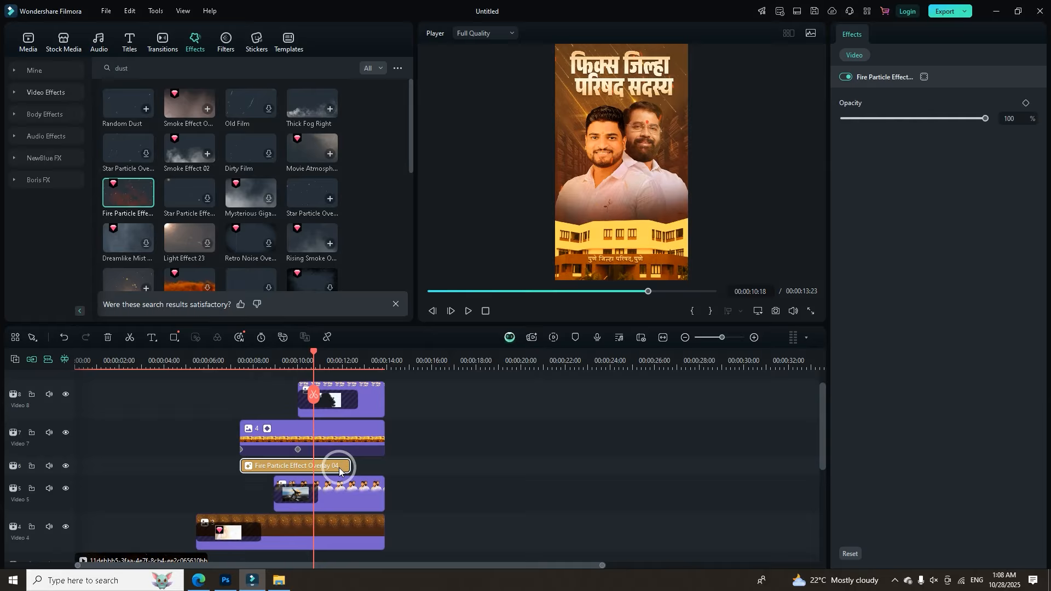
left_click_drag(346, 464, 379, 474)
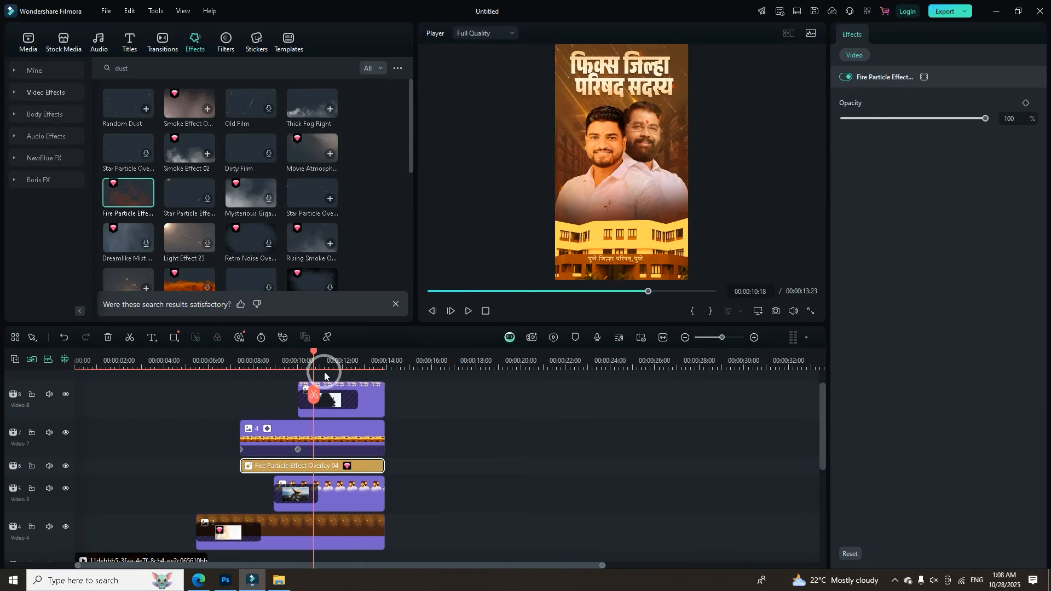
Keyframe Fire Particle Effect Overlay 04's opacity at 36% at 00:00:07:10 and 50% at 00:00:10:09, then play the result.
left_click_drag(313, 355, 274, 471)
left_click_drag(929, 118, 926, 121)
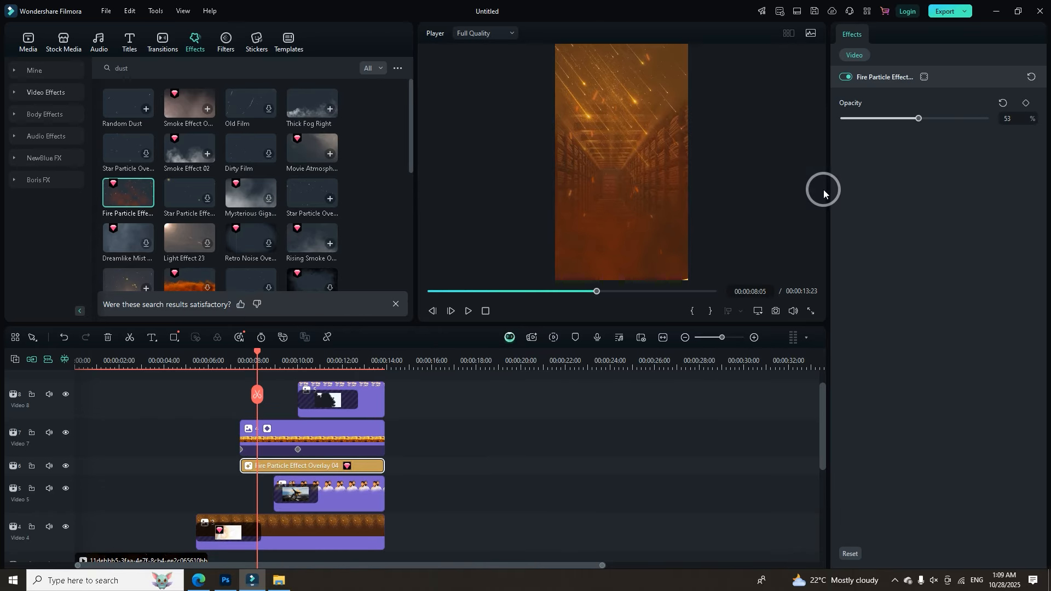
left_click_drag(894, 120, 894, 120)
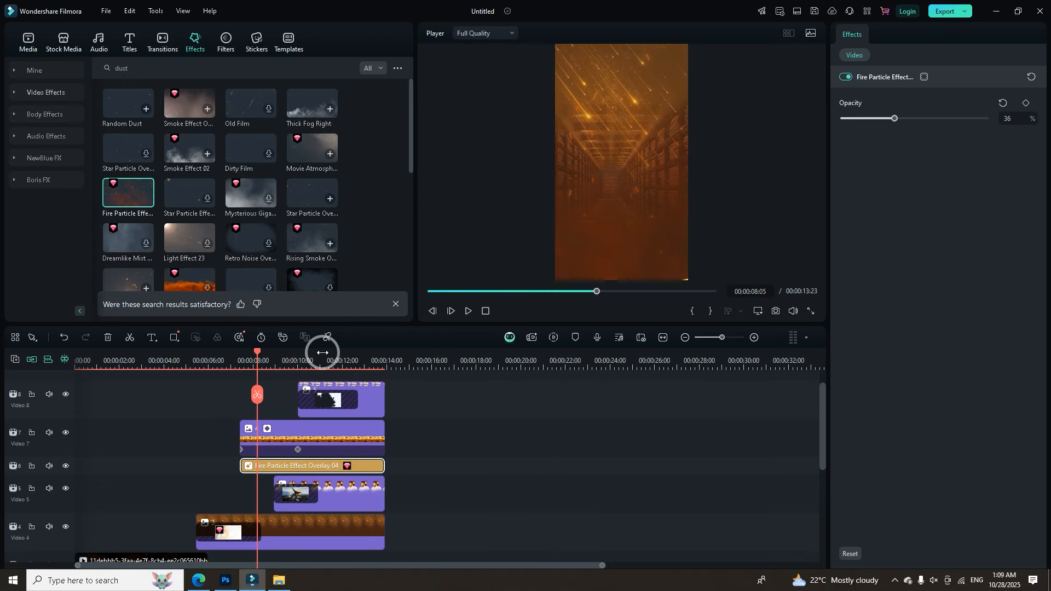
left_click_drag(251, 356, 242, 360)
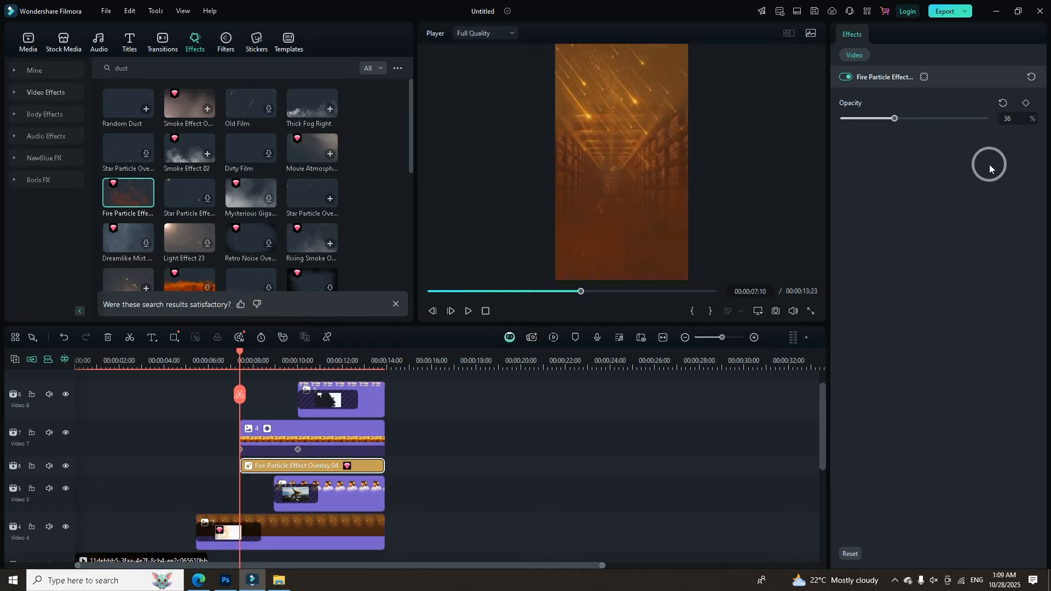
left_click(1022, 103)
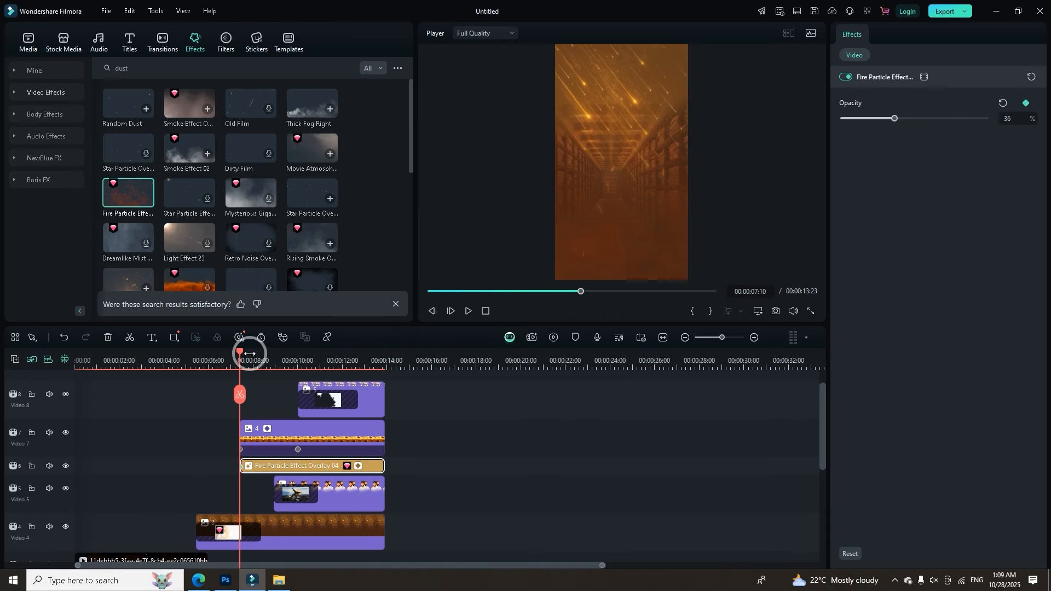
left_click_drag(240, 354, 306, 363)
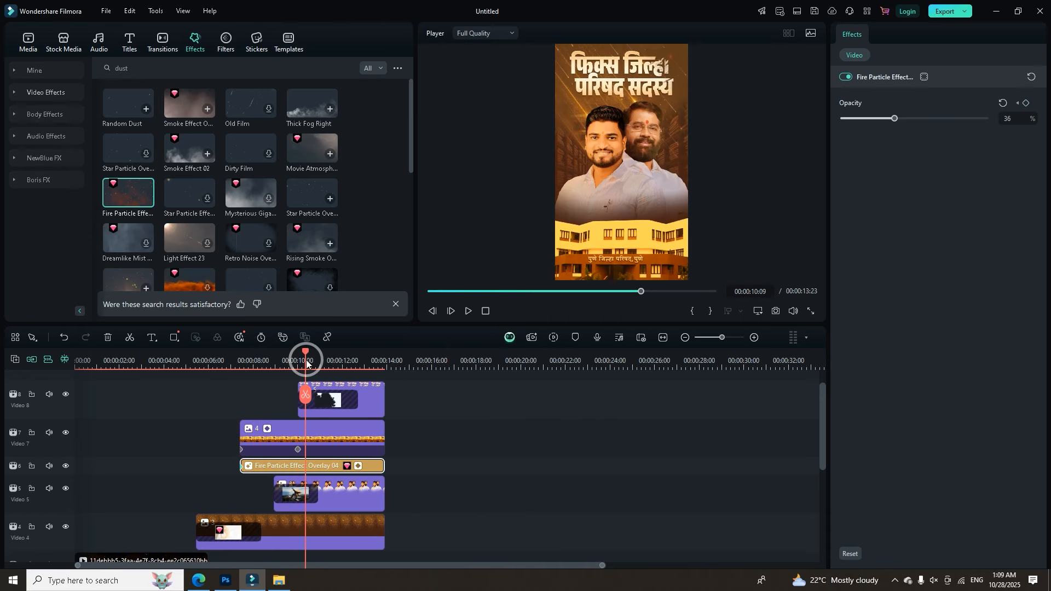
left_click_drag(898, 118, 904, 118)
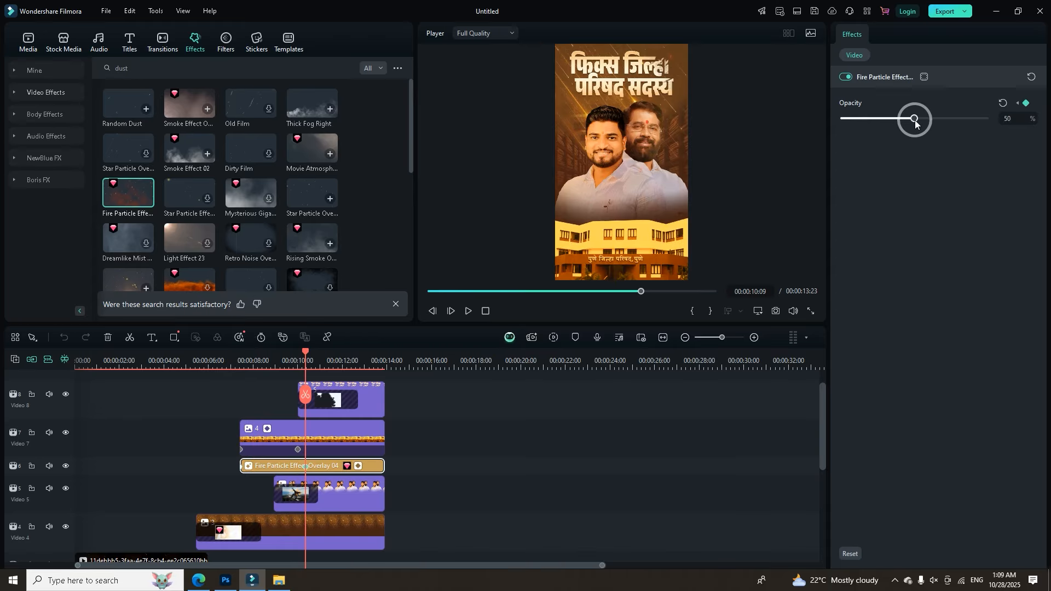
key("space")
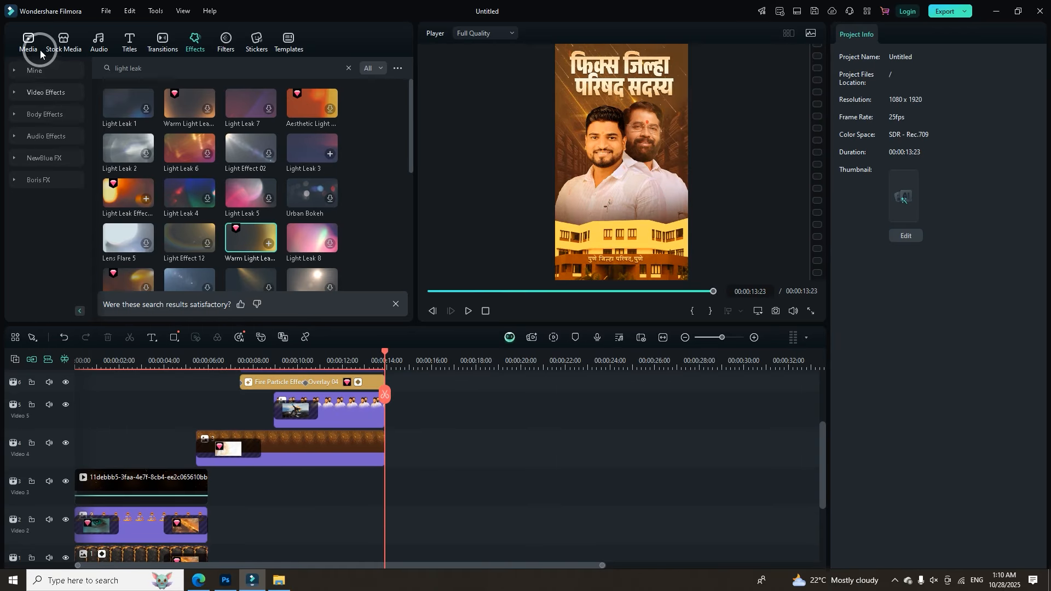
Place image 6 from the project media directly after the background clip on Video 4 and extend it to 00:00:22:12.
left_click(33, 46)
left_click_drag(192, 234, 398, 440)
left_click_drag(384, 355, 370, 356)
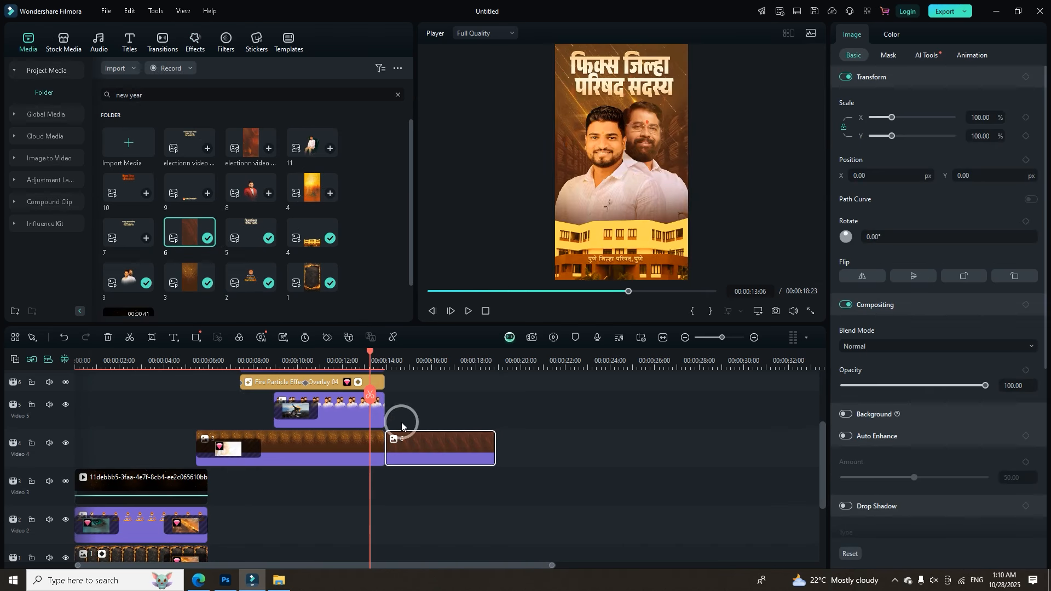
left_click_drag(495, 444, 575, 445)
scroll(440, 450, "up", 1)
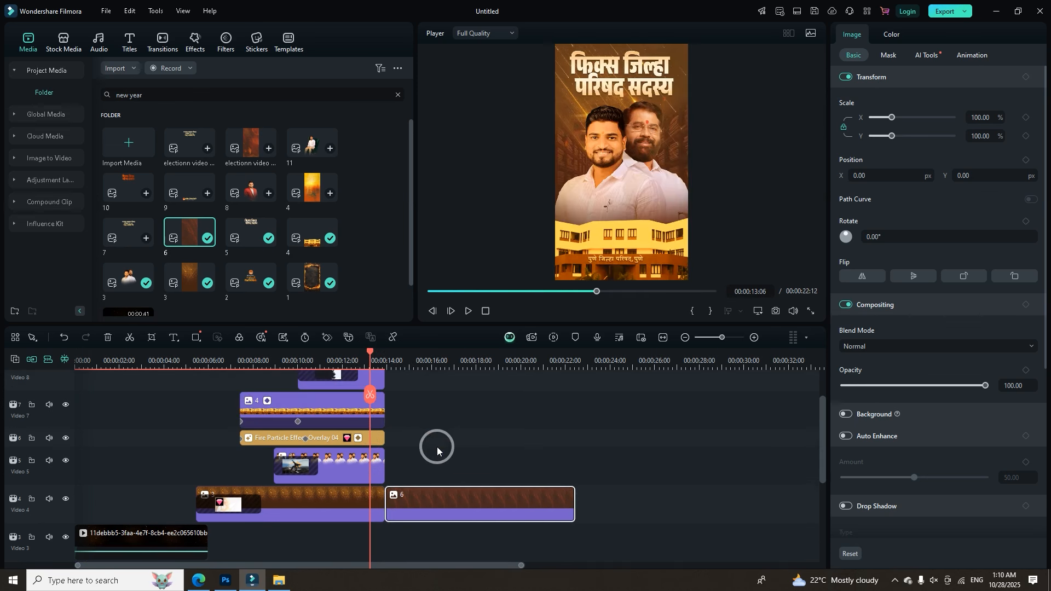
Try a Dissolve transition between the background clip and image 6 on Video 4, play it, and undo it.
left_click(179, 48)
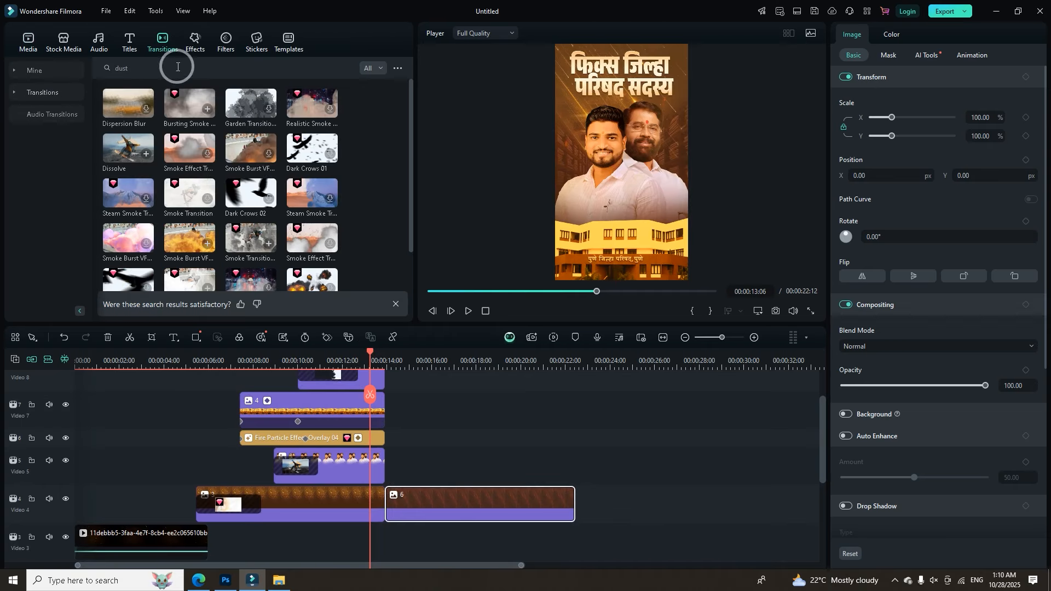
left_click(190, 167)
left_click_drag(128, 149, 385, 515)
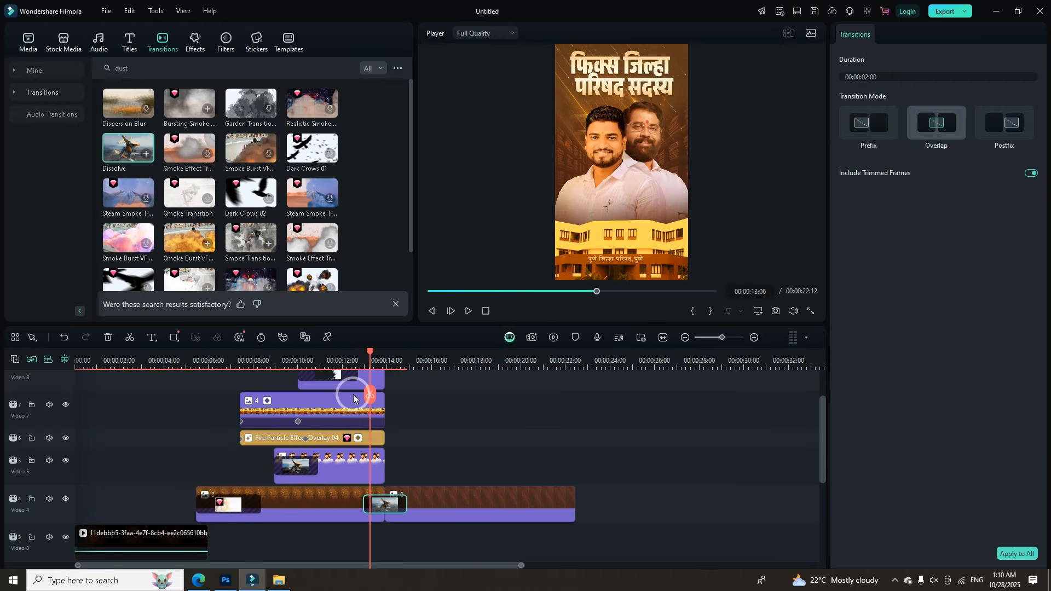
left_click_drag(371, 353, 342, 353)
key("space")
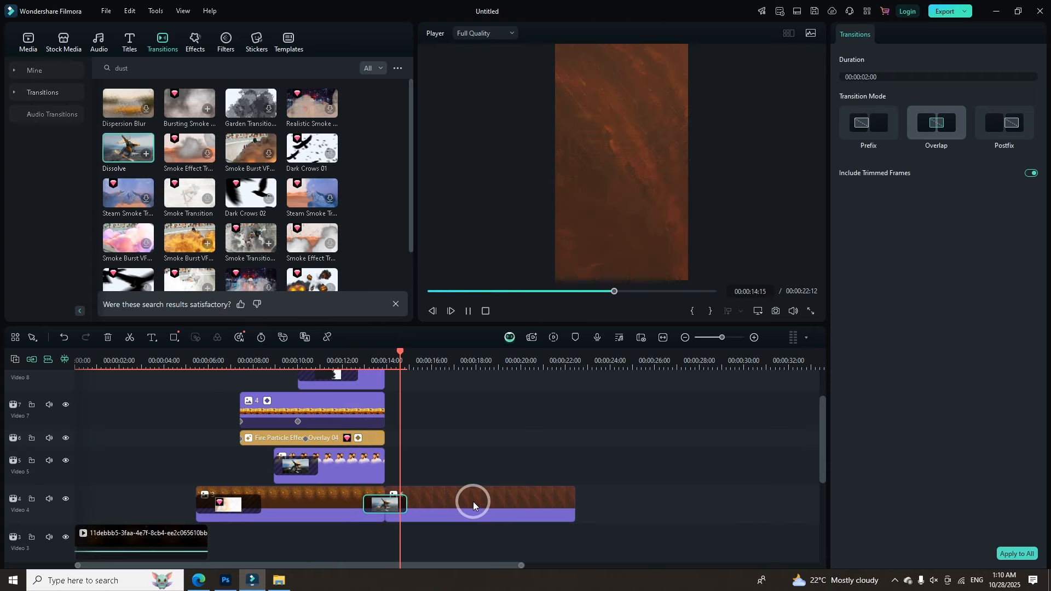
key("space")
key("ctrl+z")
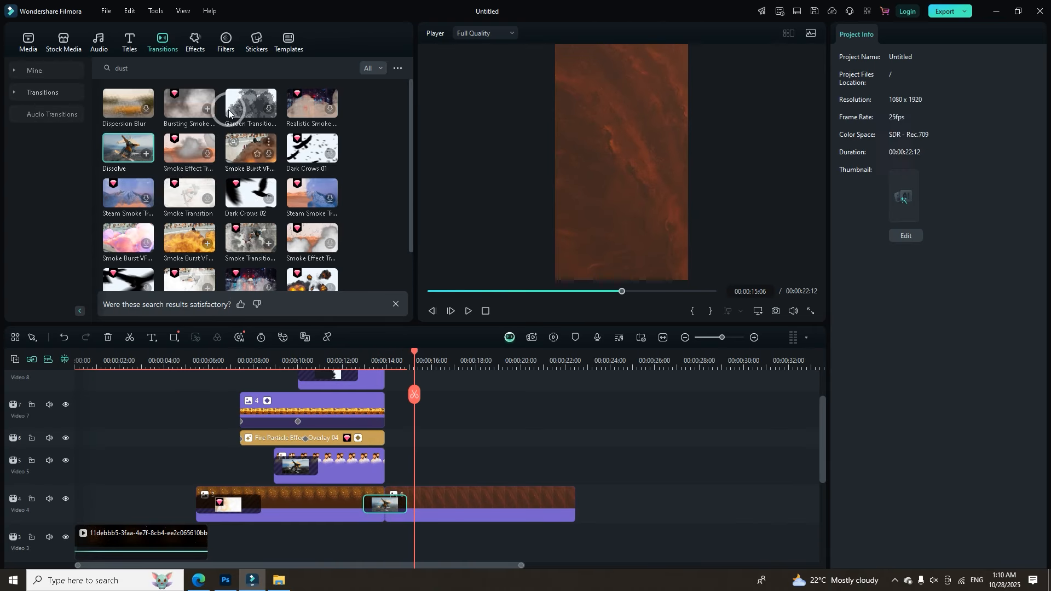
Try the trending Light Leaks transition at the cut between the background clip and image 6, and play it.
scroll(203, 277, "down", 1)
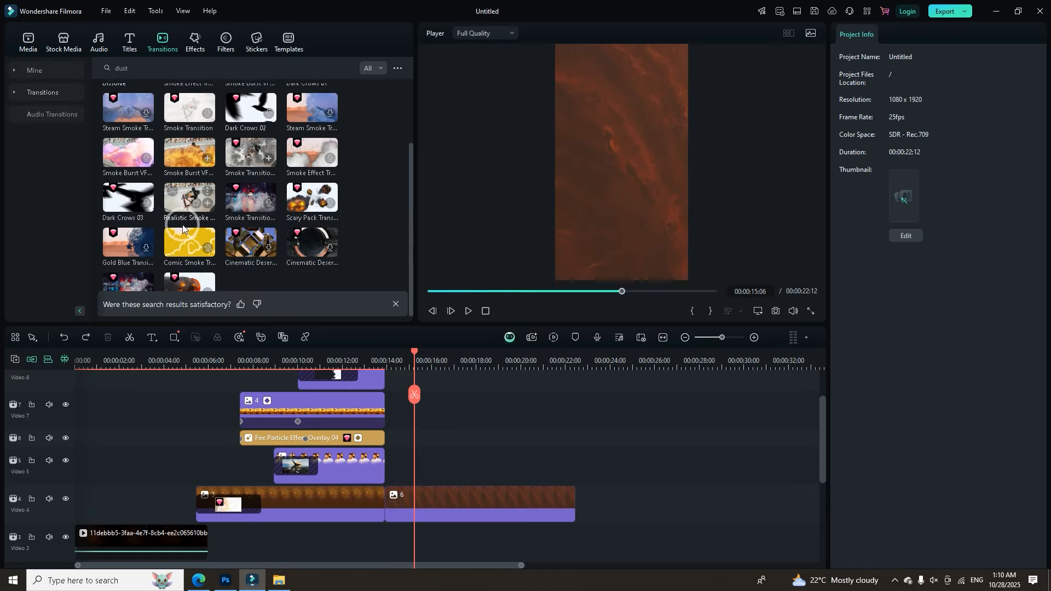
scroll(180, 236, "up", 1)
left_click(41, 92)
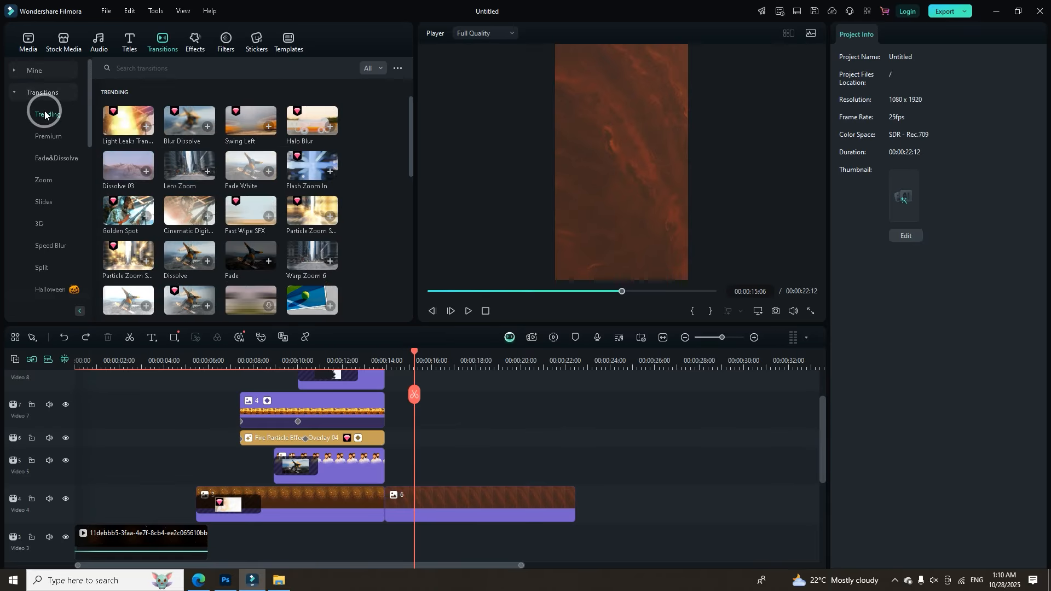
left_click_drag(149, 142, 380, 506)
left_click(349, 358)
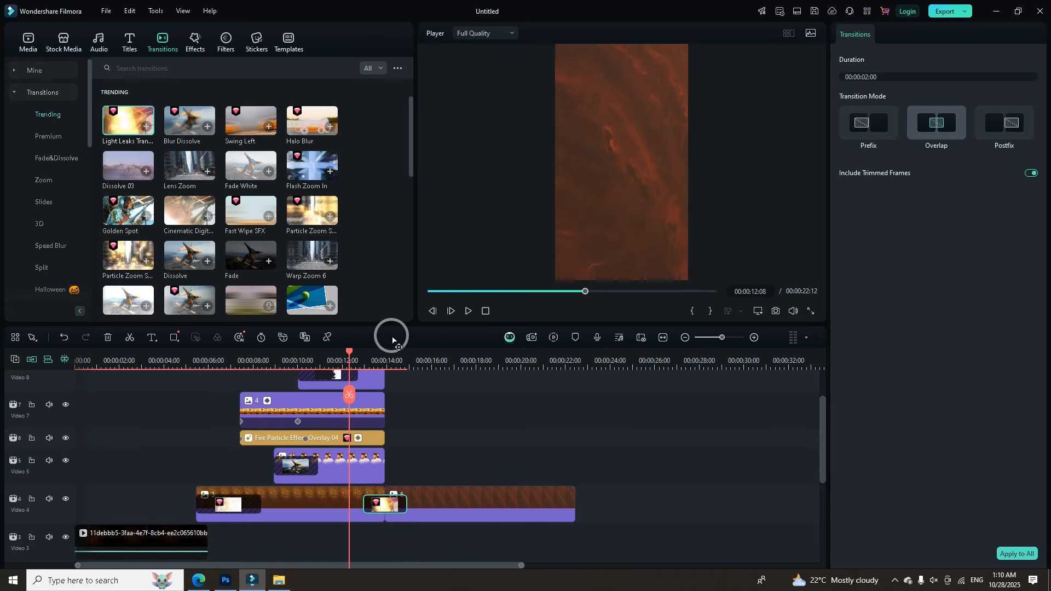
key("space")
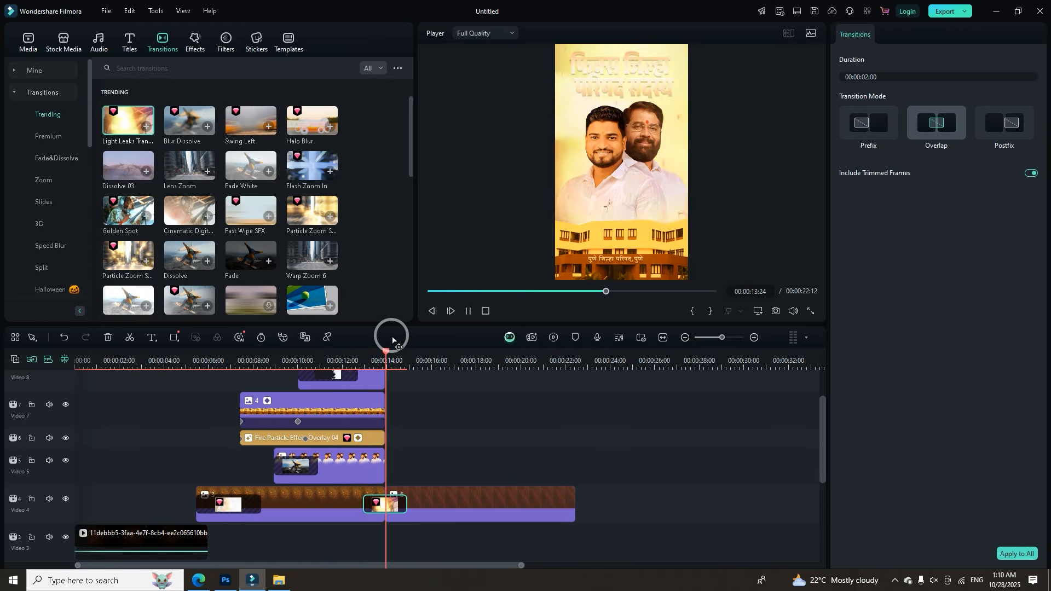
key("space")
Extend the background clip on Video 4 about one second past the layers above, with image 6 starting right after it.
left_click(369, 464)
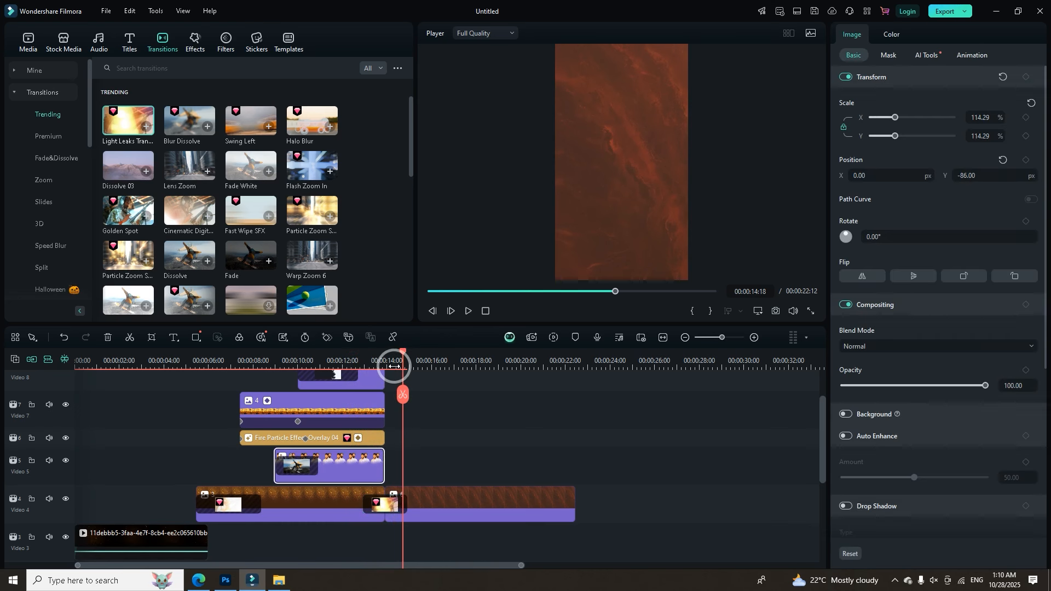
left_click_drag(402, 355, 377, 393)
left_click_drag(383, 492, 445, 508)
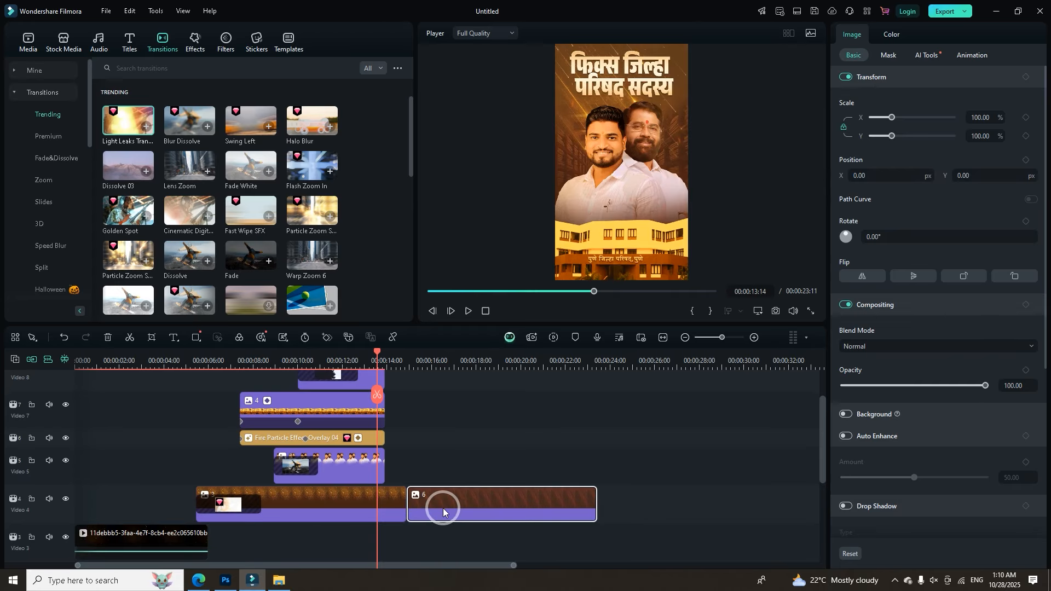
Add the Light Leaks transition at the new cut before image 6, lengthen it to 00:00:02:20, and preview it.
left_click_drag(120, 133, 395, 500)
left_click_drag(360, 365, 359, 361)
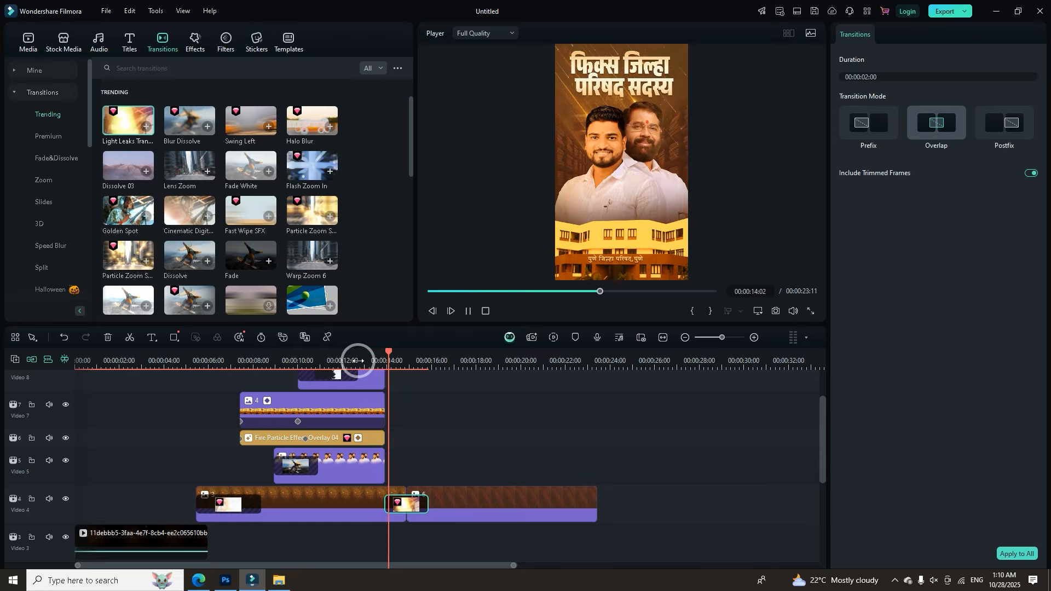
key("space")
left_click_drag(382, 499, 376, 499)
left_click(368, 363)
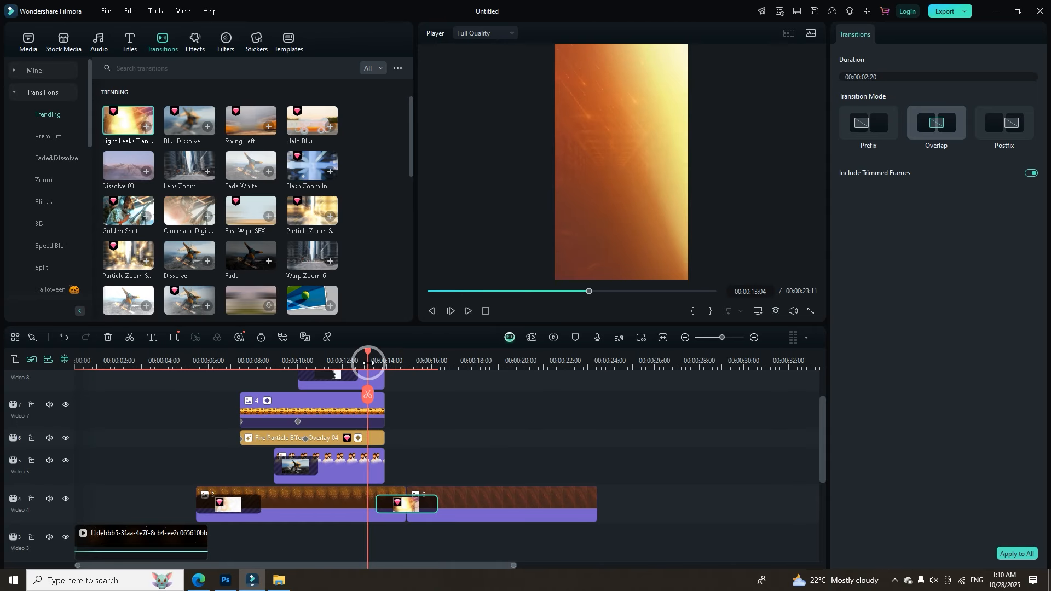
key("space")
key("space")
Add keyframes at 00:00:13:06 to the title clip, the building clip and the portrait clip.
left_click(378, 468)
scroll(398, 431, "up", 1)
left_click_drag(406, 409, 363, 516)
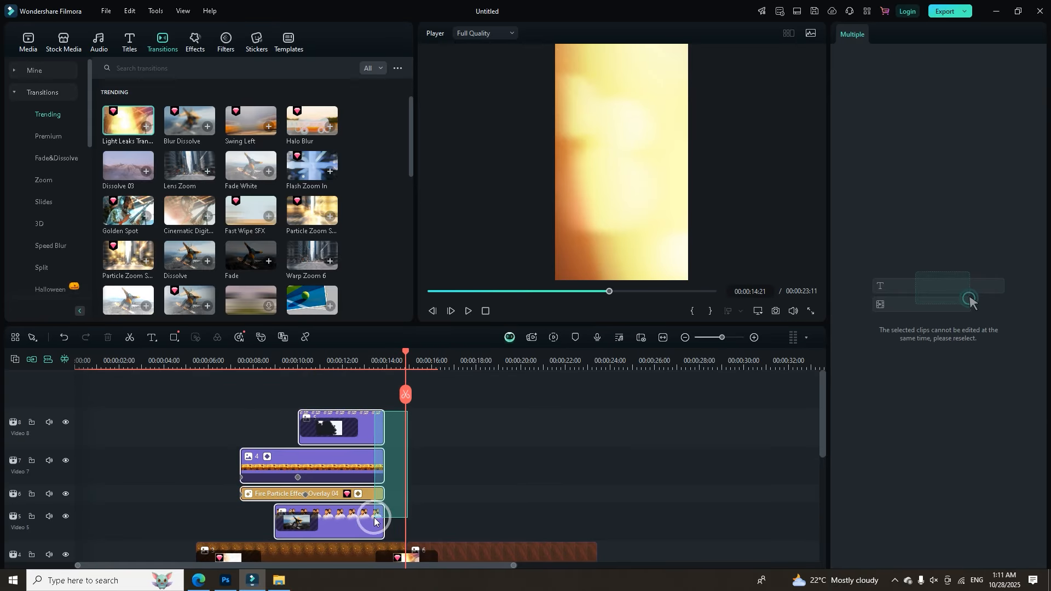
left_click_drag(404, 356, 370, 353)
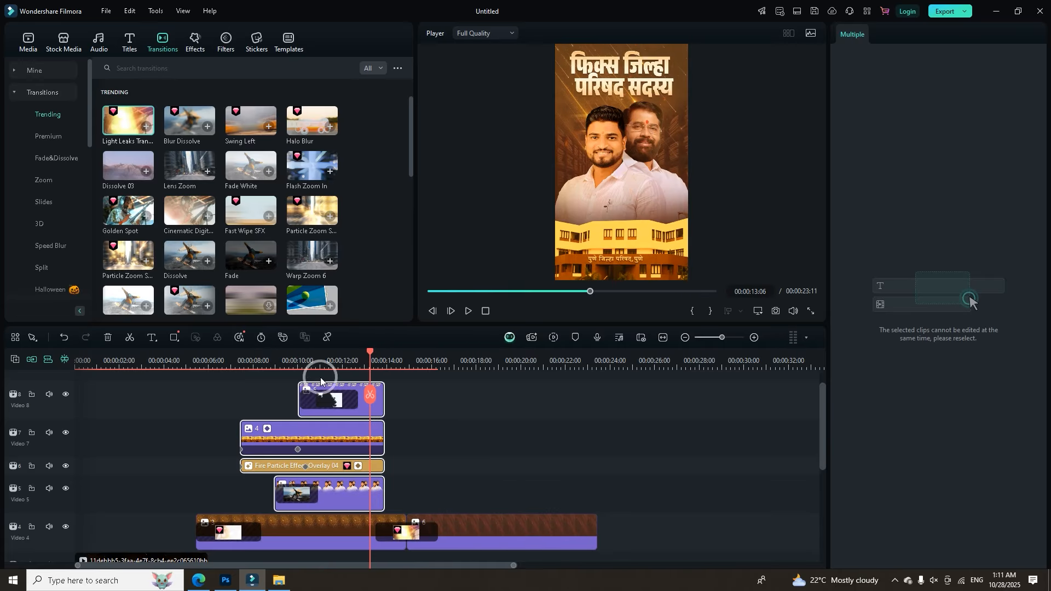
left_click(400, 394)
left_click(378, 398)
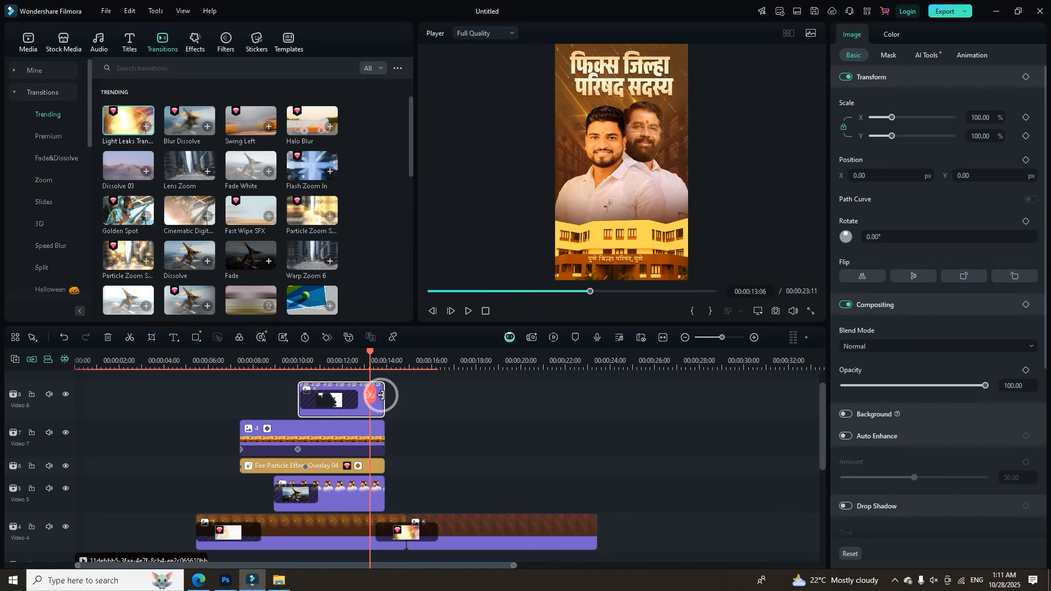
left_click(394, 403)
left_click(380, 397)
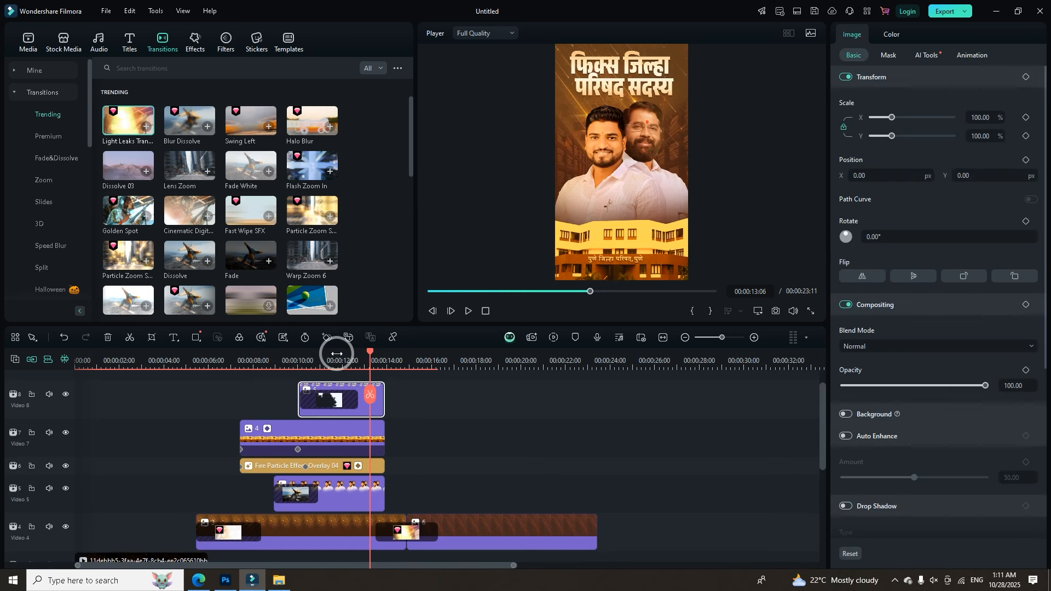
left_click(327, 338)
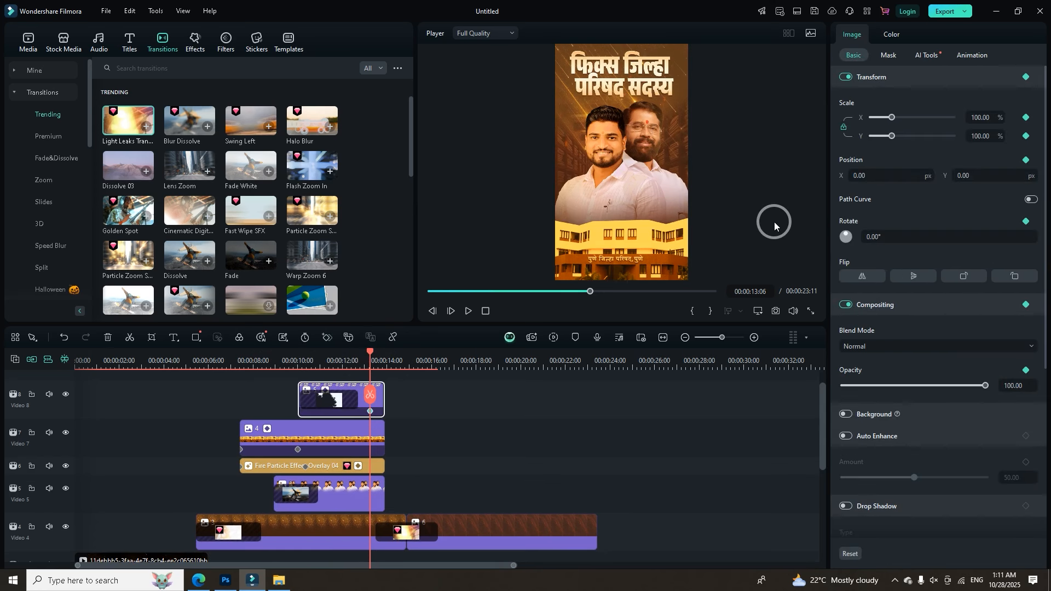
left_click(380, 436)
left_click(328, 338)
left_click(375, 480)
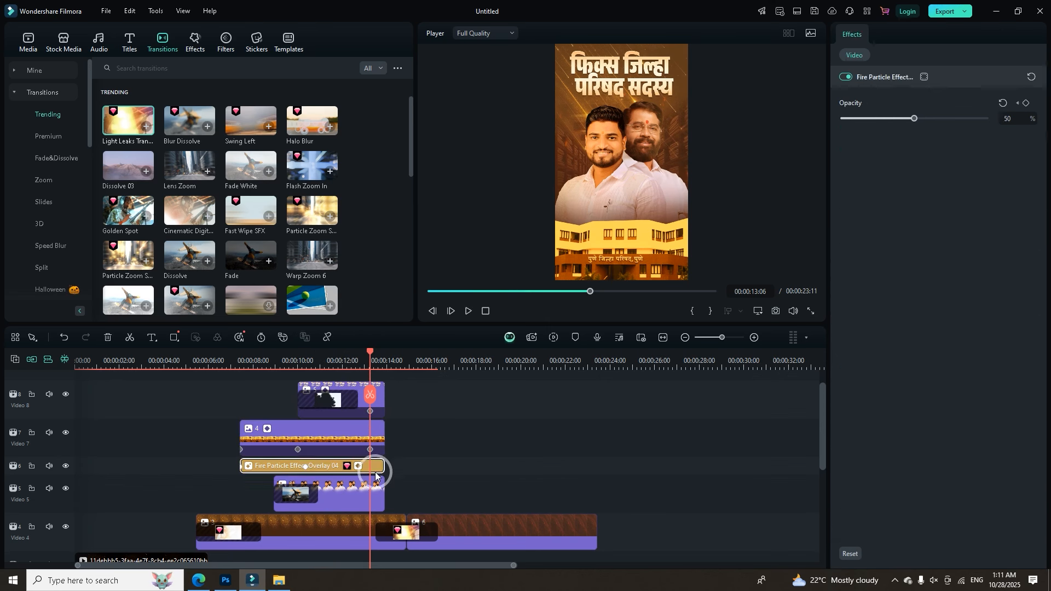
left_click(328, 337)
Set the opacity of the title, building and portrait clips to 0 at 00:00:13:23 and play the fade-out.
left_click_drag(369, 352, 384, 355)
left_click(377, 411)
left_click_drag(985, 385, 842, 385)
left_click(378, 430)
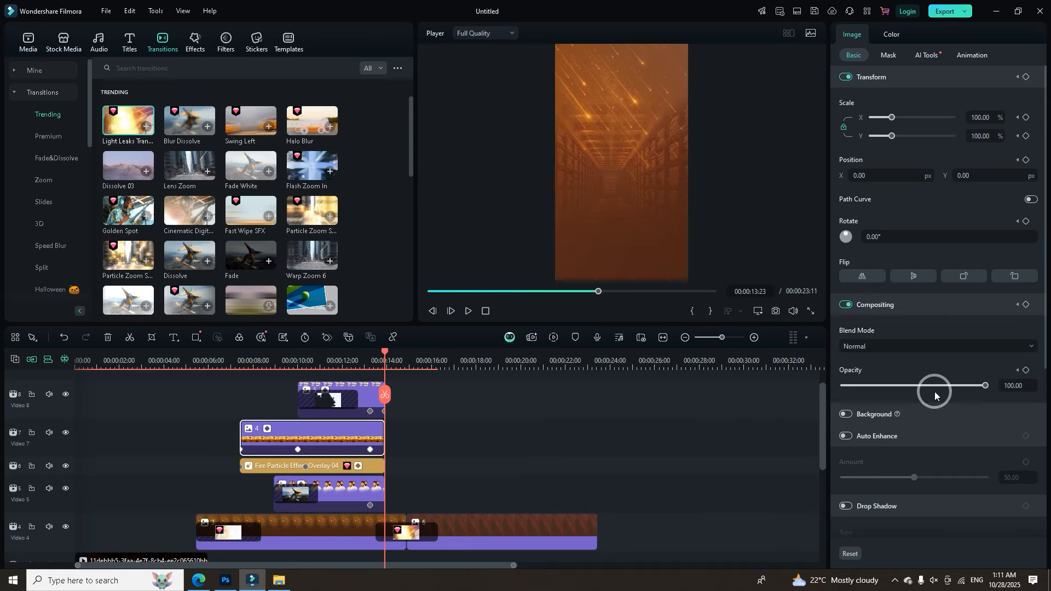
left_click_drag(875, 386, 740, 402)
left_click(374, 491)
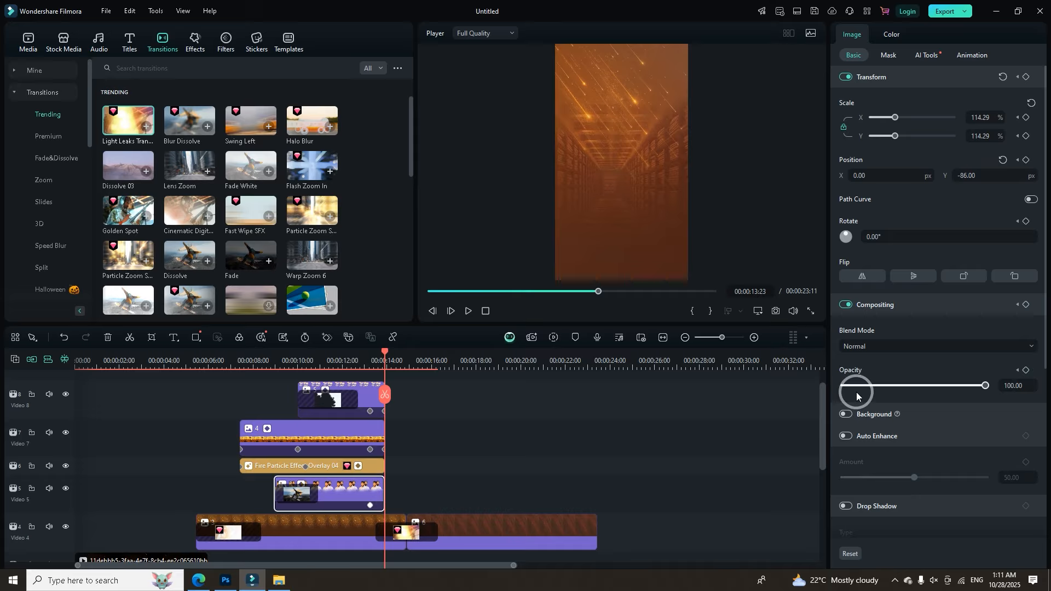
left_click(337, 353)
key("space")
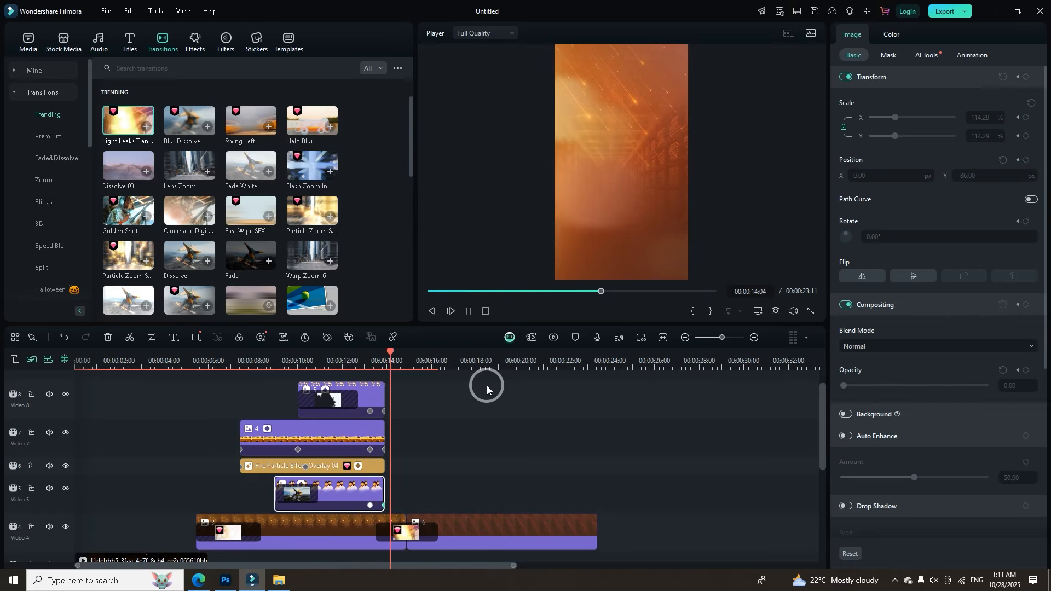
key("space")
Delete the Light Leaks transition before image 6, shorten the preceding background clip slightly and move image 6 up against it.
left_click(407, 531)
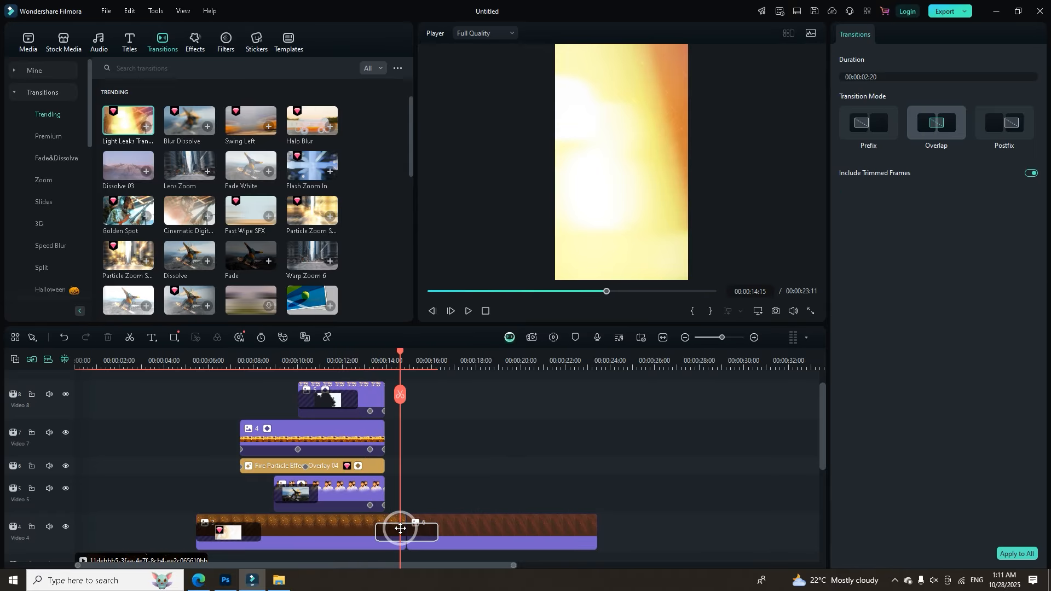
key("Delete")
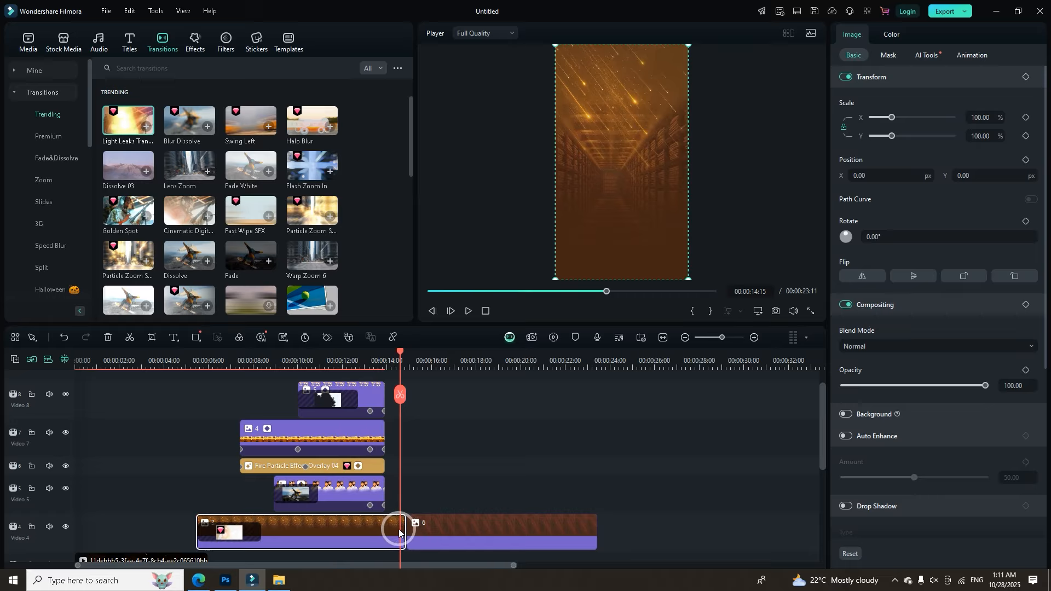
left_click_drag(403, 529, 428, 531)
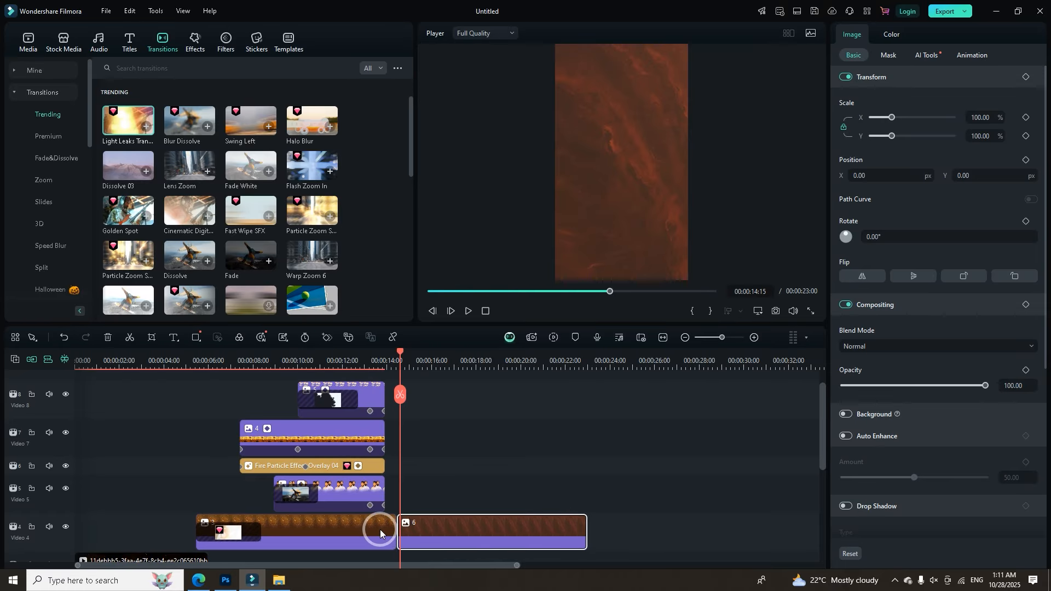
scroll(429, 501, "down", 1)
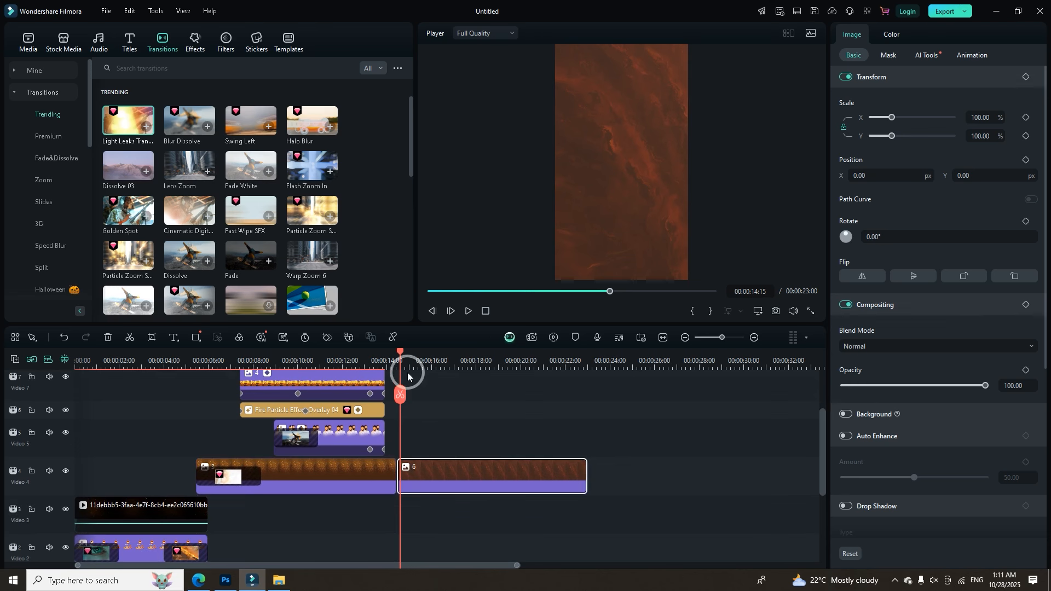
Add the Light Leaks transition again at the cut before image 6 and play the scene change.
left_click_drag(398, 354, 364, 354)
left_click(422, 427)
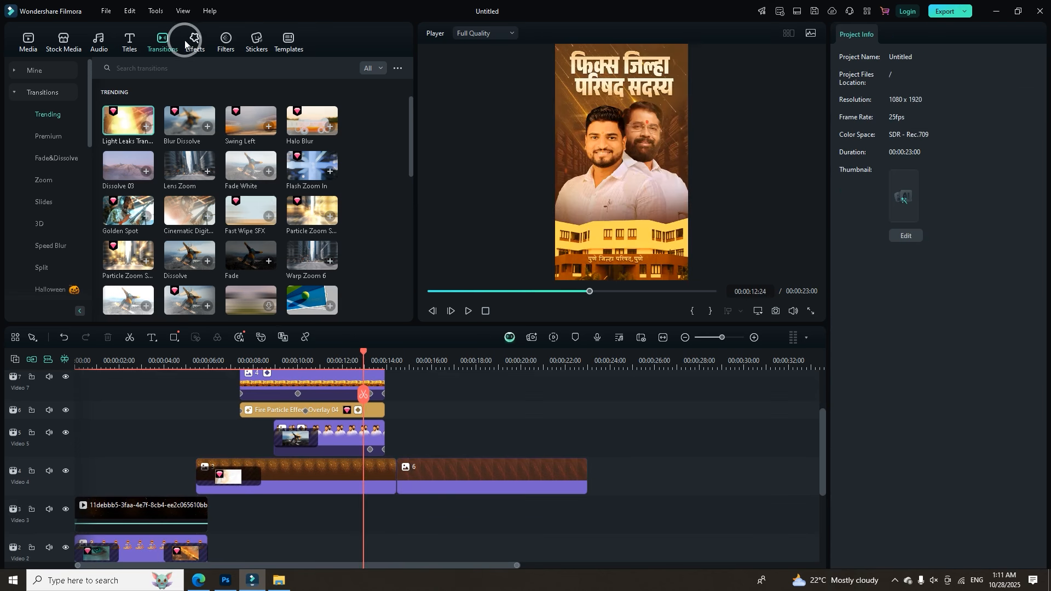
left_click_drag(128, 116, 395, 474)
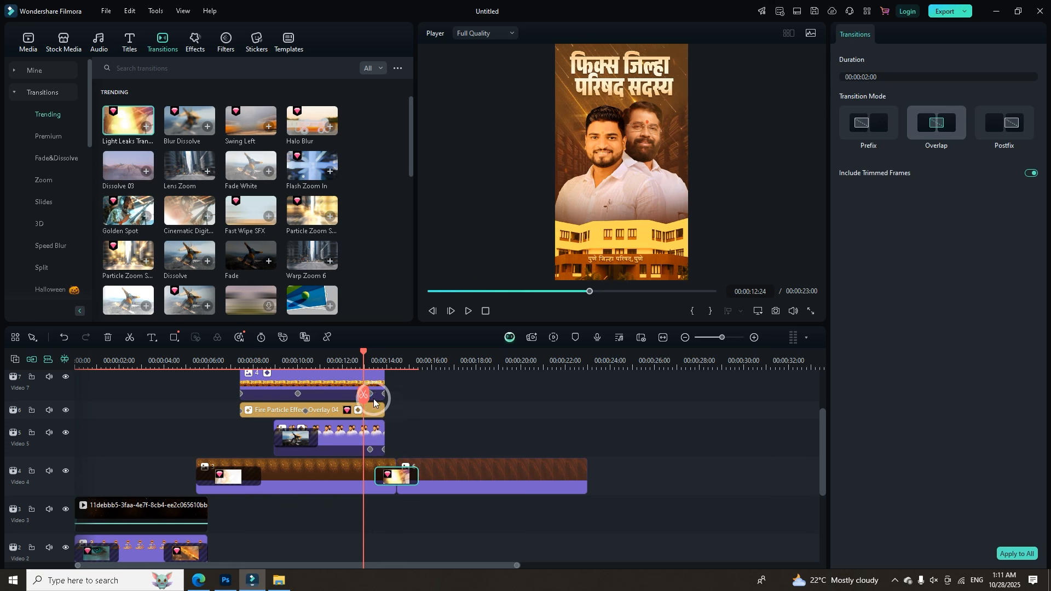
key("space")
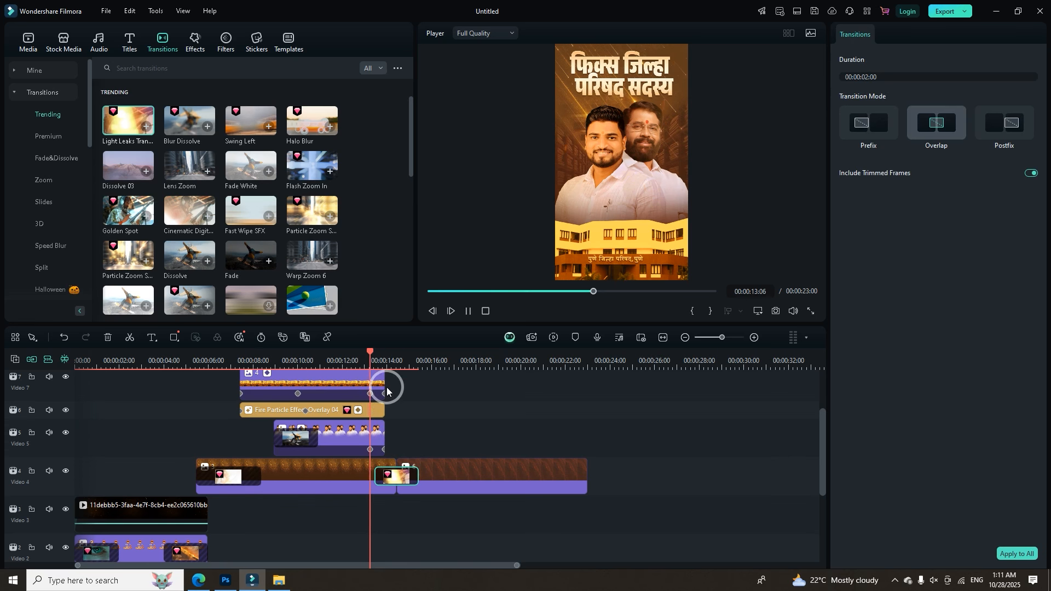
scroll(386, 387, "down", 1)
key("space")
scroll(439, 452, "up", 3)
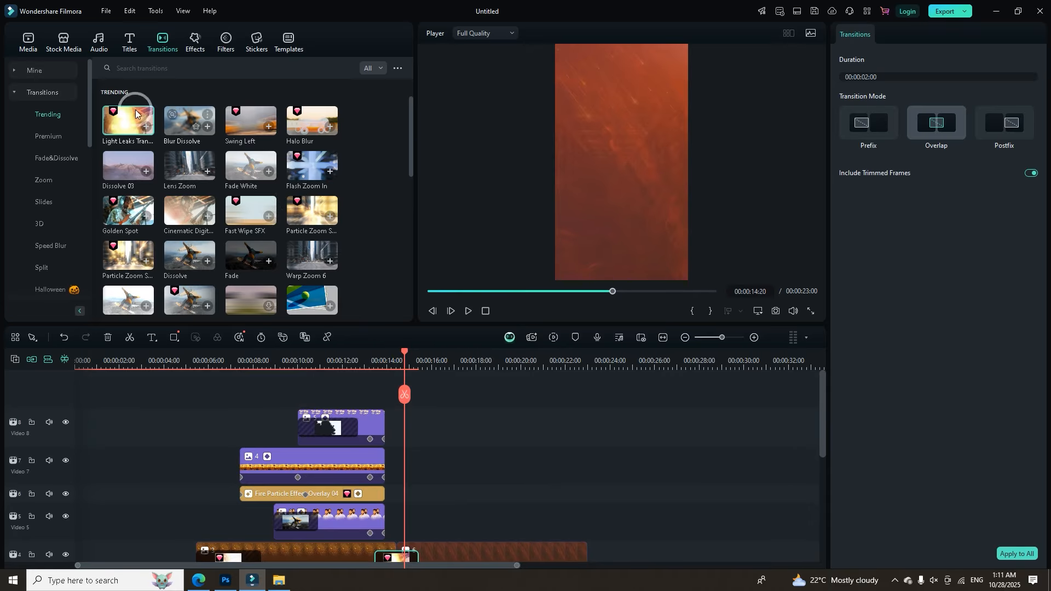
Place image 11 on Video 5 at 00:00:14:20, extend it to 00:00:21:18 and trim image 6 to the same end.
left_click(31, 41)
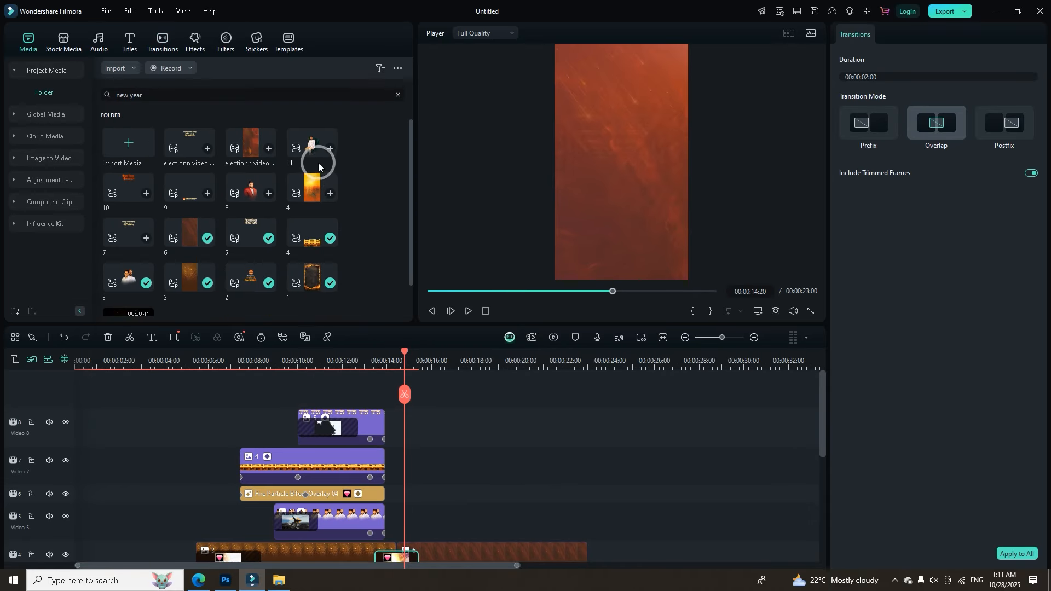
left_click_drag(310, 154, 414, 526)
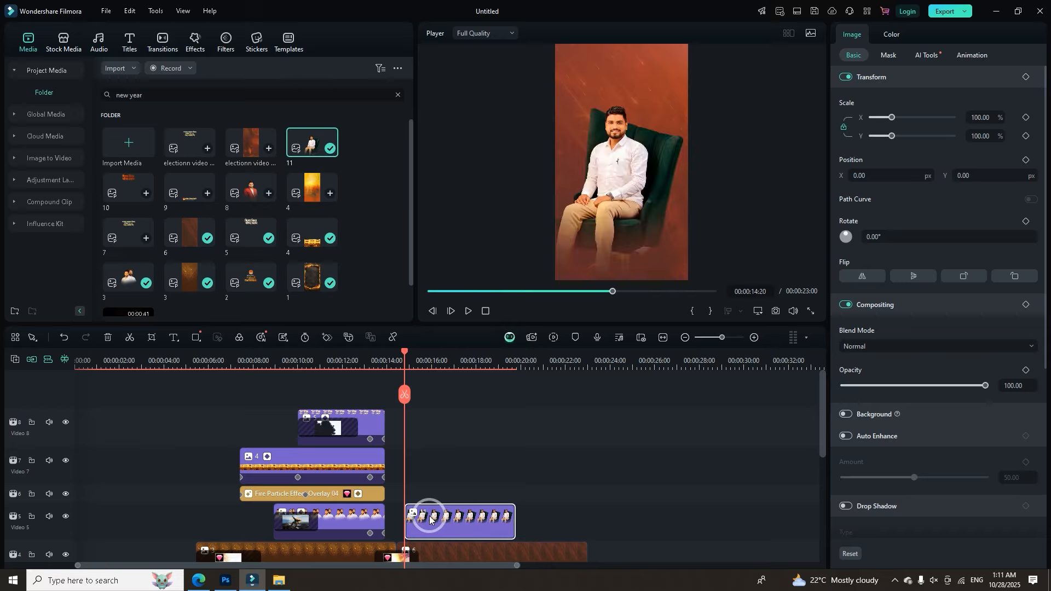
left_click_drag(515, 523, 558, 501)
scroll(565, 532, "down", 2)
left_click(585, 506)
scroll(492, 487, "up", 1)
left_click(453, 492)
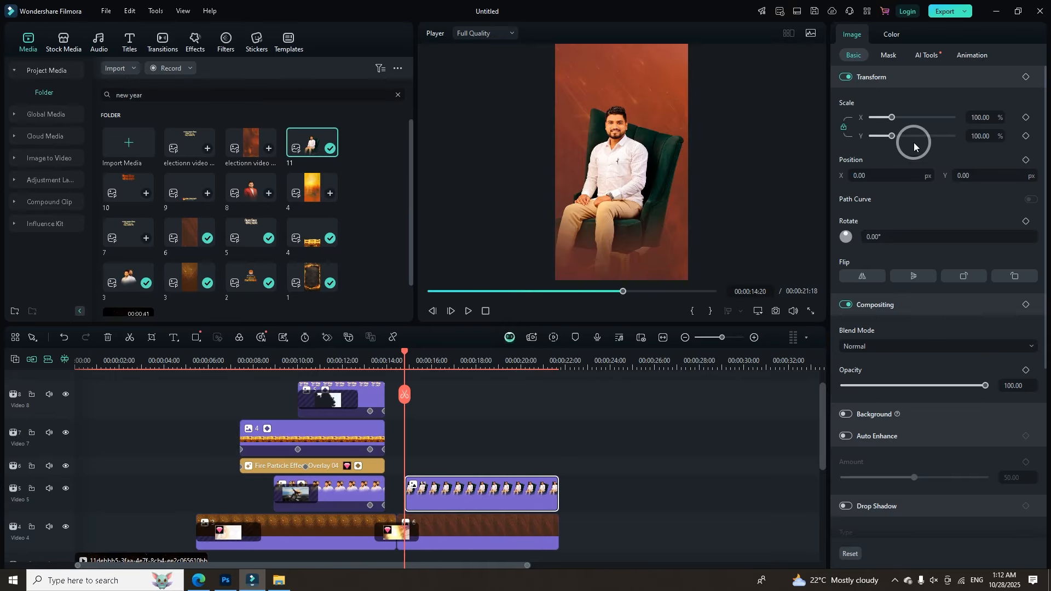
Scale the seated portrait to 117.01%, move it below the frame at Y -1712, and add a keyframe at 00:00:14:20.
left_click_drag(892, 117, 896, 117)
left_click(953, 175)
mouse_move(952, 174)
left_mouse_down()
mouse_move(965, 173)
mouse_move(873, 173)
mouse_move(957, 174)
left_mouse_up()
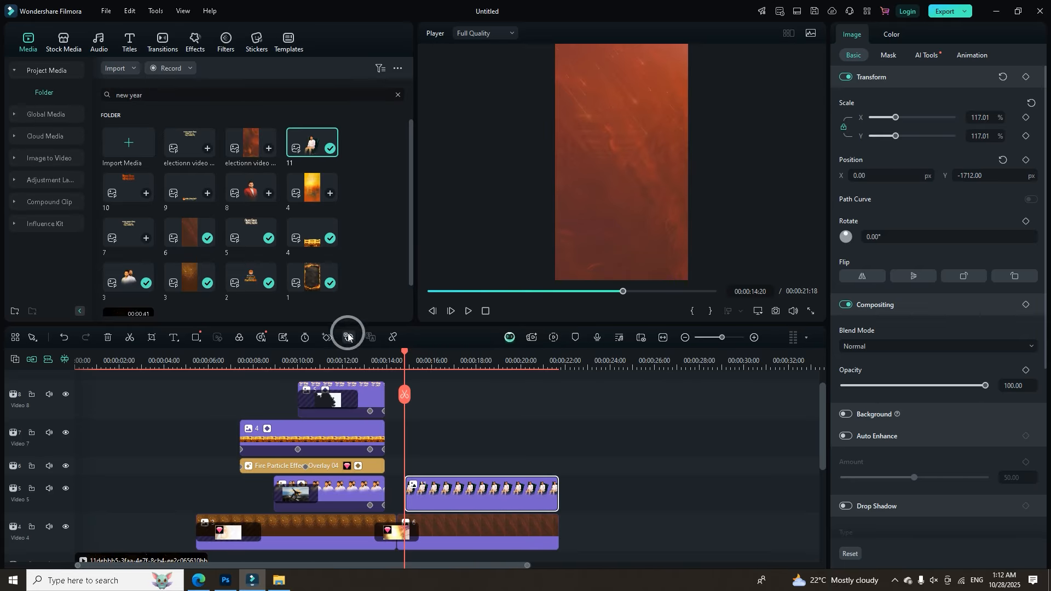
left_click(327, 337)
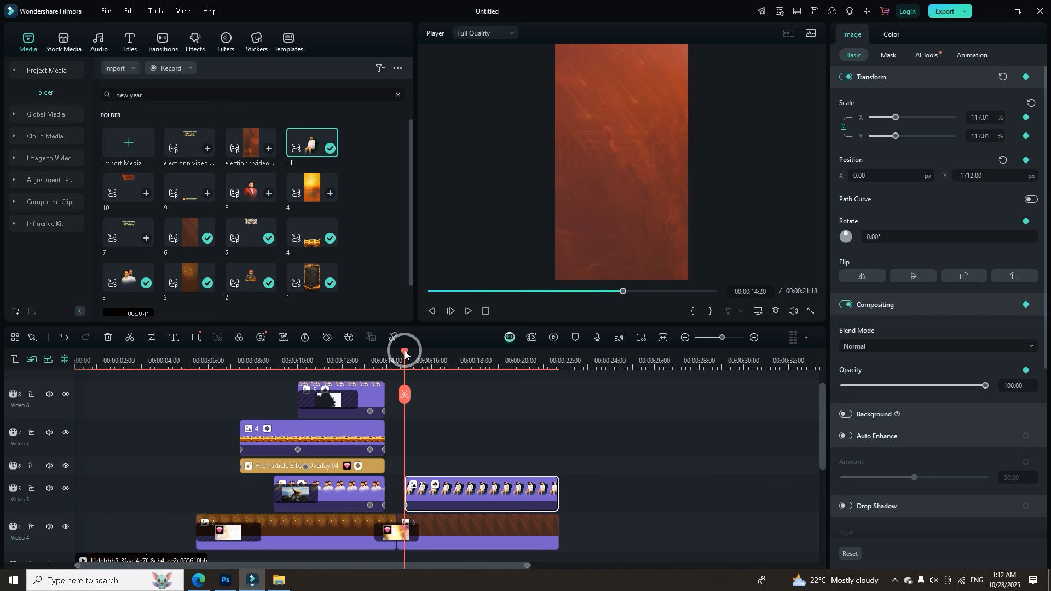
Keyframe the seated portrait's position to Y -85 at 00:00:17:15 and its scale to 127.89% at 00:00:18:15.
left_click_drag(409, 353, 467, 355)
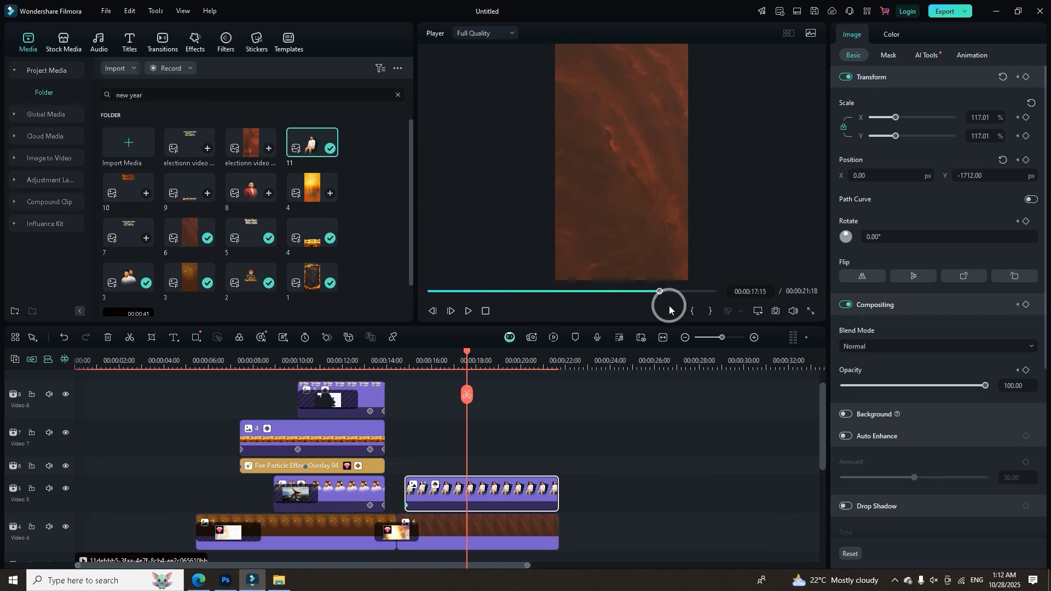
left_click(1006, 162)
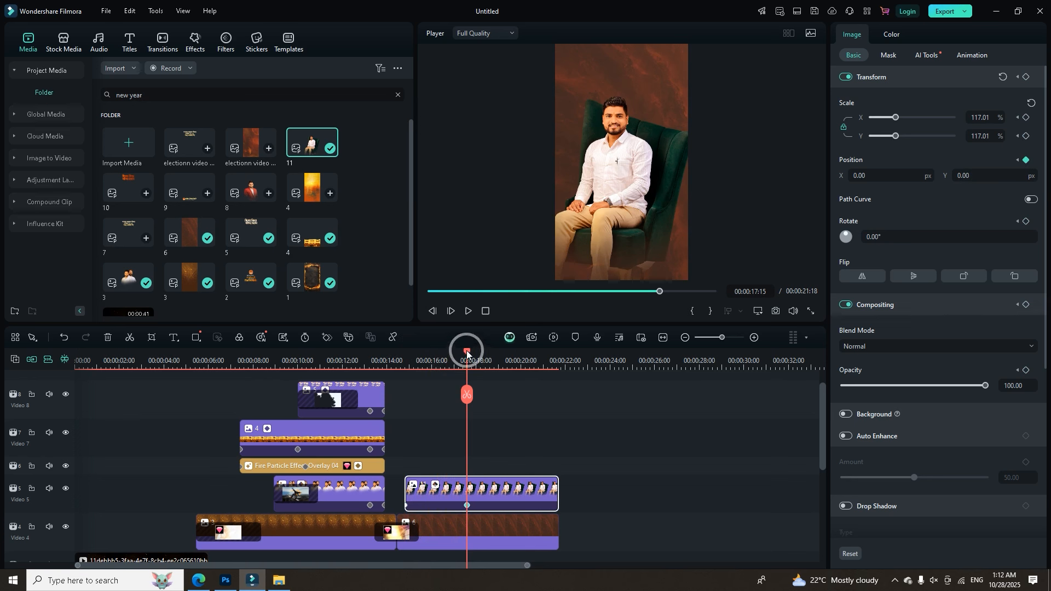
left_click_drag(468, 354, 490, 357)
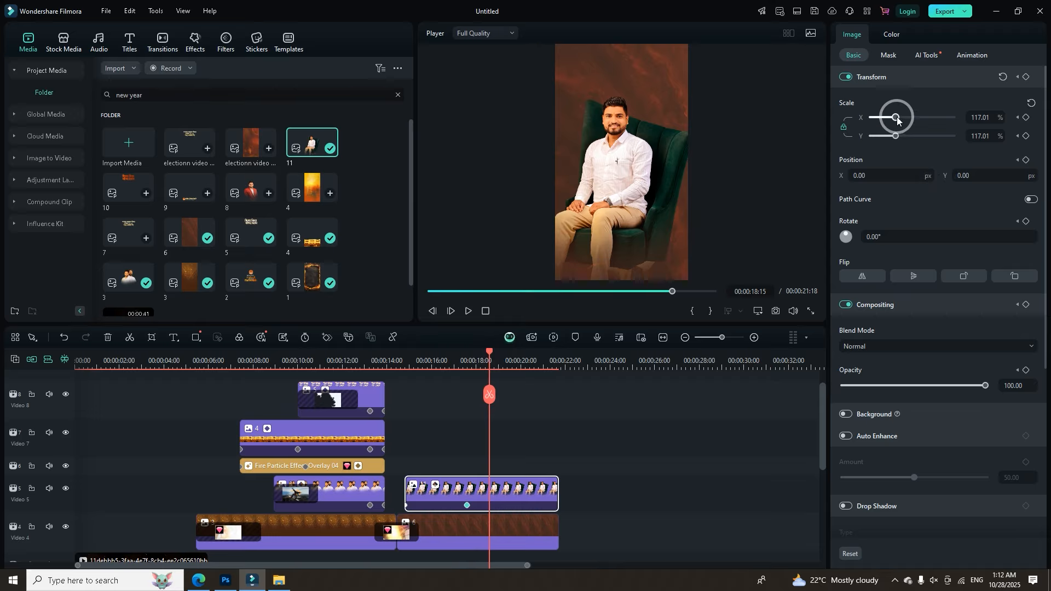
left_click_drag(898, 117, 899, 119)
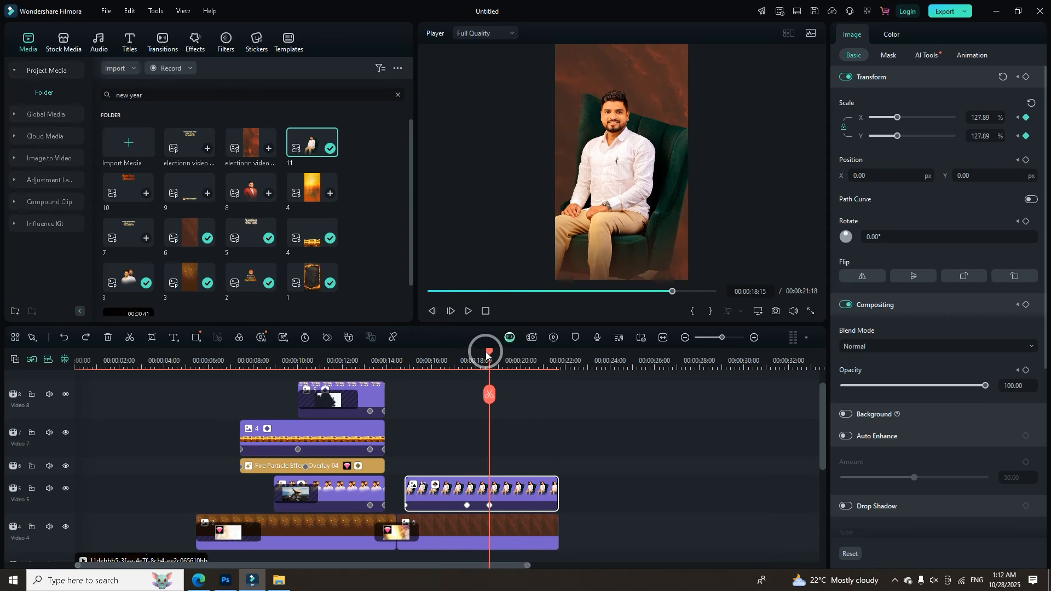
left_click_drag(487, 353, 470, 361)
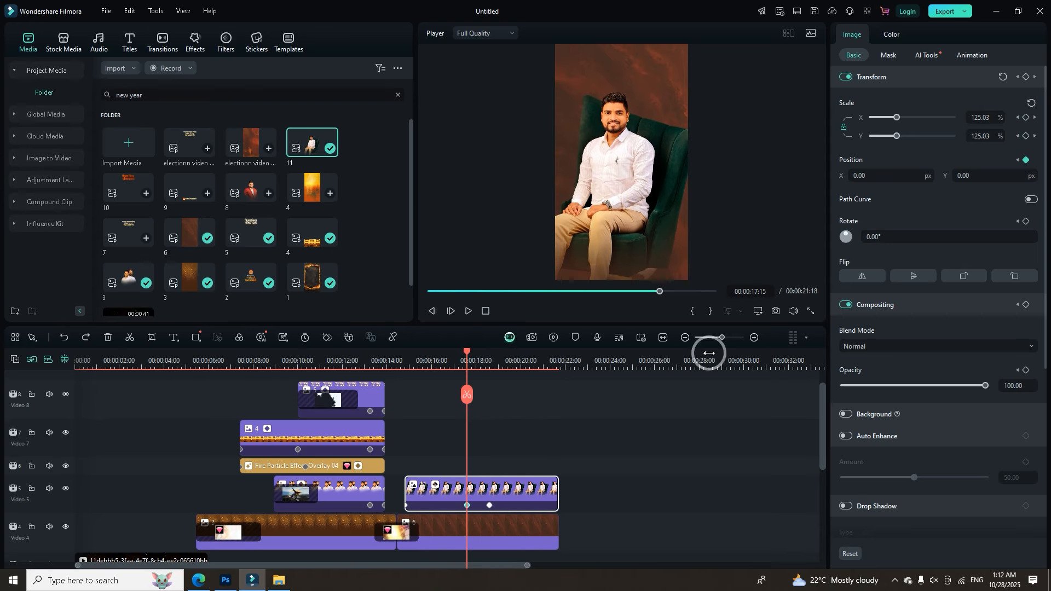
left_click_drag(963, 178, 967, 178)
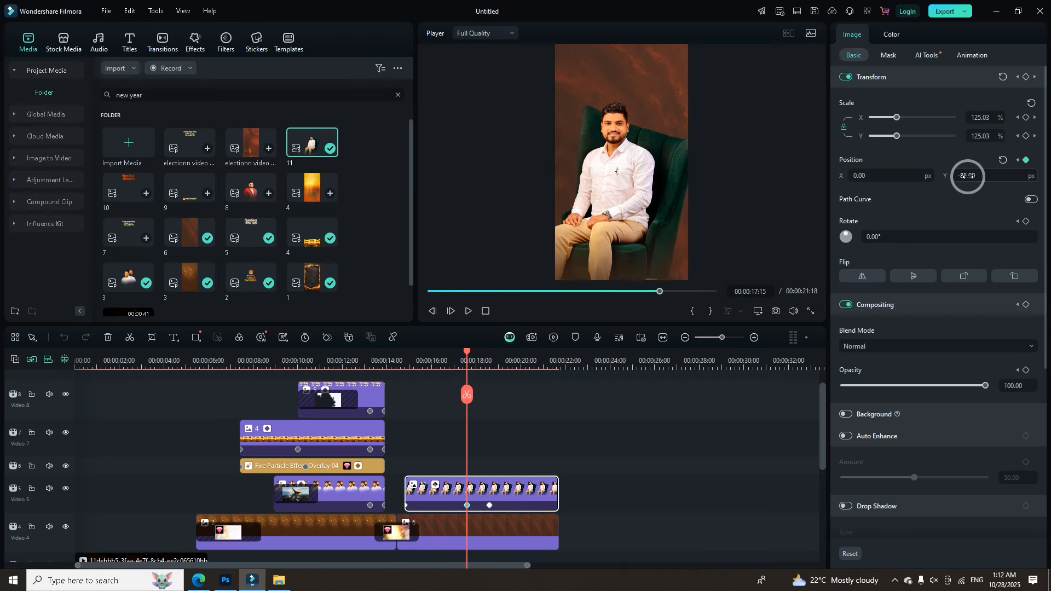
Move the seated portrait's last scale keyframe to 00:00:18:22 and set its scale to 138.78%.
left_click_drag(468, 353, 489, 356)
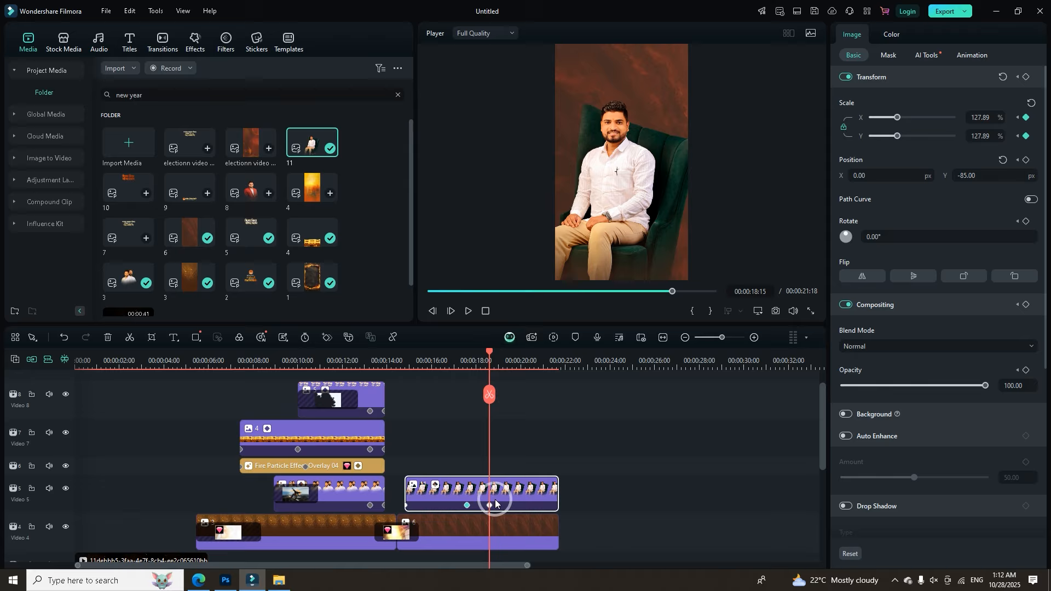
left_click_drag(490, 507, 497, 507)
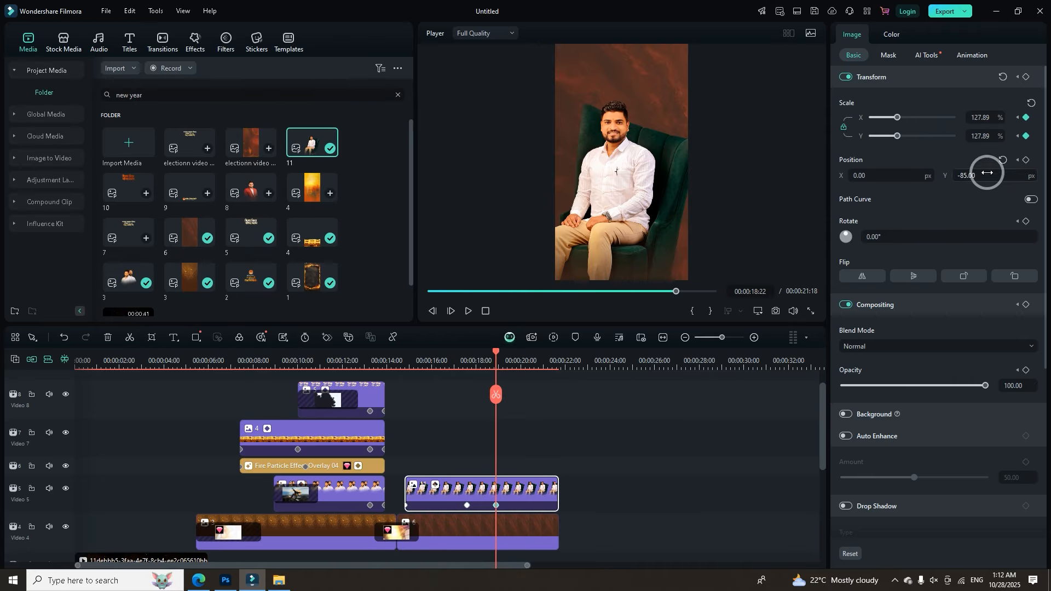
left_click_drag(898, 117, 901, 118)
left_click(556, 341)
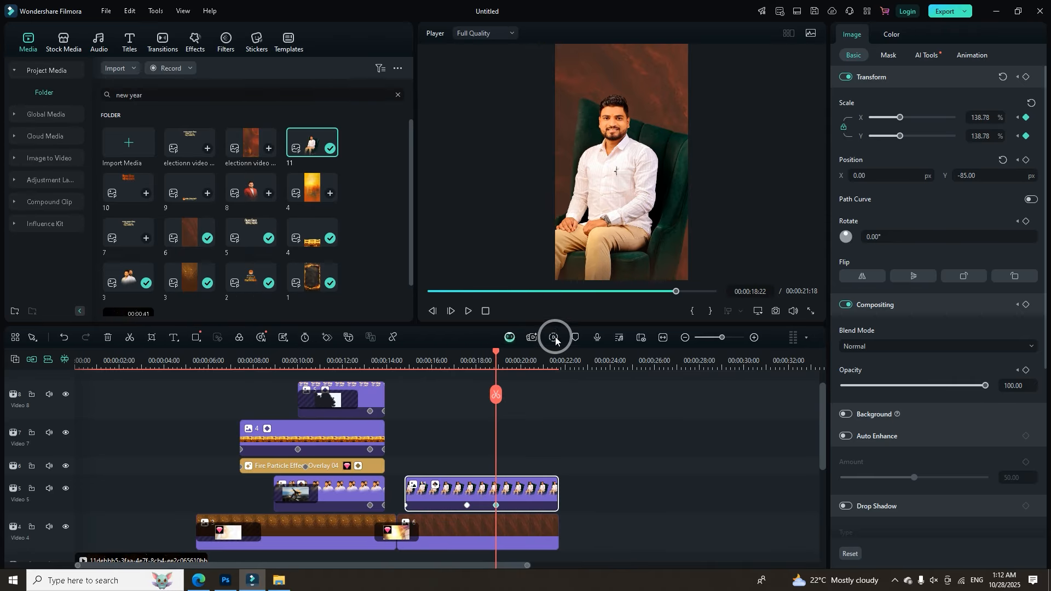
Add another scale keyframe of 130.61% shortly after 00:00:18:22 on the seated portrait and play the animation.
left_click_drag(499, 357, 512, 356)
left_click(900, 119)
left_click_drag(899, 120, 898, 117)
left_click(771, 227)
left_click_drag(513, 358, 387, 413)
left_click(504, 340)
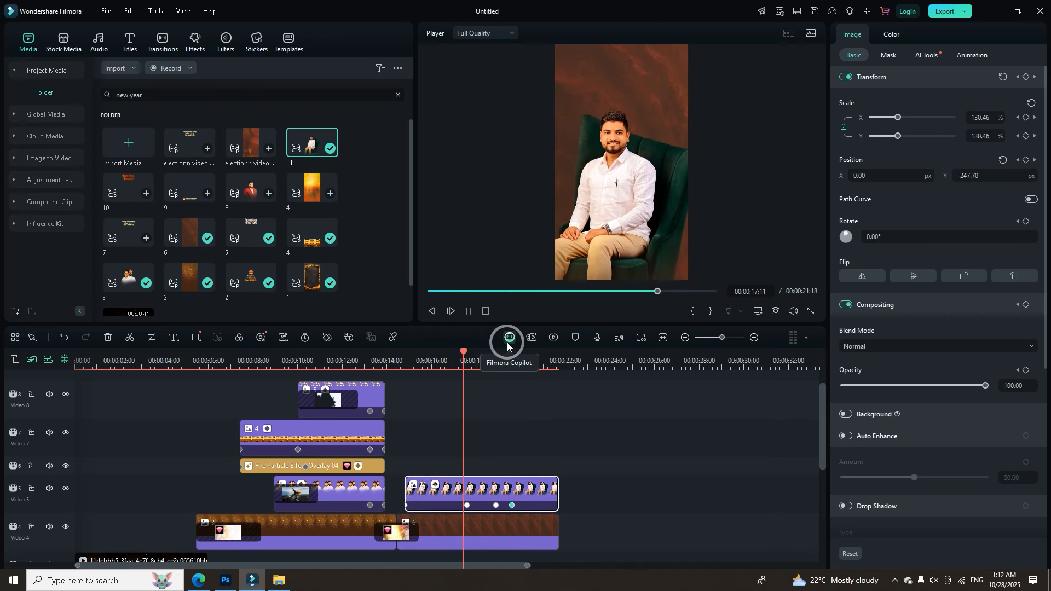
key("space")
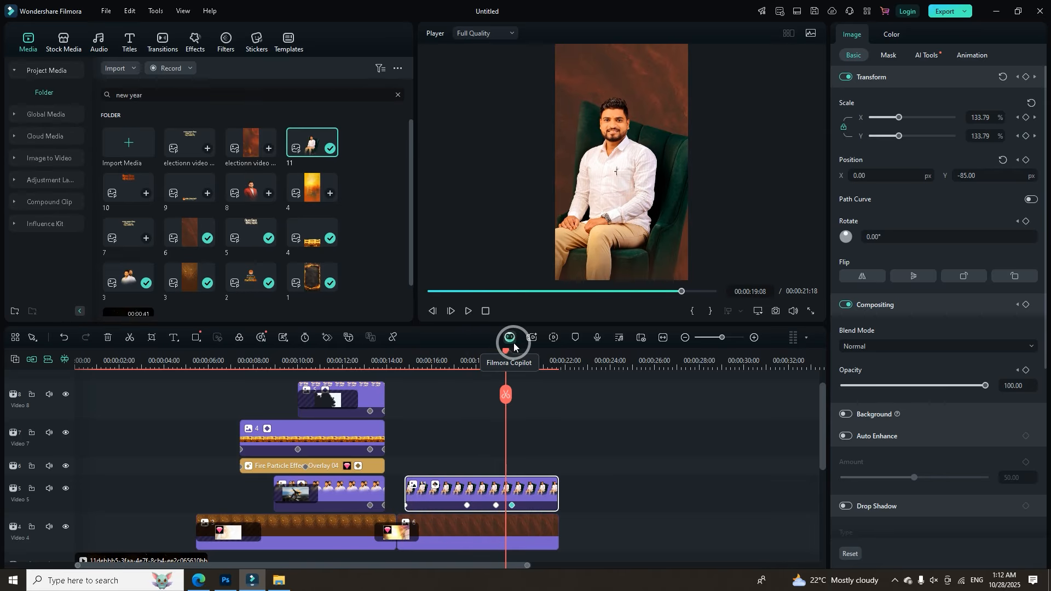
Lower the seated portrait to Y -392 at the 00:00:17:15 keyframe and play its entrance.
left_click_drag(461, 383, 463, 435)
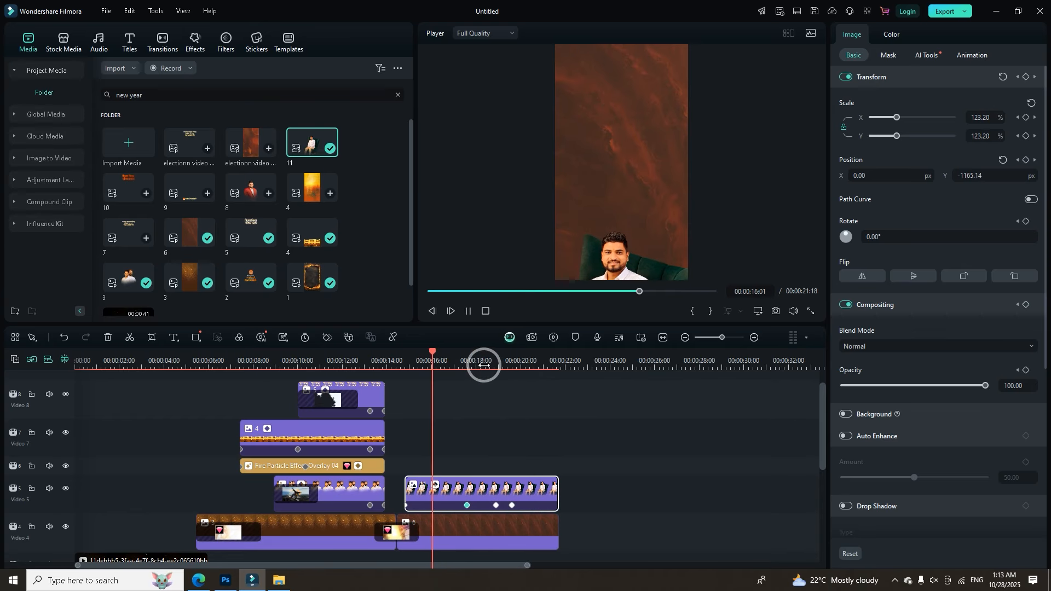
key("space")
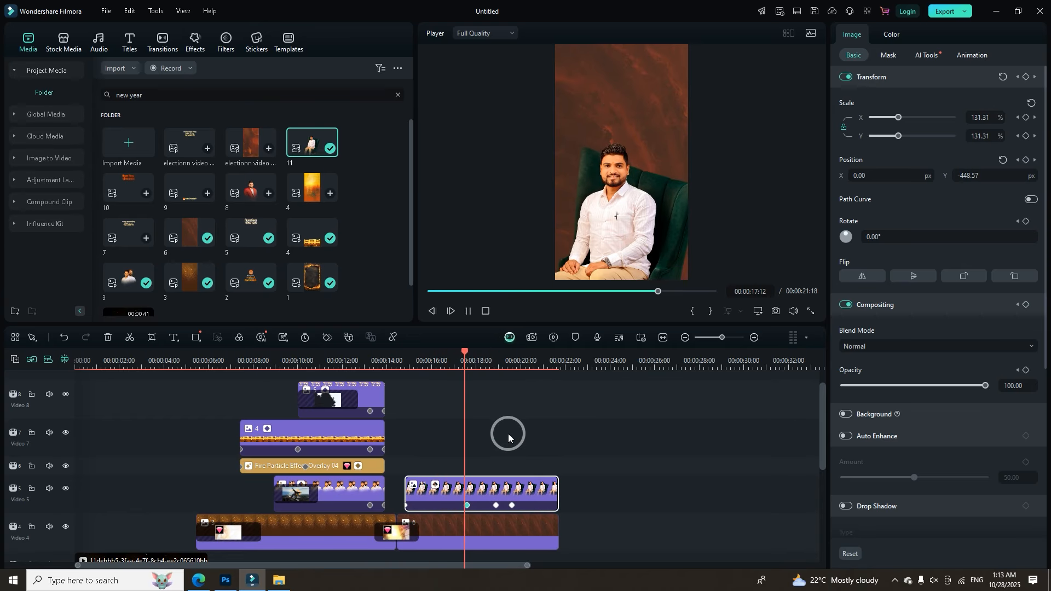
key("space")
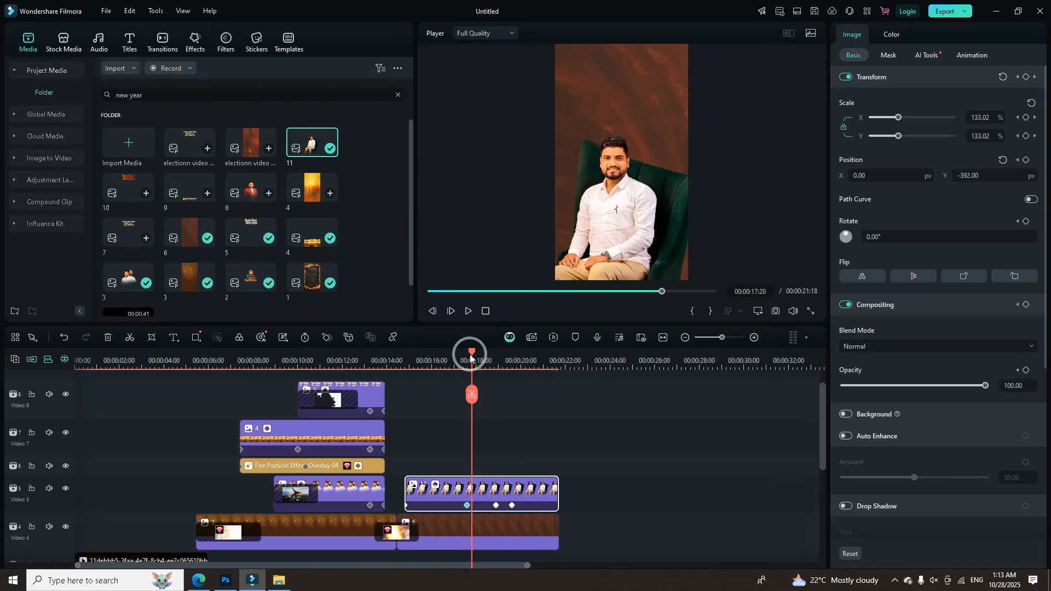
Shift the seated portrait's last three keyframes toward the clip's end, placing the final one at 00:00:19:21, and play the entrance.
left_click_drag(470, 355, 471, 359)
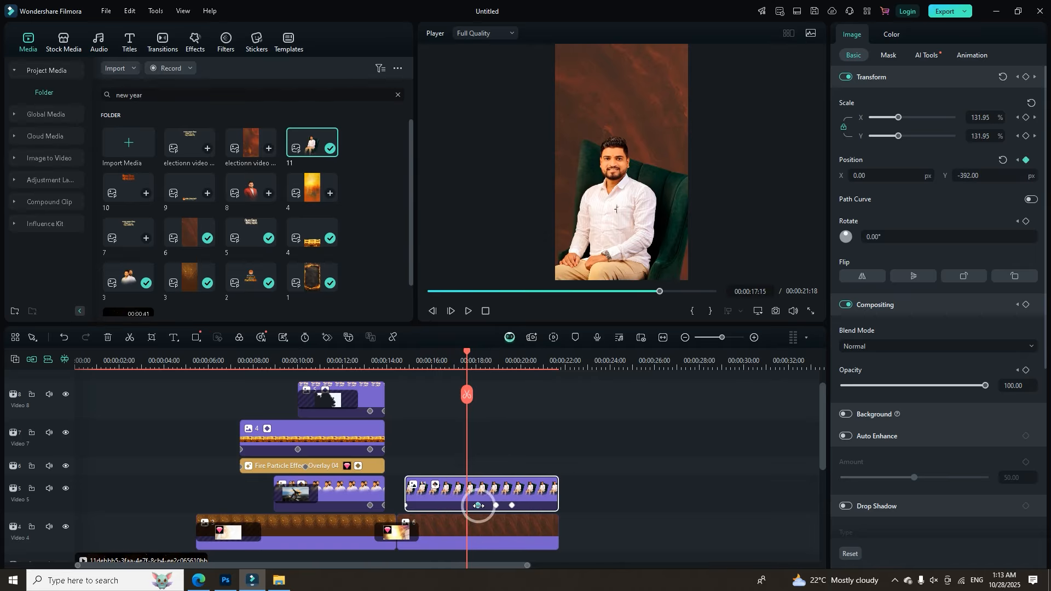
left_click(479, 506)
left_click(513, 506)
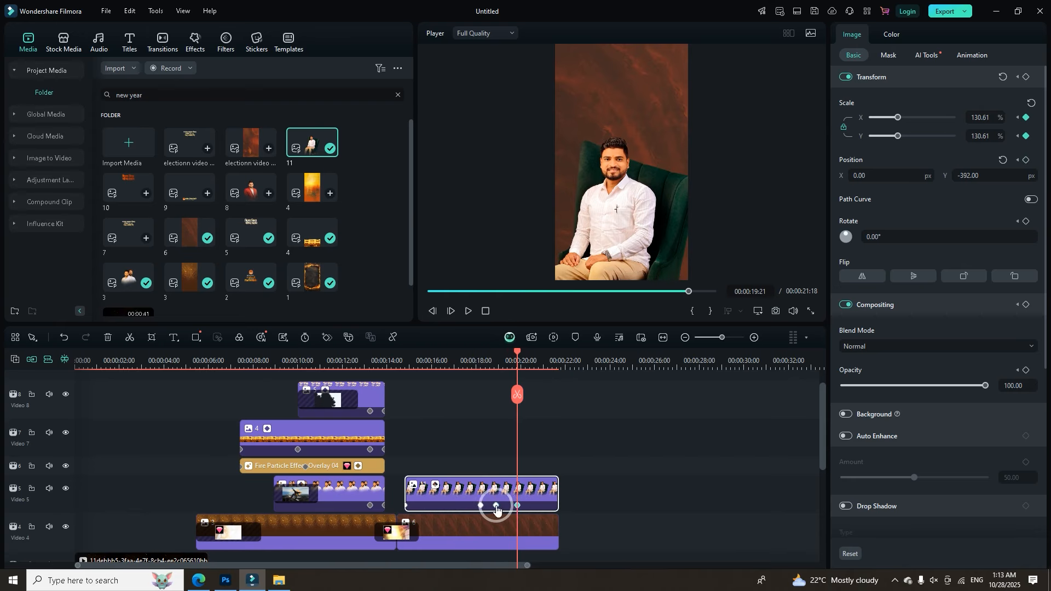
left_click(498, 505)
left_click_drag(498, 359, 394, 399)
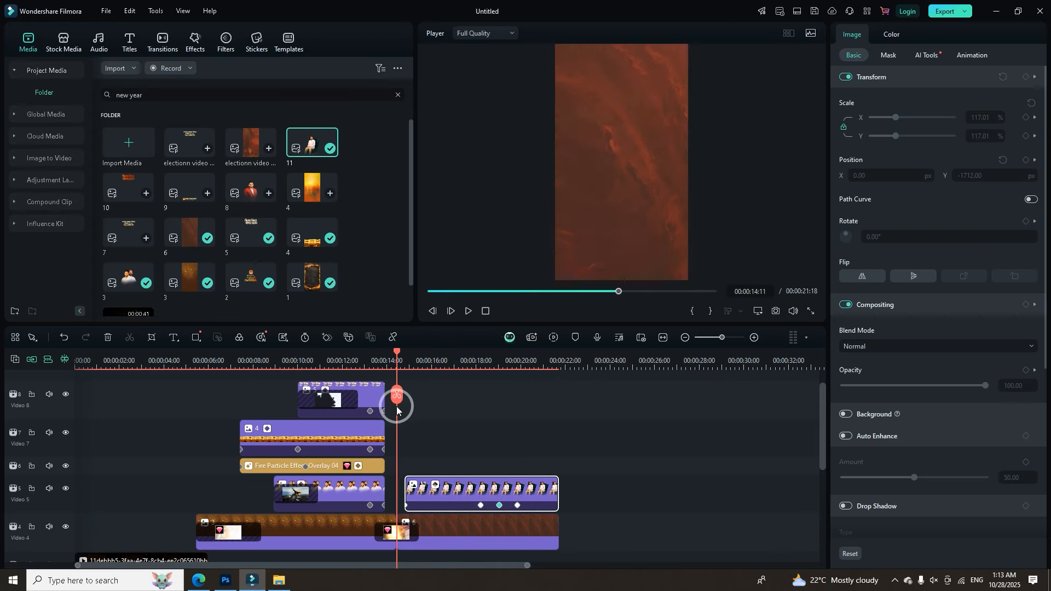
key("space")
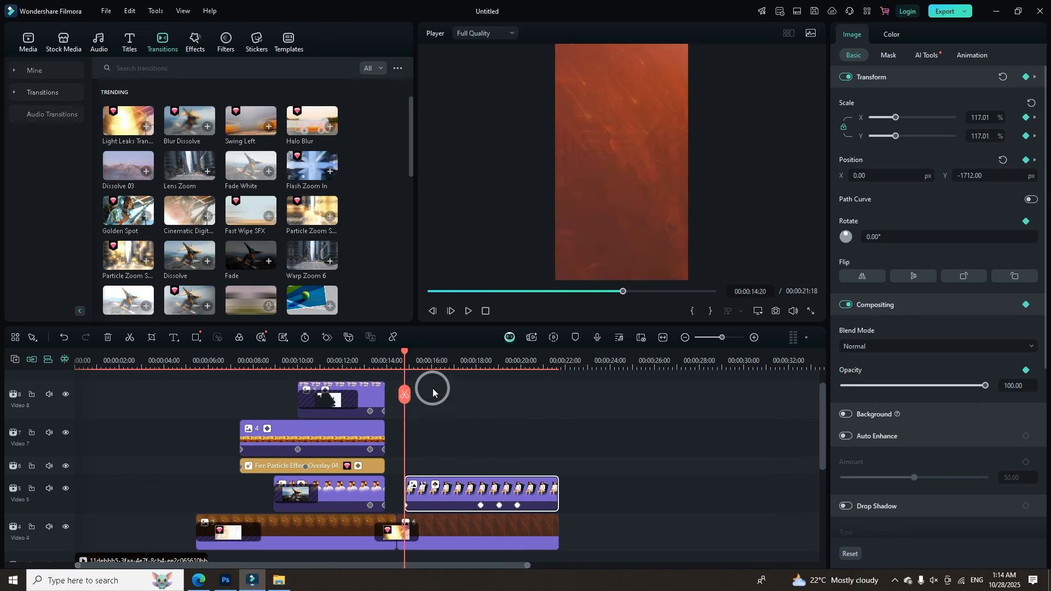
key("space")
left_click_drag(438, 355, 405, 382)
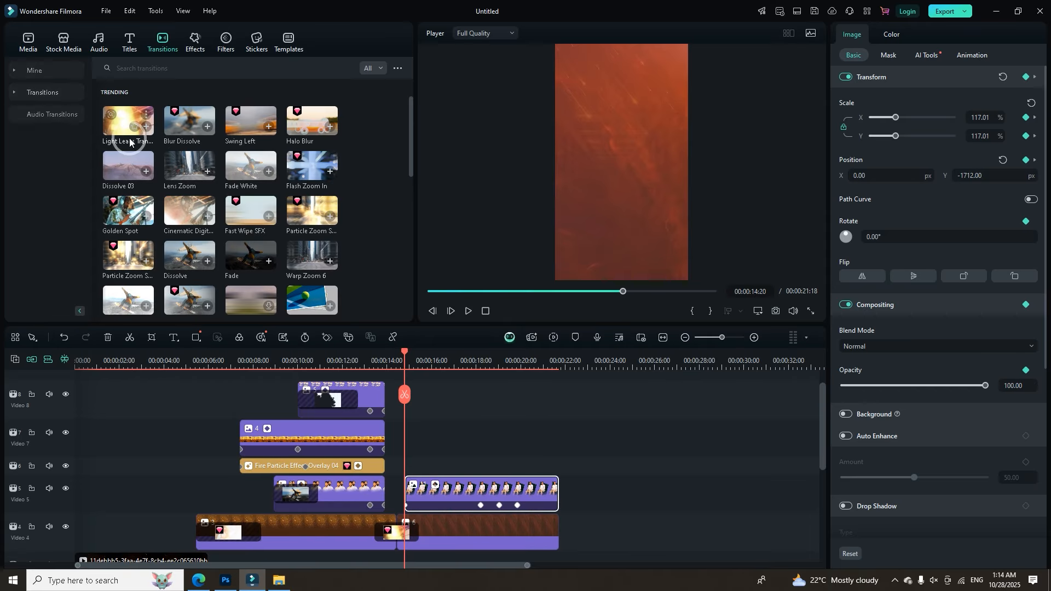
Try a Fade White transition from the Trending category at the start of the seated portrait and play it.
left_click(41, 77)
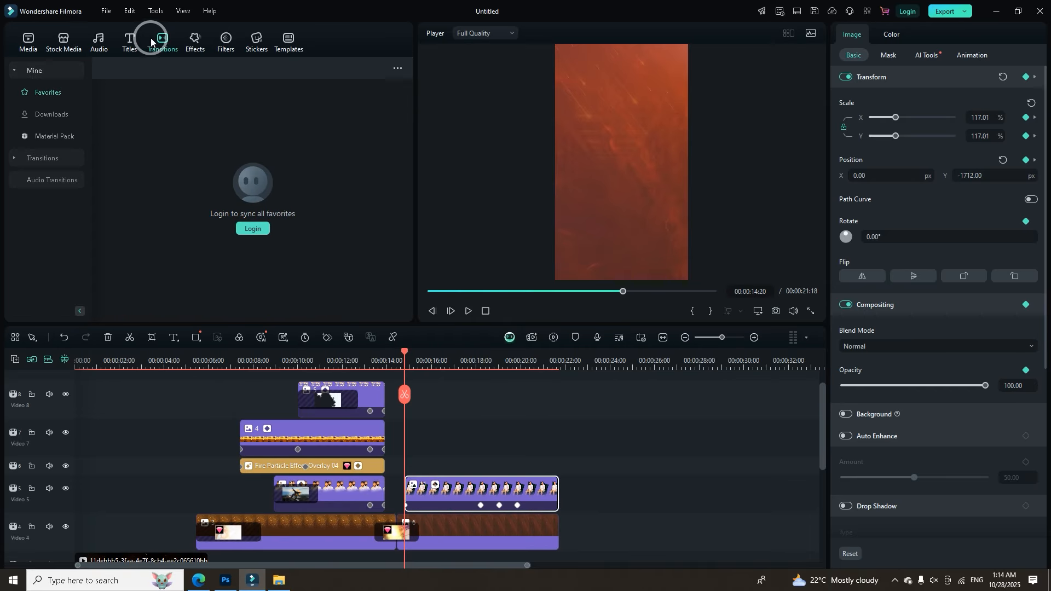
left_click(35, 74)
left_click(37, 92)
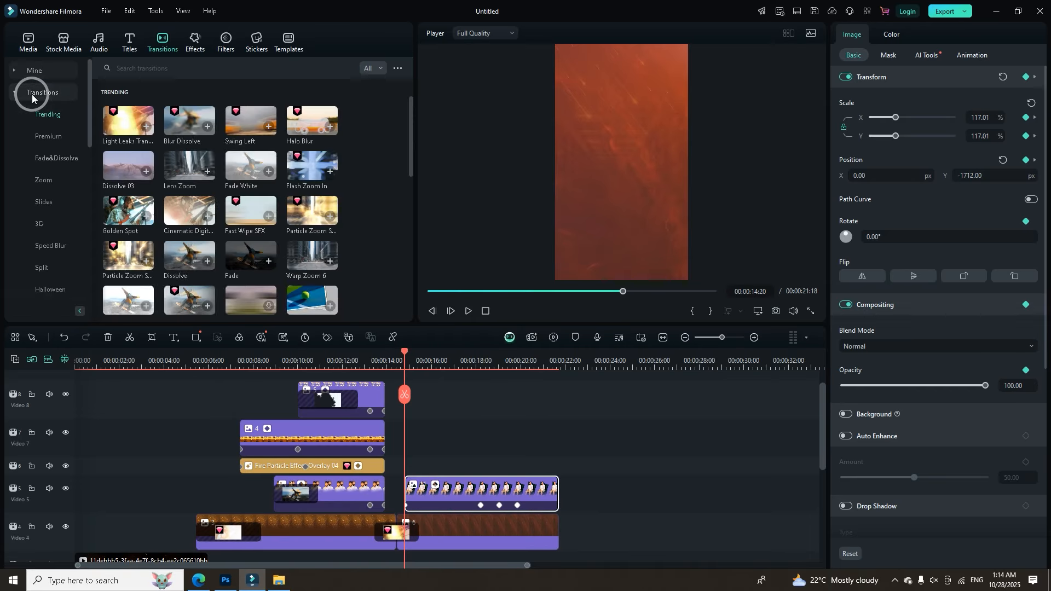
left_click(49, 118)
left_click(243, 178)
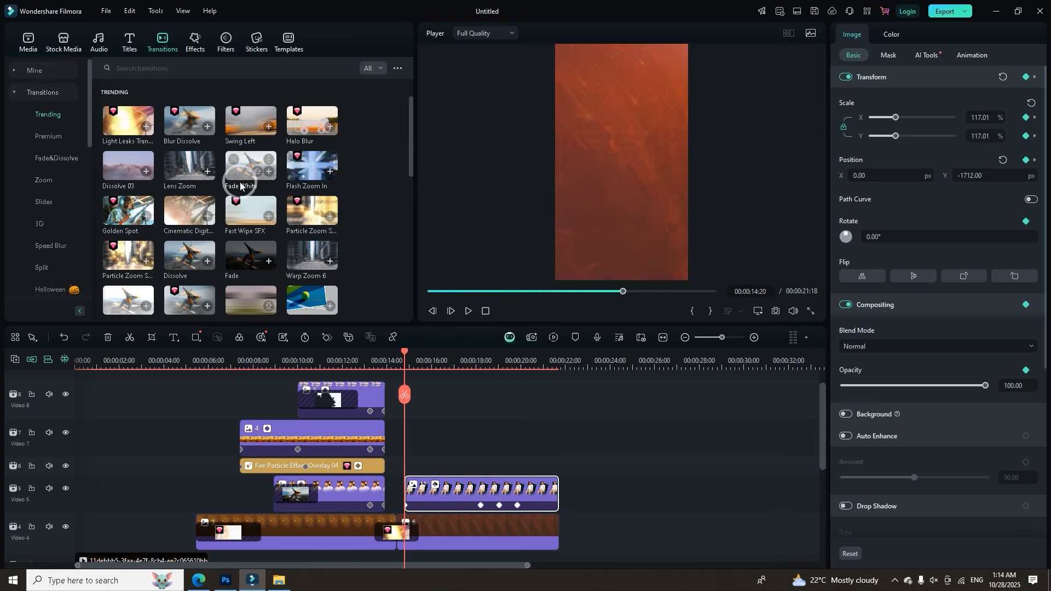
left_click_drag(245, 178, 424, 492)
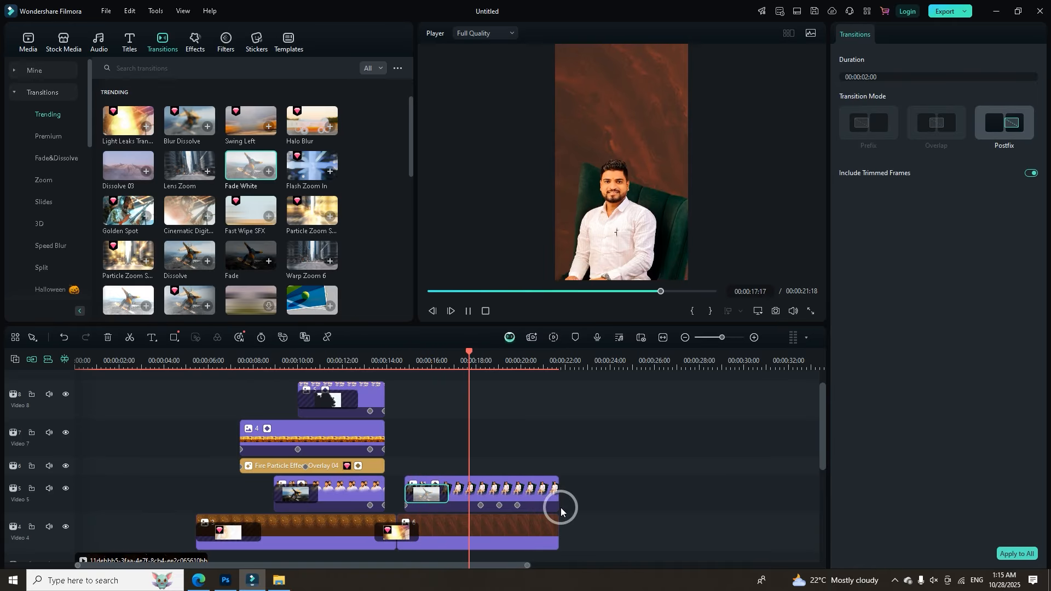
left_click(480, 352)
left_click_drag(481, 352, 408, 390)
Try a Flash Zoom In transition at the start of the seated portrait and play it.
left_click_drag(301, 177, 418, 490)
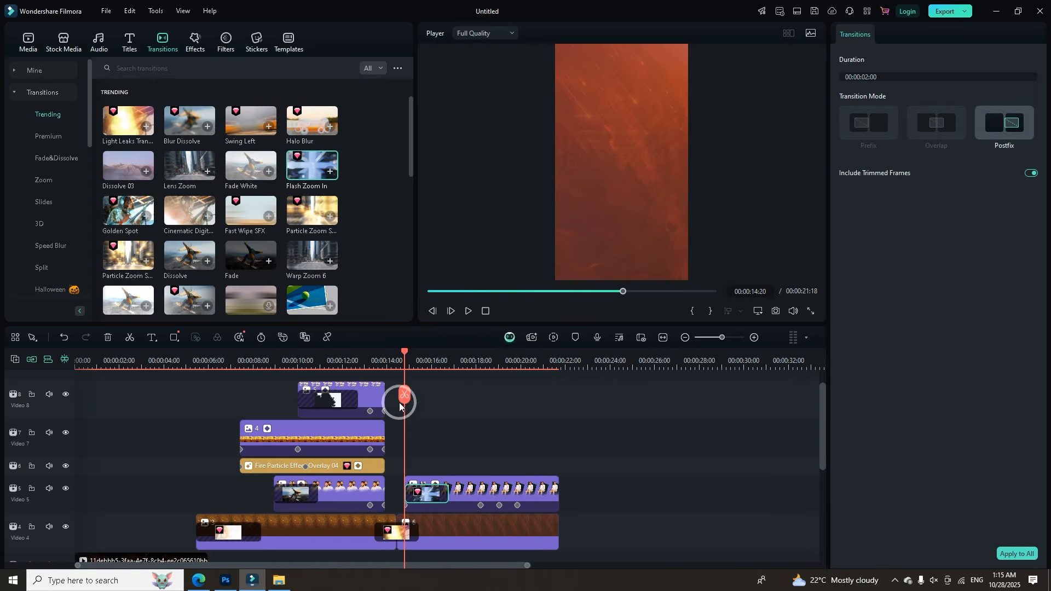
key("space")
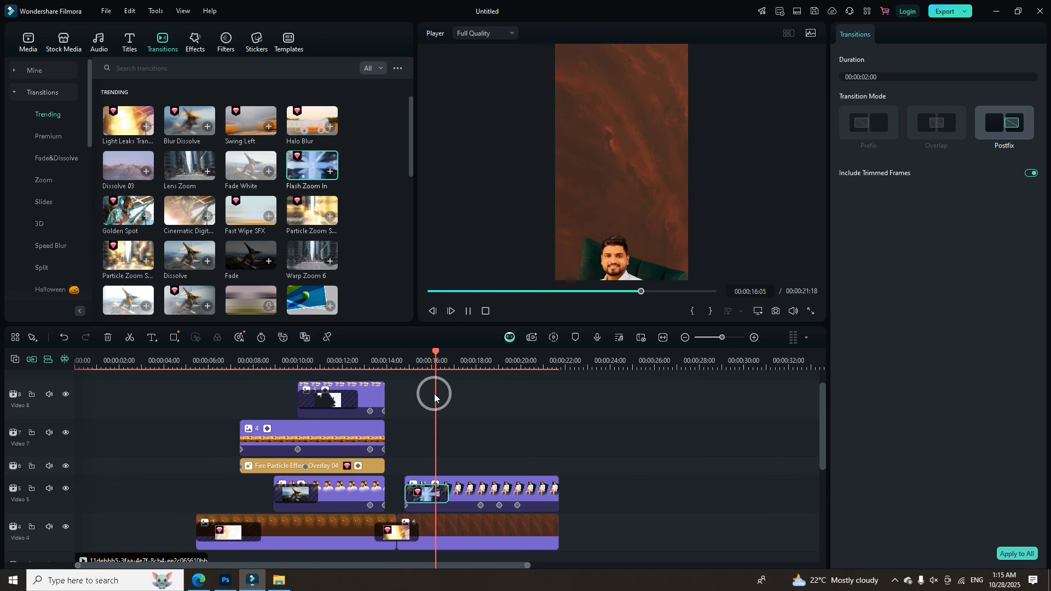
key("space")
Apply the Halo Blur transition to the start of the seated portrait and play its entrance.
left_click_drag(309, 124, 403, 495)
left_click(406, 364)
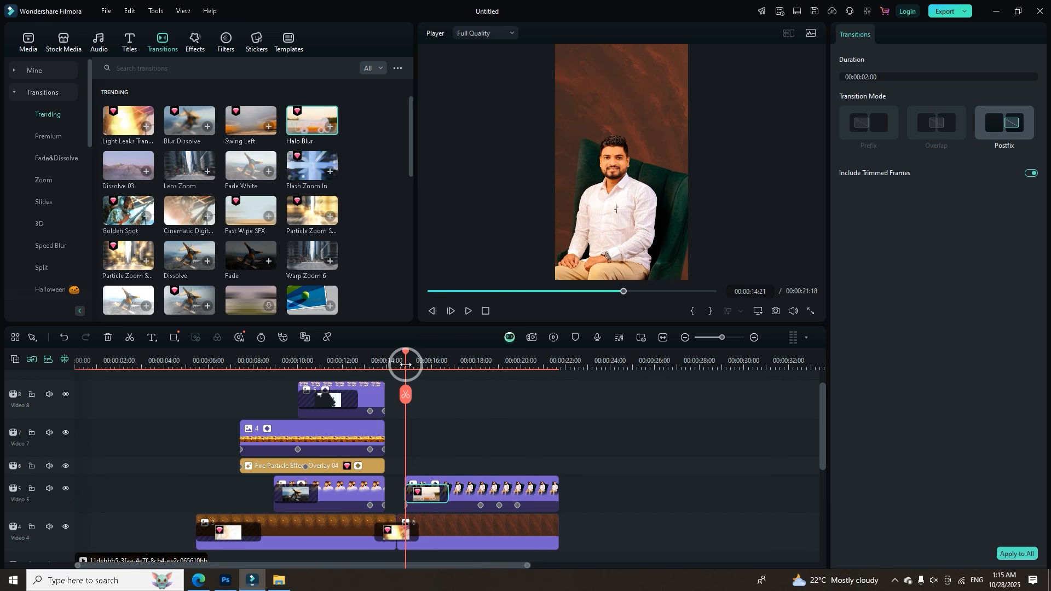
left_click_drag(404, 352, 399, 352)
key("space")
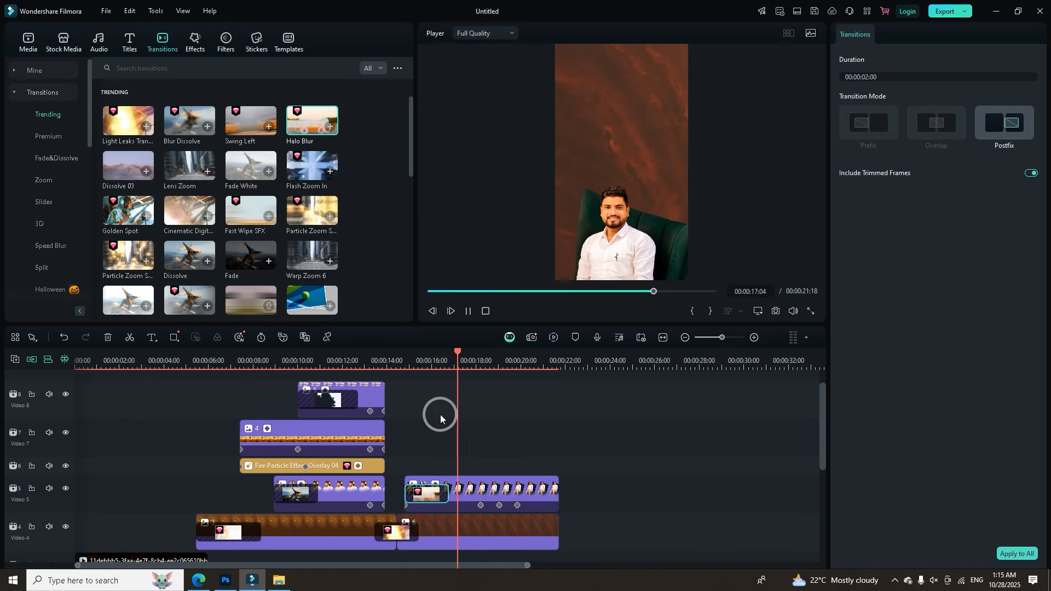
key("space")
Place the Marathi title image on Video 6 at 00:00:17:21 and trim its end to match the seated portrait clip.
mouse_move(486, 353)
left_mouse_down()
mouse_move(464, 353)
mouse_move(478, 356)
left_mouse_up()
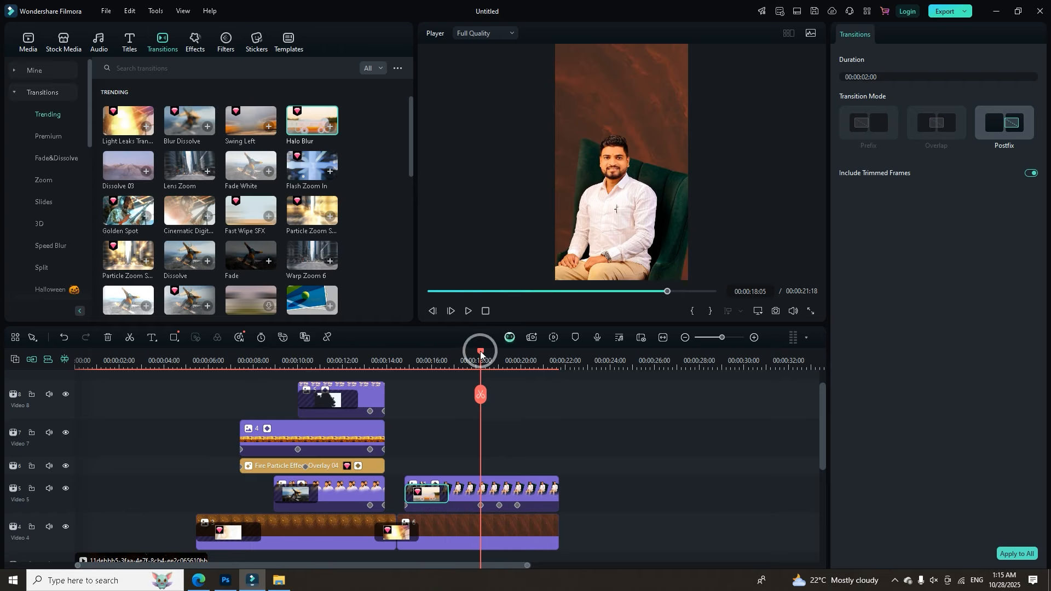
left_click_drag(478, 355, 473, 355)
left_click(27, 40)
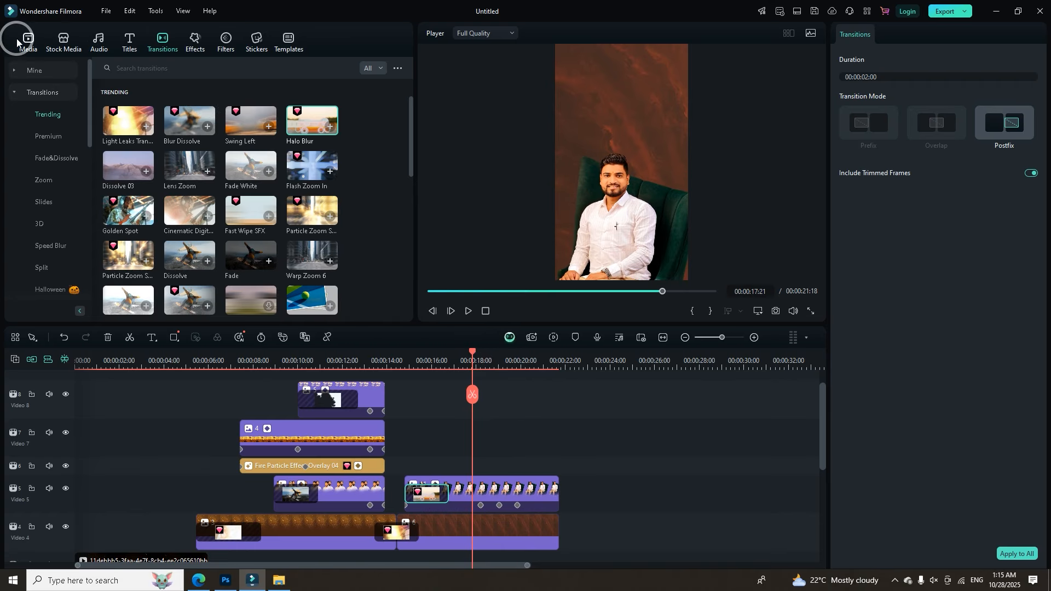
left_click_drag(182, 157, 471, 467)
left_click_drag(578, 467, 557, 471)
Scale the Marathi title image to 108.84% and position it at X -29, Y -128 above the seated portrait.
left_click_drag(480, 357, 521, 390)
left_click_drag(892, 117, 895, 123)
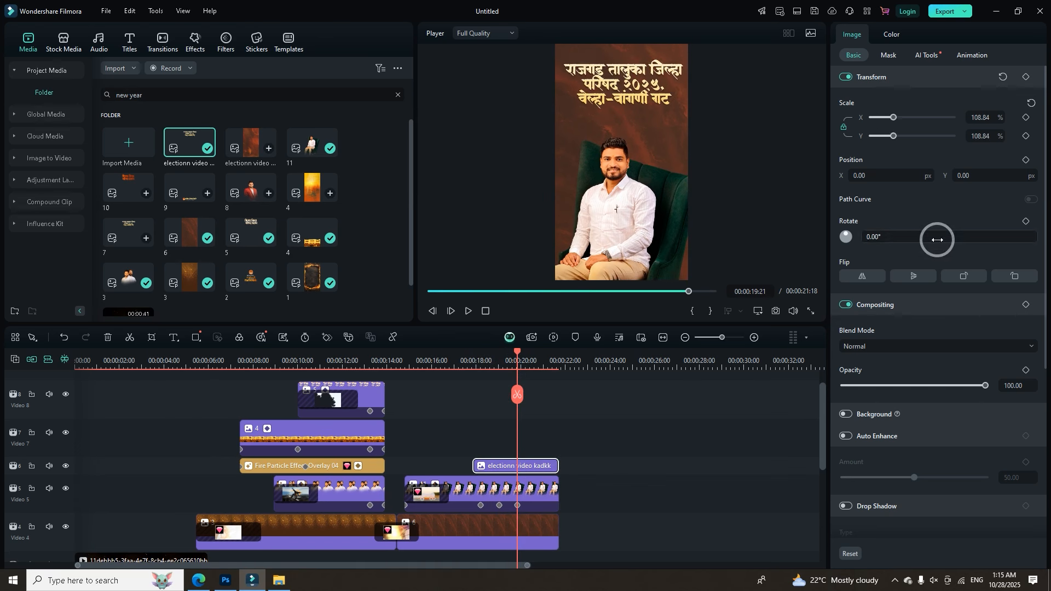
left_click_drag(964, 182, 890, 177)
Set the seated portrait's scale to 144.22% at the 00:00:19:21 keyframe.
left_click(460, 488)
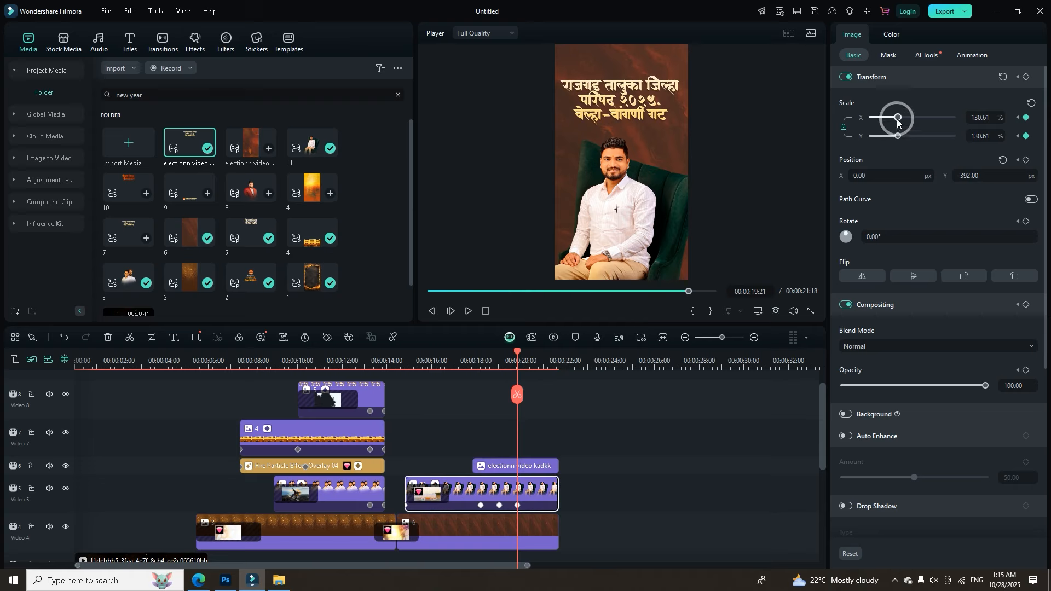
left_click_drag(898, 118, 901, 118)
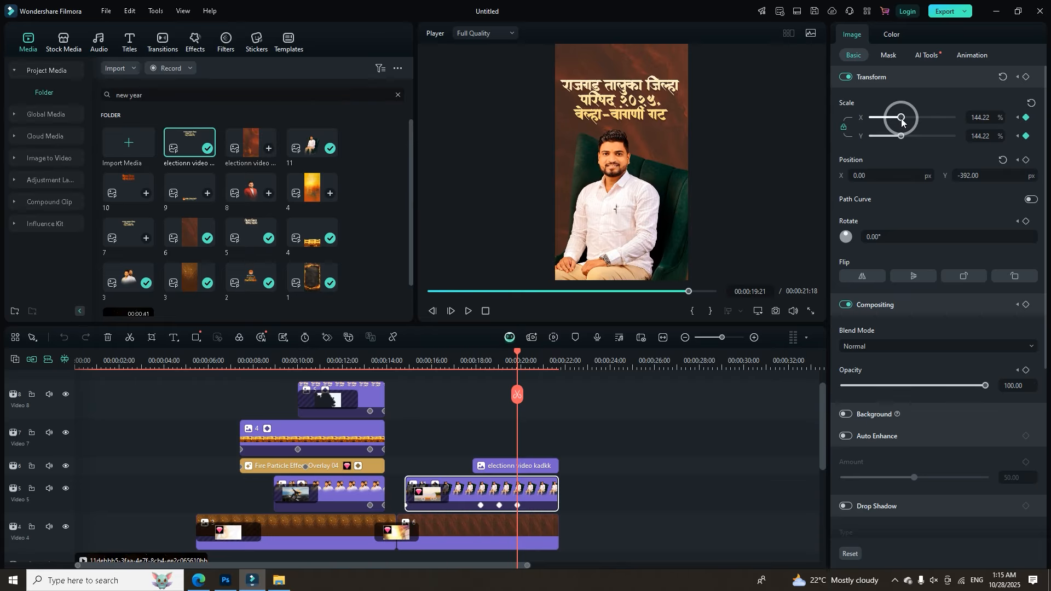
left_click_drag(514, 356, 491, 394)
Apply the Lens Zoom transition to the start of the Marathi title clip and play its entrance.
left_click(500, 465)
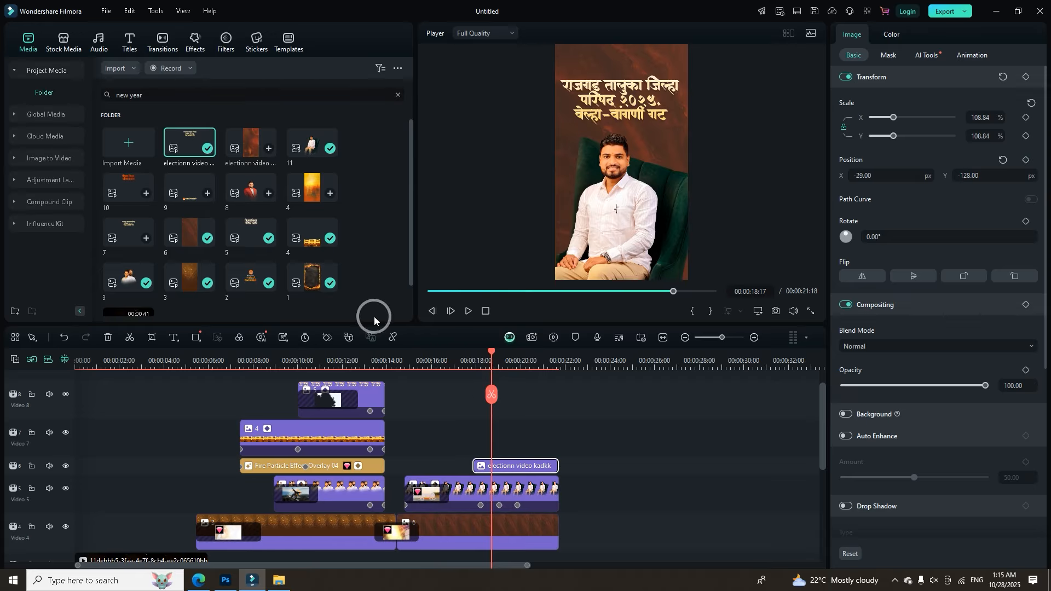
left_click(159, 42)
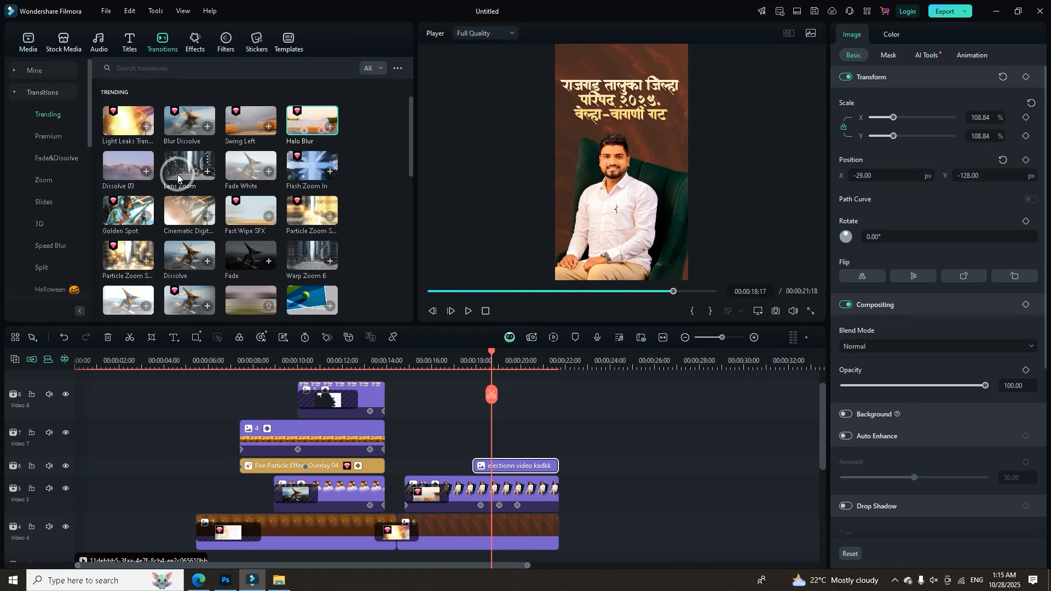
left_click_drag(178, 176, 484, 465)
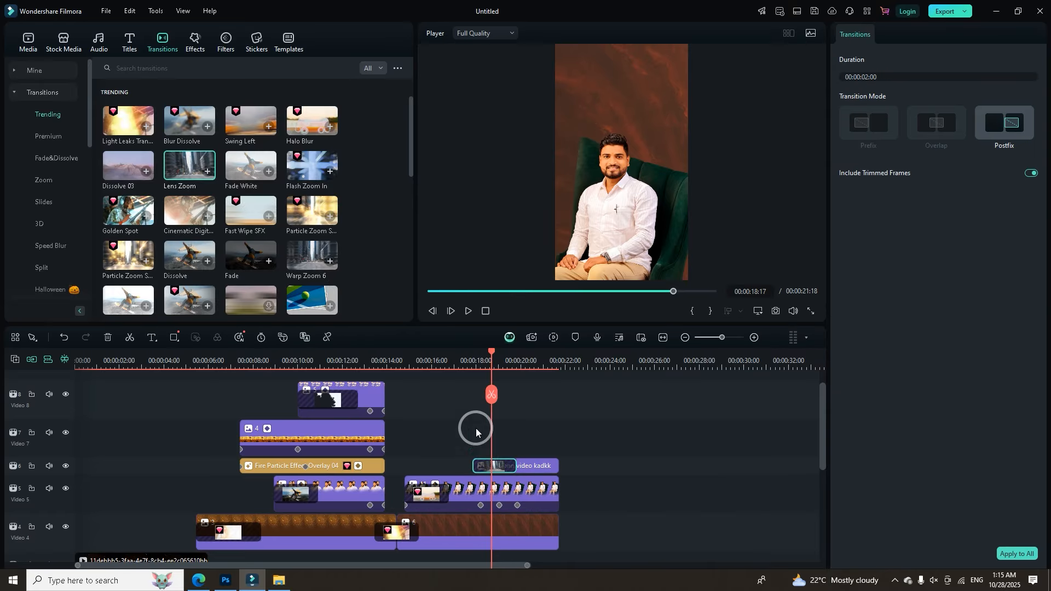
left_click(465, 360)
key("space")
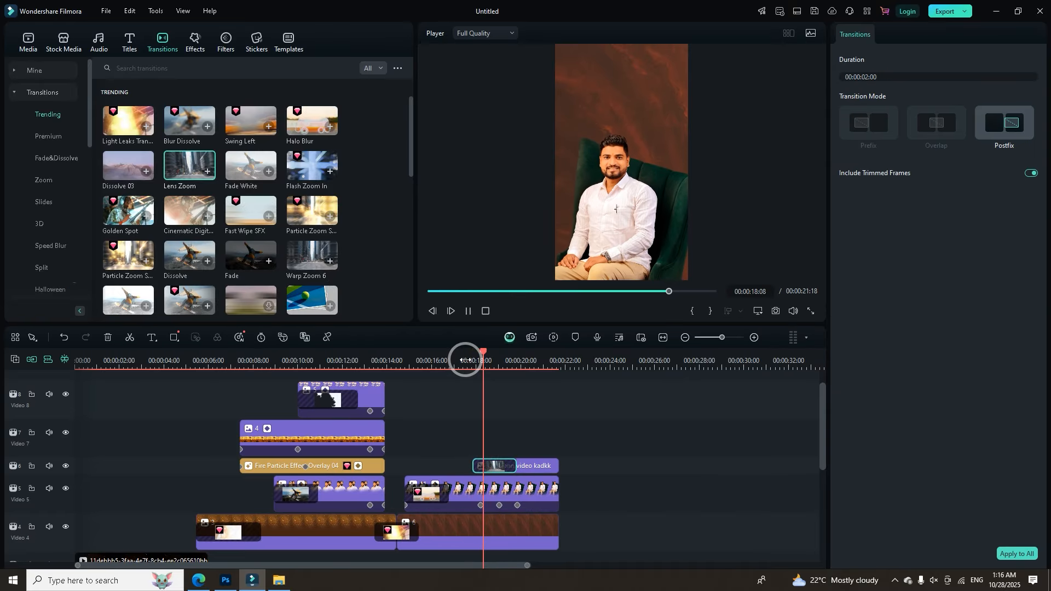
key("space")
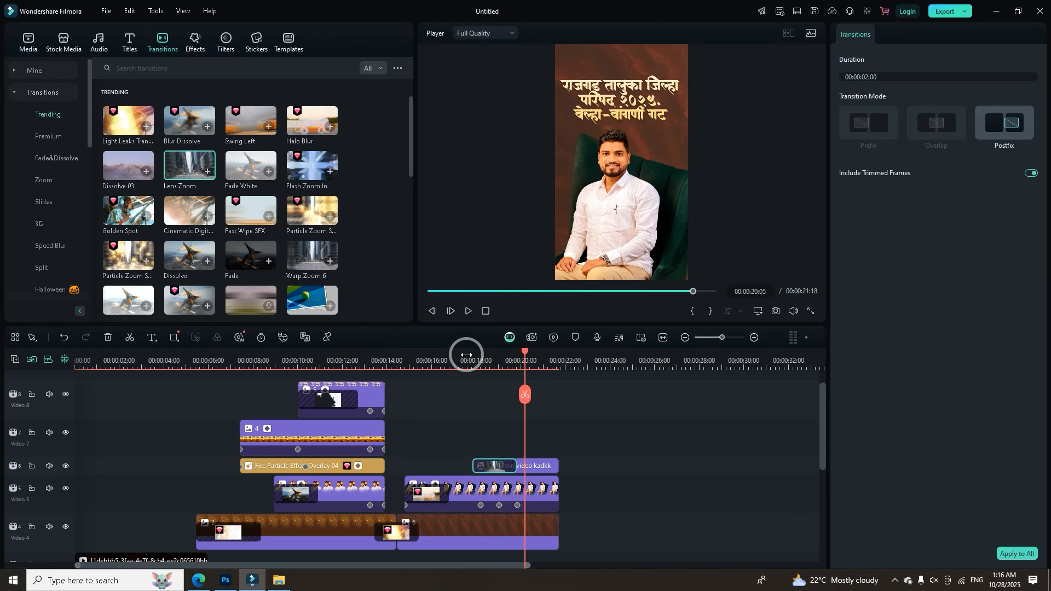
left_click(459, 360)
key("space")
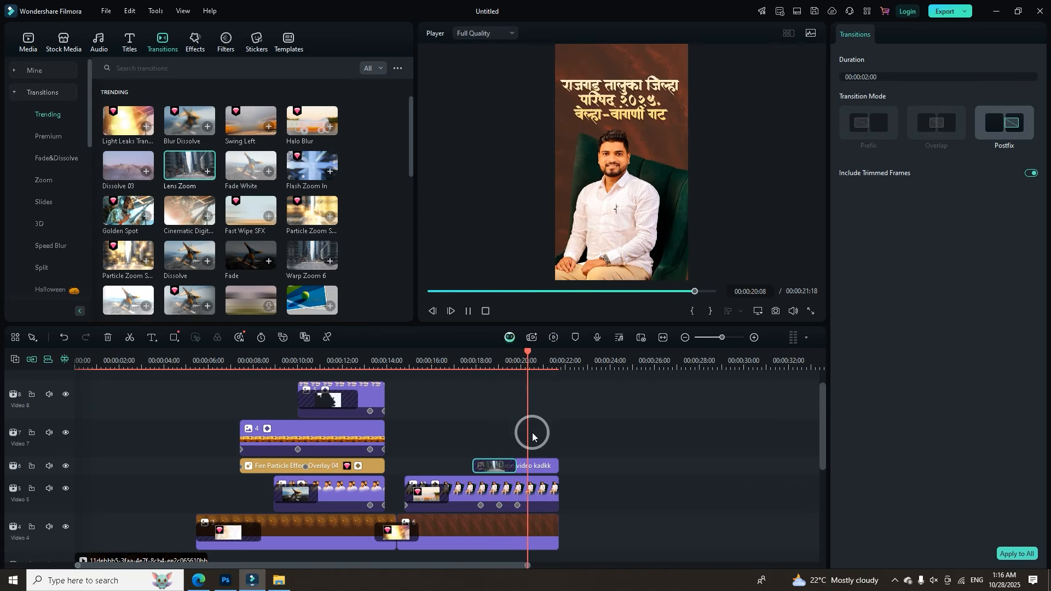
Add a keyframe at 00:00:20:24 on the title, the seated portrait and the brown background clip together.
scroll(589, 464, "down", 1)
key("space")
left_click_drag(599, 421, 532, 549)
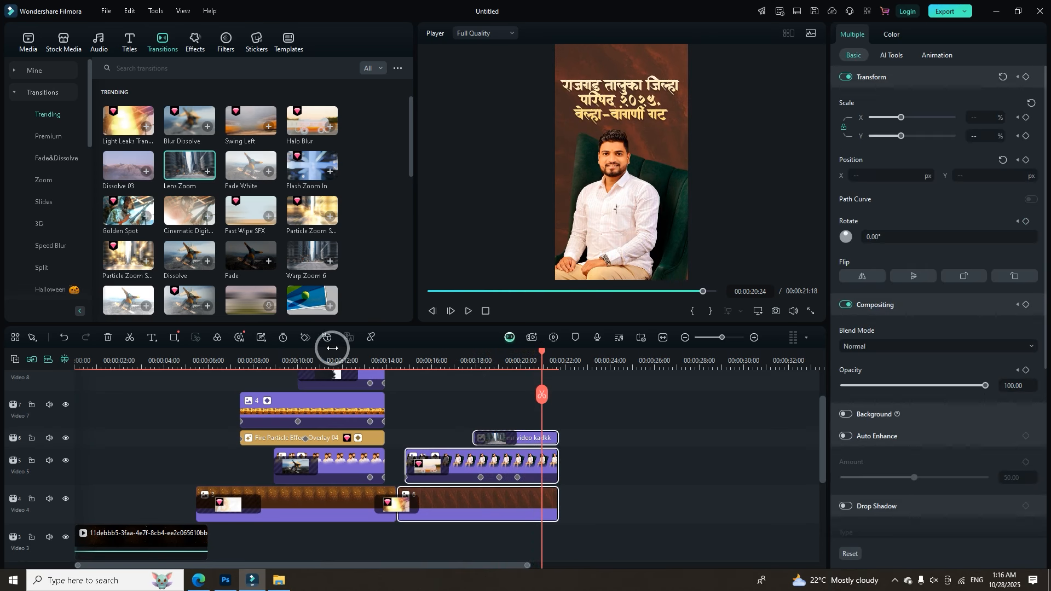
left_click(306, 338)
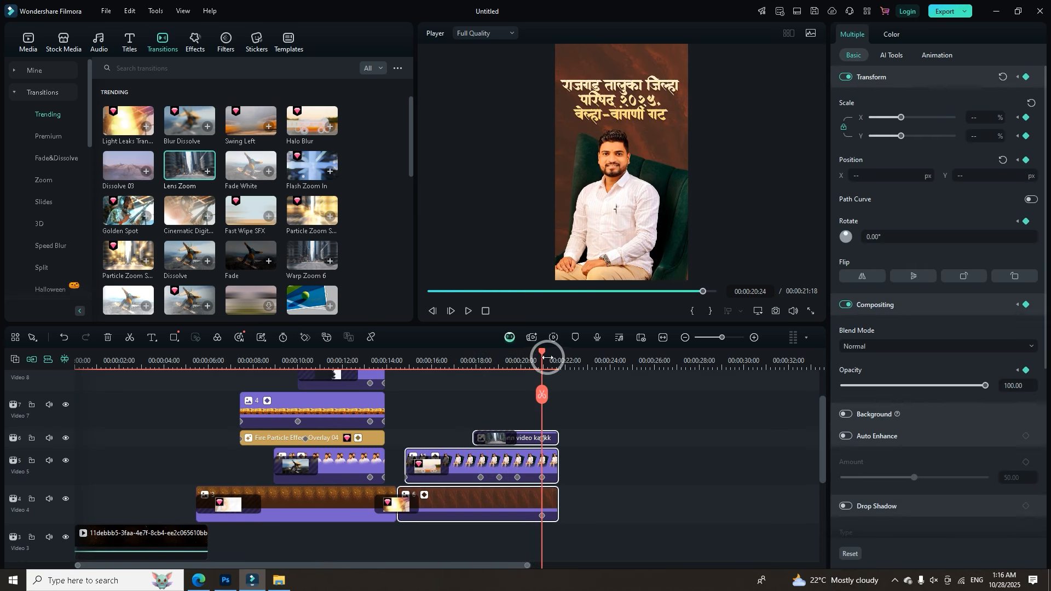
Lower the three selected clips' opacity to fully transparent at 00:00:21:18 and play the fade-out.
left_click_drag(545, 356, 558, 358)
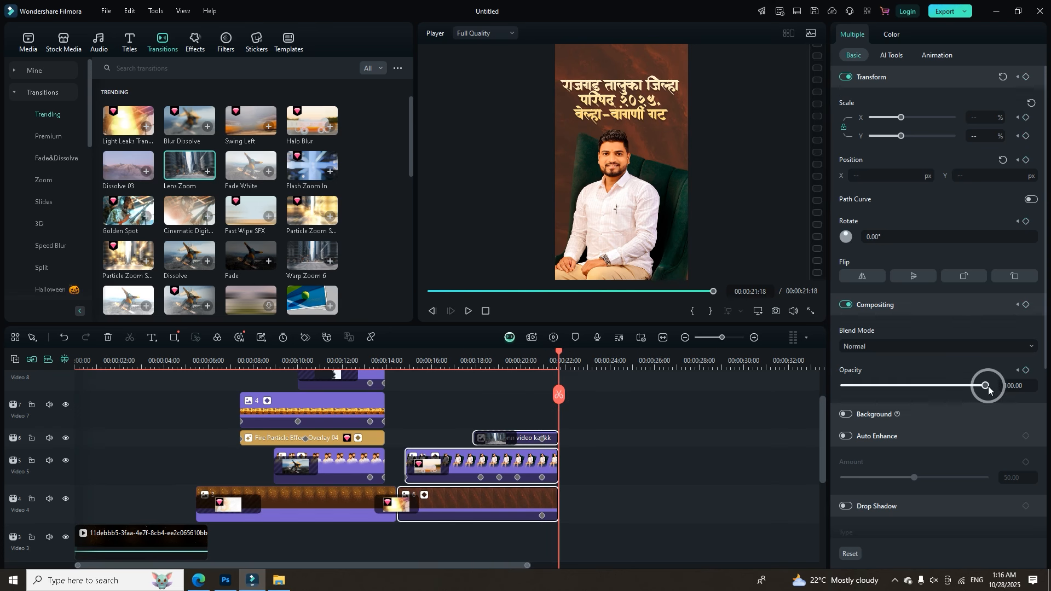
left_click_drag(985, 385, 754, 387)
left_click(517, 361)
key("space")
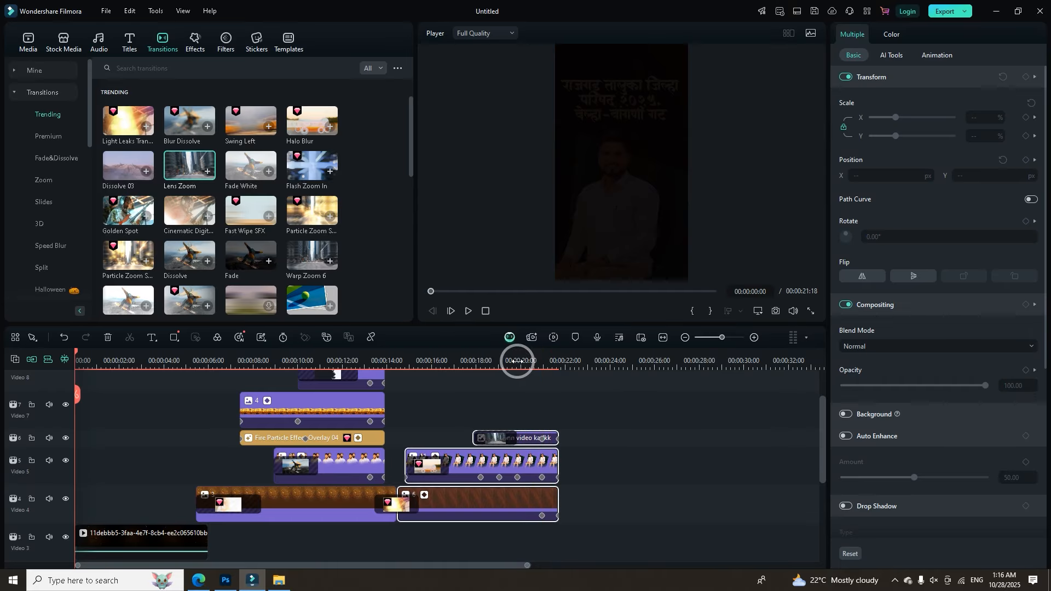
left_click(425, 395)
Add the yellow-orange background image 4 to Video 4 directly after the brown background clip.
left_click(35, 52)
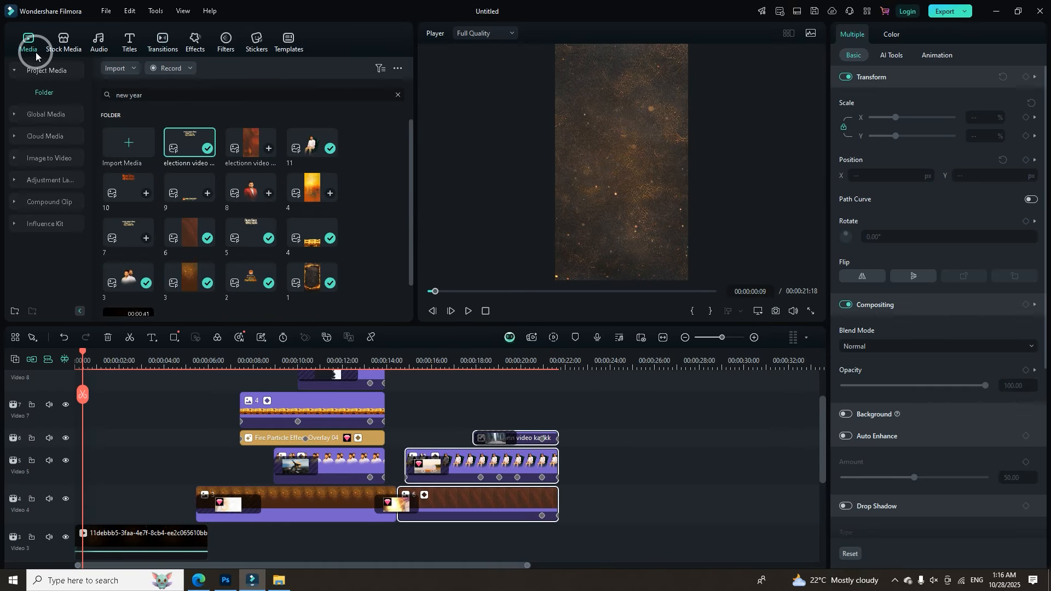
left_click_drag(305, 197, 600, 499)
left_click_drag(494, 565, 515, 564)
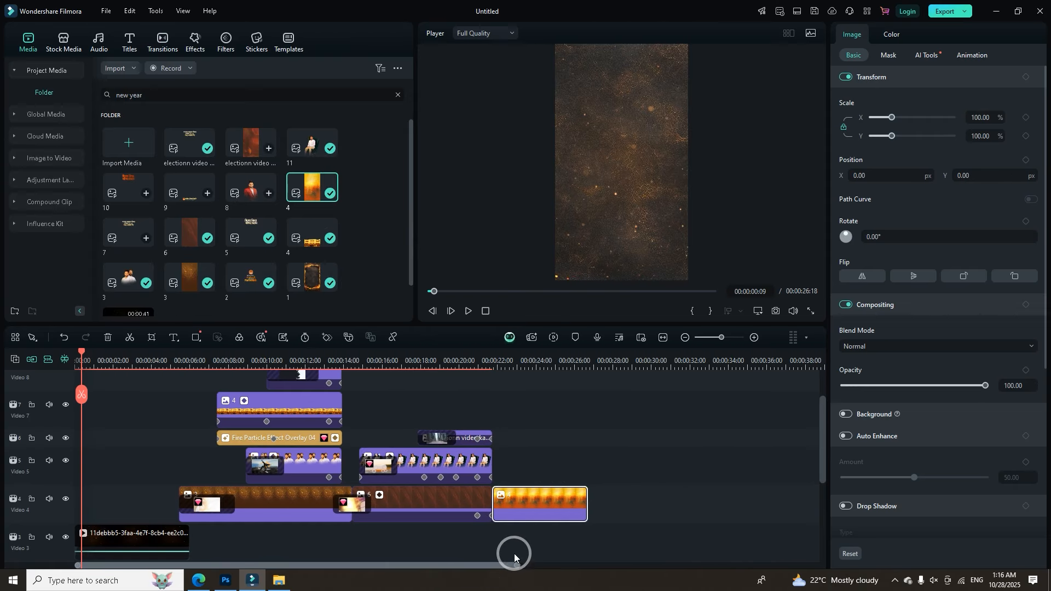
left_click(535, 531)
scroll(591, 531, "up", 1)
scroll(501, 484, "down", 1)
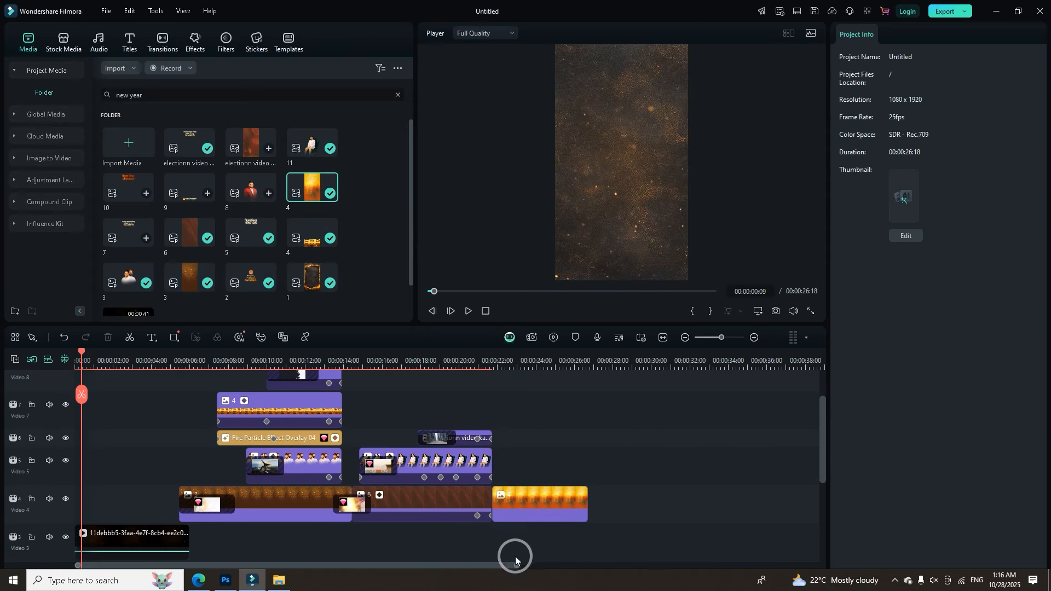
left_click_drag(514, 564, 567, 566)
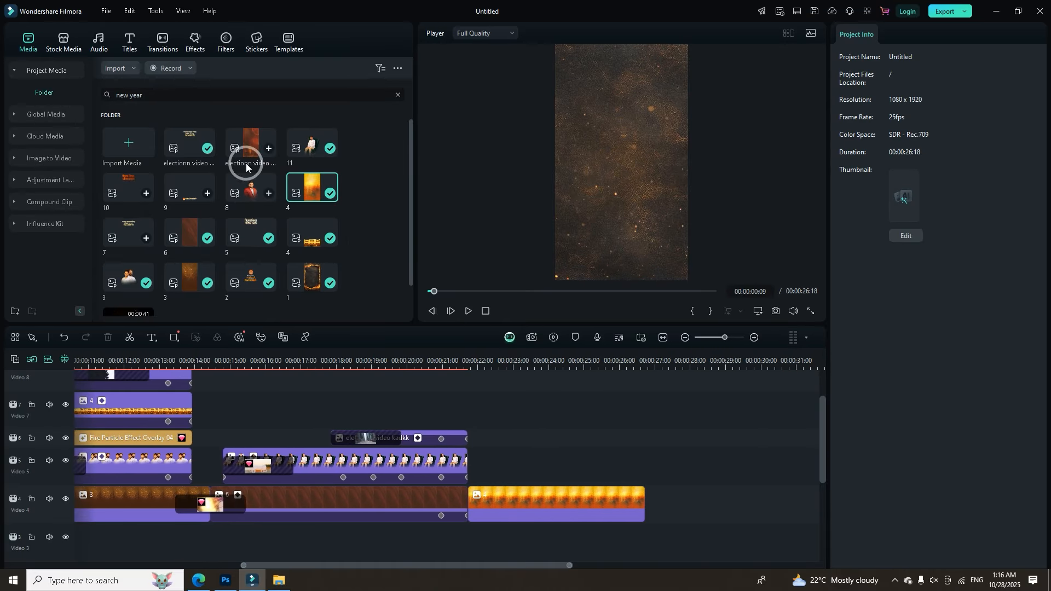
Apply the Swing Left transition between the brown and yellow-orange backgrounds on Video 4 and play it.
left_click(172, 46)
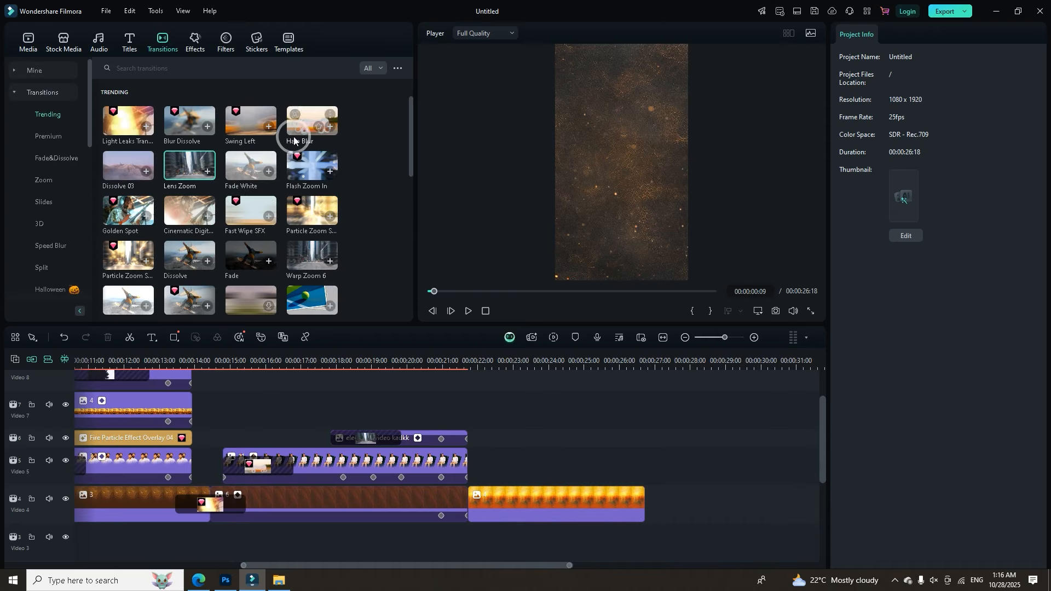
left_click_drag(243, 128, 469, 503)
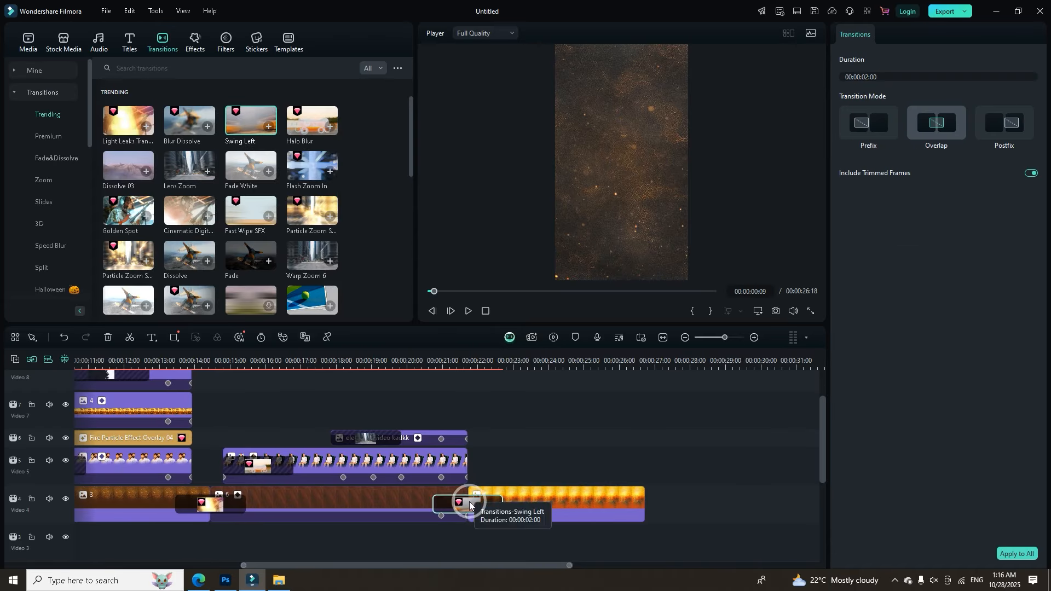
left_click(404, 353)
key("space")
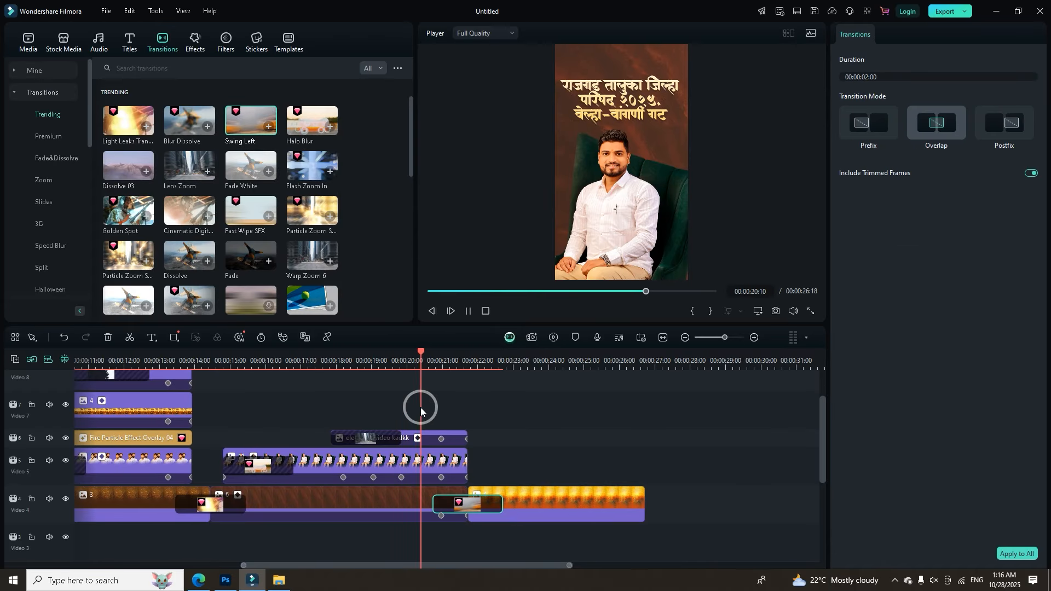
left_click(560, 271)
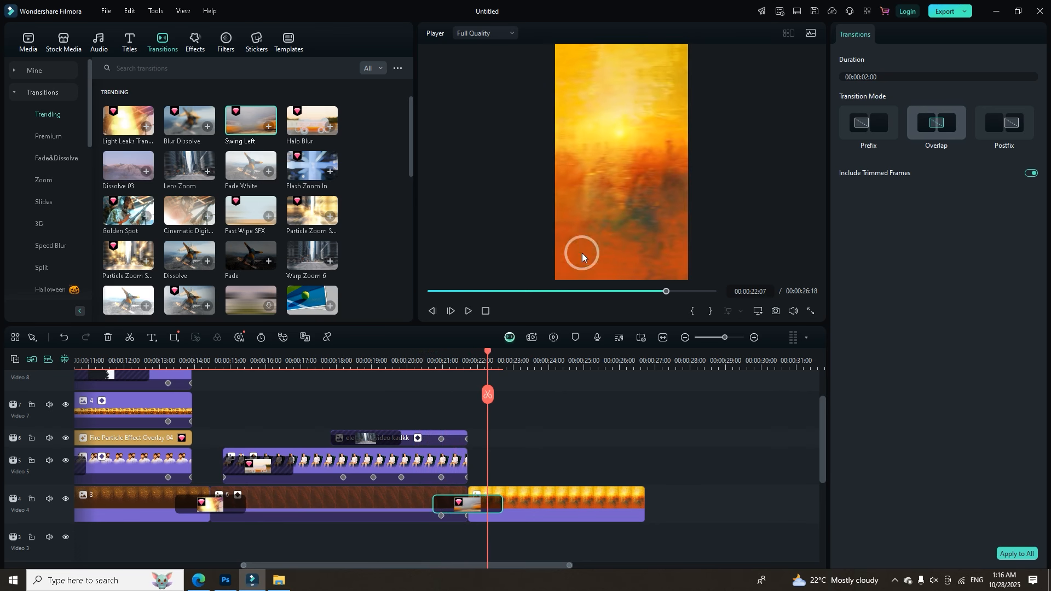
key("space")
key("space")
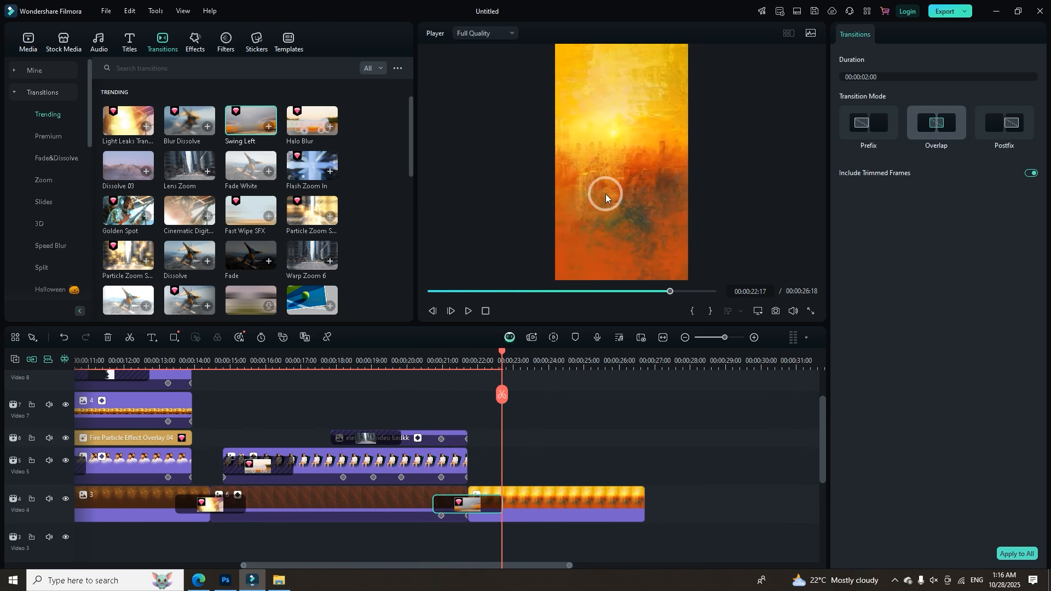
Import the rally video IMG_2937 from the computer into the project media.
left_click(38, 50)
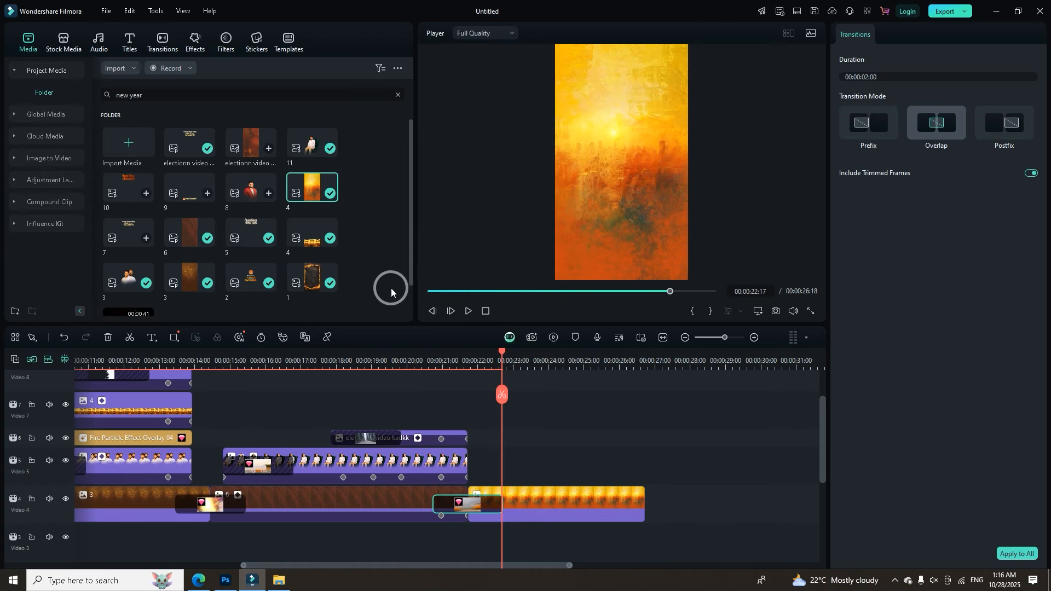
right_click(368, 215)
left_click(381, 223)
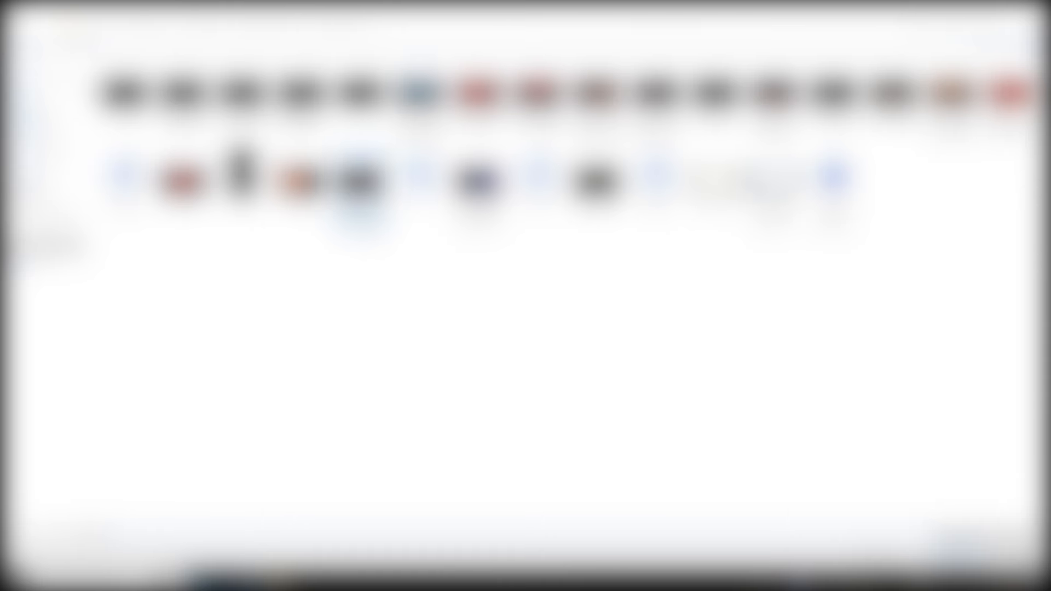
left_click(45, 152)
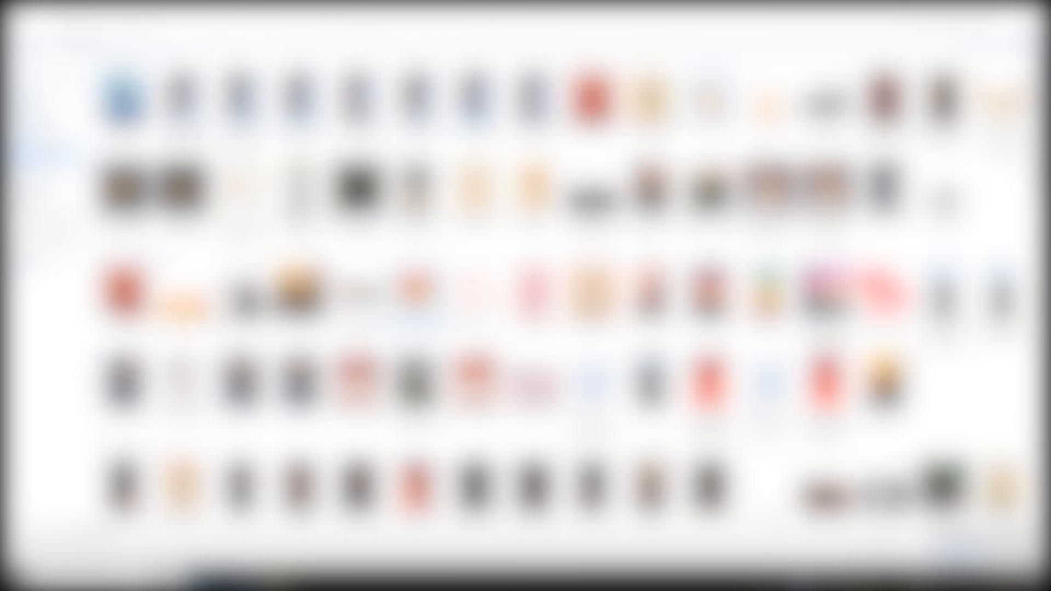
scroll(424, 281, "down", 6)
scroll(427, 282, "up", 2)
double_click(652, 193)
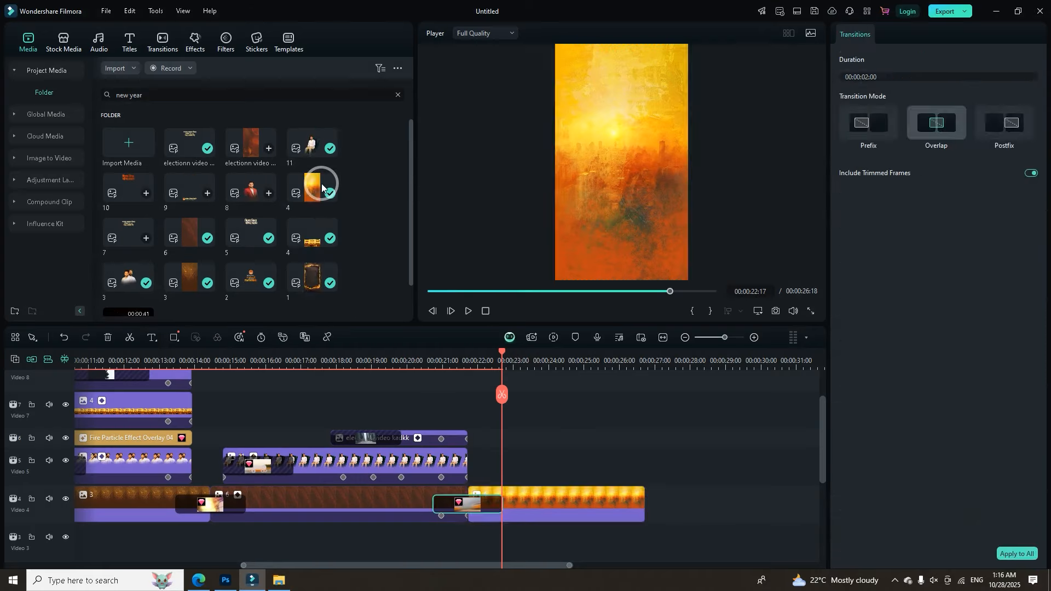
Place IMG_2937 on Video 5 above the yellow-orange background, starting at 00:00:21:22, and keep the 1080 x 1920 25fps project settings.
left_click_drag(251, 158, 481, 474)
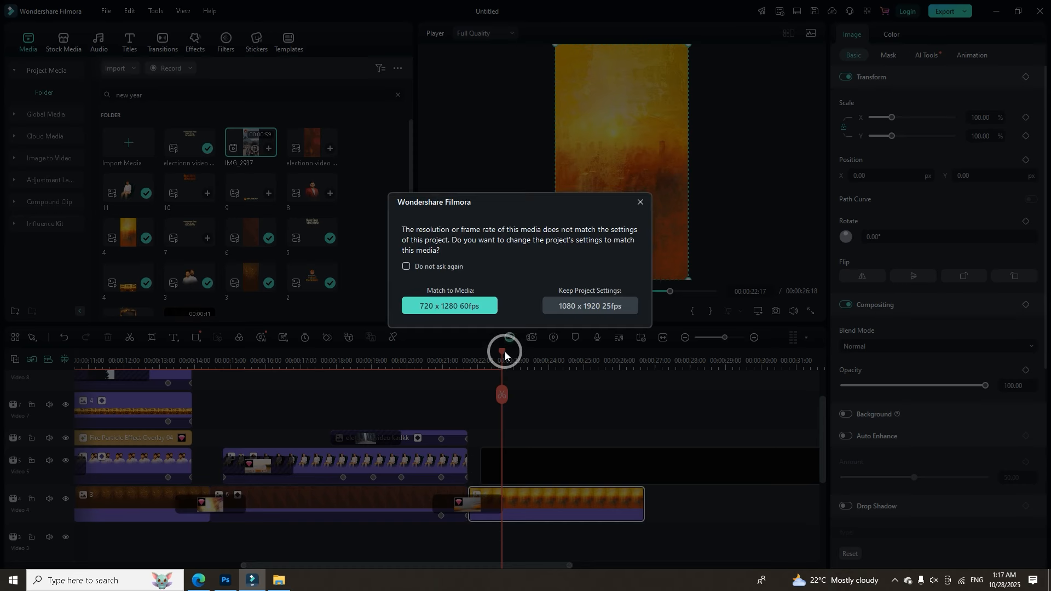
left_click(553, 307)
left_click_drag(495, 361, 478, 361)
mouse_move(304, 565)
left_mouse_down()
mouse_move(275, 568)
mouse_move(296, 554)
left_mouse_up()
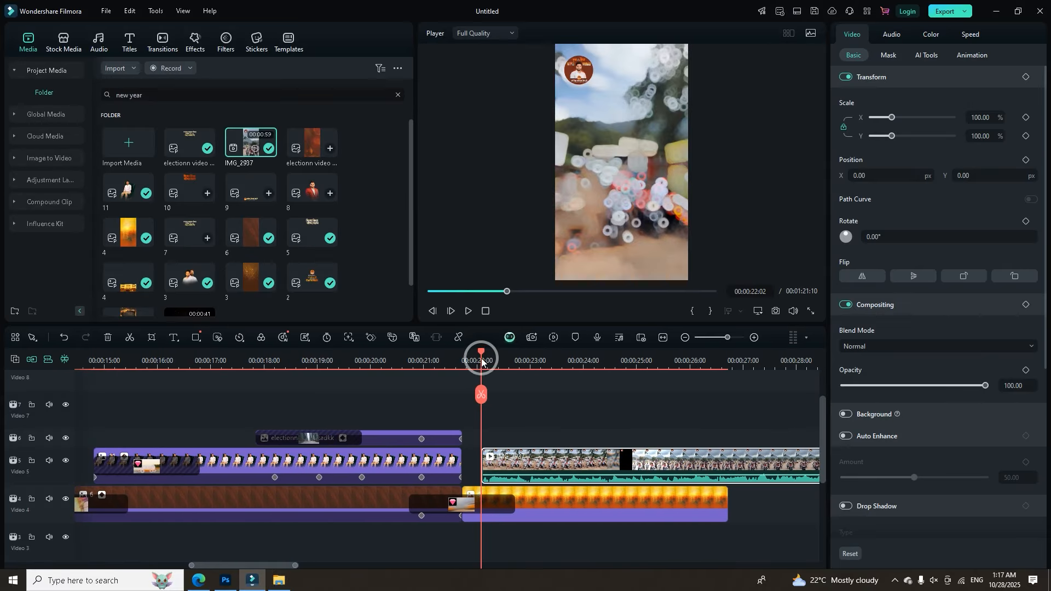
left_click_drag(481, 357, 472, 358)
left_click_drag(509, 451, 499, 452)
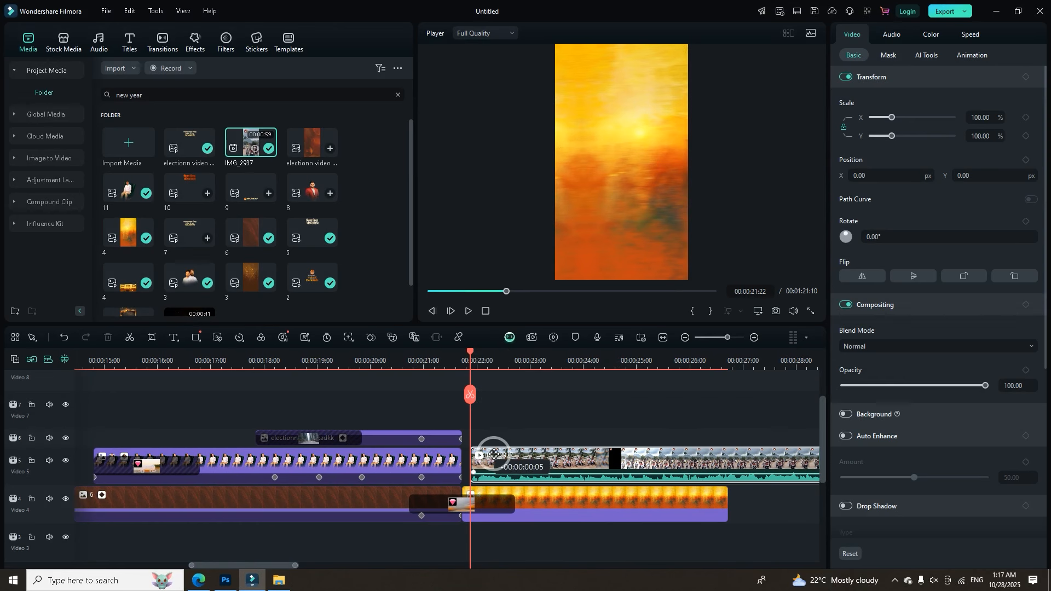
Mute the IMG_2937 clip, scale it up to 165.99% so it fills the frame, and play it.
right_click(528, 454)
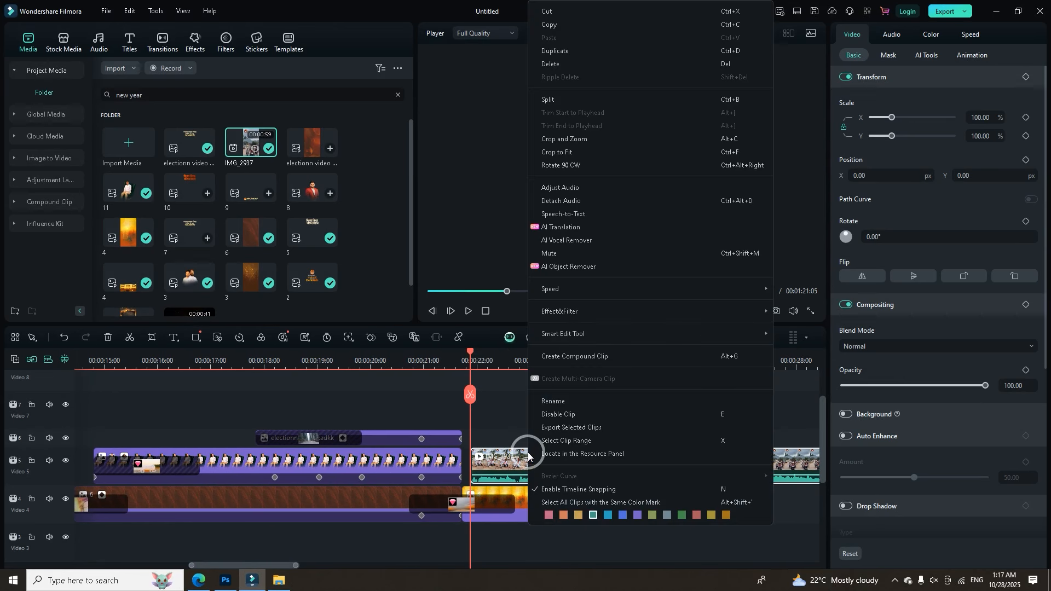
left_click(556, 251)
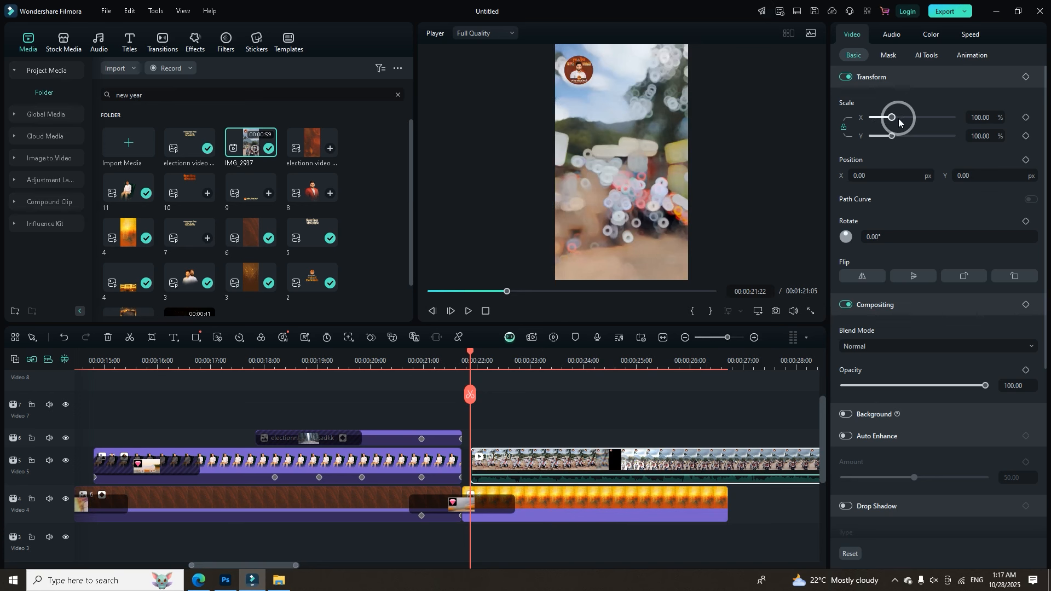
left_click_drag(892, 118, 905, 127)
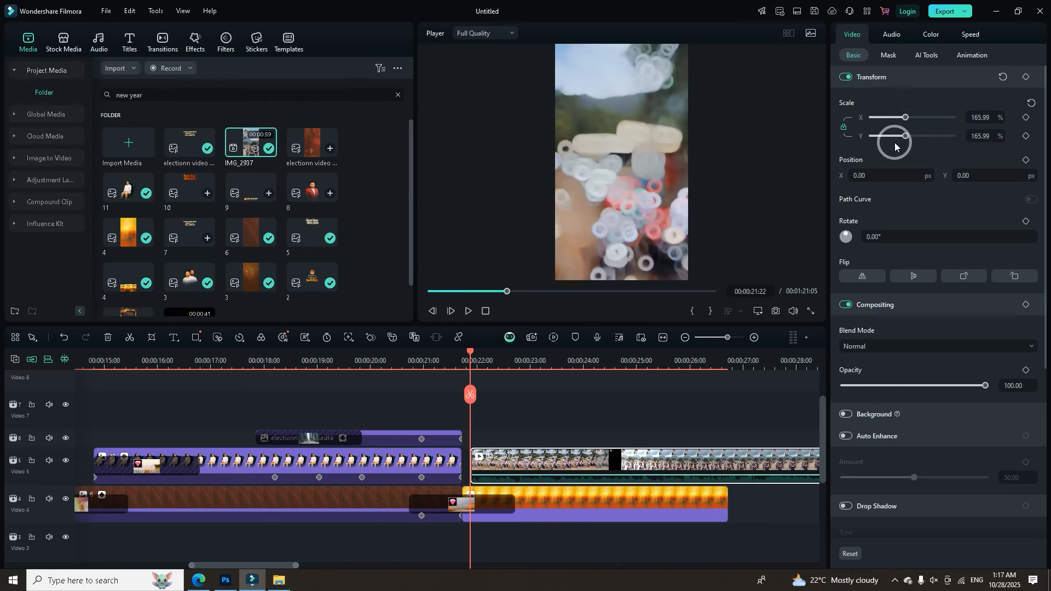
key("space")
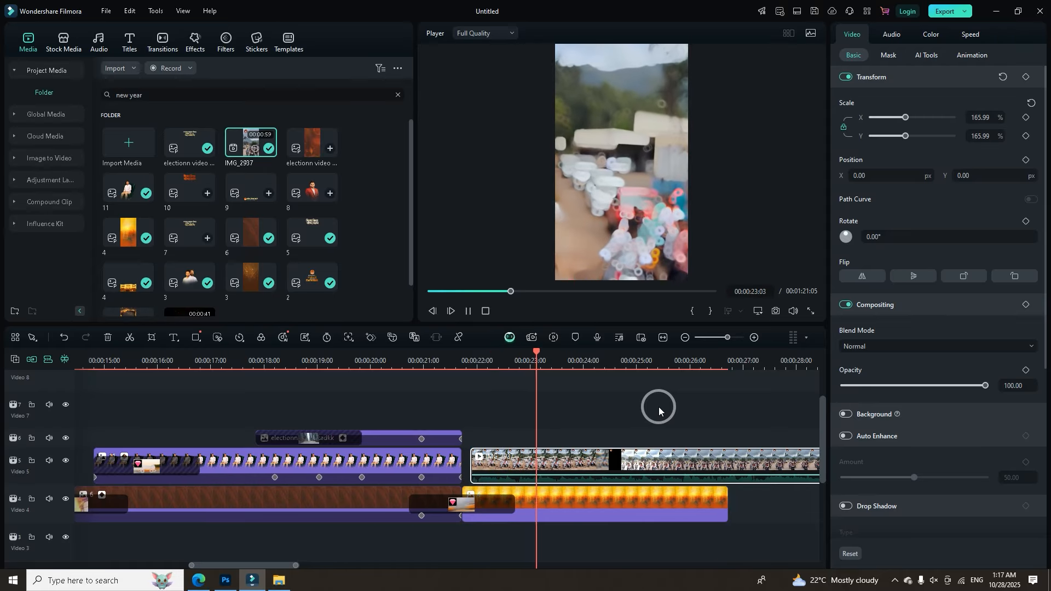
key("space")
Apply a custom speed ramp to IMG_2937, raising the curve's points to shorten the clip to 00:00:15:05, without saving a preset.
left_click_drag(604, 359, 414, 362)
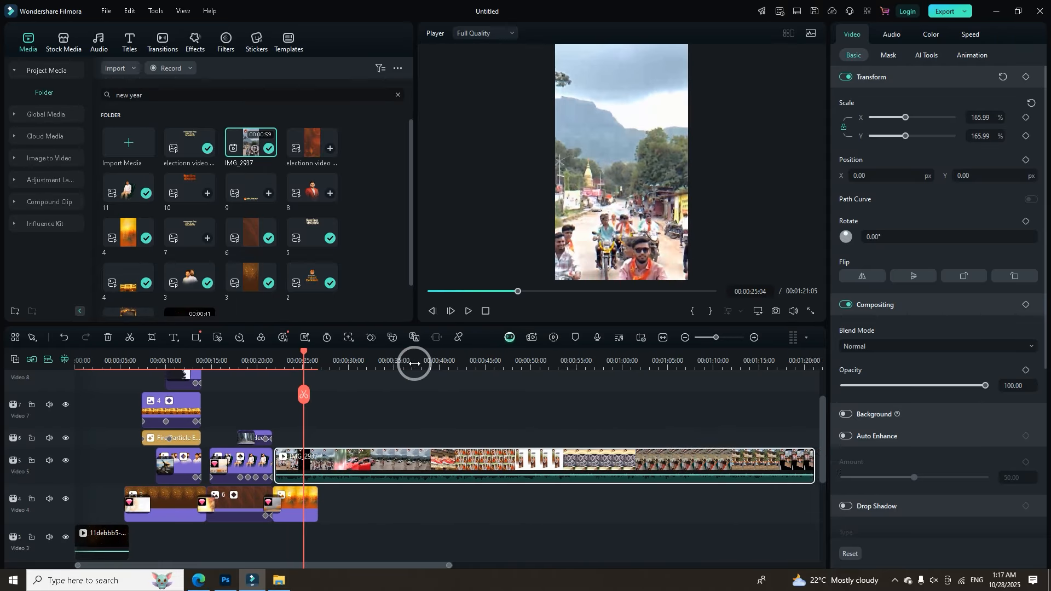
right_click(467, 459)
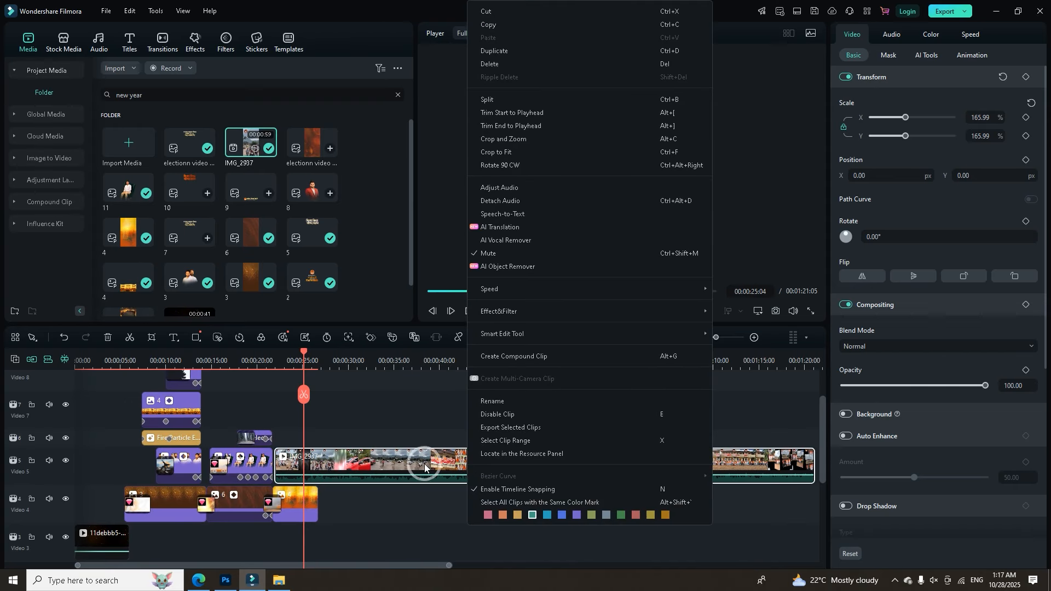
mouse_move(520, 287)
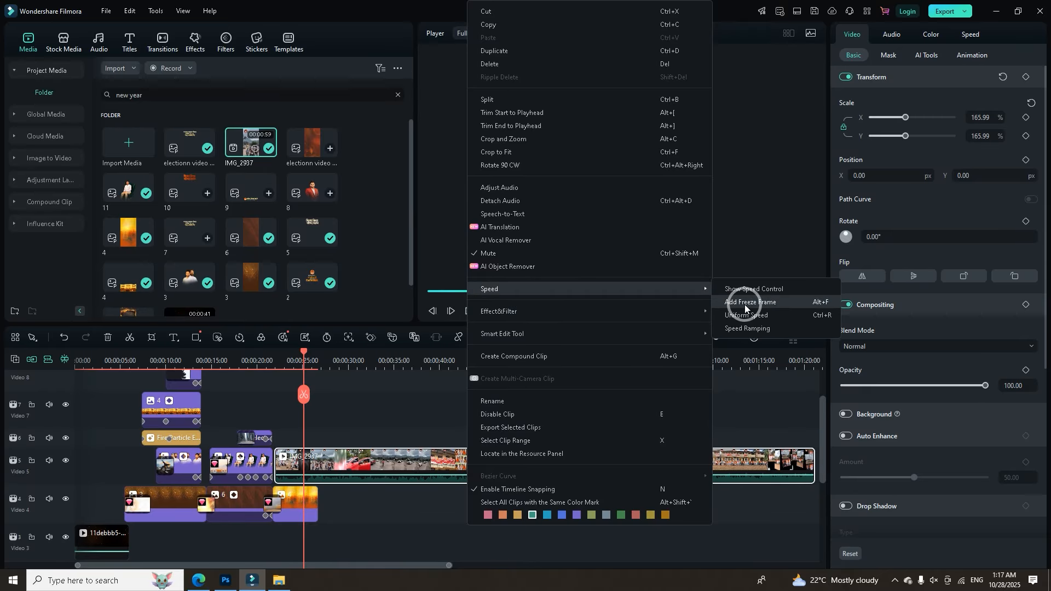
left_click(751, 329)
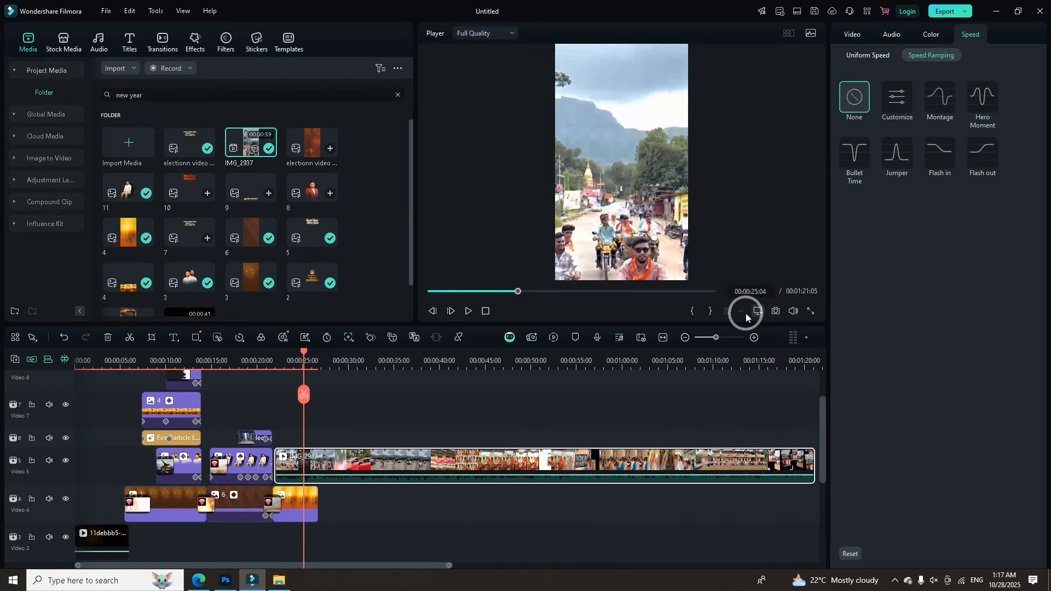
left_click(903, 94)
left_click(887, 261)
left_click_drag(887, 261, 1008, 249)
left_click(928, 261)
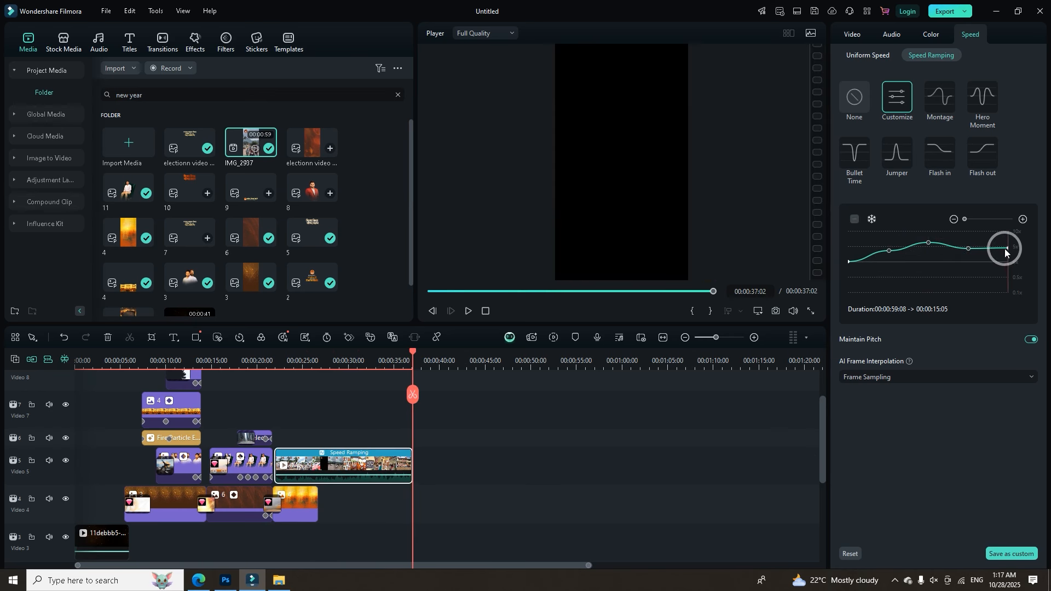
left_click(990, 554)
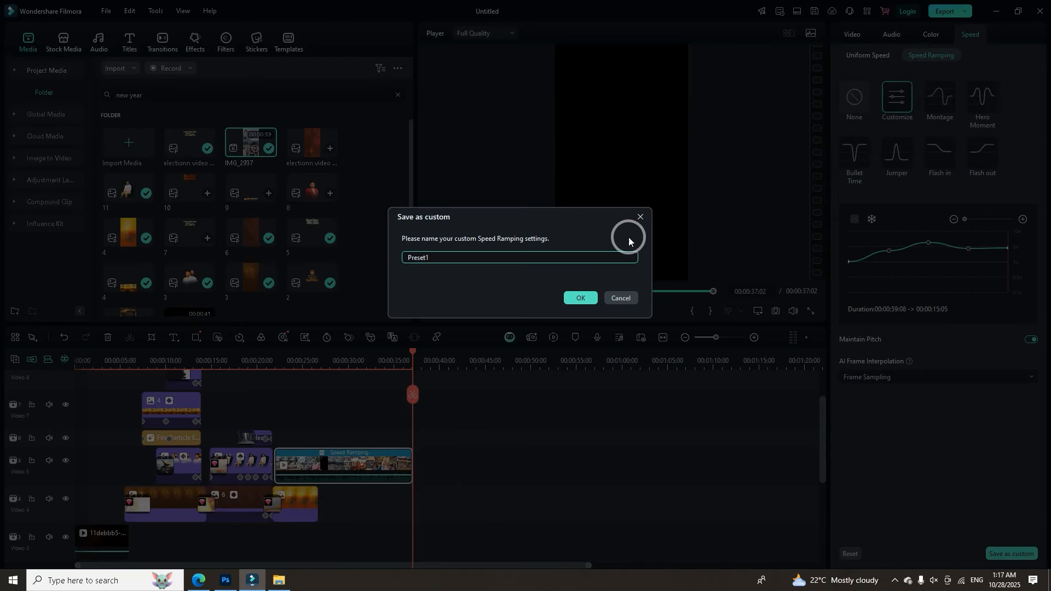
left_click(635, 218)
left_click(443, 349)
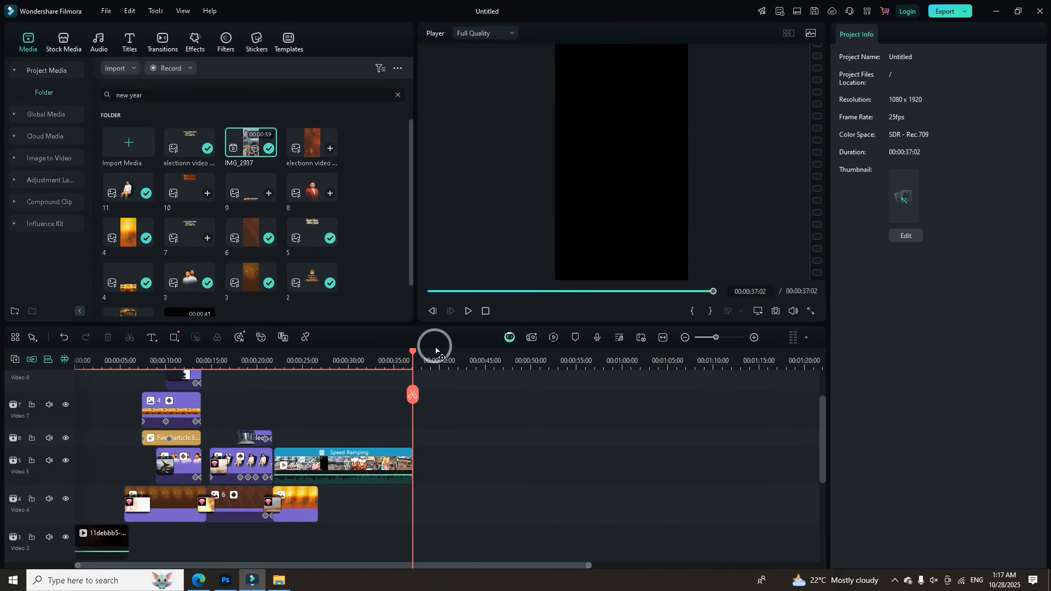
Set the IMG_2937 clip's blend mode to Screen and play it from its start over the yellow-orange background.
left_click_drag(420, 351, 307, 389)
left_click_drag(587, 566, 499, 552)
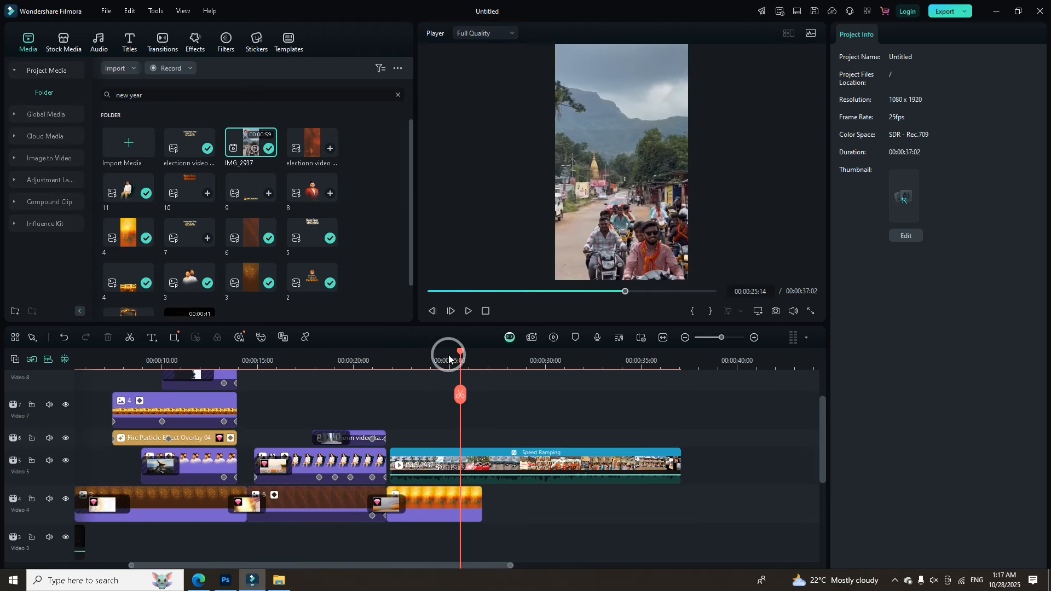
left_click_drag(455, 353, 389, 361)
left_click(418, 452)
left_click(902, 163)
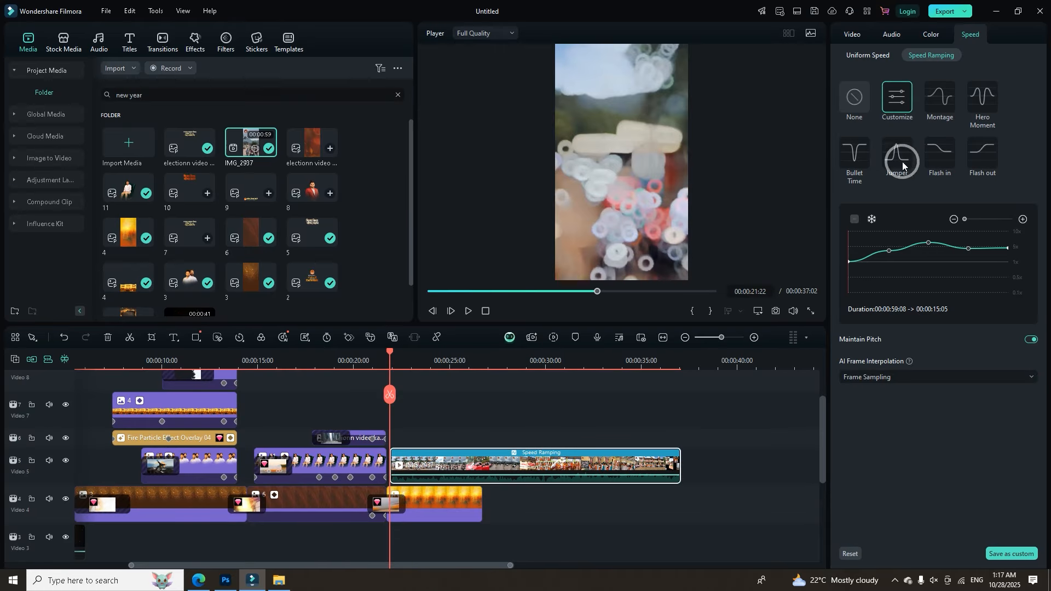
left_click(859, 31)
left_click(899, 345)
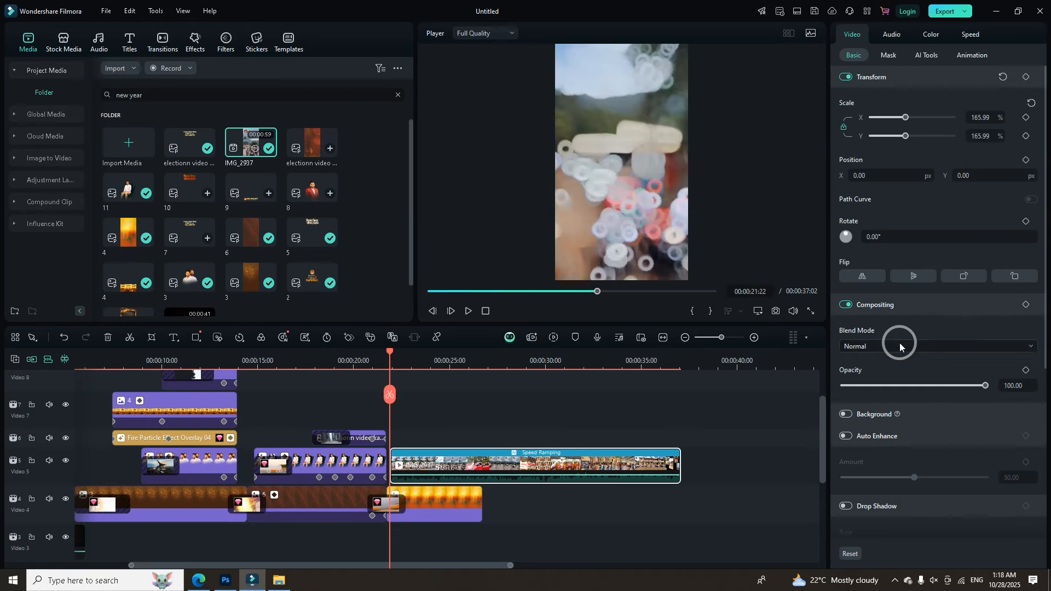
left_click(867, 476)
key("space")
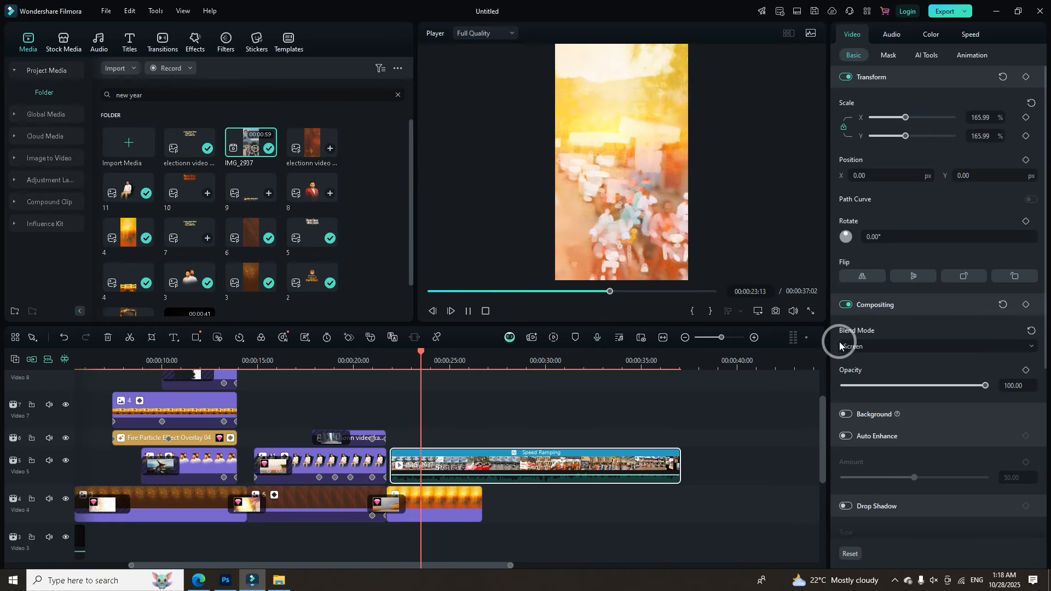
key("space")
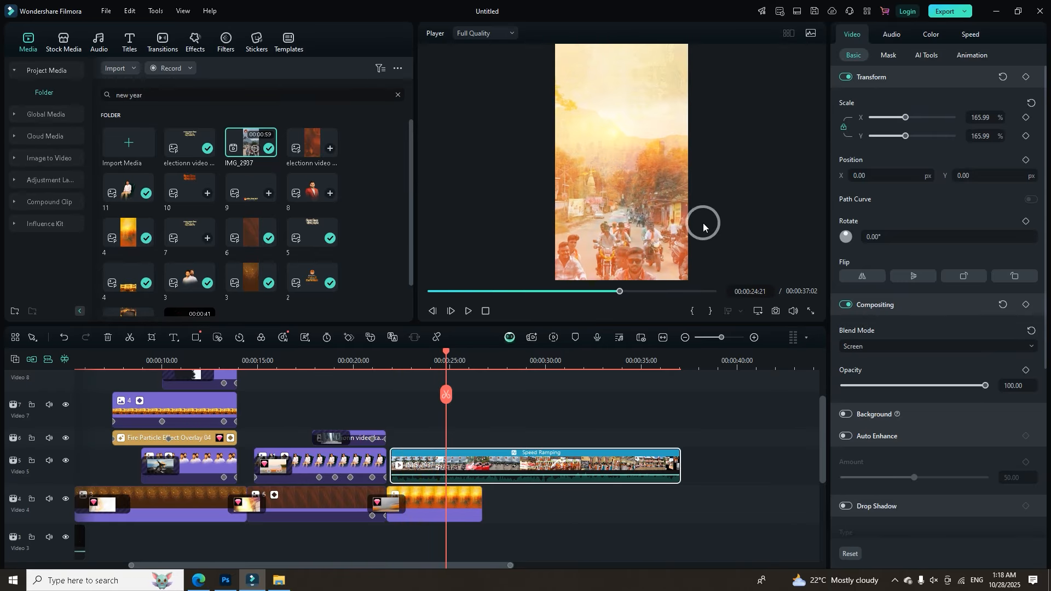
Compare other blend modes such as Color Dodge on the rally clip, keep Screen, and play the blend.
left_click(904, 349)
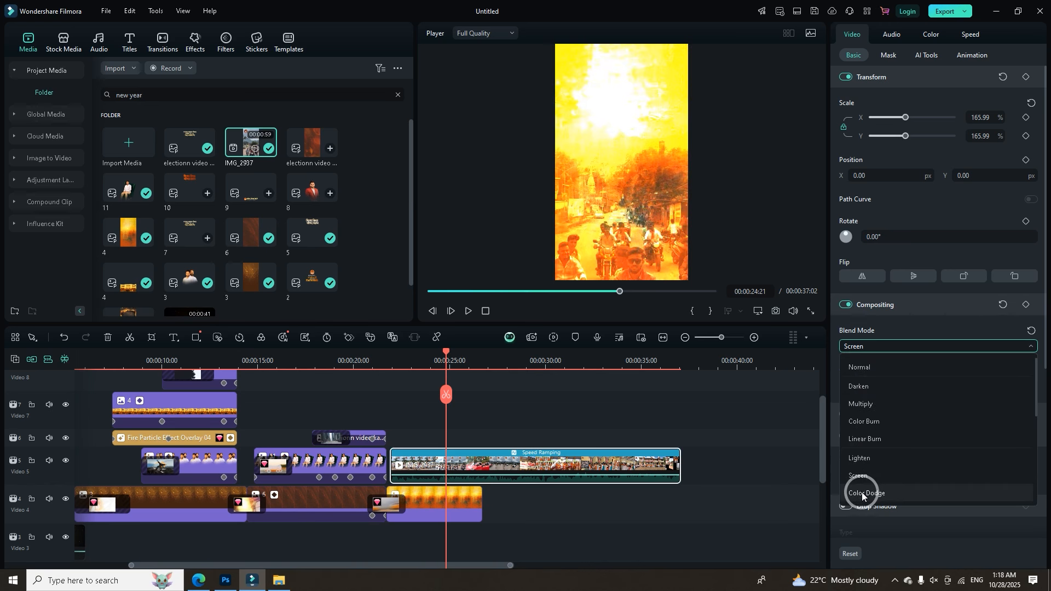
left_click(863, 476)
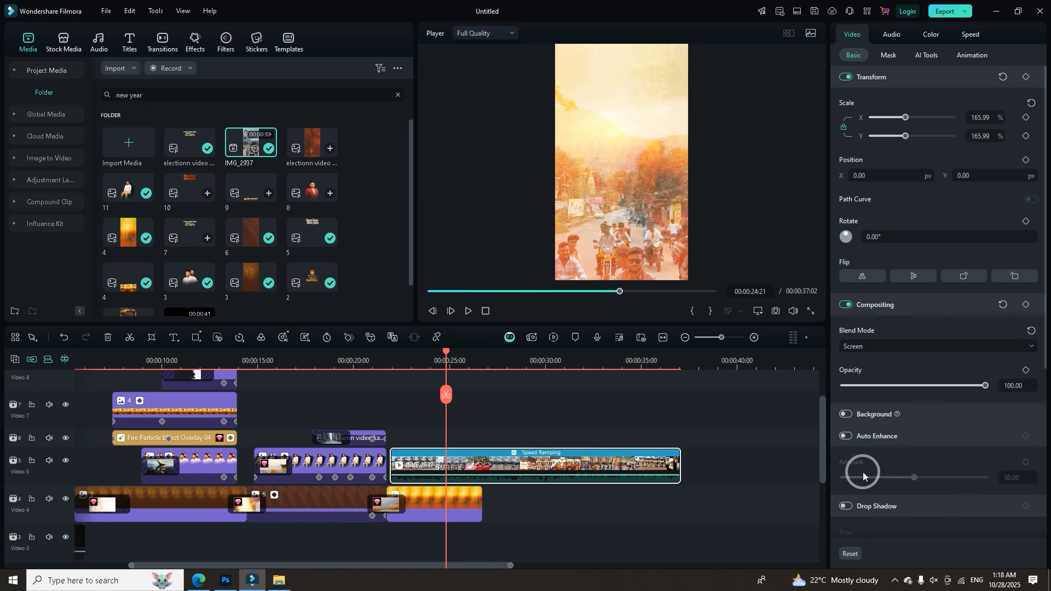
key("space")
key("space")
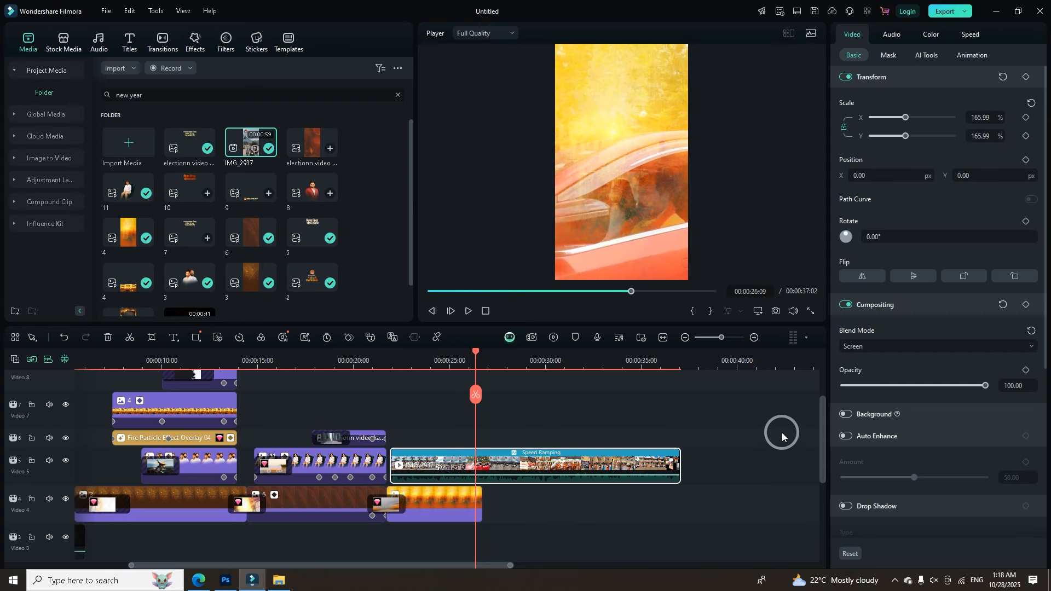
Add a rectangle mask to IMG_2937 with scale 94, height 37.56 and Y position 320.29, covering the frame's upper part, and play it.
left_click_drag(475, 353, 389, 379)
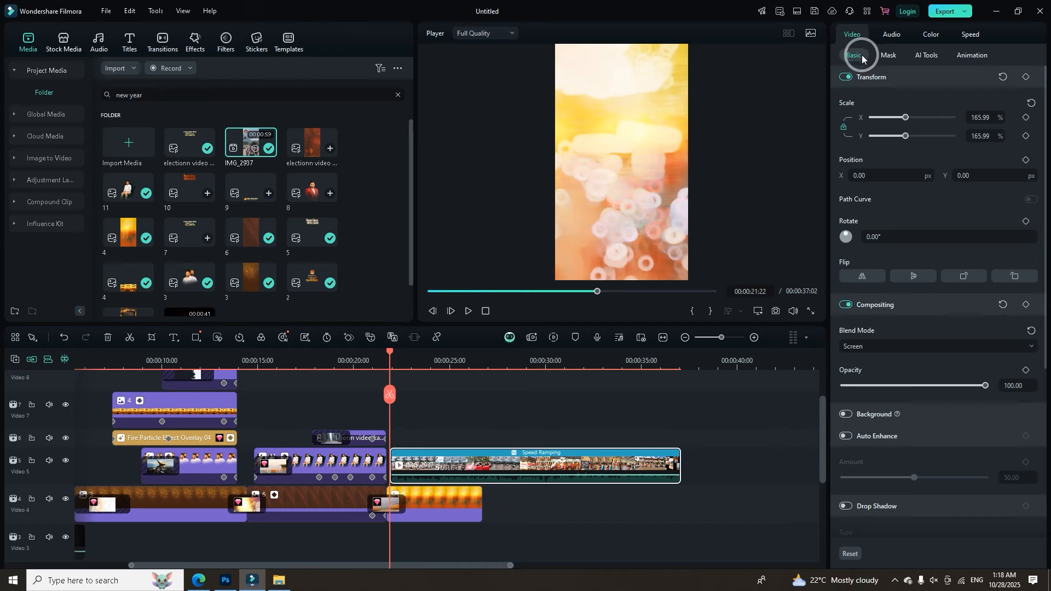
left_click(889, 57)
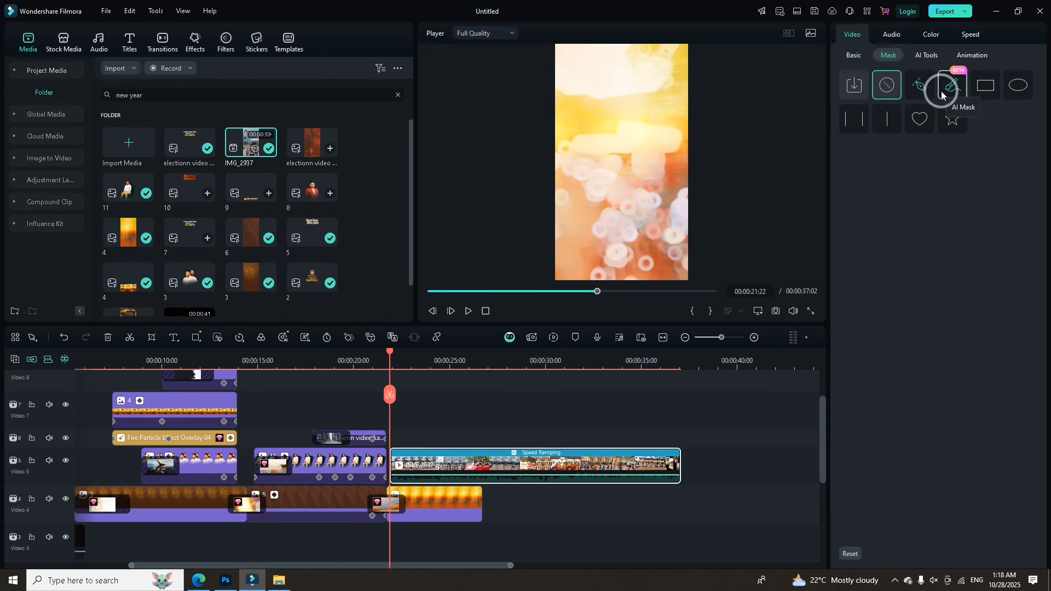
left_click(984, 94)
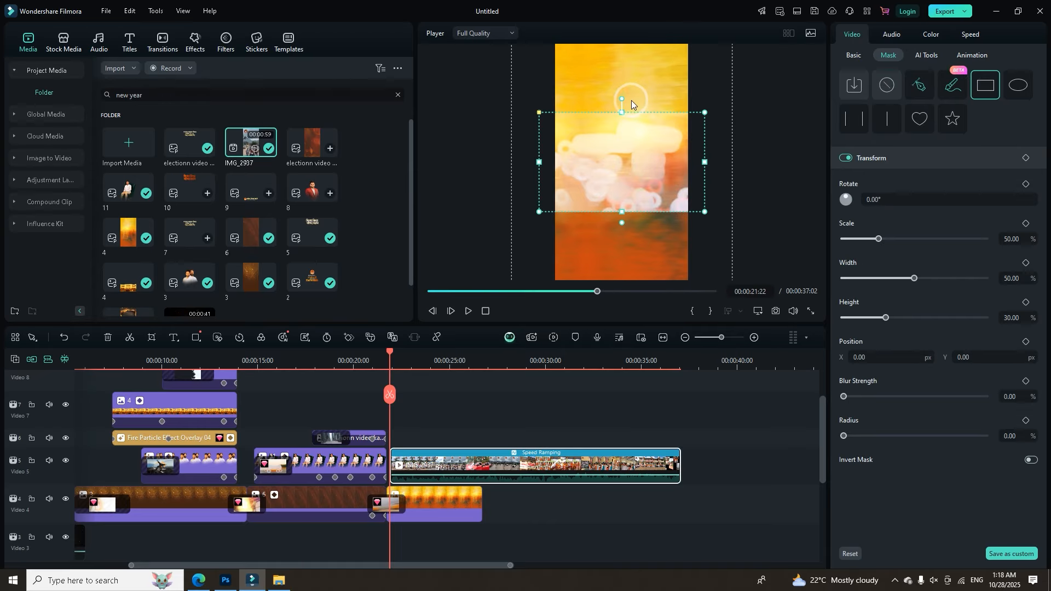
left_click_drag(879, 239, 622, 227)
left_click_drag(626, 159, 628, 93)
left_click_drag(626, 163, 629, 221)
key("space")
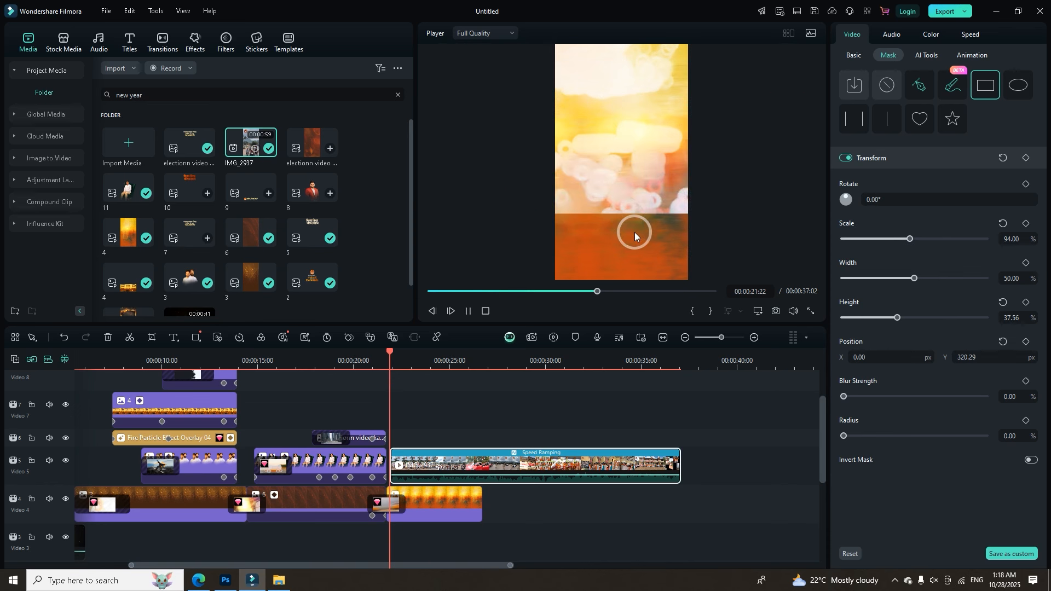
key("space")
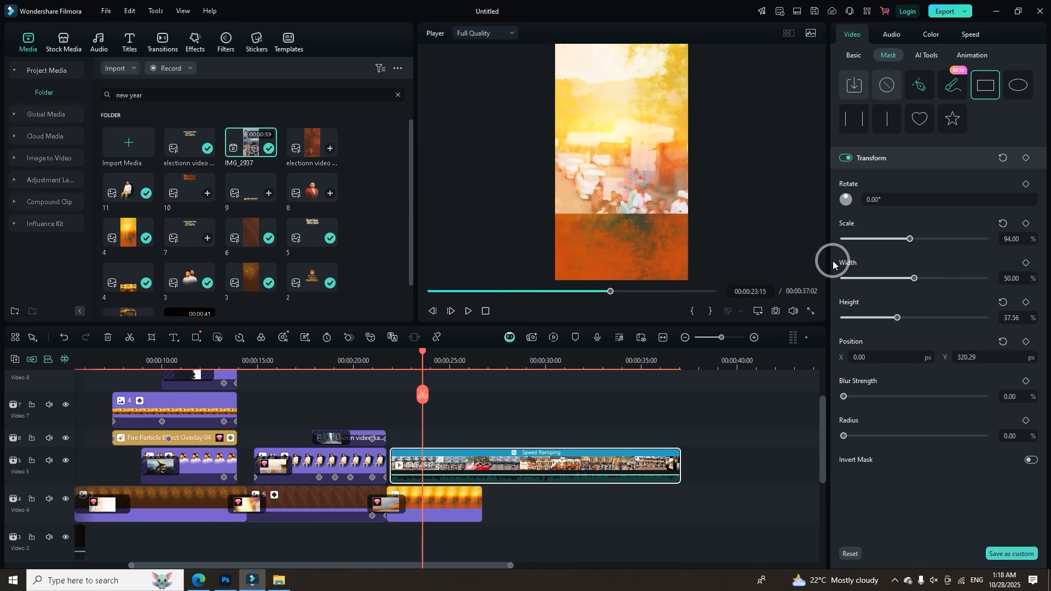
Set the rectangle mask's blur strength to 33 and move the mask up to a Y position of about 443.
left_click_drag(843, 396, 900, 397)
left_click_drag(848, 399, 829, 405)
left_click_drag(846, 398, 887, 398)
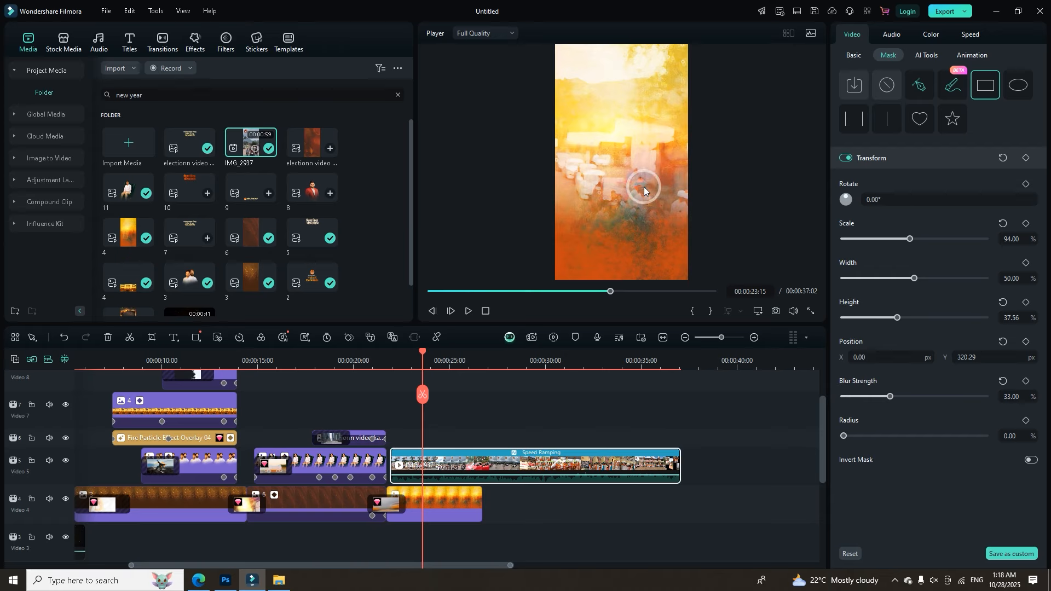
left_click_drag(632, 176, 633, 151)
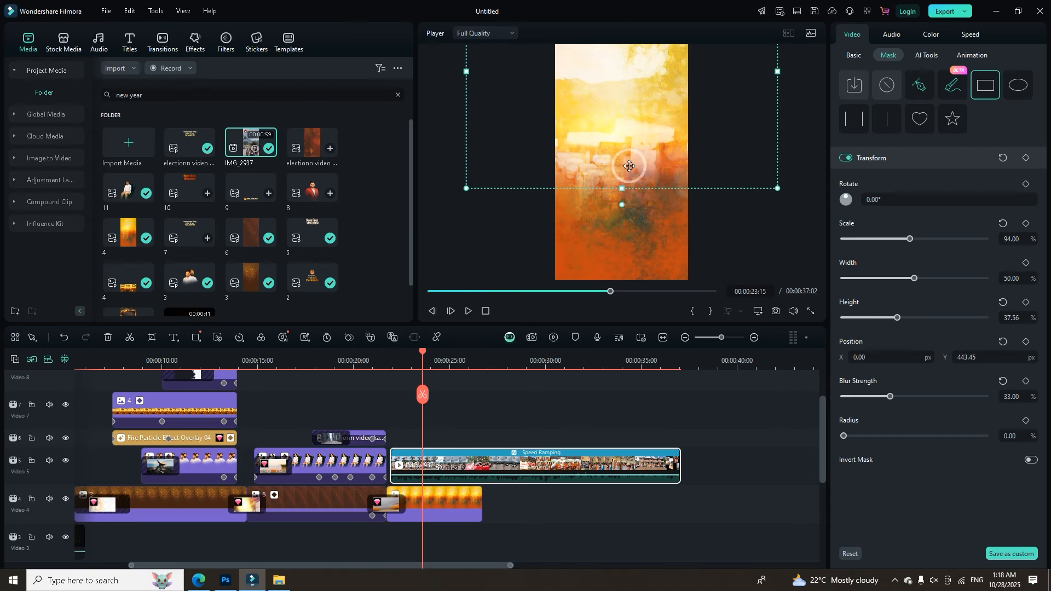
Extend the yellow-orange background on Video 4 to the end of the IMG_2937 clip and play the masked section.
left_click_drag(479, 497, 680, 500)
left_click_drag(422, 356, 378, 367)
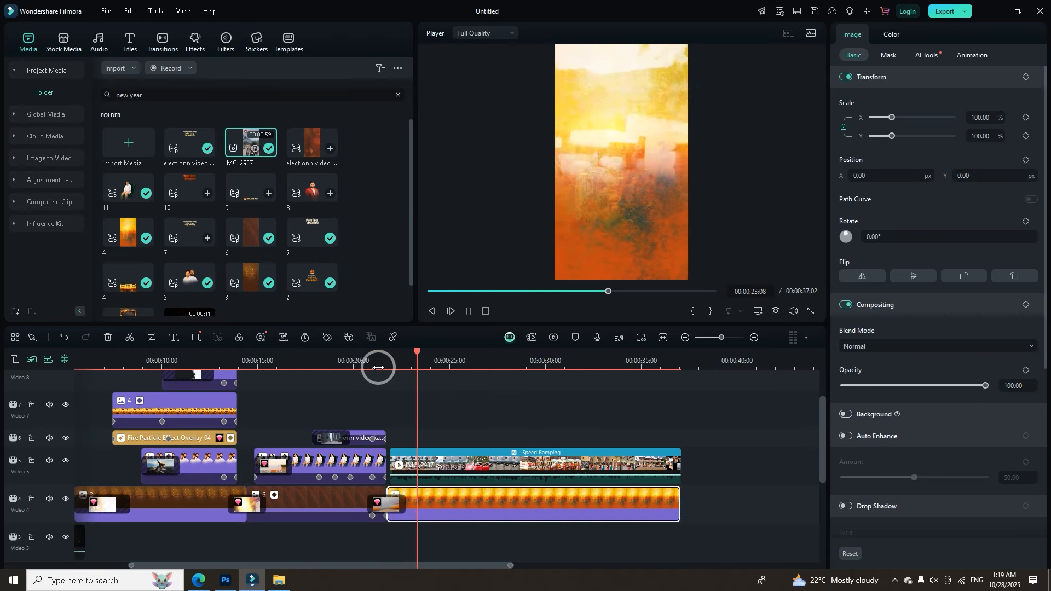
key("space")
left_click_drag(436, 356, 395, 375)
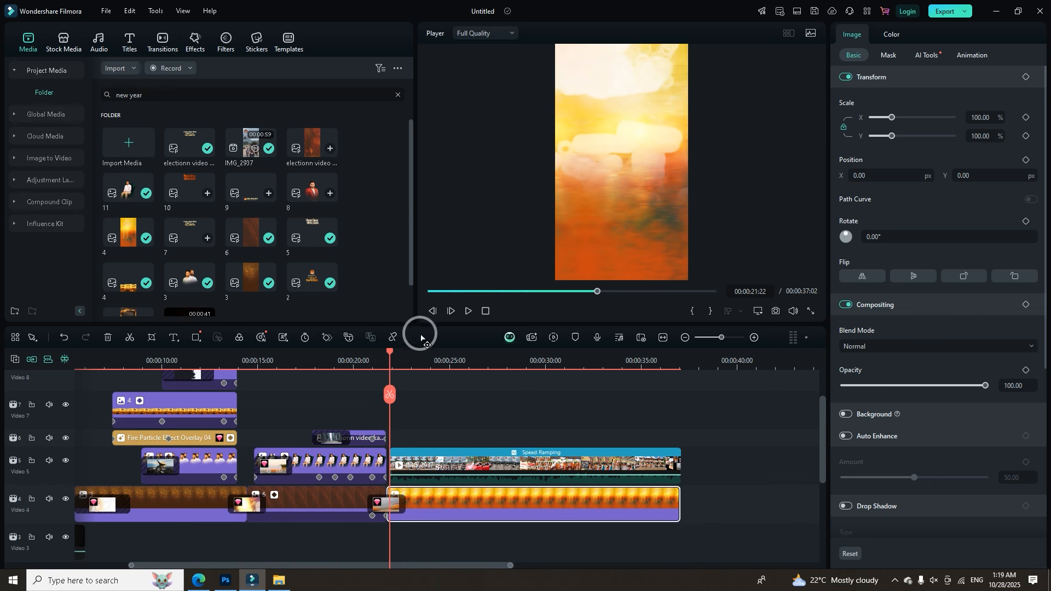
Place image 8 on Video 6 at the start of the IMG_2937 clip and extend it to that clip's end.
left_click_drag(383, 355, 390, 405)
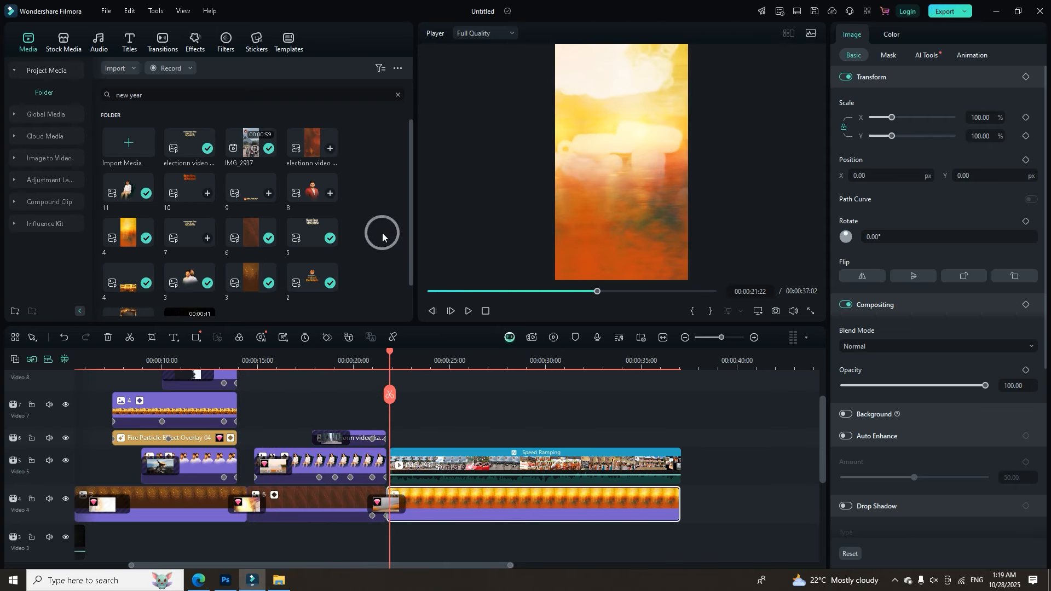
left_click_drag(312, 196, 397, 436)
left_click_drag(482, 438, 679, 439)
Set image 8's scale to 400% and rotation to -23.97°, and add a keyframe at its start, 00:00:21:22.
left_click_drag(390, 355, 390, 359)
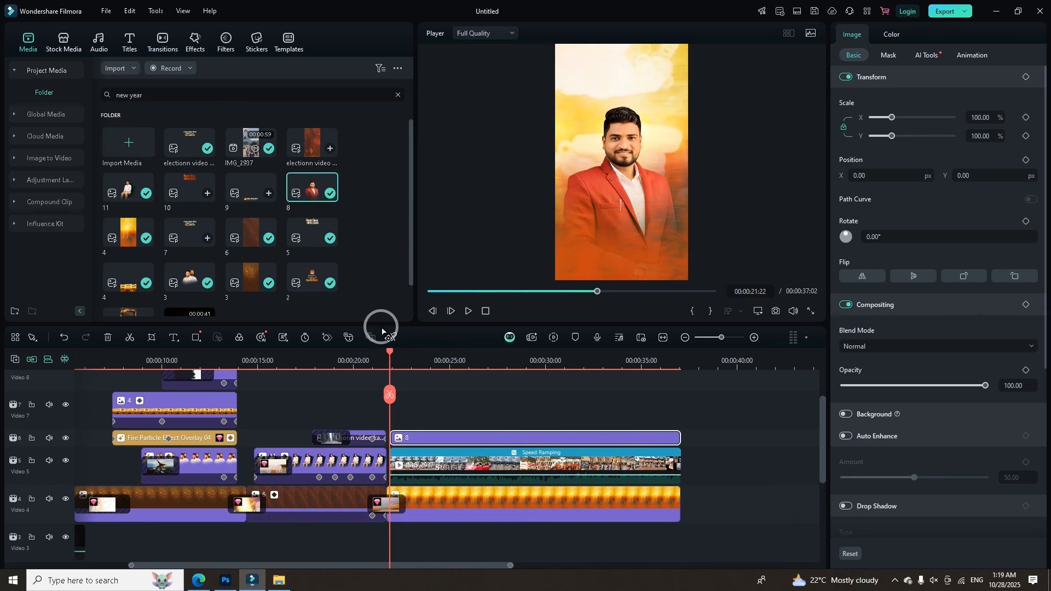
left_click_drag(897, 126, 934, 125)
left_click(852, 239)
left_click_drag(848, 236, 844, 235)
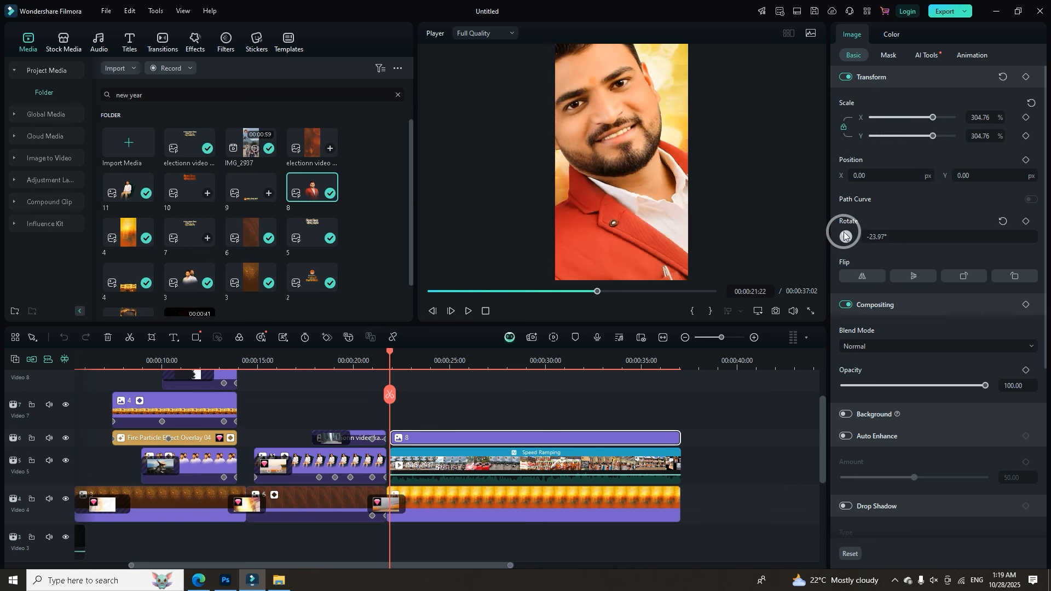
left_click_drag(933, 118, 954, 124)
left_click(587, 284)
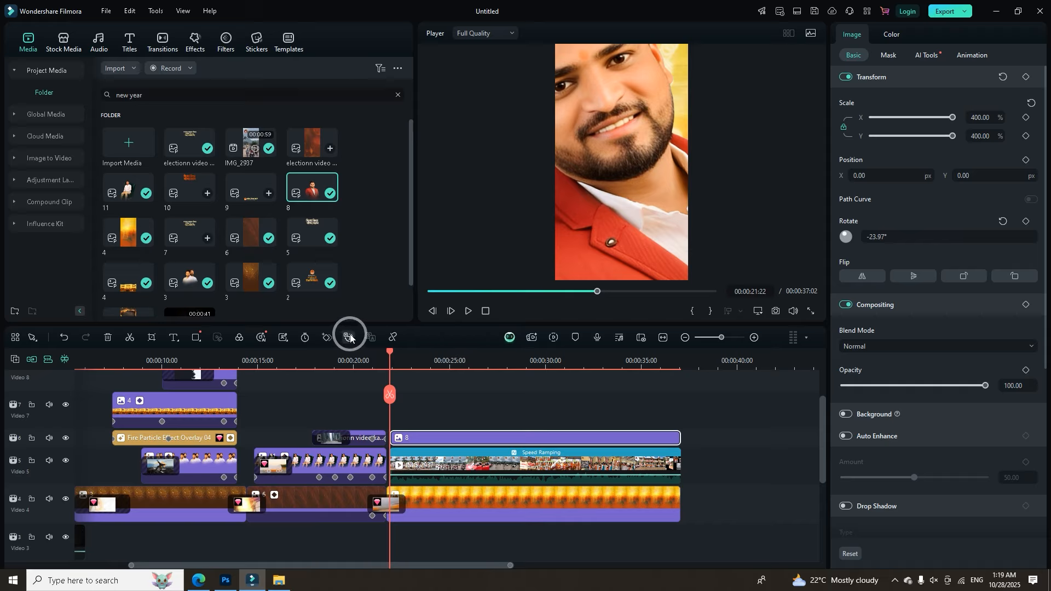
left_click(330, 338)
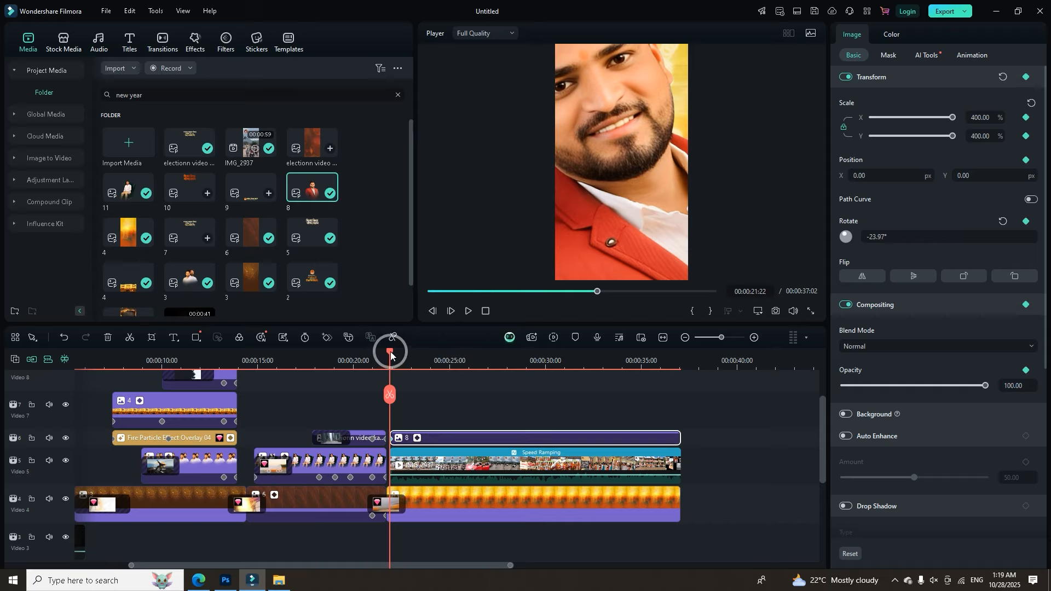
Keyframe image 8 to 0° rotation at 00:00:23:07 and 103.40% scale at 00:00:25:02, and play the zoom-out.
left_click_drag(397, 356, 418, 359)
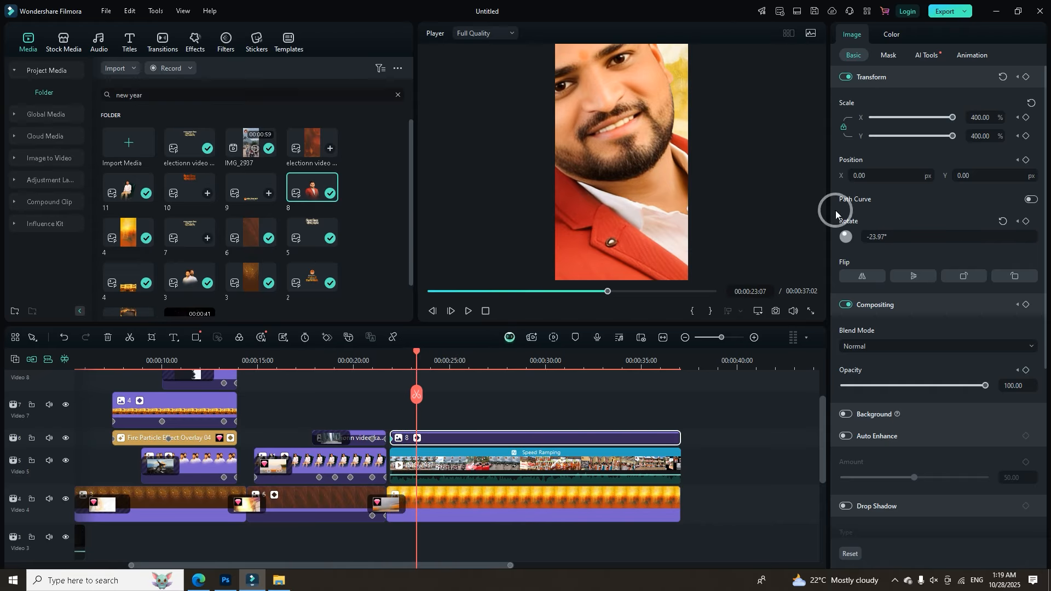
left_click_drag(847, 232, 845, 232)
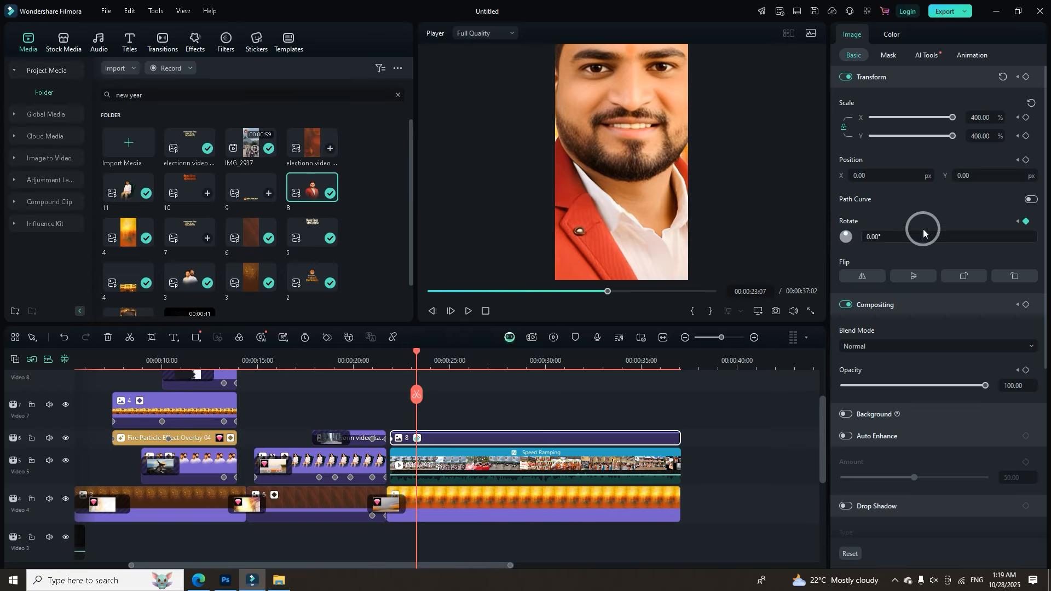
left_click_drag(950, 121, 927, 117)
left_click_drag(418, 353, 451, 353)
left_click_drag(929, 125, 893, 134)
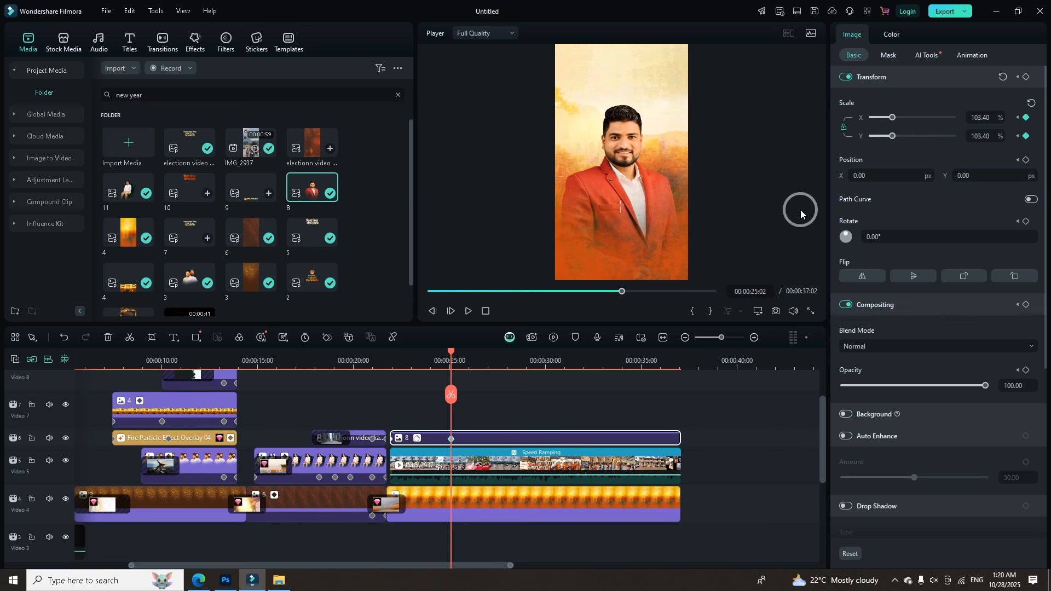
left_click_drag(450, 355, 363, 376)
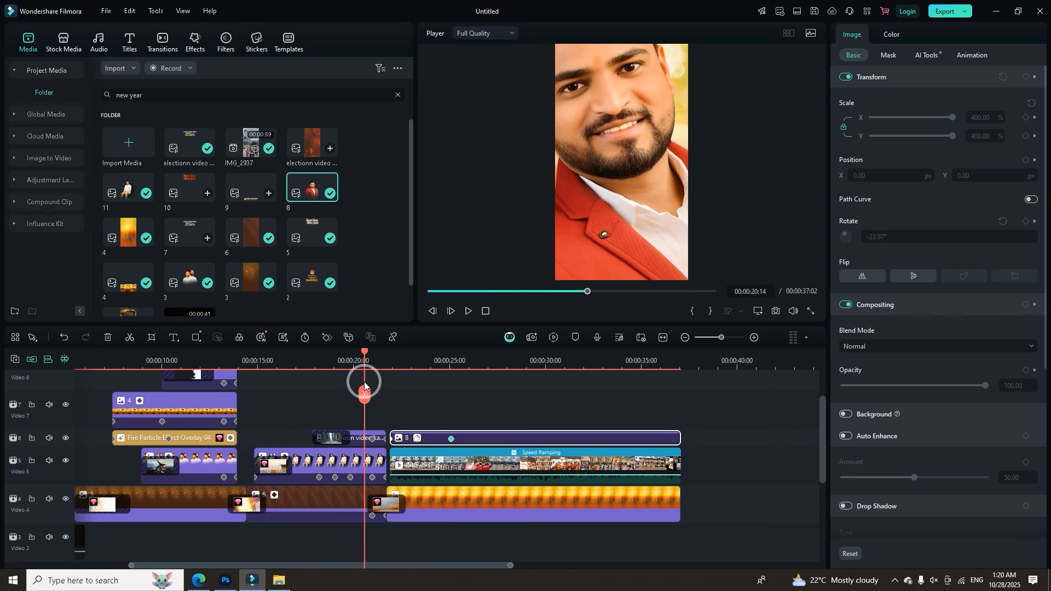
key("space")
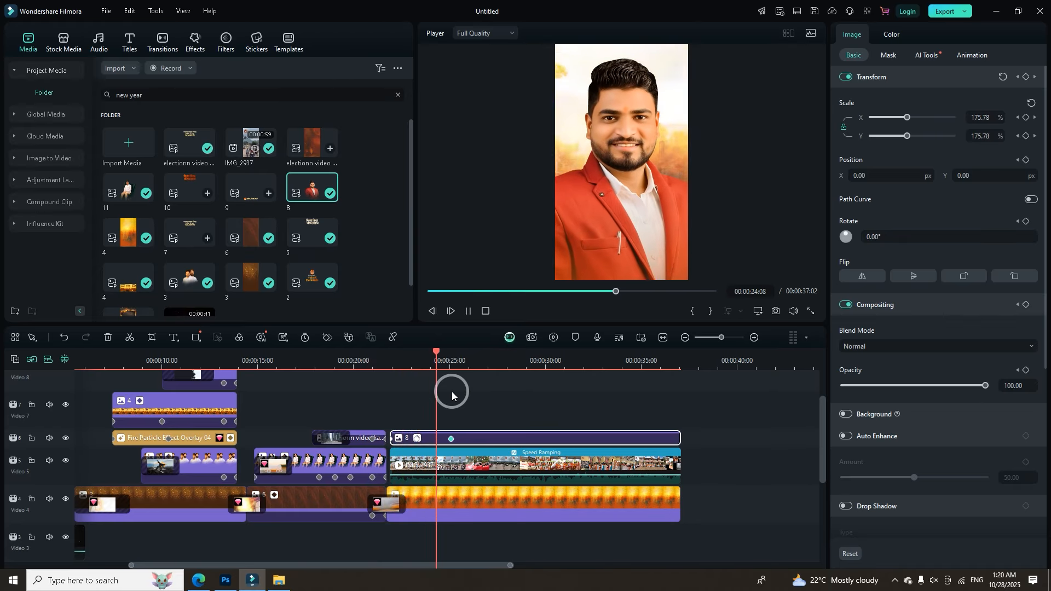
left_click(452, 393)
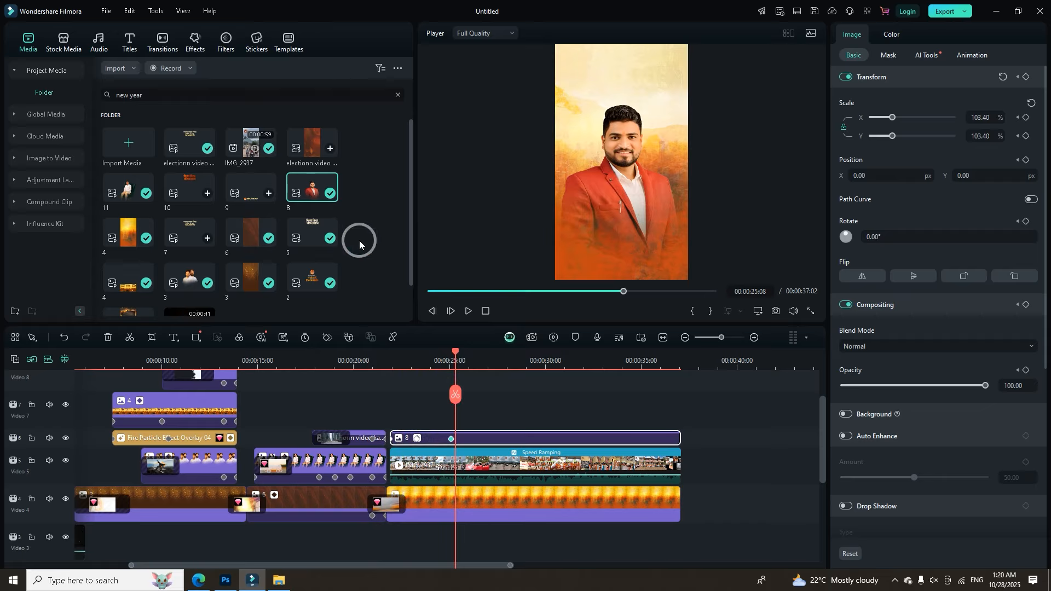
Place image 9 on Video 7 from 00:00:25:08 to the end of image 8, and try a Warp Zoom 3 transition at its start.
left_click_drag(252, 200, 680, 432)
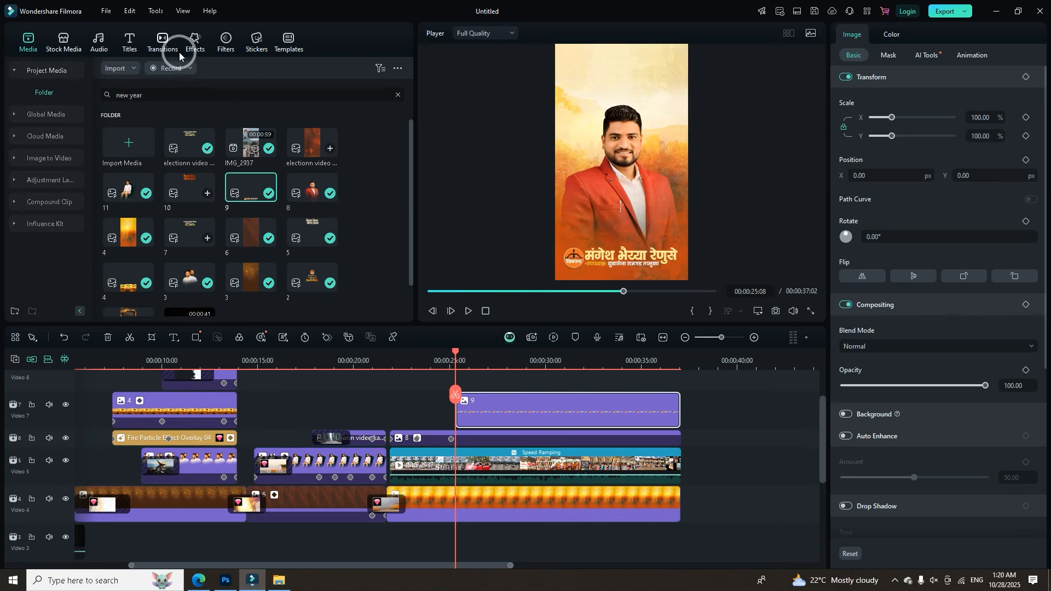
left_click(164, 43)
scroll(227, 207, "down", 3)
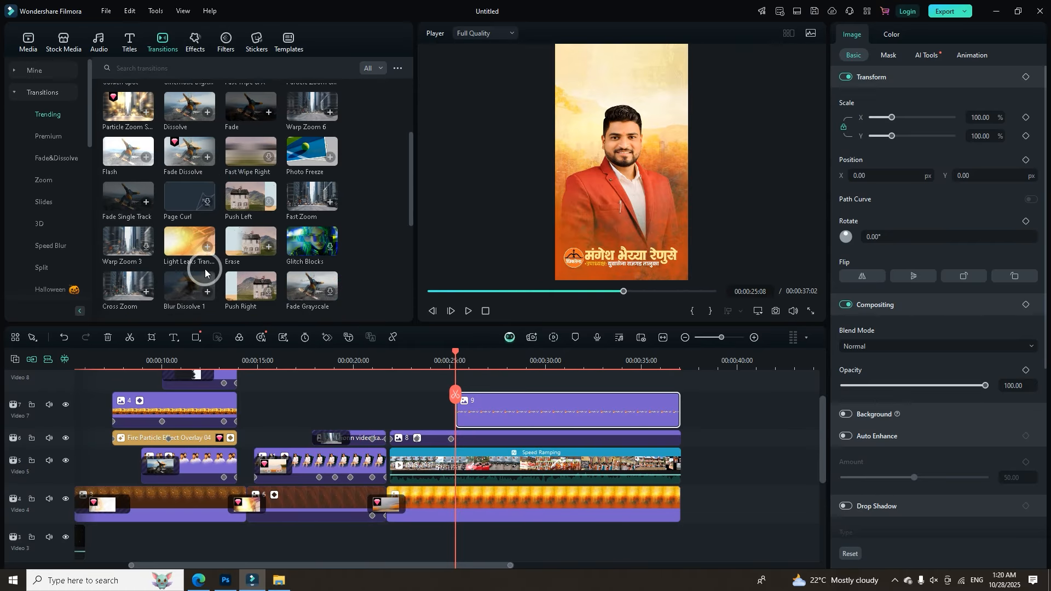
left_click_drag(128, 244, 458, 415)
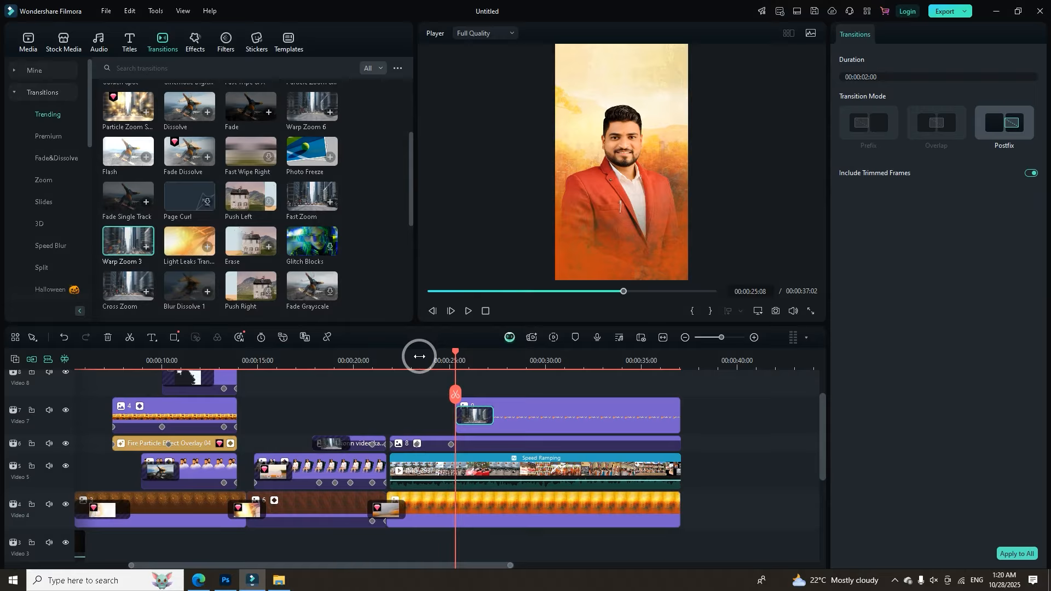
left_click(420, 356)
key("space")
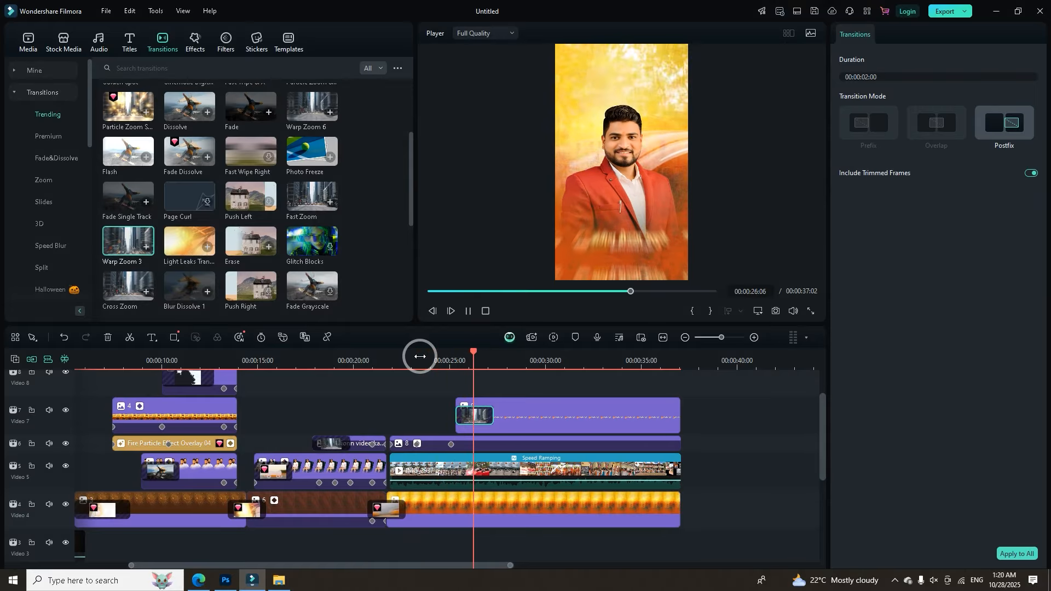
key("space")
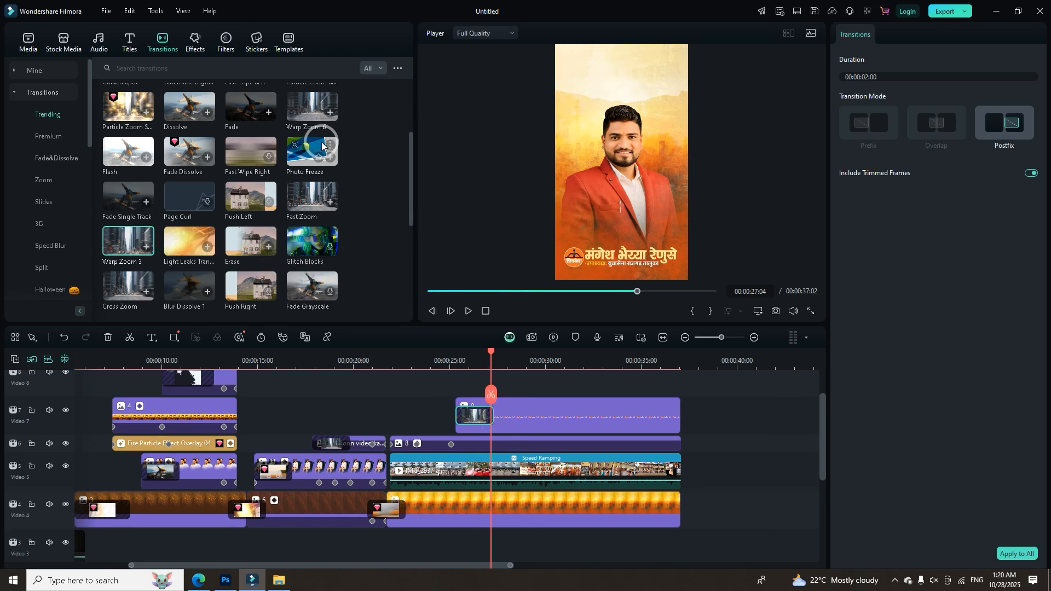
Replace the transition at the start of image 9 with Cross Zoom and play it.
left_click(48, 180)
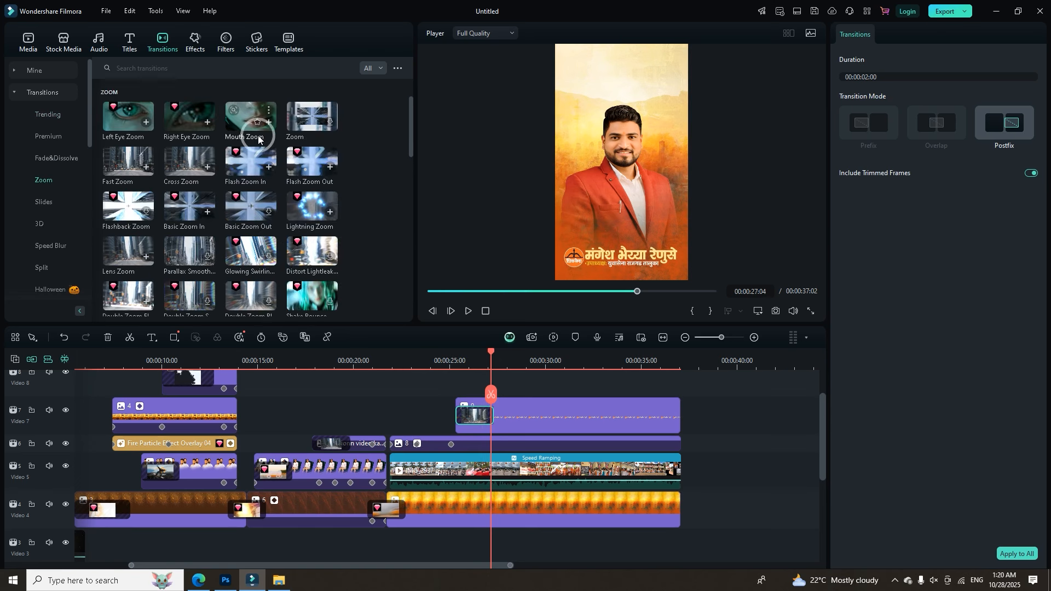
left_click_drag(175, 174, 463, 417)
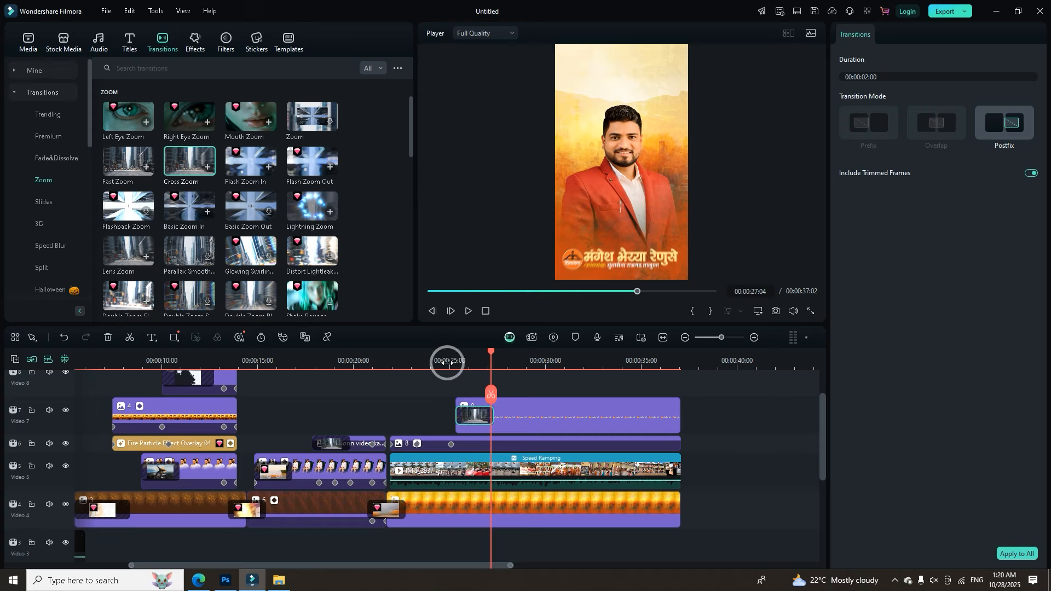
left_click(446, 363)
key("space")
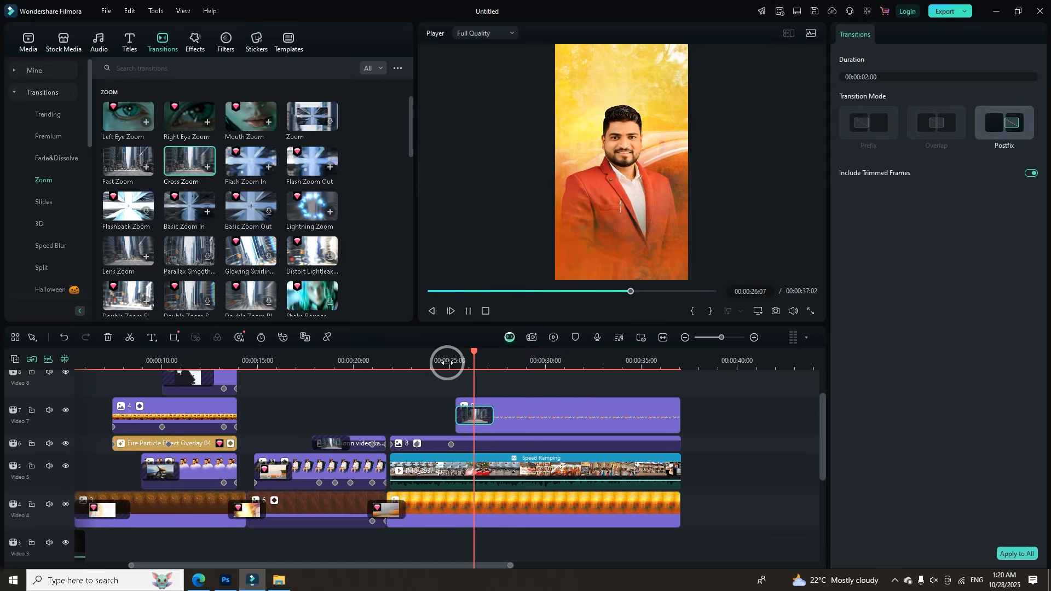
key("space")
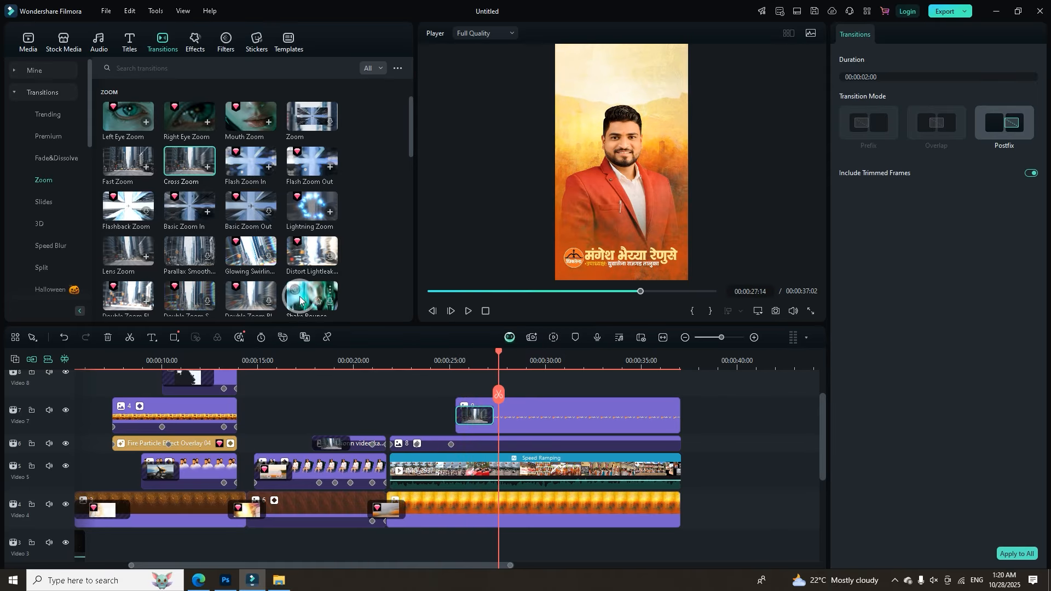
Browse more zoom transitions, apply Right Eye Zoom to the start of image 9, and play it.
scroll(230, 268, "down", 2)
left_click(190, 231)
scroll(187, 232, "up", 2)
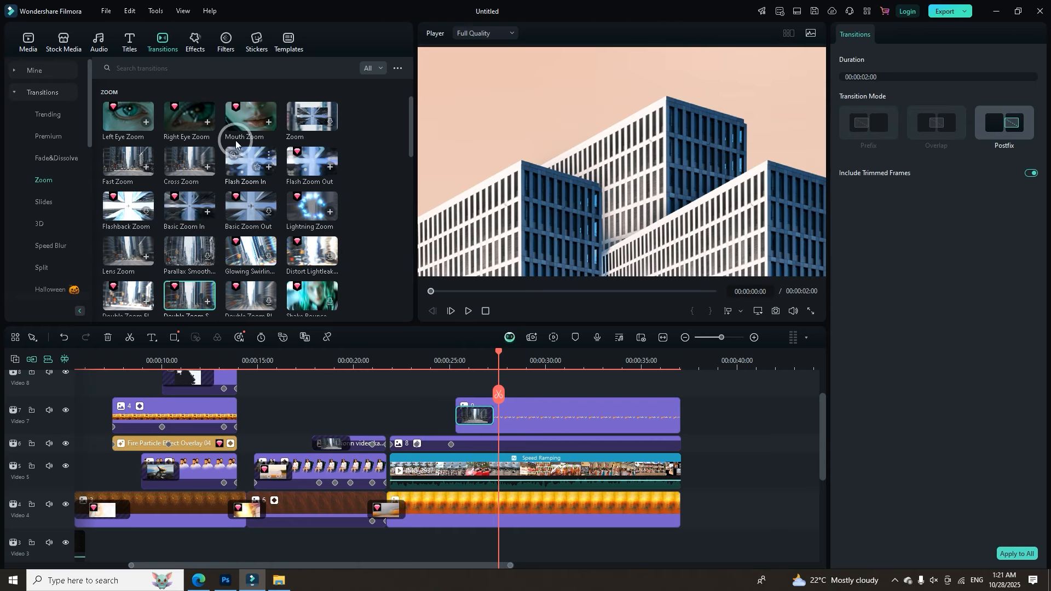
left_click_drag(176, 130, 471, 417)
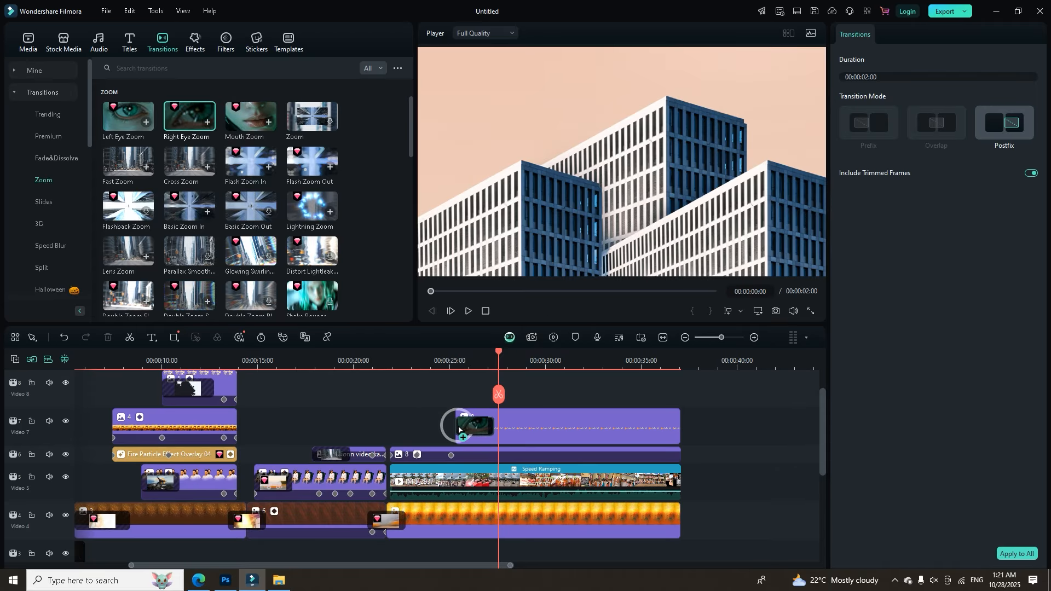
left_click(447, 359)
key("space")
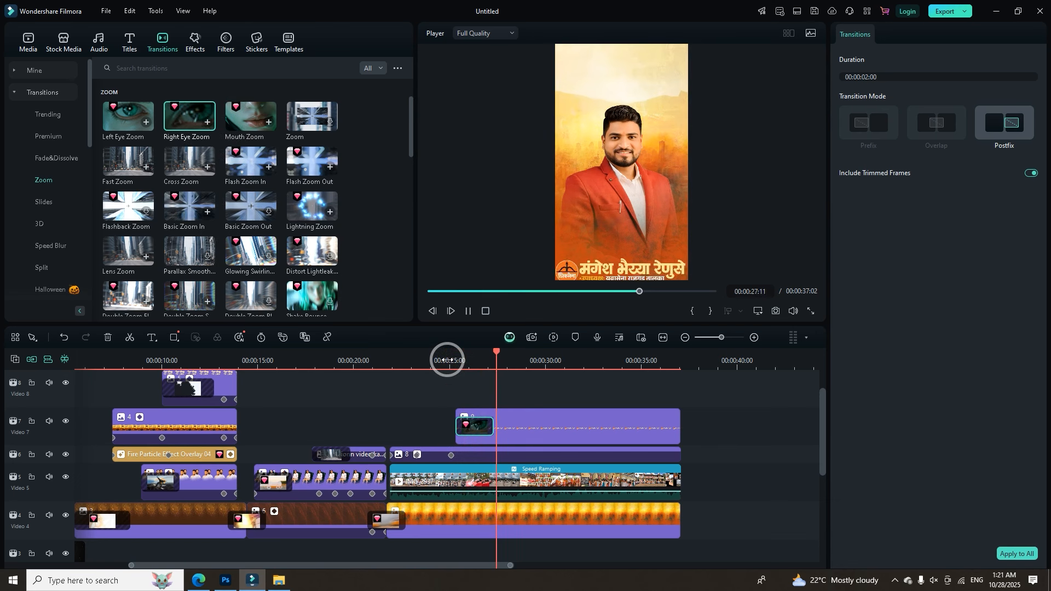
Lengthen the Right Eye Zoom transition on image 9 to 00:00:03:21 and play it.
left_click_drag(491, 422, 527, 424)
left_click(452, 361)
key("space")
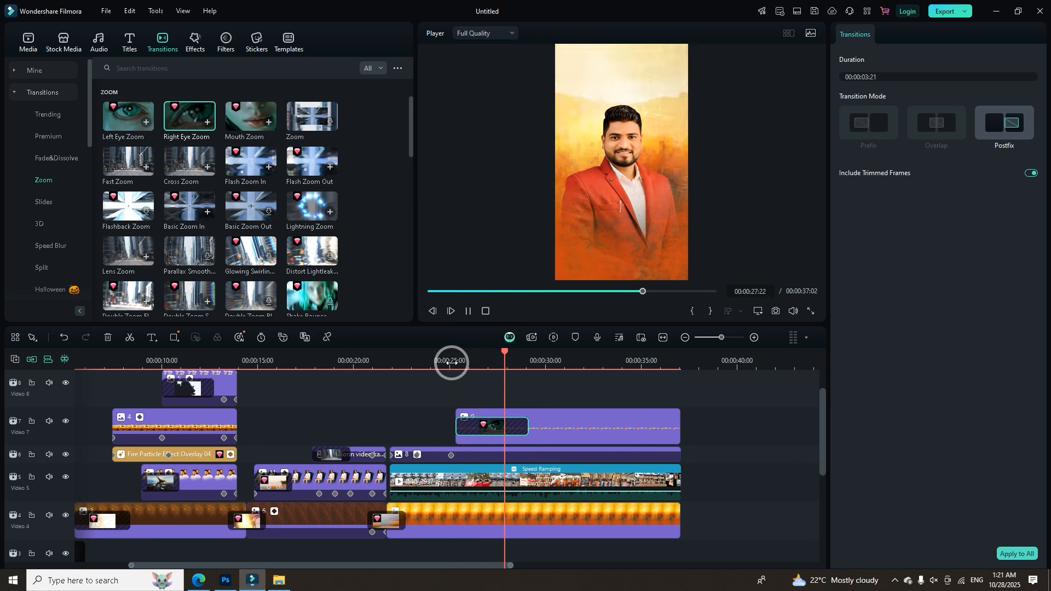
key("space")
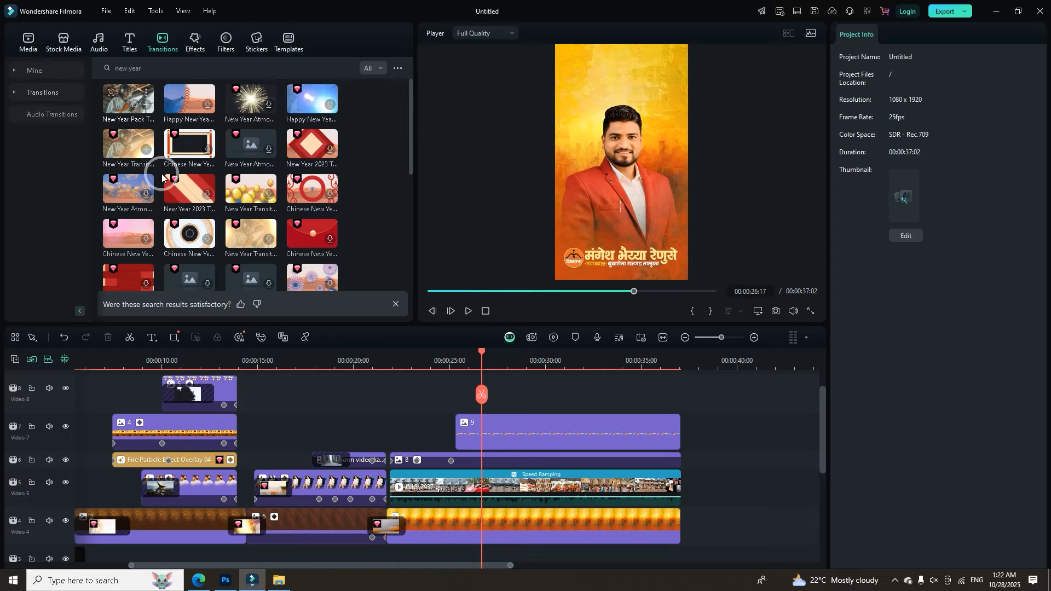
Apply the New Year Pack transition to the start of image 9 and play it.
left_click_drag(129, 98, 474, 431)
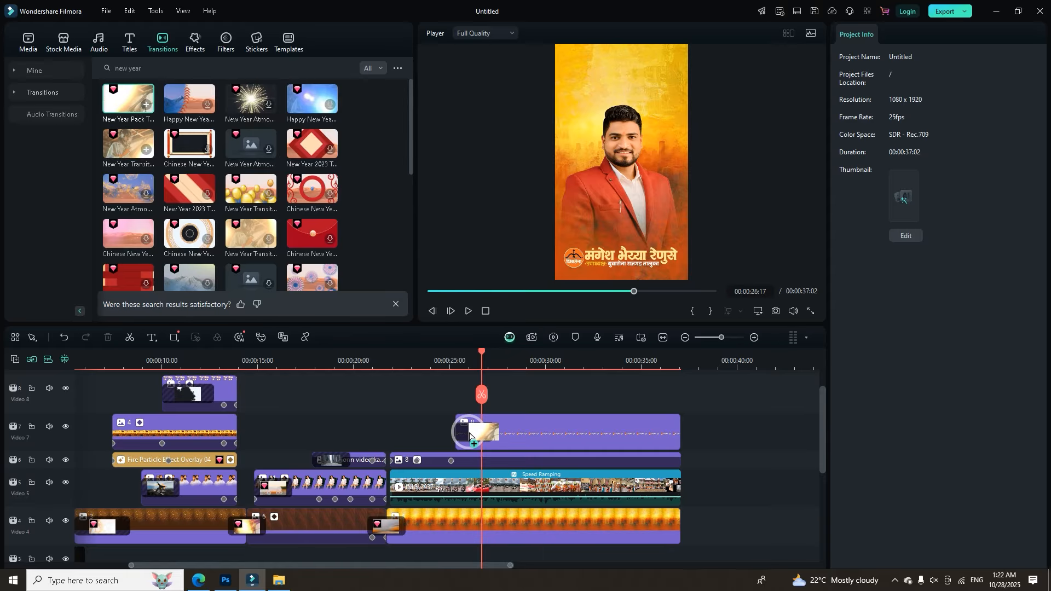
left_click(452, 361)
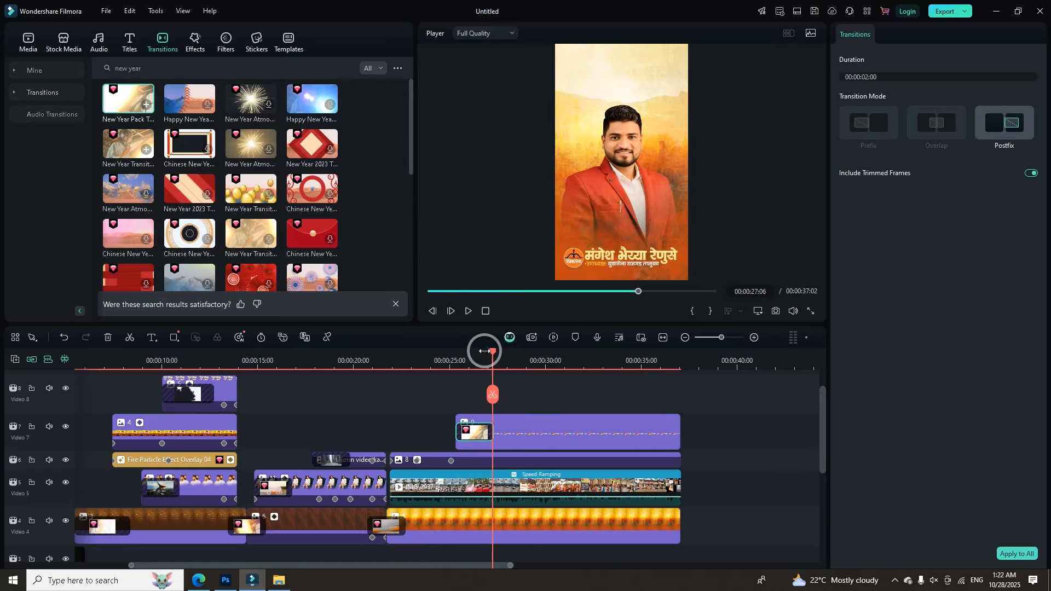
key("space")
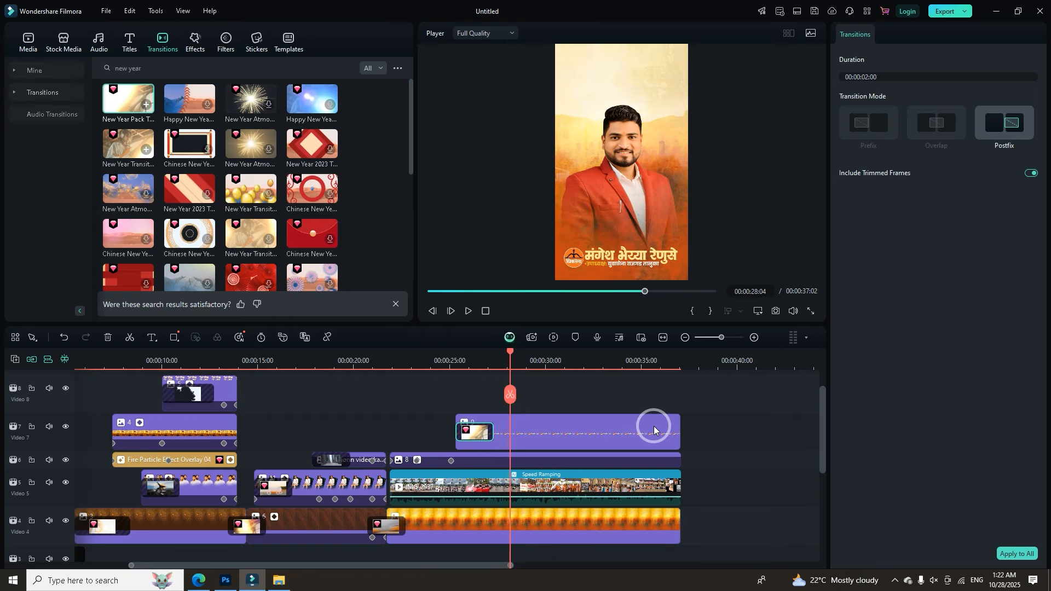
Trim images 8 and 9 to end just after 00:00:28:04, and fade both out with opacity keyframes from there to their end.
left_click_drag(697, 413, 520, 441)
left_click(509, 393)
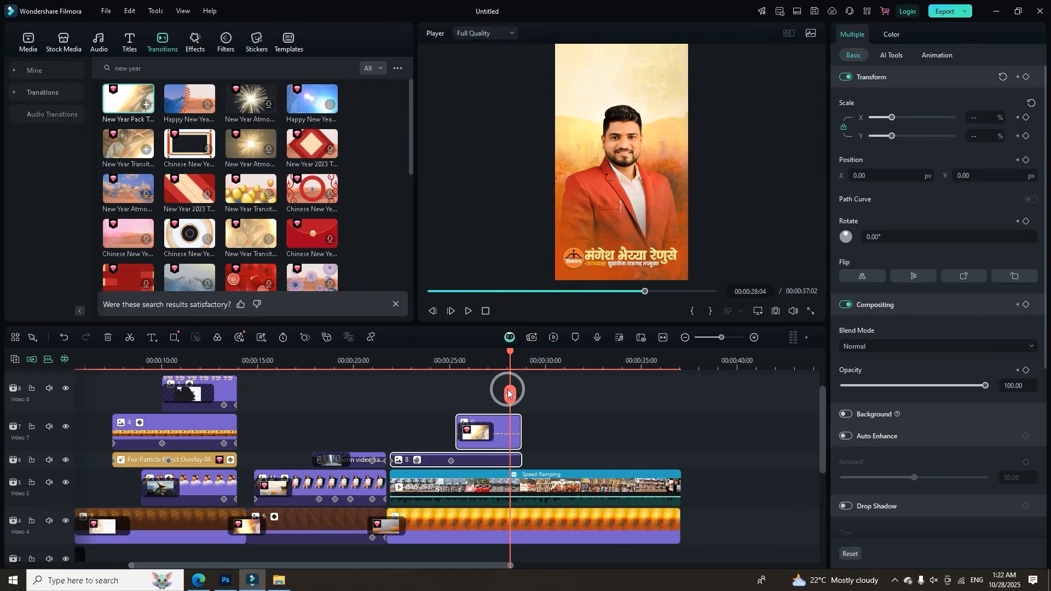
left_click(310, 341)
left_click_drag(511, 355, 522, 353)
left_click_drag(985, 386, 851, 387)
Play the whole project from the beginning in full screen, and return to the editor.
left_click_drag(521, 355, 21, 375)
left_click(75, 352)
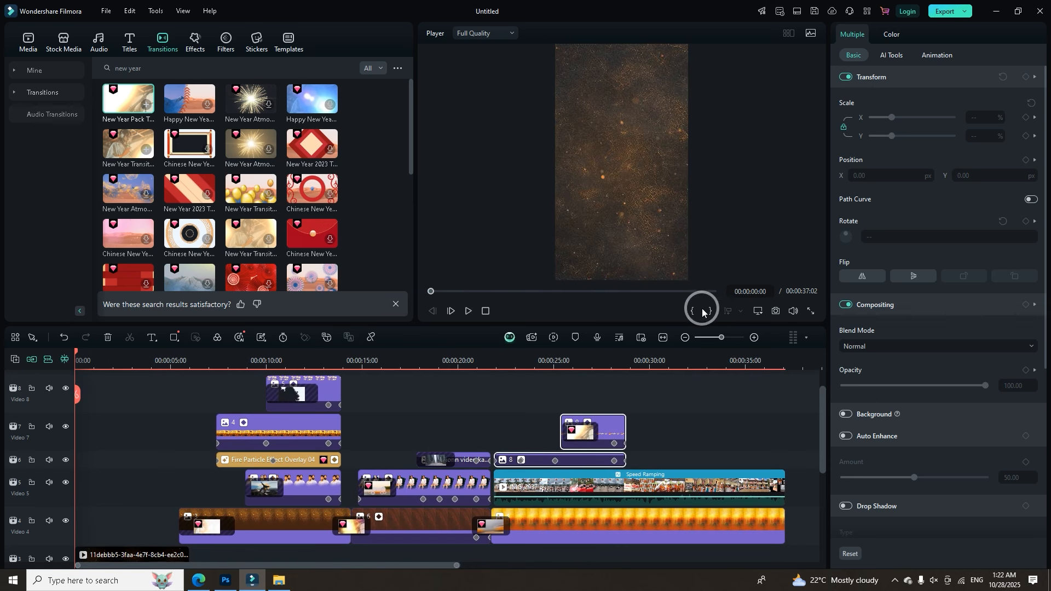
left_click(811, 312)
left_click(447, 396)
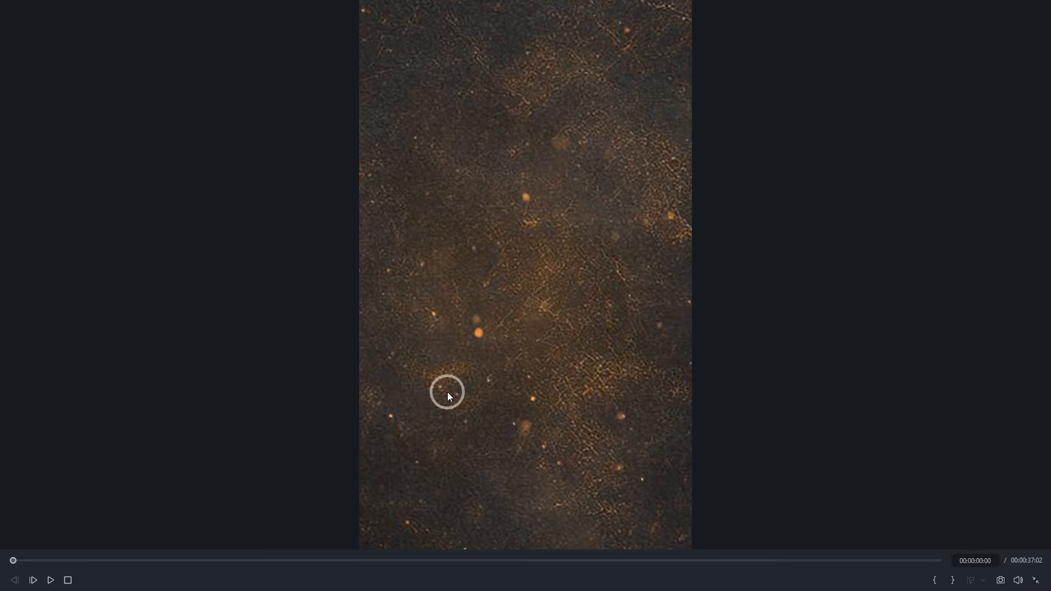
left_click(51, 580)
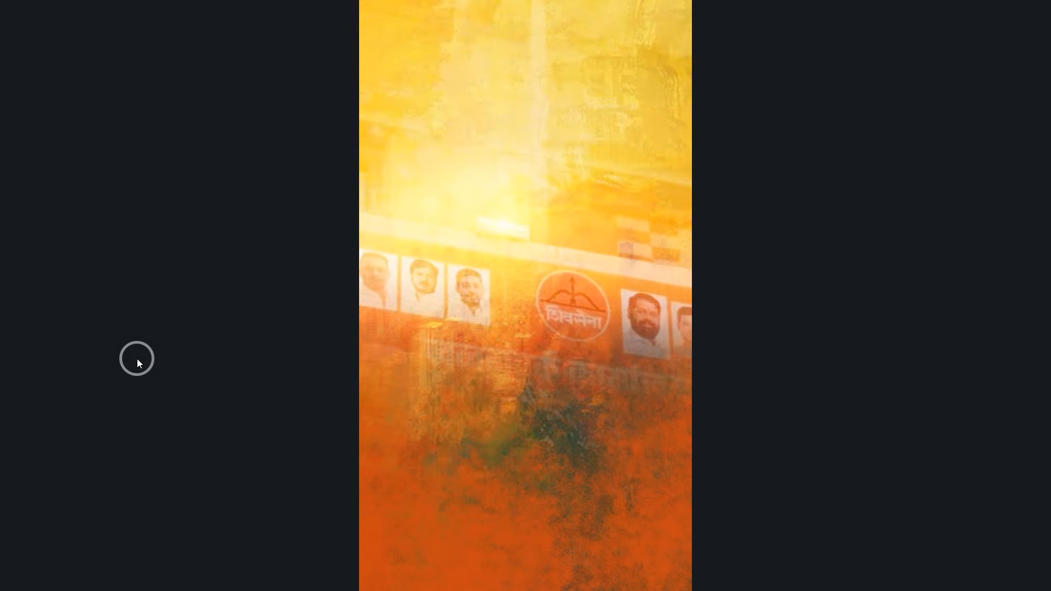
key("Escape")
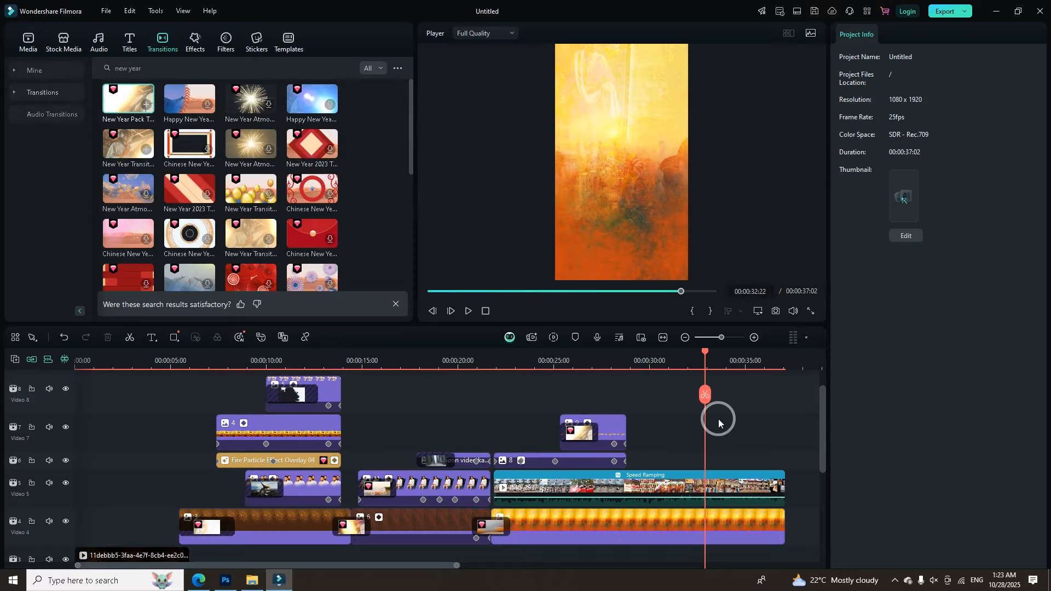
Trim the yellow-orange background on Video 4 to end together with images 8 and 9.
left_click(769, 536)
left_click_drag(704, 354, 627, 402)
left_click_drag(783, 526, 626, 544)
Fade out the yellow-orange background with opacity keyframes from 00:00:28:04 to 0 at its end, and play the fade.
left_click_drag(626, 353, 622, 378)
left_click(614, 445)
left_click(616, 515)
left_click(327, 338)
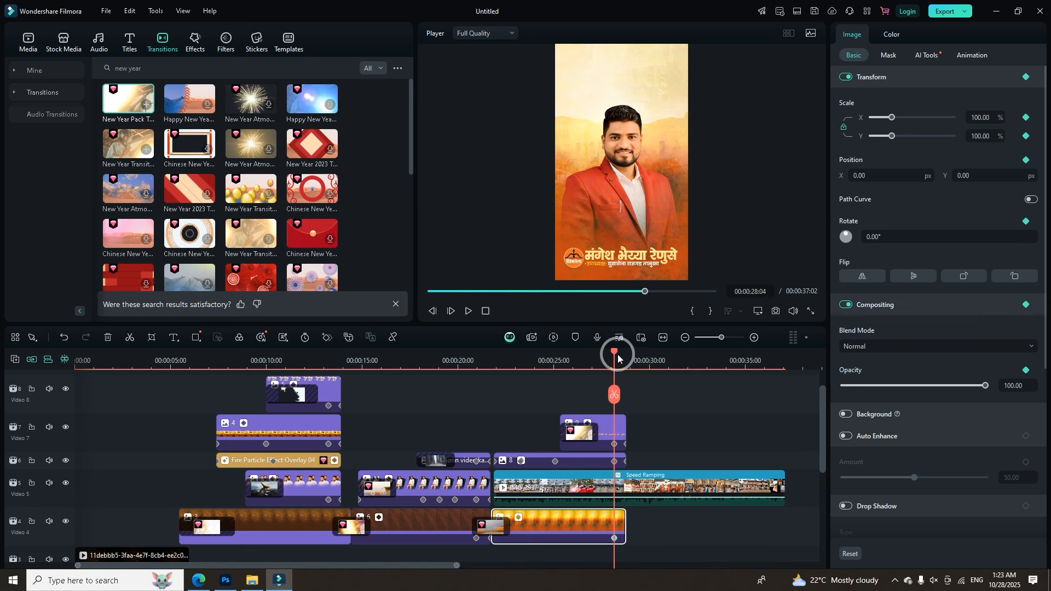
left_click_drag(617, 358, 627, 357)
left_click_drag(985, 385, 744, 405)
left_click(580, 361)
key("space")
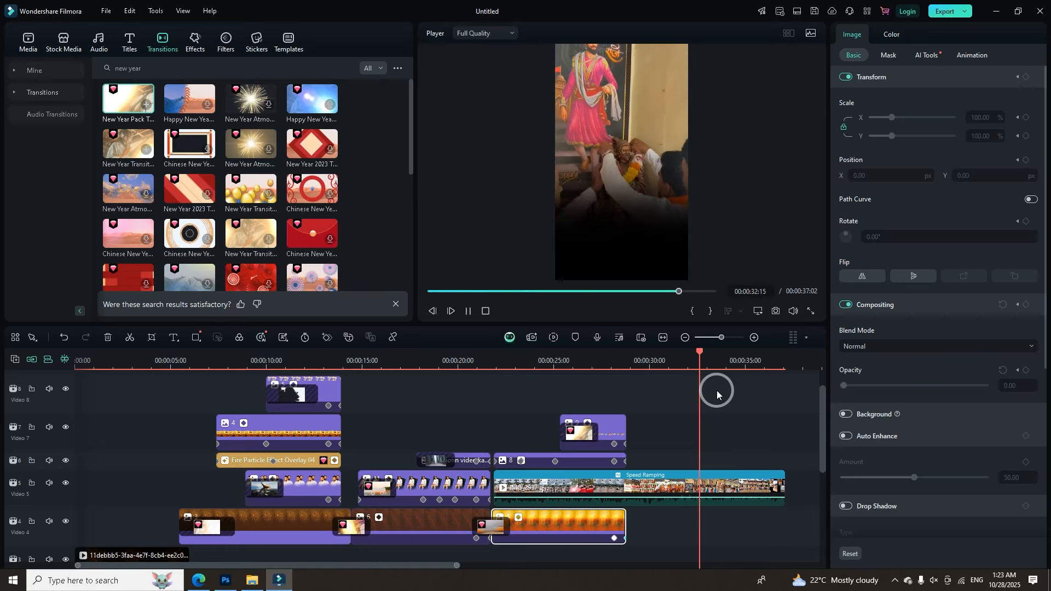
Keyframe the rectangle mask's scale on the IMG_2937 rally clip from 00:00:28:20, raising it to 162% at 00:00:29:14.
key("space")
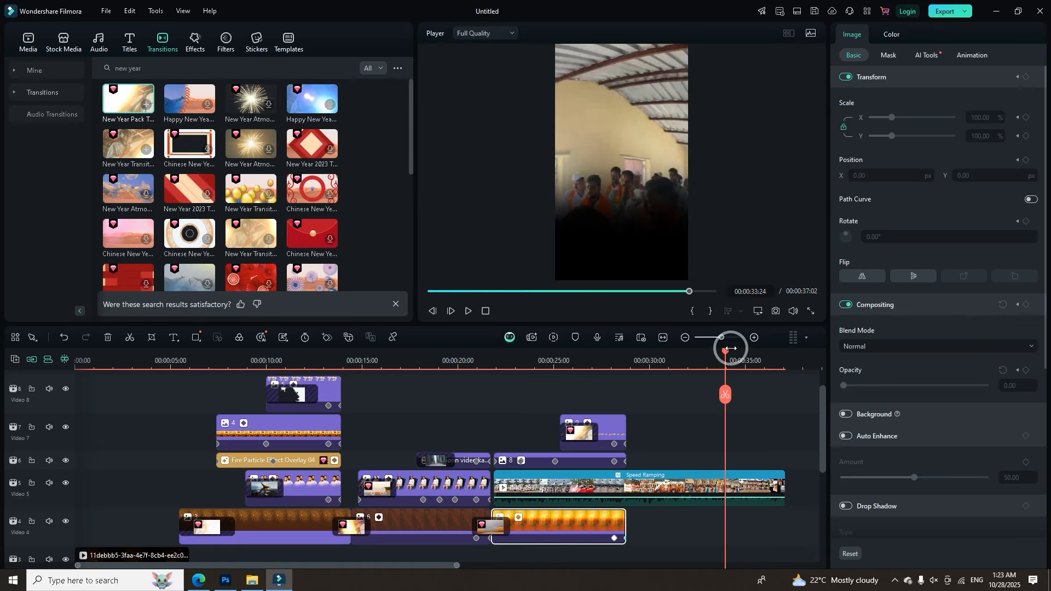
left_click_drag(725, 351, 627, 414)
left_click(648, 496)
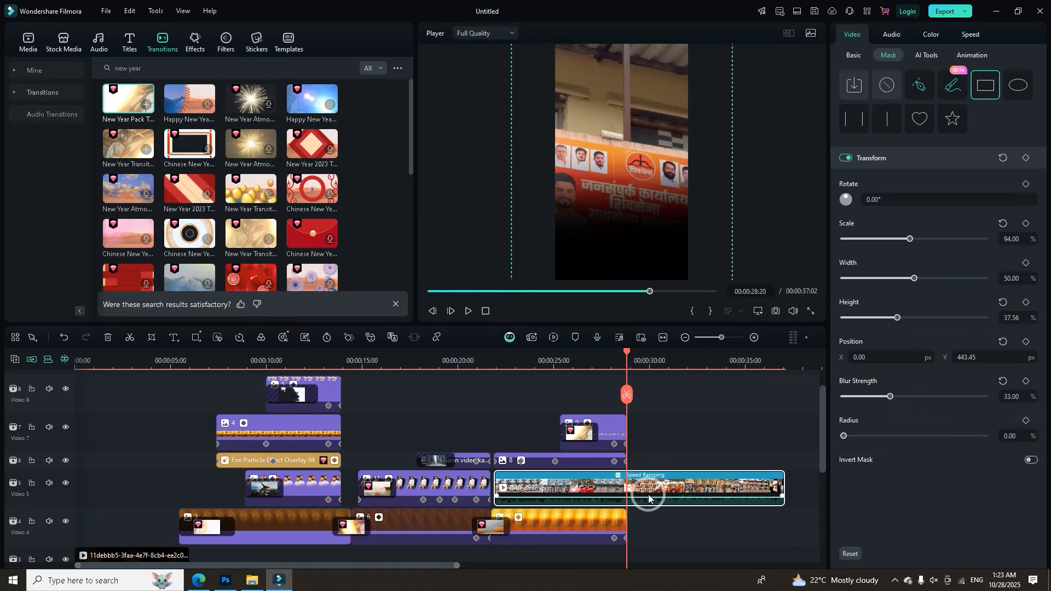
left_click(890, 219)
left_click(883, 185)
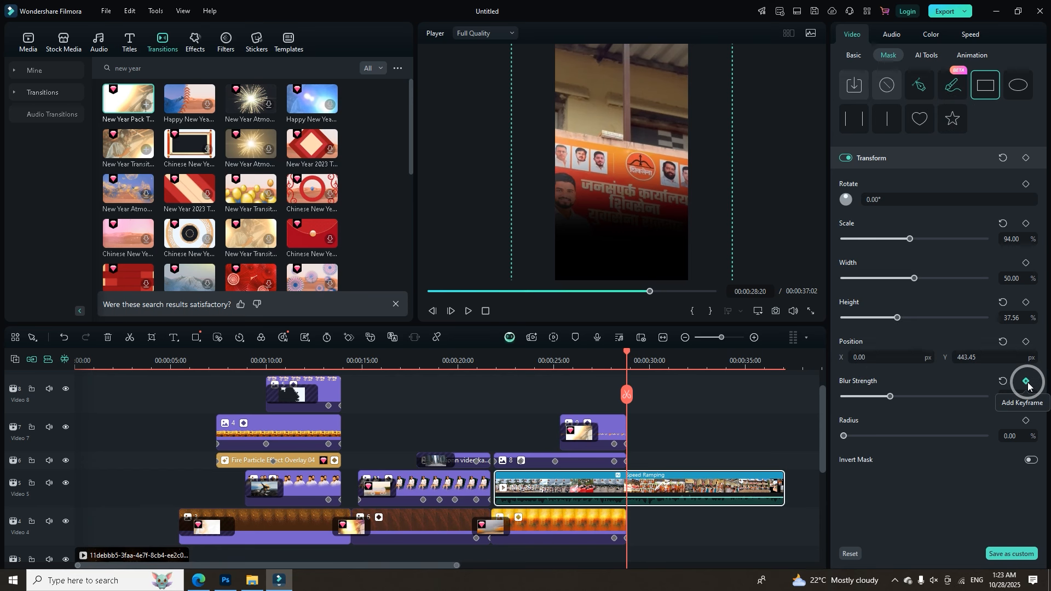
left_click(1027, 225)
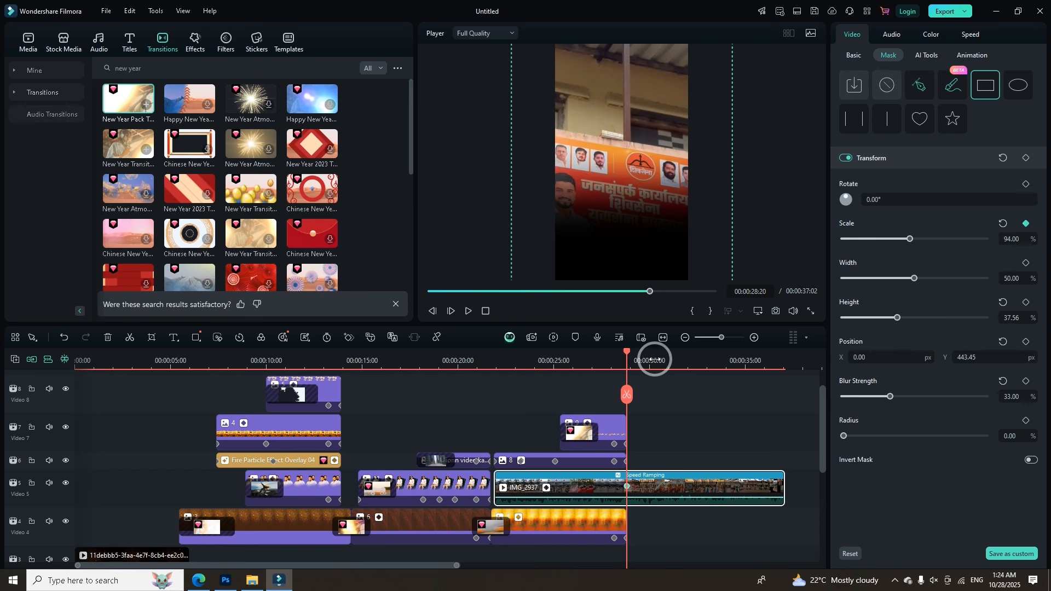
left_click_drag(629, 353, 640, 352)
left_click_drag(909, 239, 959, 239)
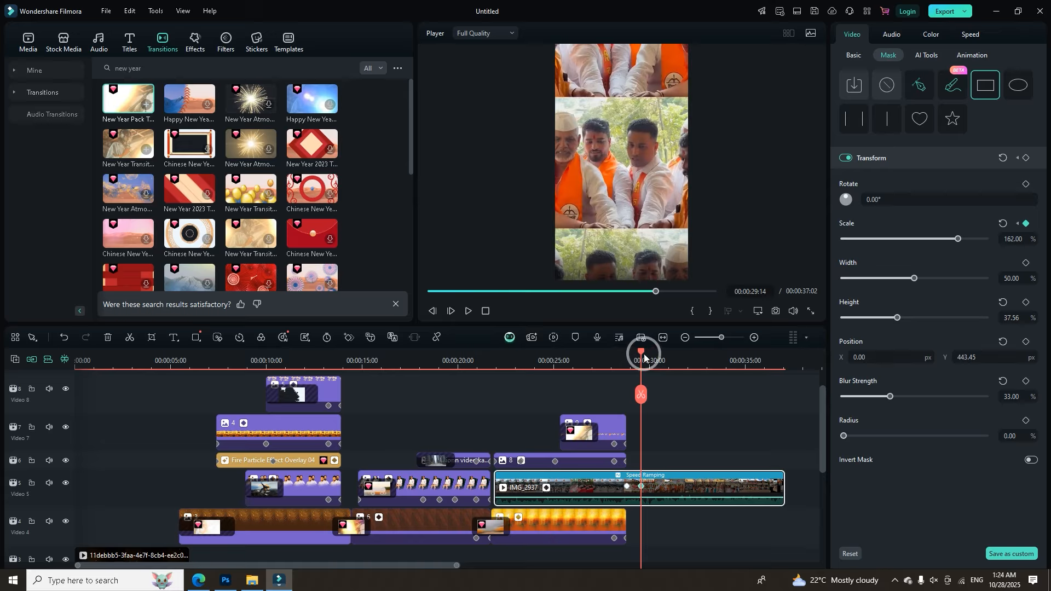
Move the 162% mask scale keyframe to the end of the IMG_2937 clip, and play the mask animation.
left_click(788, 482)
mouse_move(623, 361)
left_mouse_down()
mouse_move(596, 360)
mouse_move(614, 370)
left_mouse_up()
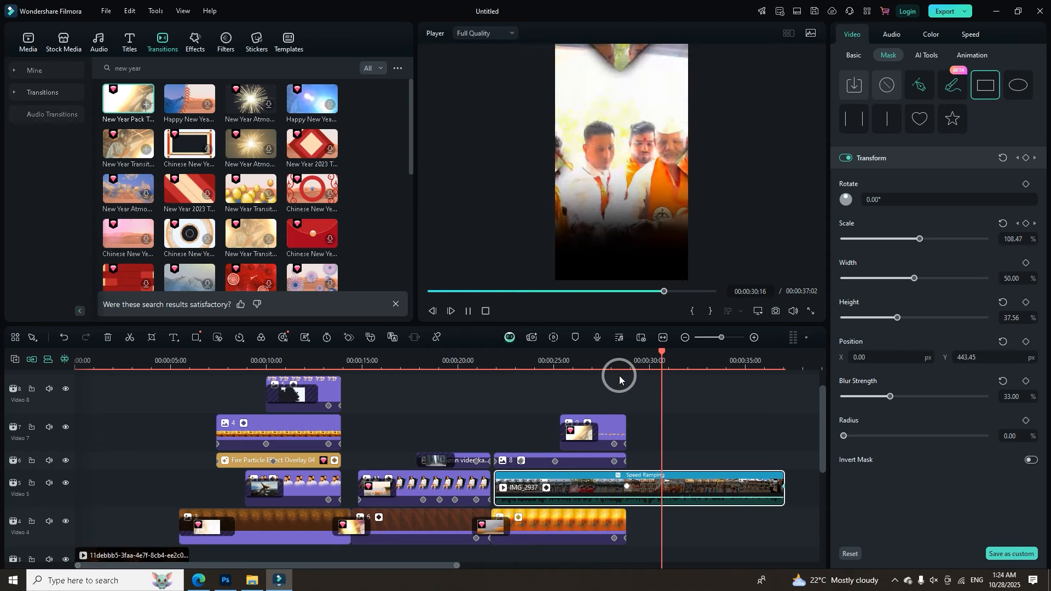
key("space")
Add a mask scale keyframe of 151% at 00:00:29:07 on the IMG_2937 clip, and play the reveal.
left_click_drag(680, 359, 637, 375)
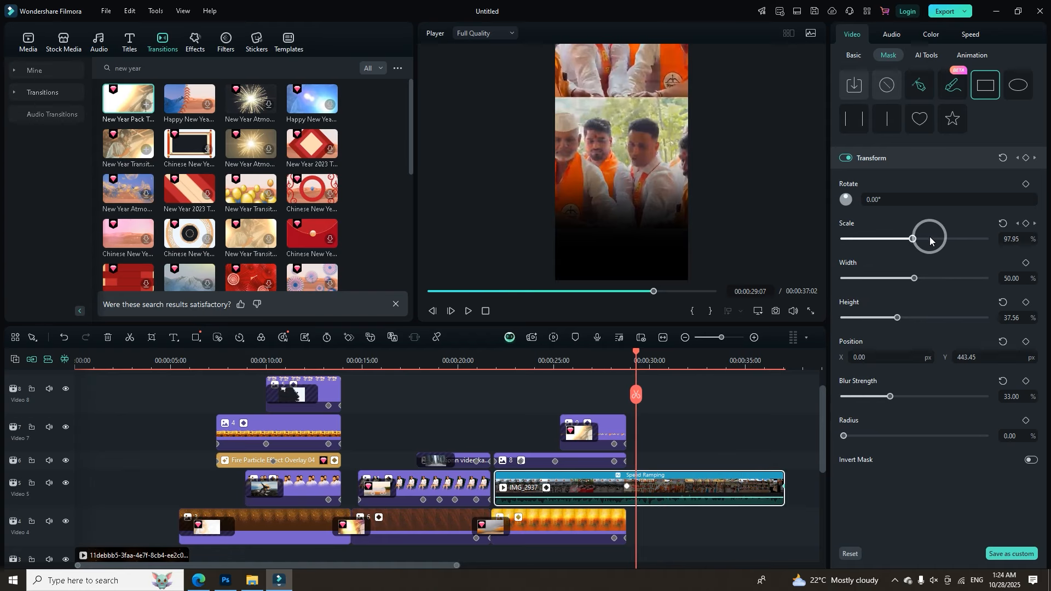
left_click_drag(918, 235, 950, 238)
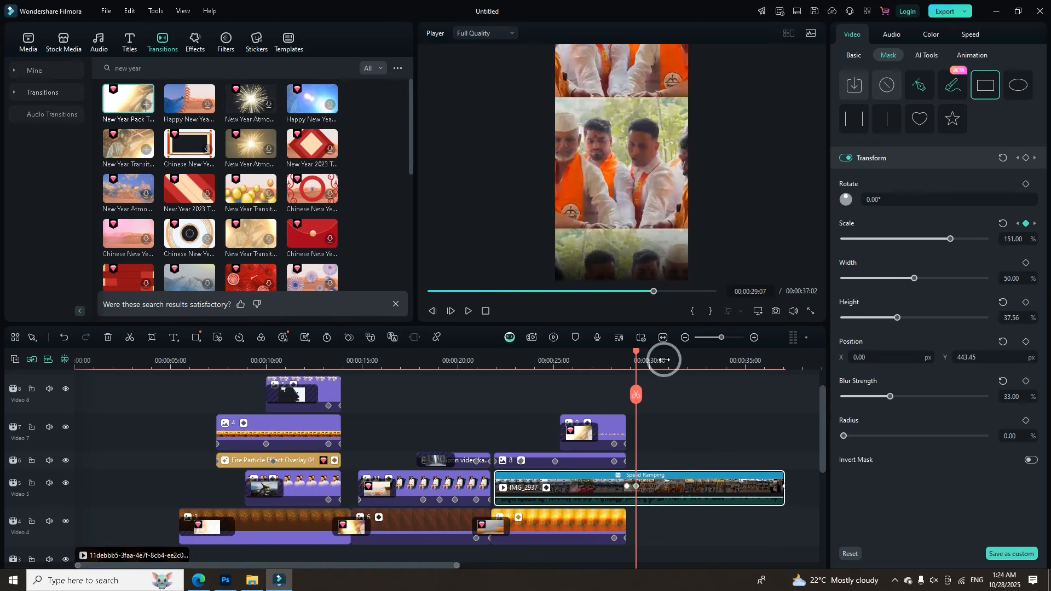
left_click_drag(636, 353, 598, 359)
key("space")
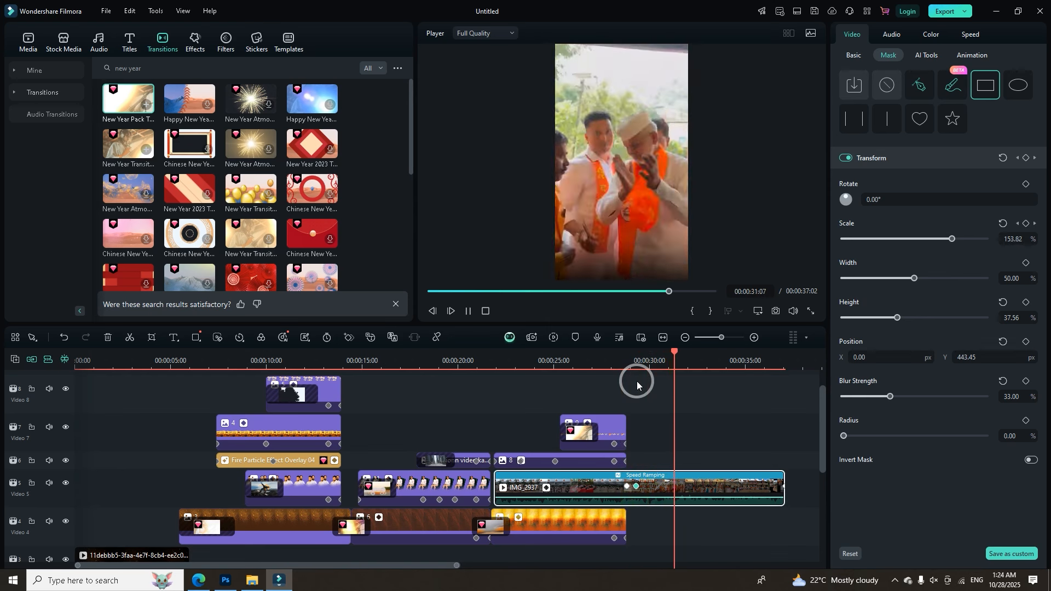
key("space")
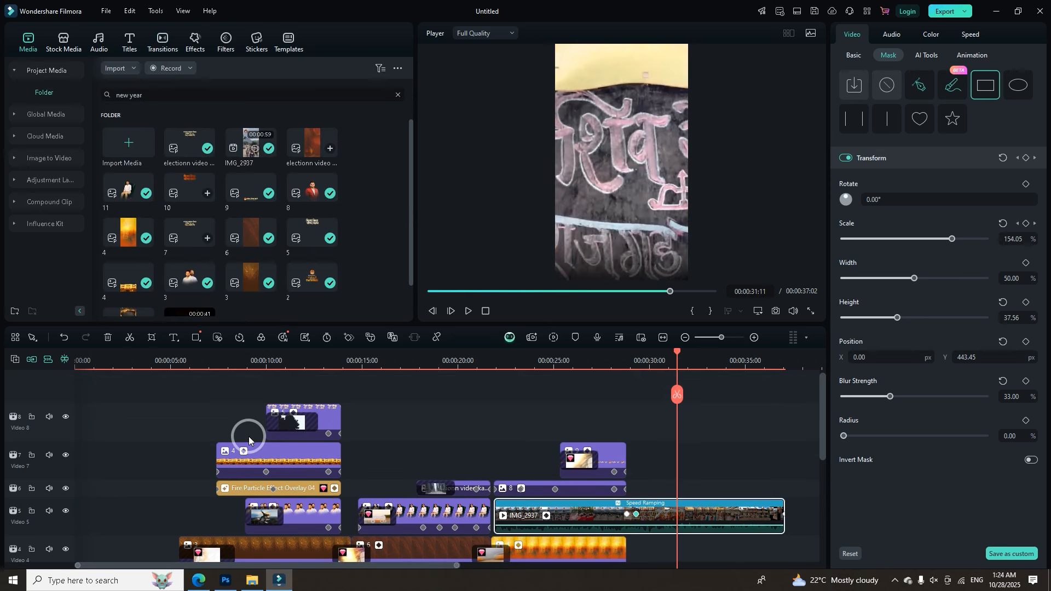
Play the opening from the start, and split the three clips on Video 1, 2 and 3 at 00:00:02:02.
scroll(249, 438, "down", 3)
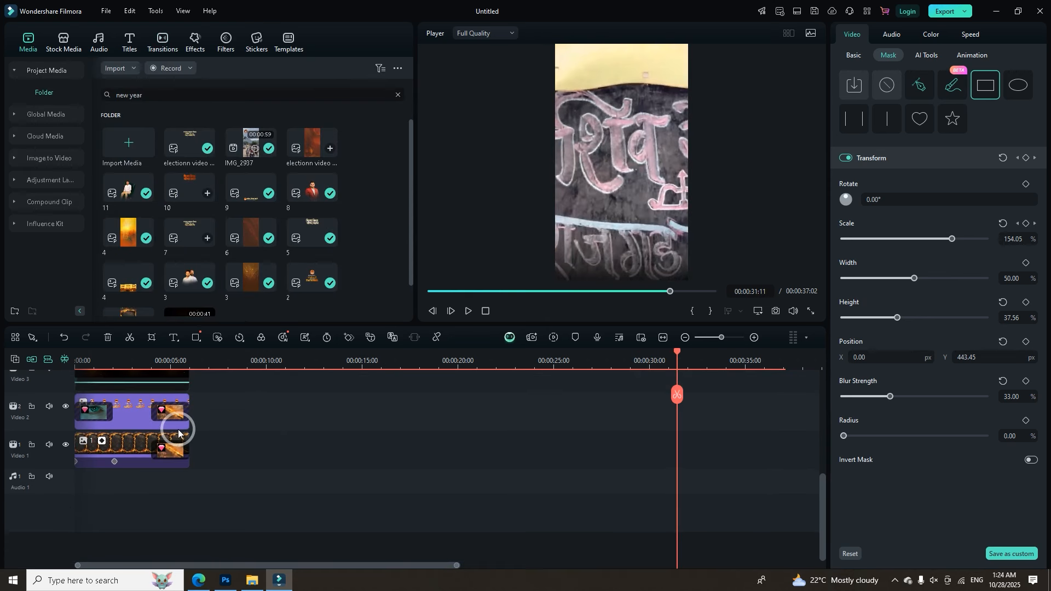
left_click_drag(134, 361, 52, 375)
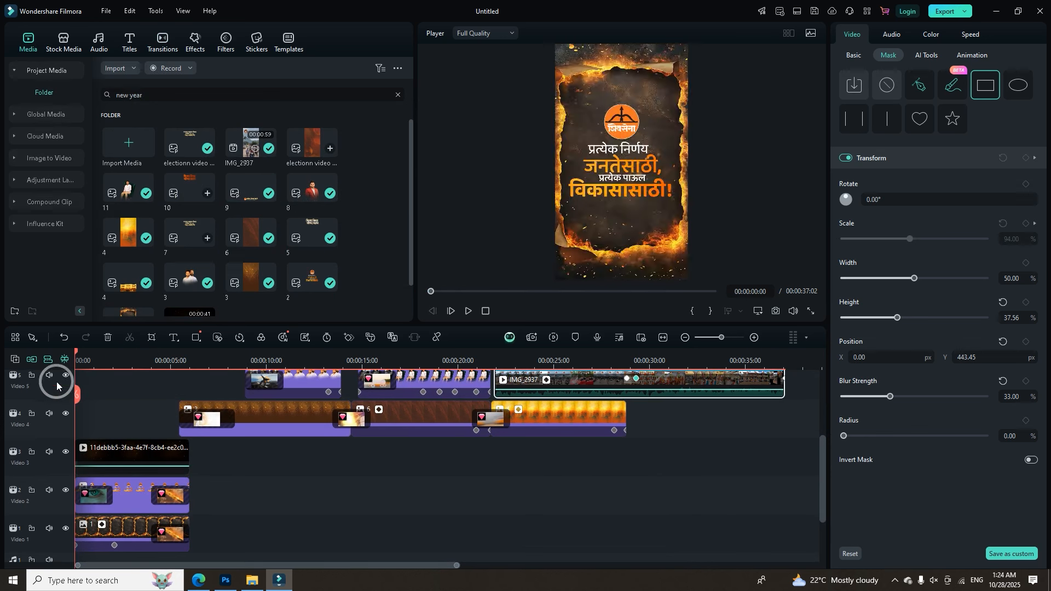
key("space")
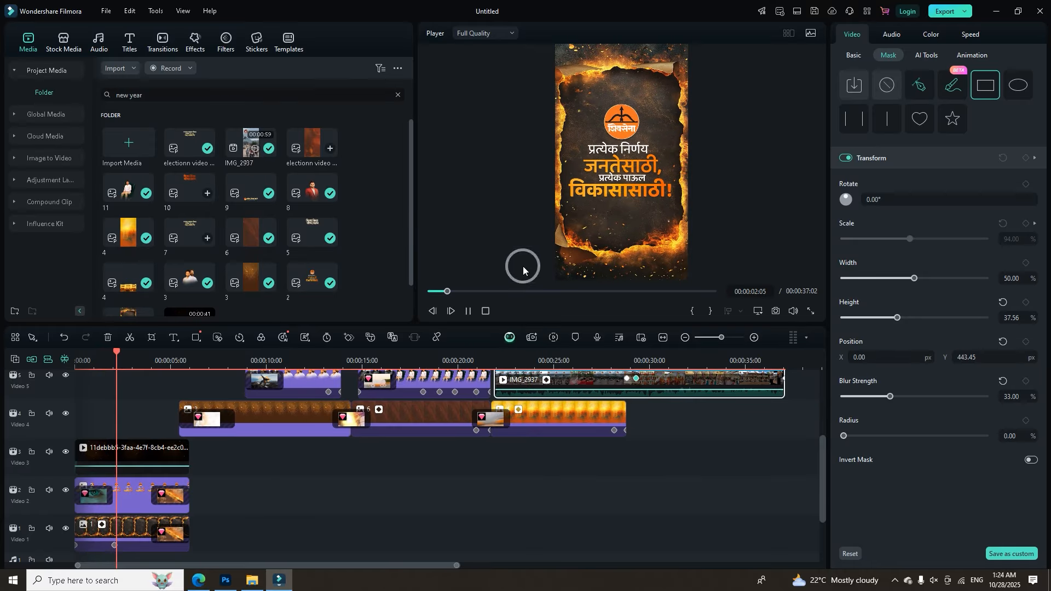
key("space")
left_click(398, 95)
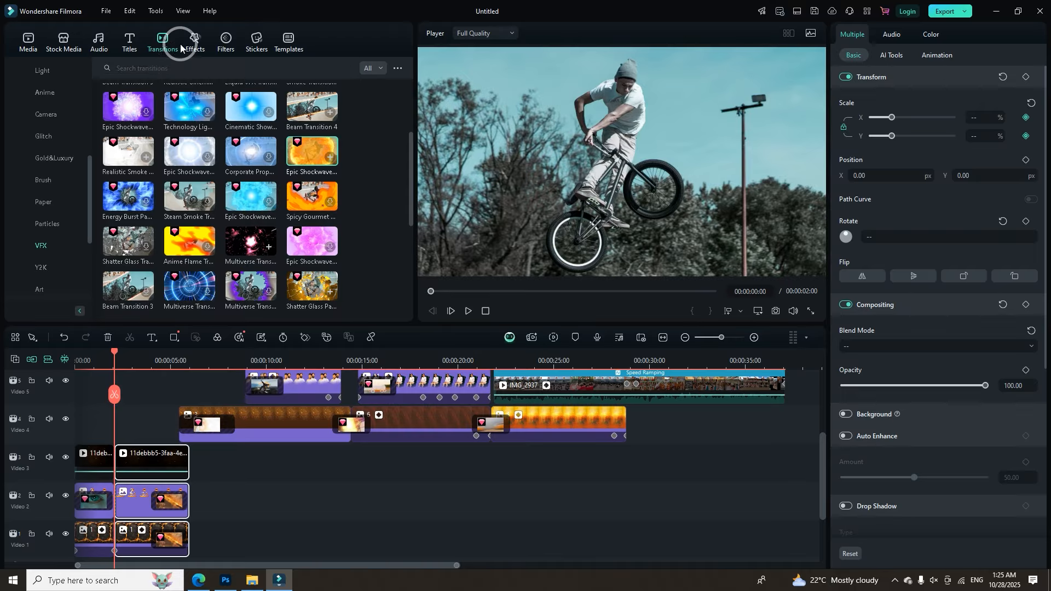
Search the effects for fire, and place Energy VFX Overlay 11 beneath the black ember video from 00:00:02:02, trimmed to end with the opening clips.
left_click(186, 44)
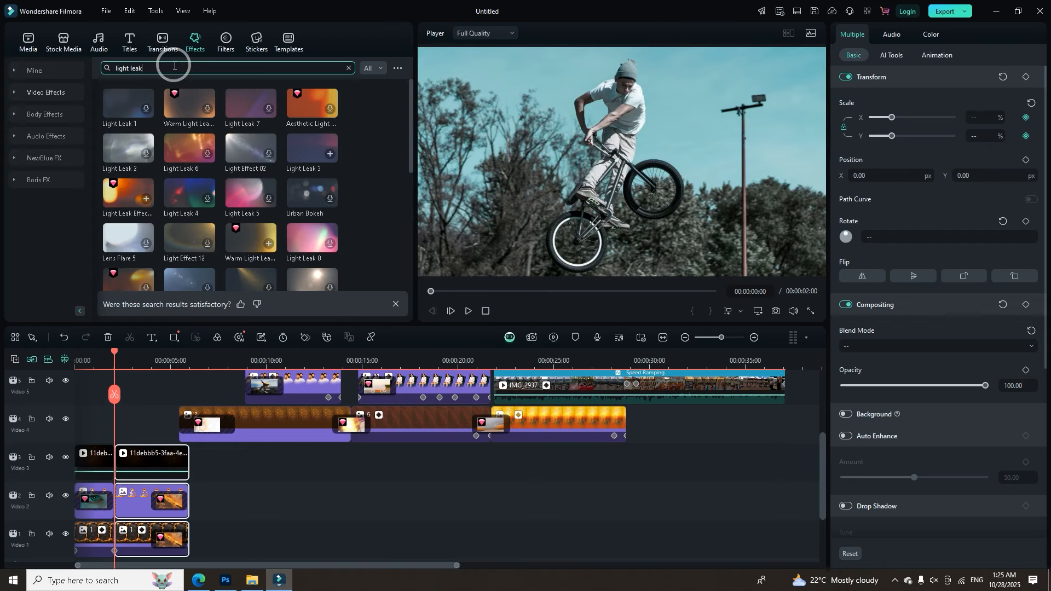
double_click(136, 68)
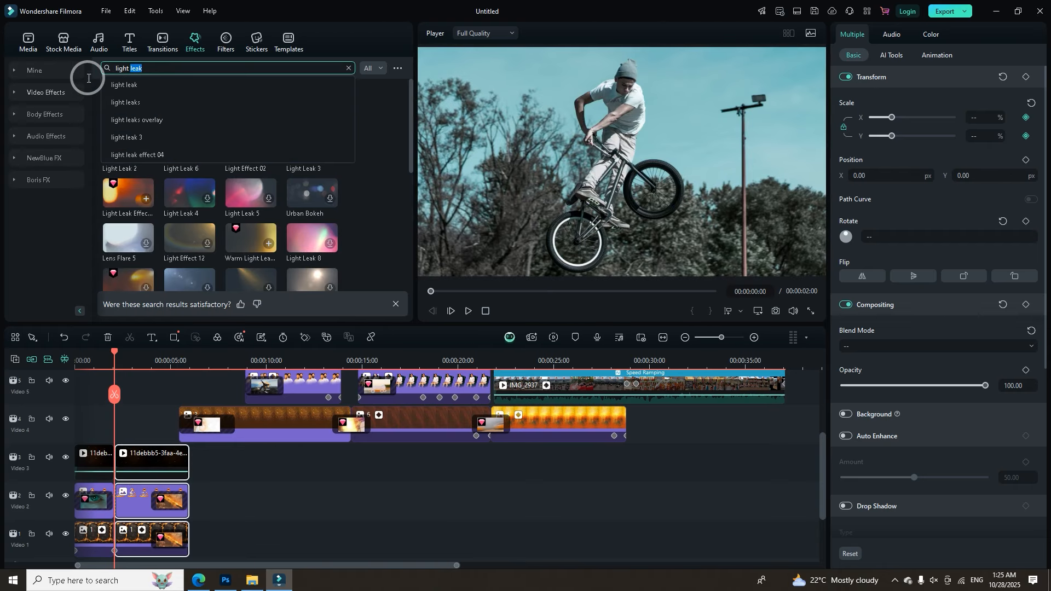
left_click(349, 69)
left_click(193, 67)
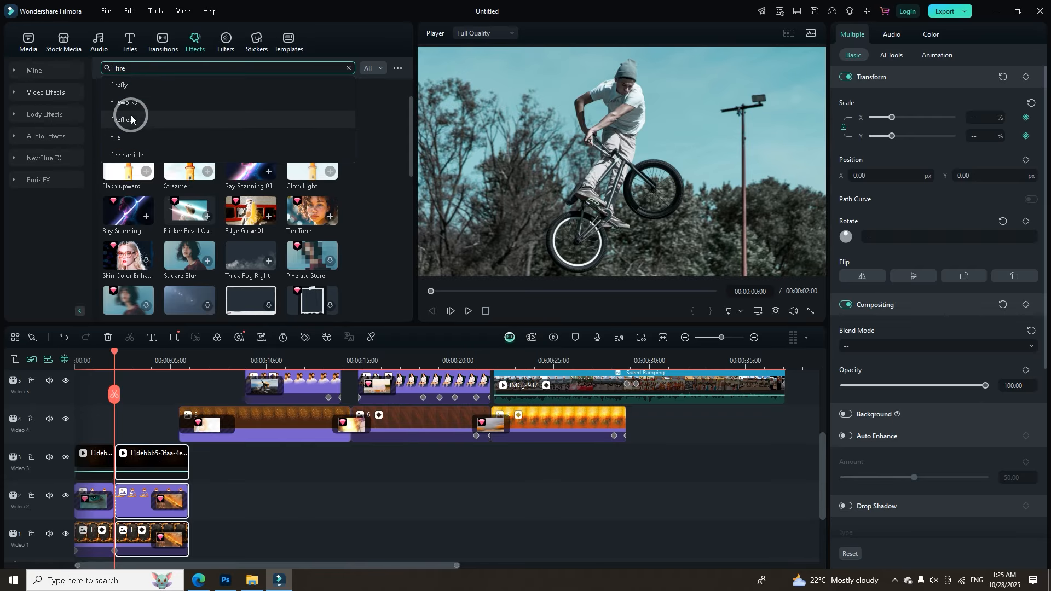
left_click(132, 136)
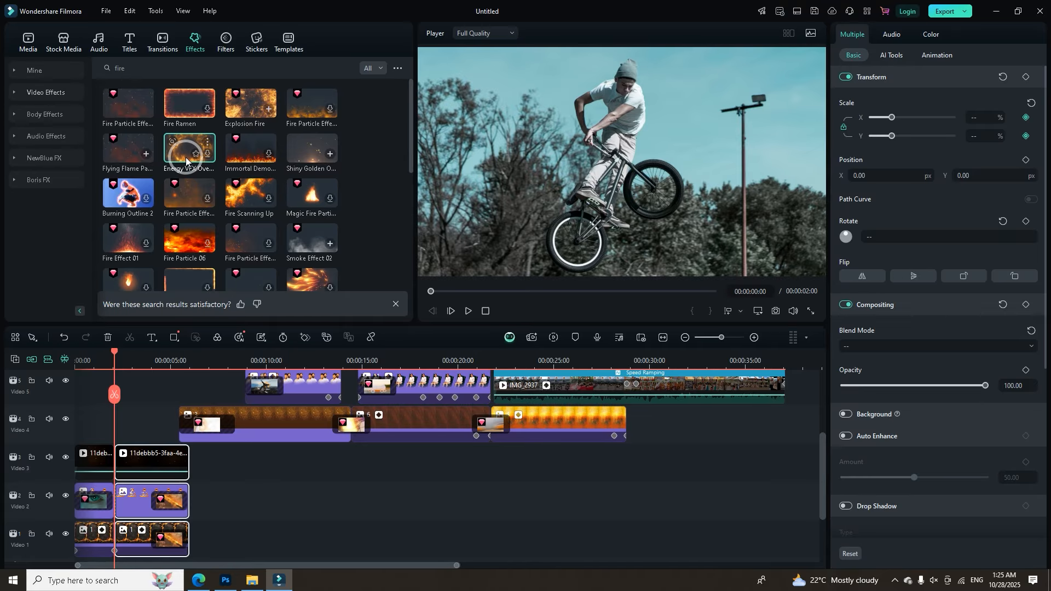
left_click_drag(182, 159, 131, 471)
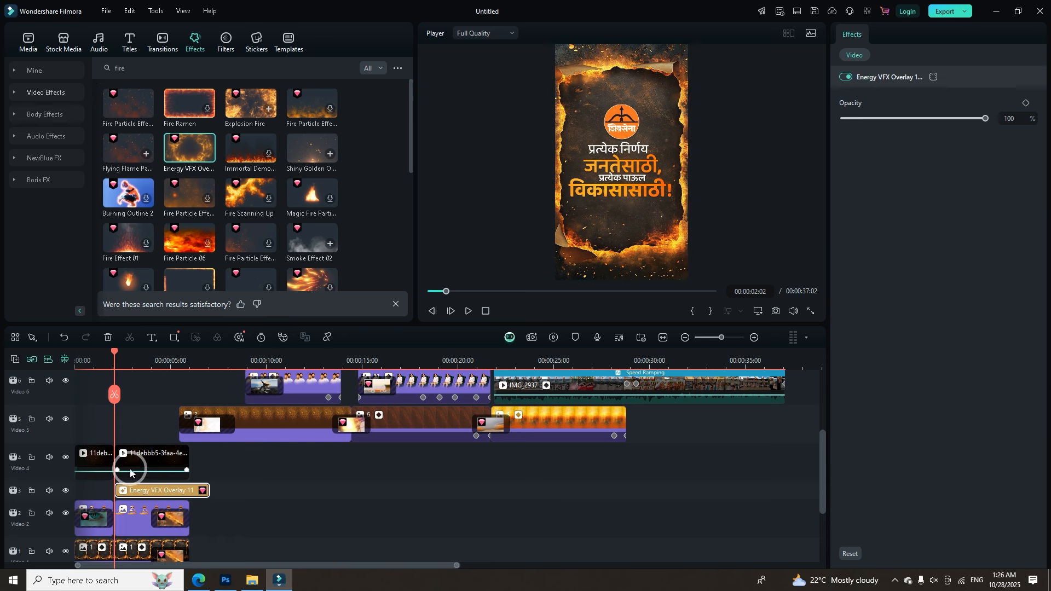
left_click_drag(207, 490, 189, 489)
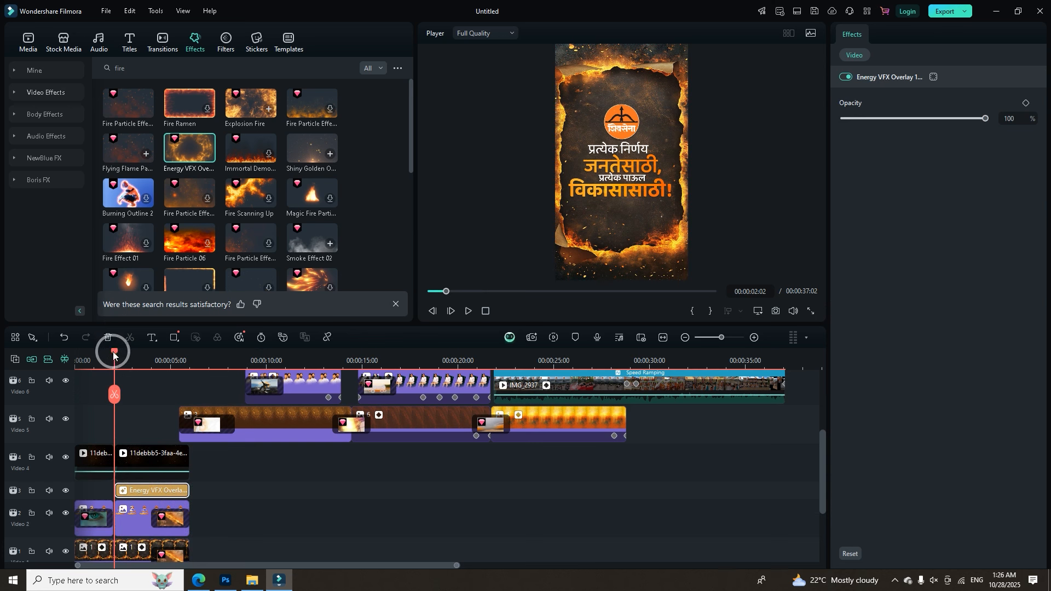
Play the Energy VFX Overlay 11 effect, and extend its start slightly ahead of the split in the opening clips.
key("space")
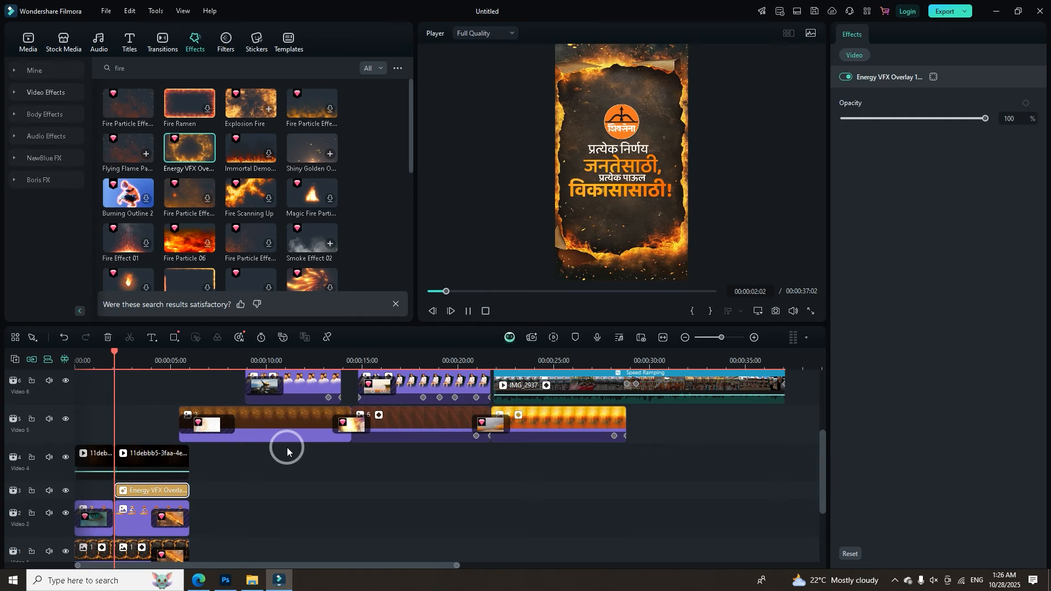
key("space")
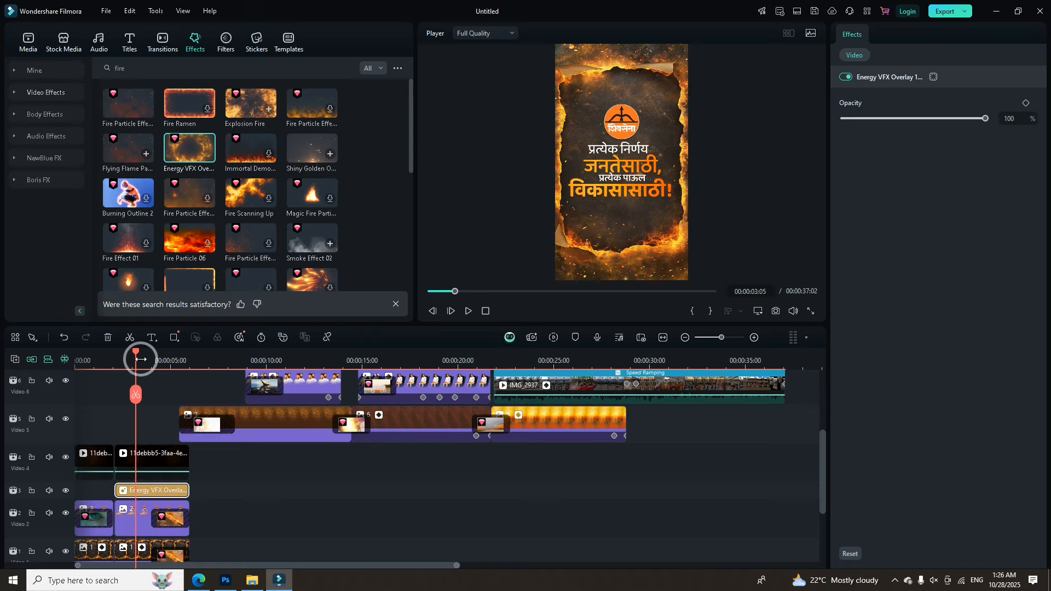
left_click_drag(131, 357, 103, 364)
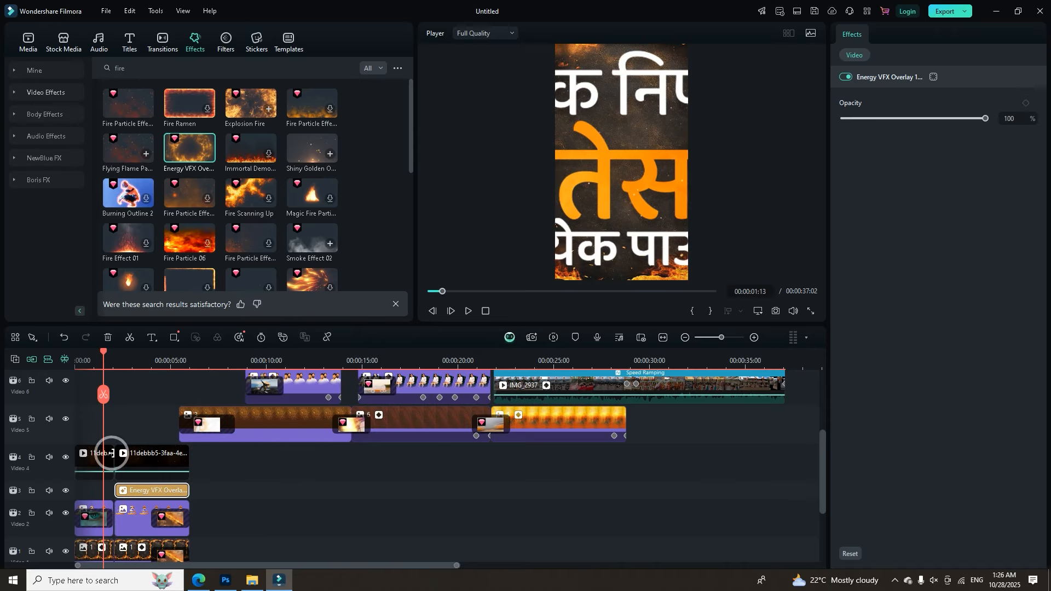
left_click_drag(115, 490, 109, 491)
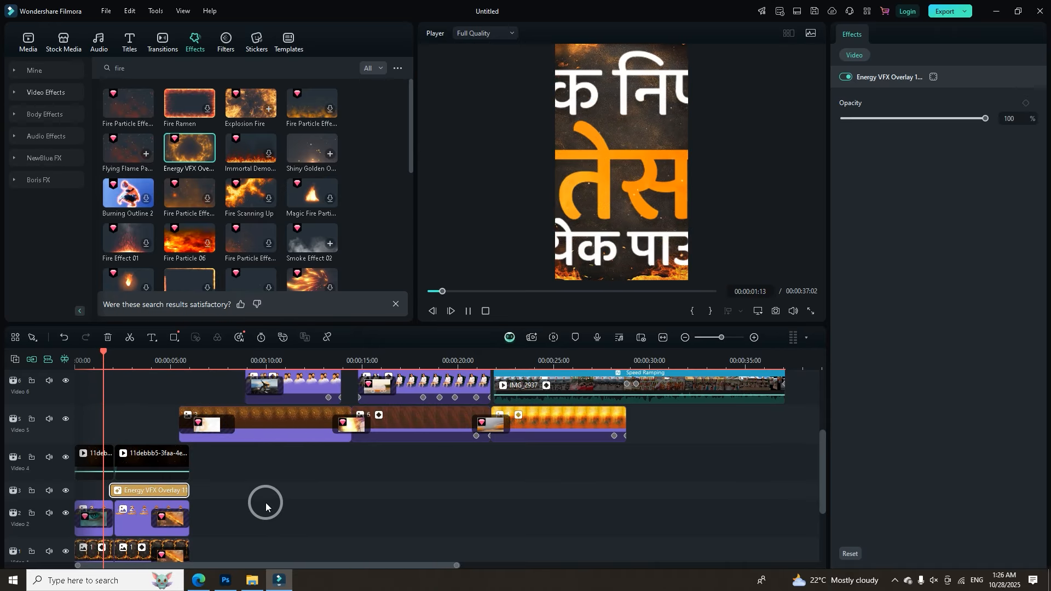
key("space")
Set the Energy VFX Overlay 11 effect's opacity to 33%, and play it from just before its start.
left_click_drag(904, 124, 890, 128)
left_click(193, 376)
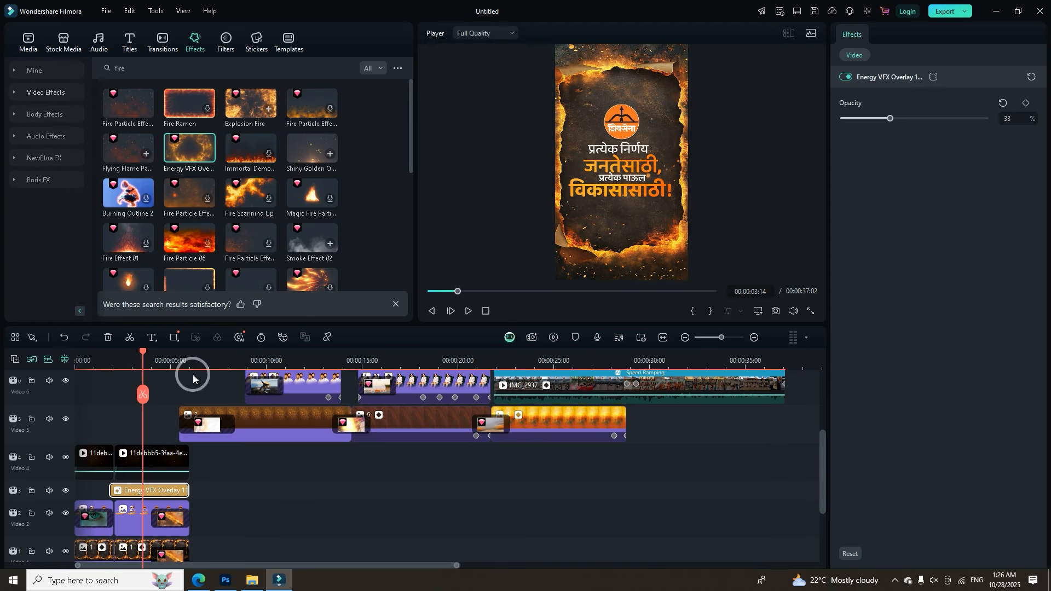
left_click(103, 353)
key("space")
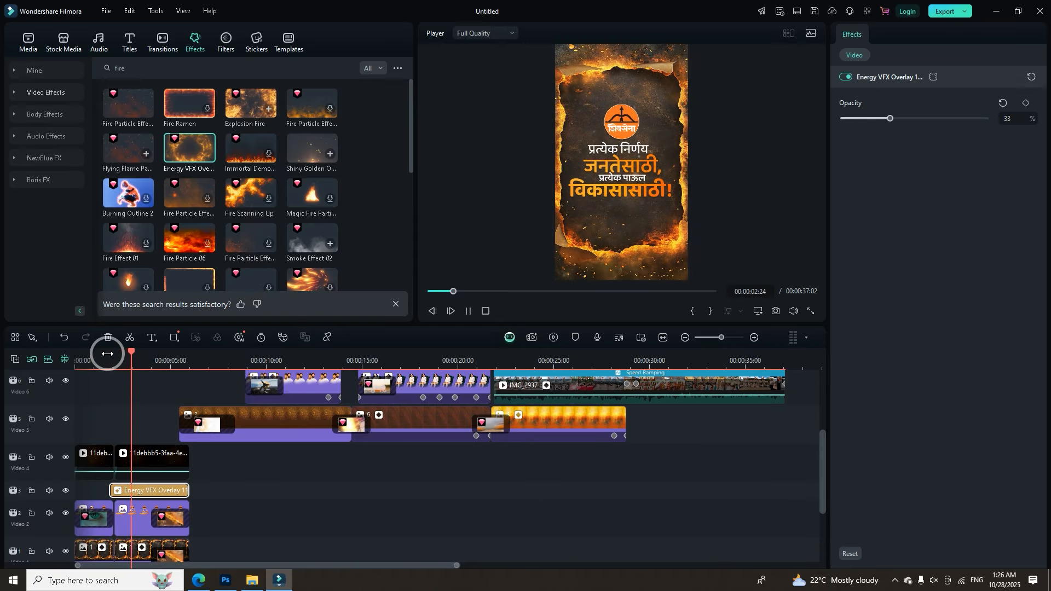
key("space")
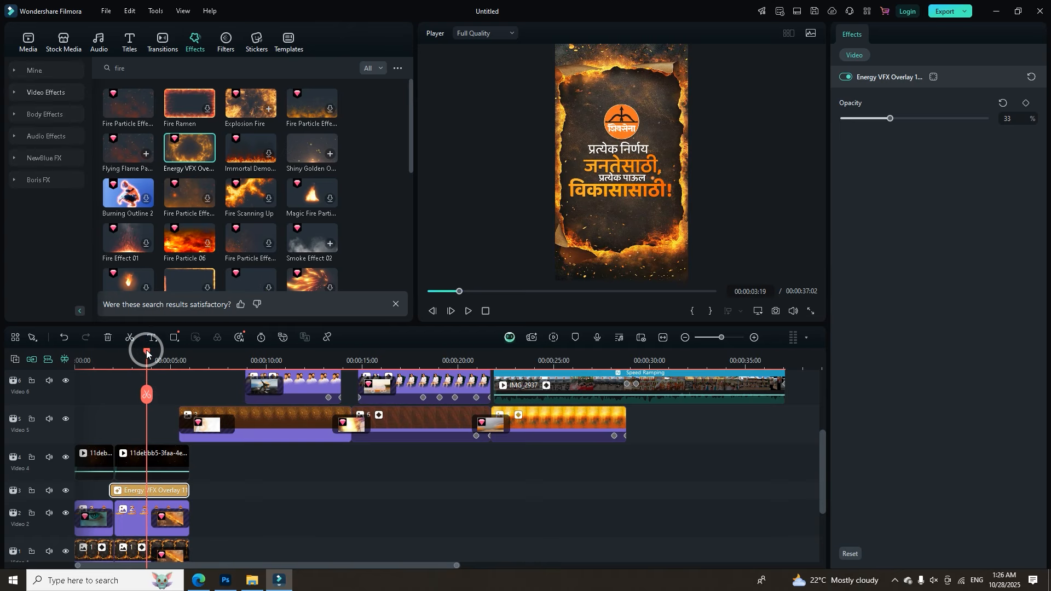
Play the project from the beginning in full screen to review the fire effect and mask reveal, and return to the editor.
left_click_drag(146, 353, 9, 371)
left_click(811, 311)
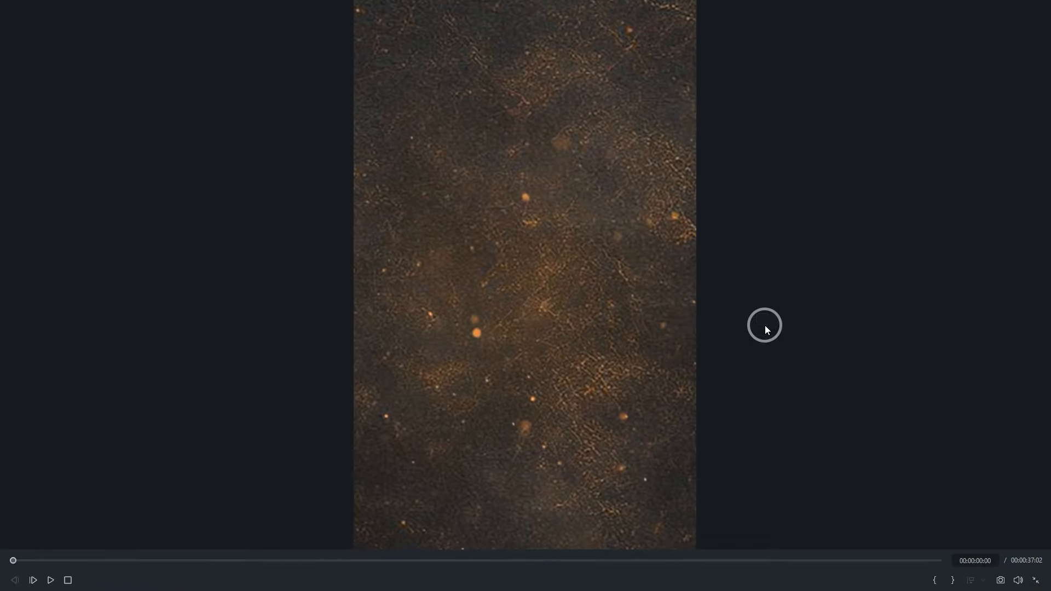
key("space")
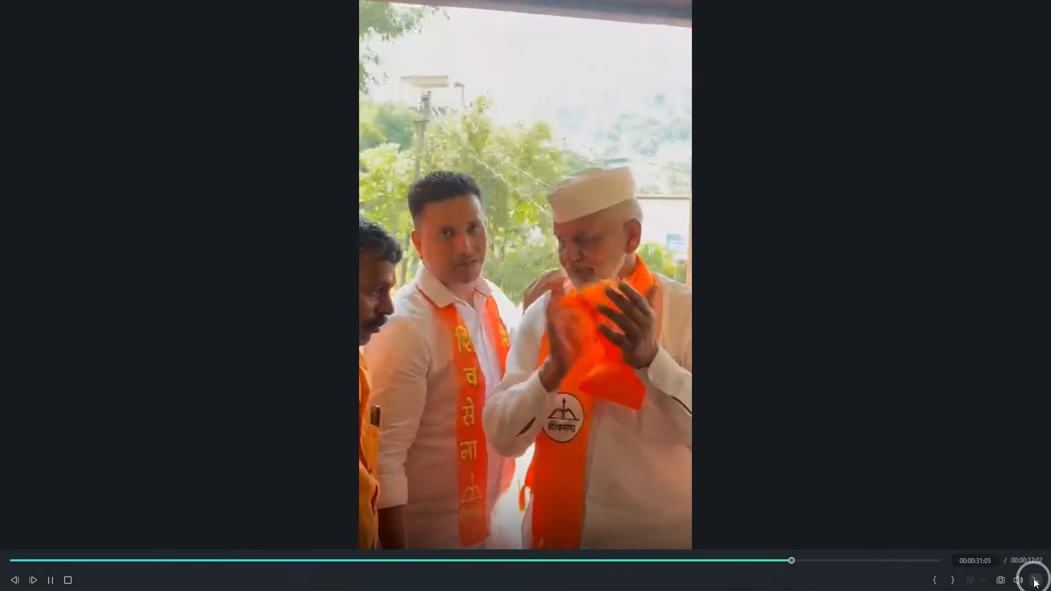
left_click(1035, 583)
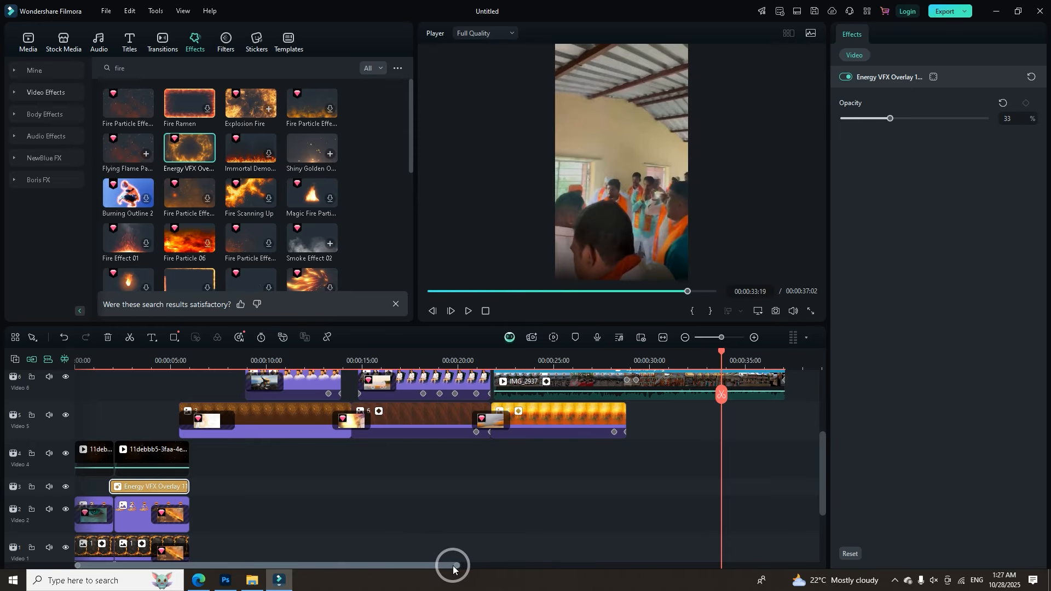
scroll(452, 524, "up", 2)
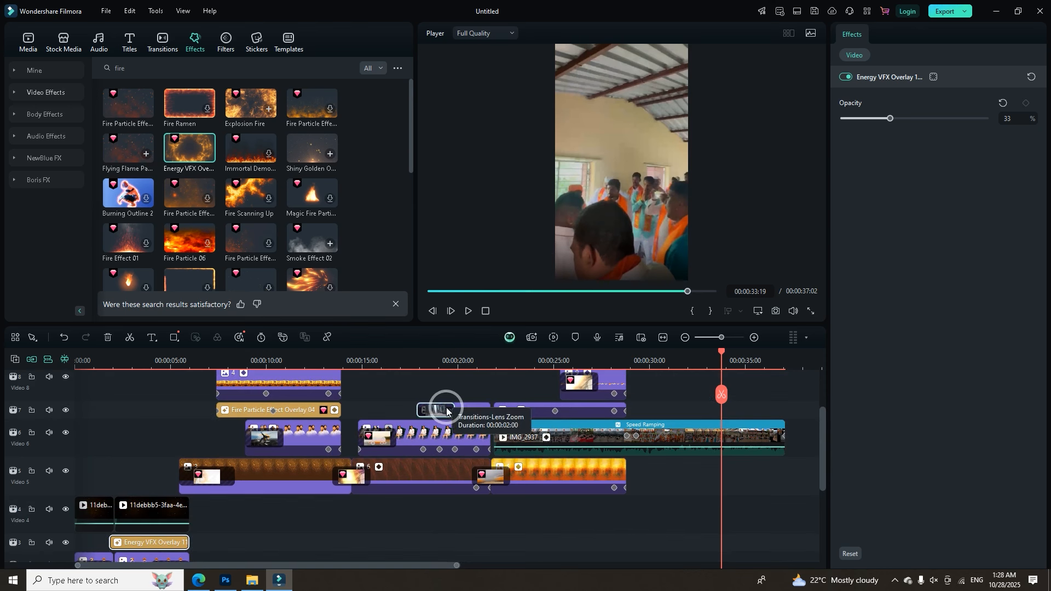
scroll(381, 416, "up", 1)
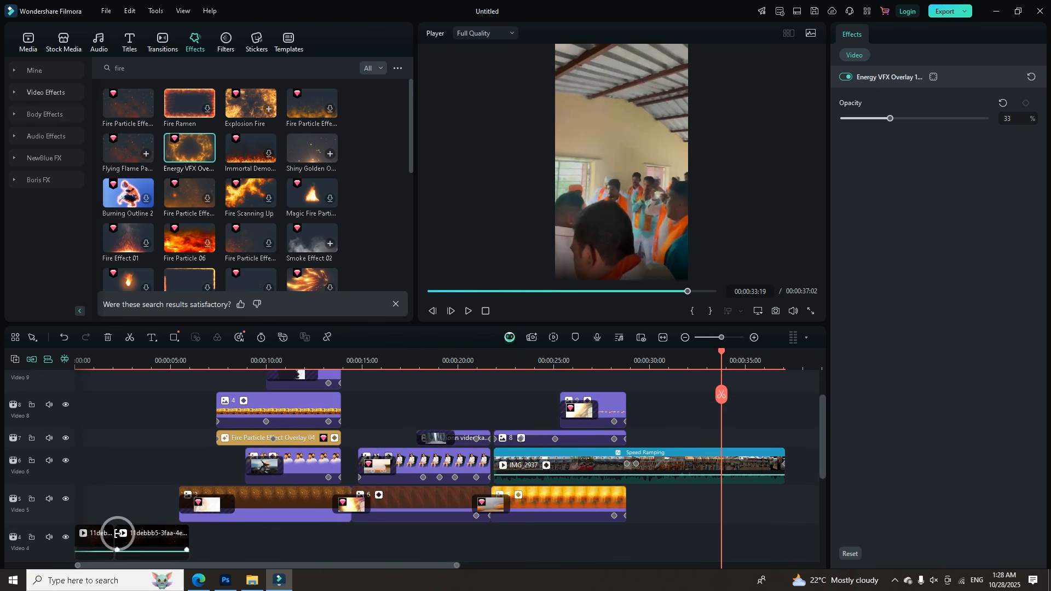
scroll(129, 522, "down", 5)
scroll(240, 472, "up", 5)
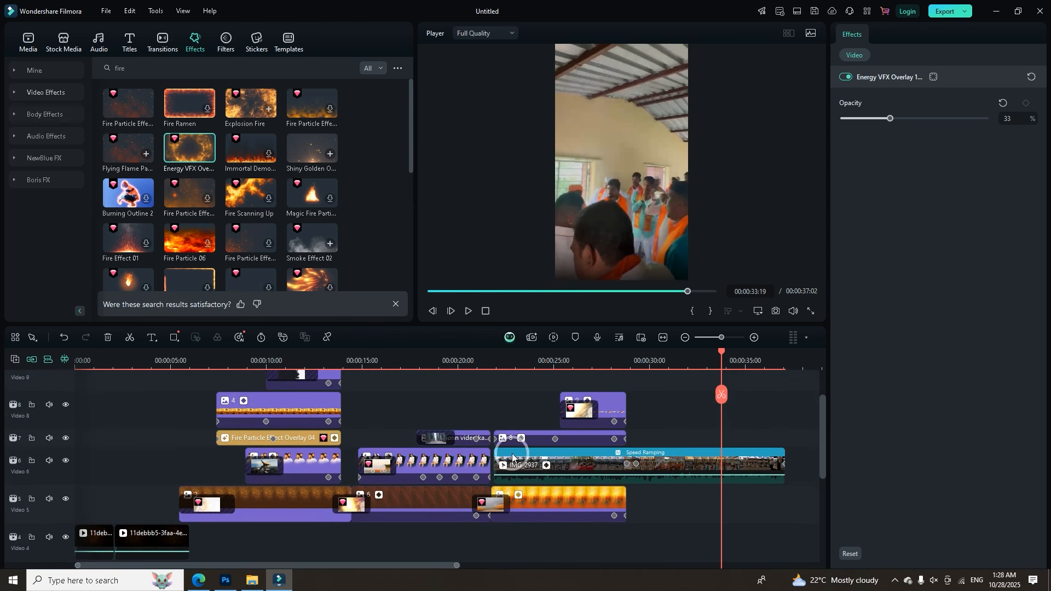
scroll(546, 451, "up", 2)
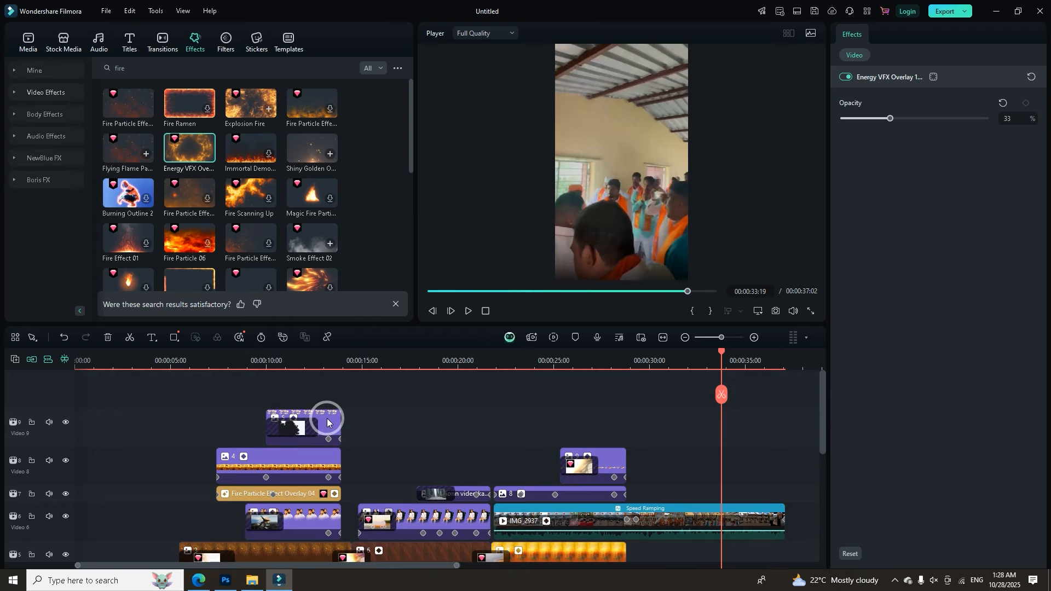
scroll(339, 416, "down", 3)
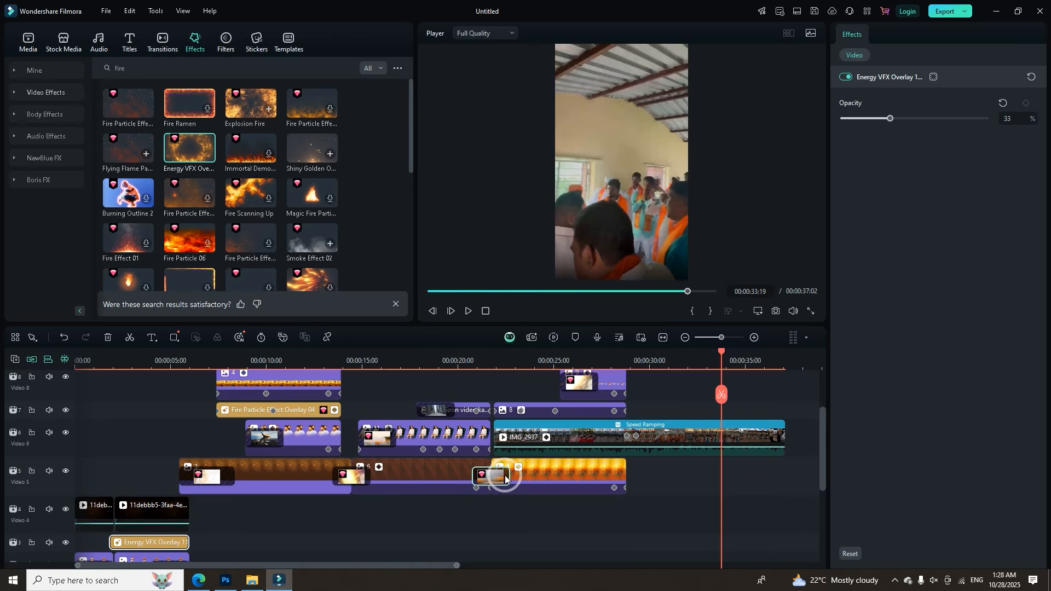
Open the existing election cap project and move the playhead to the start of its timeline.
scroll(476, 462, "up", 1)
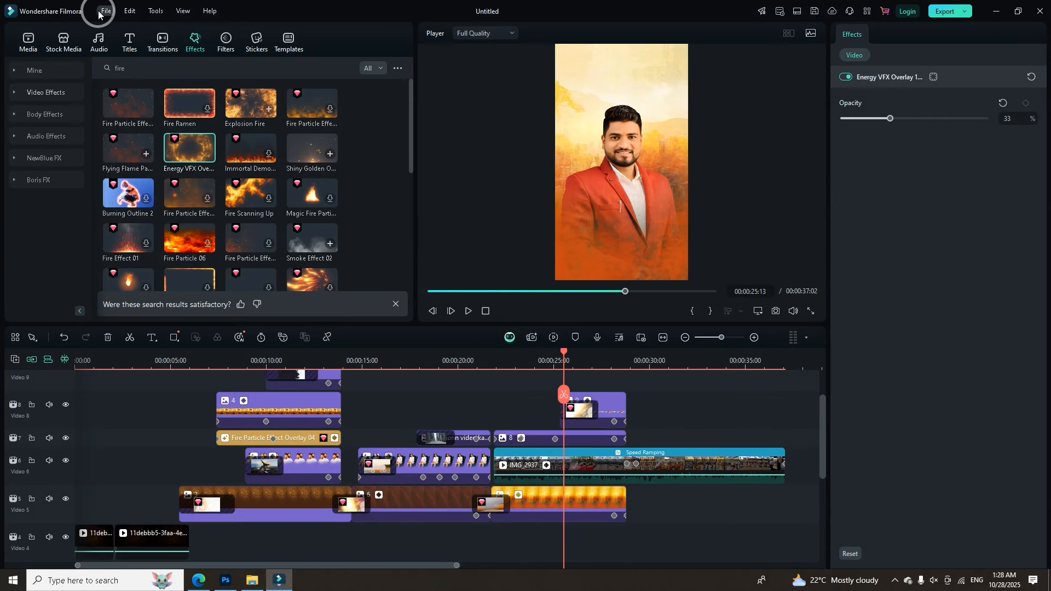
left_click(103, 11)
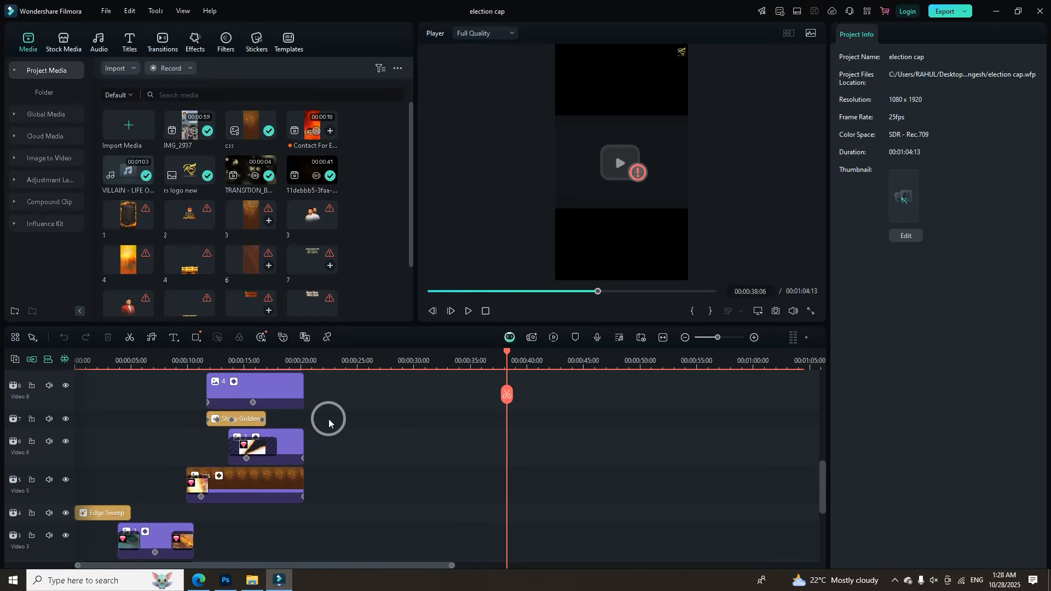
scroll(329, 418, "down", 5)
left_click_drag(499, 349, 2, 461)
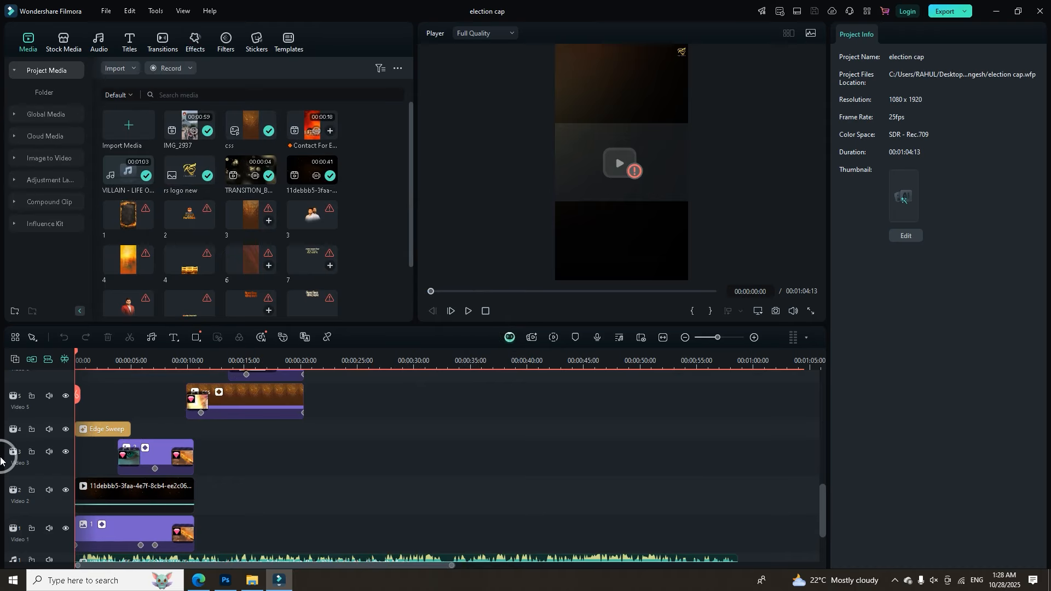
Examine the election cap project's layered tracks, the transition ending the track 14 clip, and the speed-ramped rally clip's mask settings around 00:00:39:09.
scroll(86, 488, "down", 3)
scroll(187, 495, "up", 3)
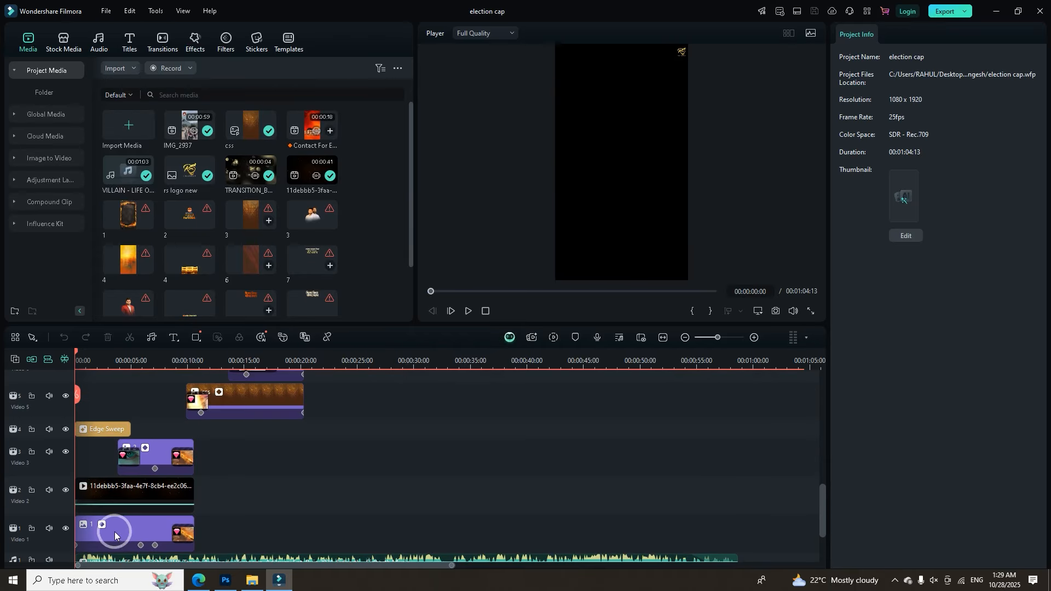
scroll(151, 545, "up", 5)
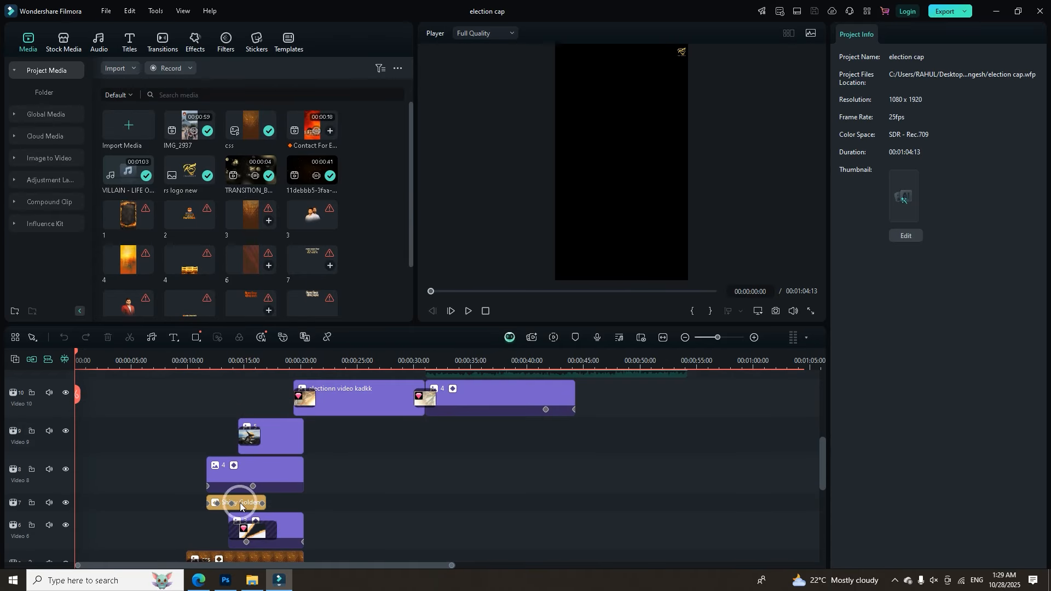
scroll(290, 491, "up", 3)
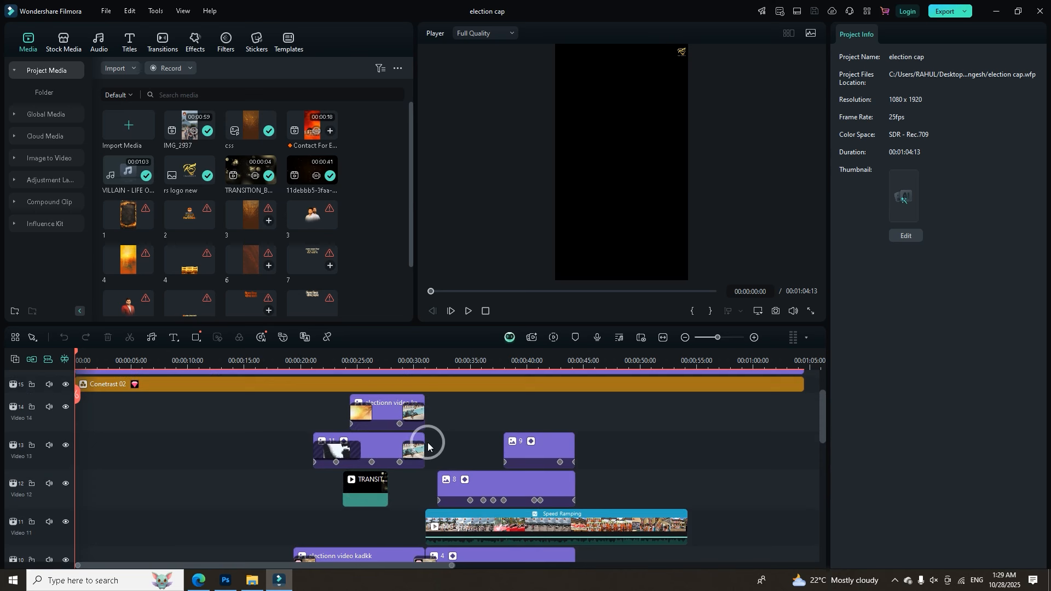
left_click(412, 421)
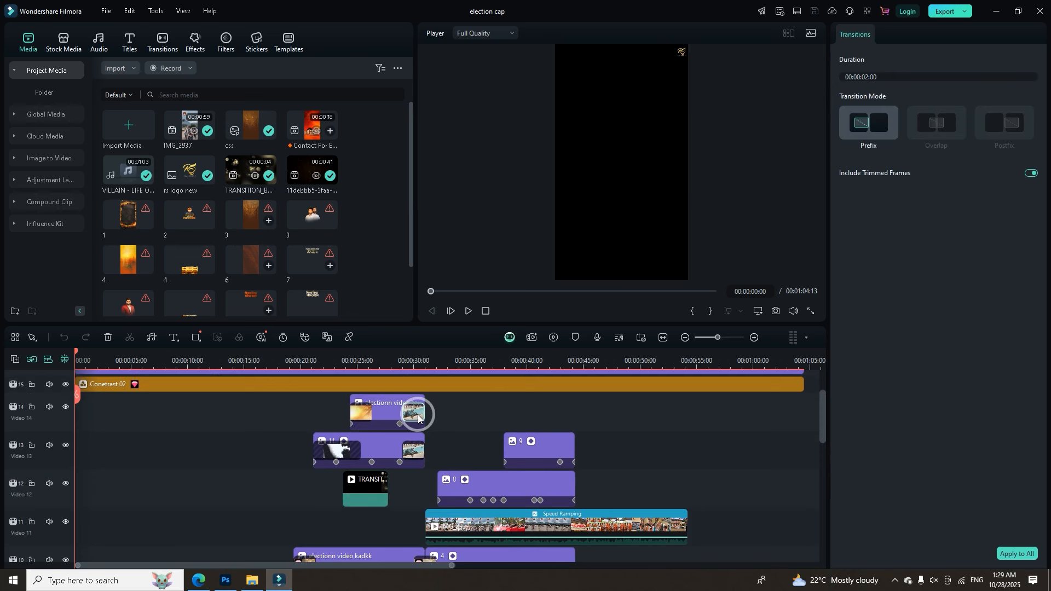
scroll(582, 492, "down", 2)
left_click(574, 485)
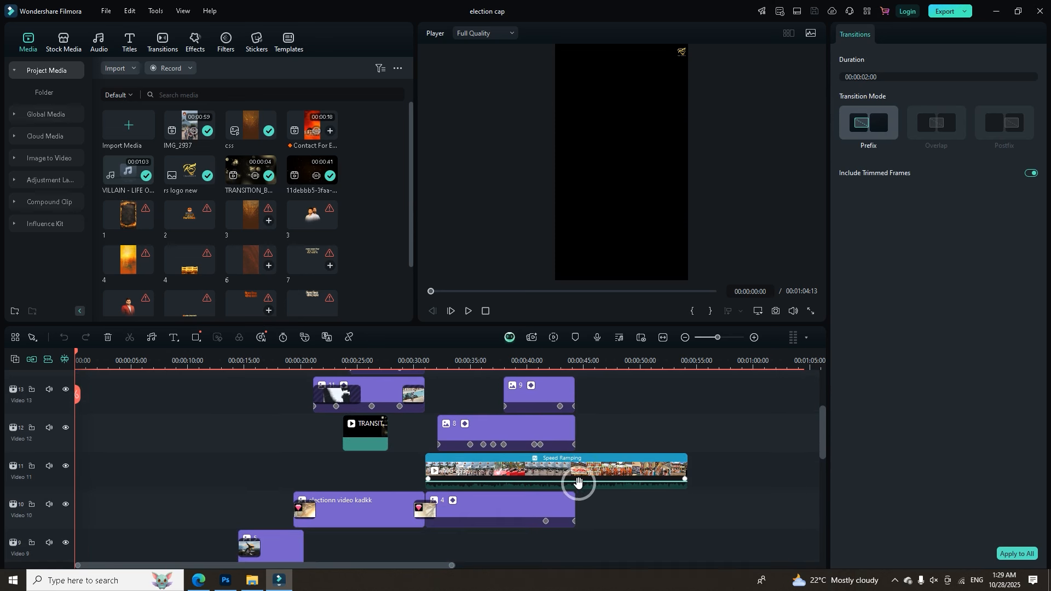
left_click_drag(75, 353, 519, 452)
scroll(521, 447, "up", 4)
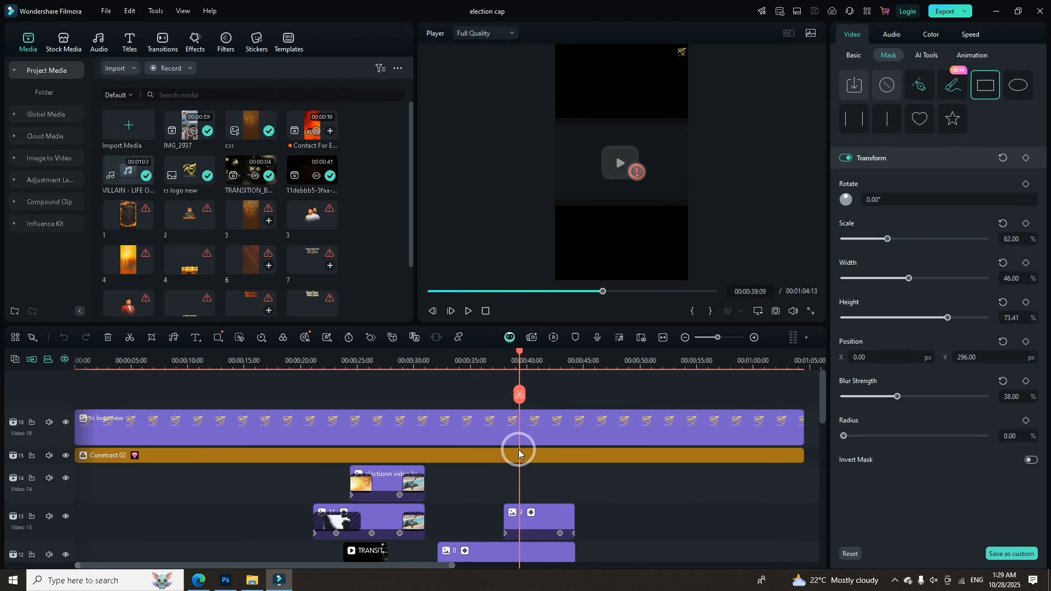
Switch to Photoshop and delete the headline फिक्स जिल्हा परिषद सदस्य from Group 3, including its clipped orange background layer.
left_click(225, 581)
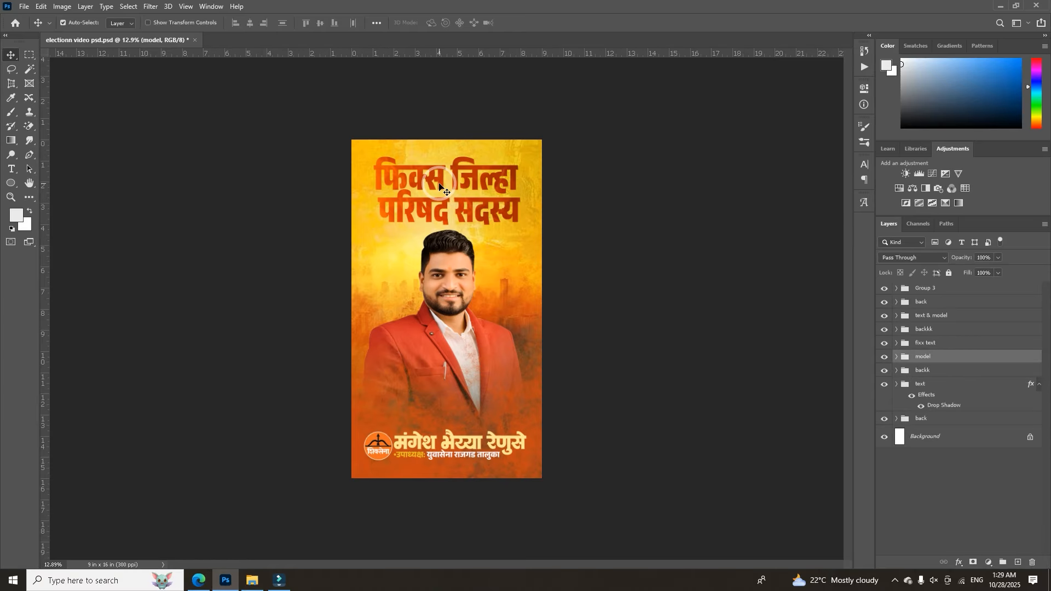
left_click(476, 177)
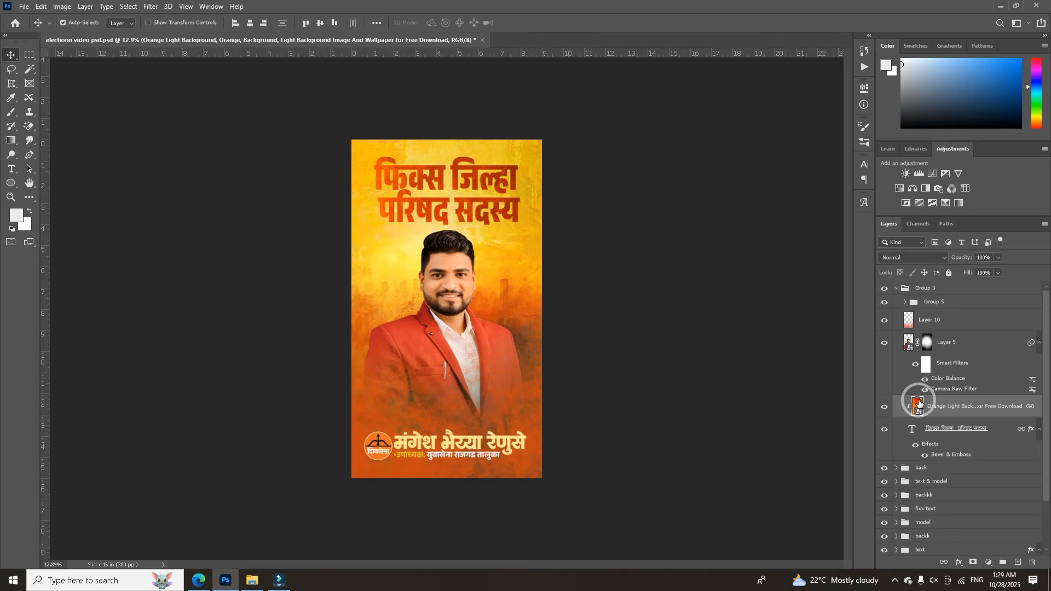
key("Delete")
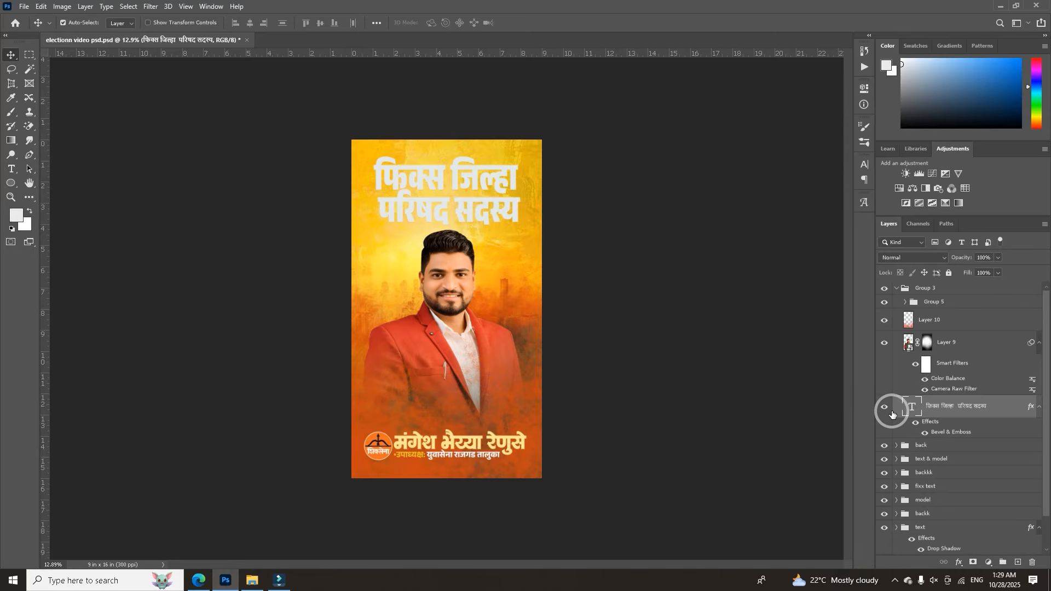
key("Delete")
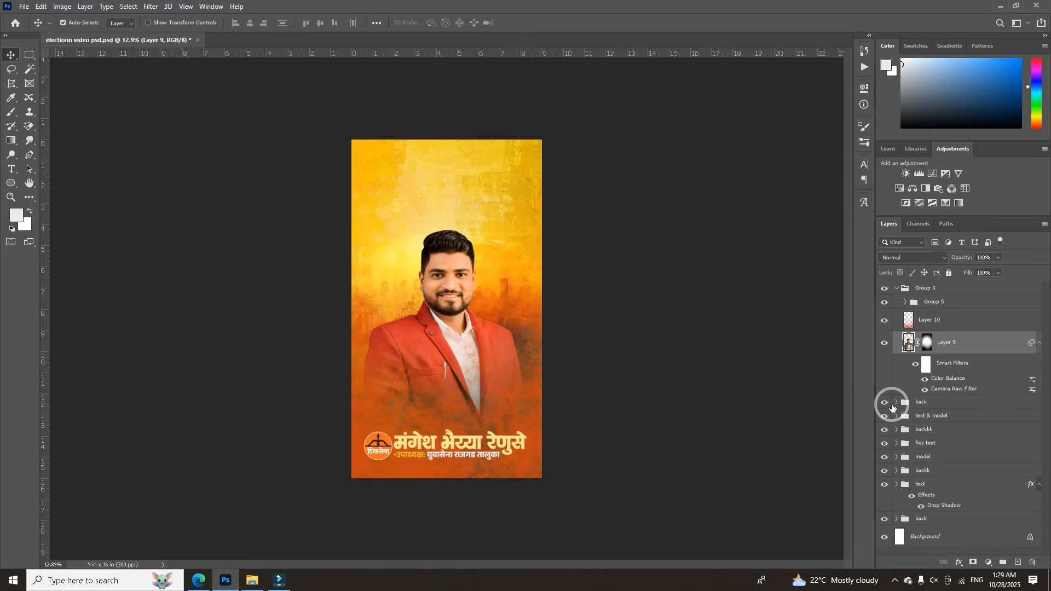
Collapse Group 3 after checking the poster, save electionn video psd.psd, and switch back to Filmora.
key("ctrl+plus")
key("ctrl+plus")
left_click(896, 288)
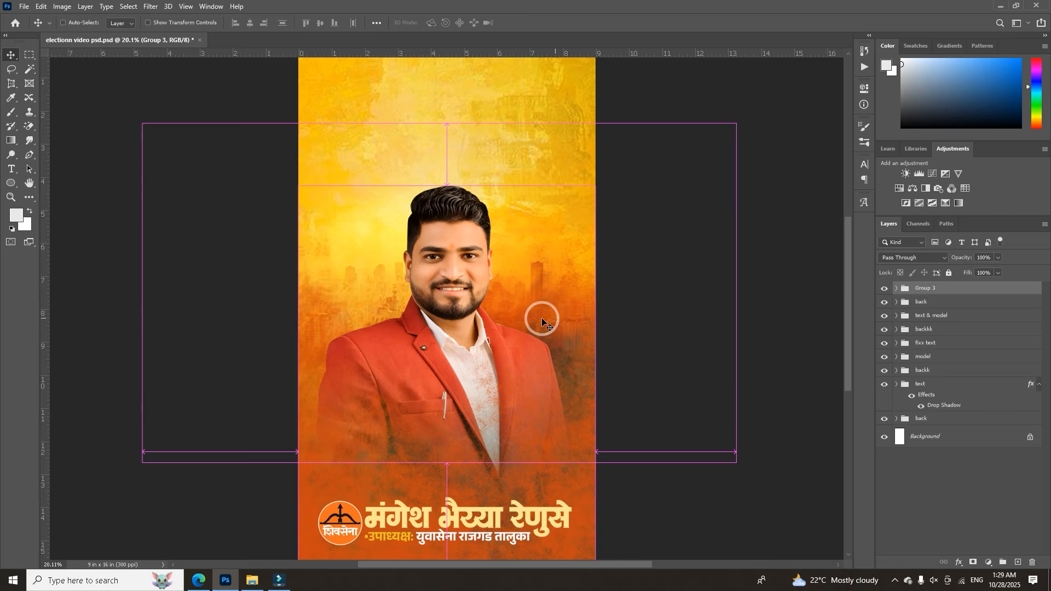
scroll(555, 320, "down", 2)
key("ctrl+s")
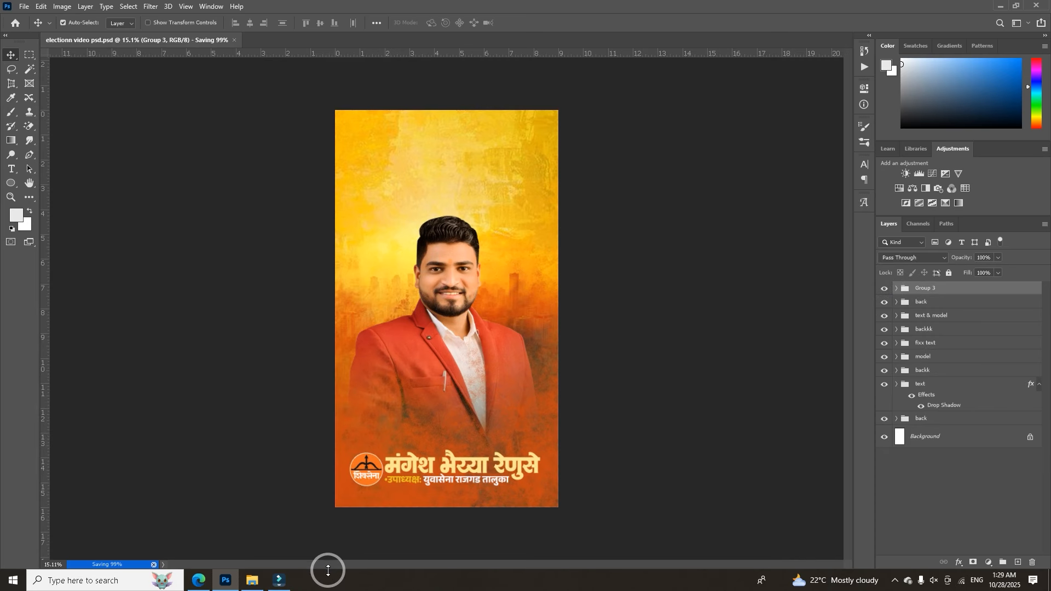
left_click(290, 583)
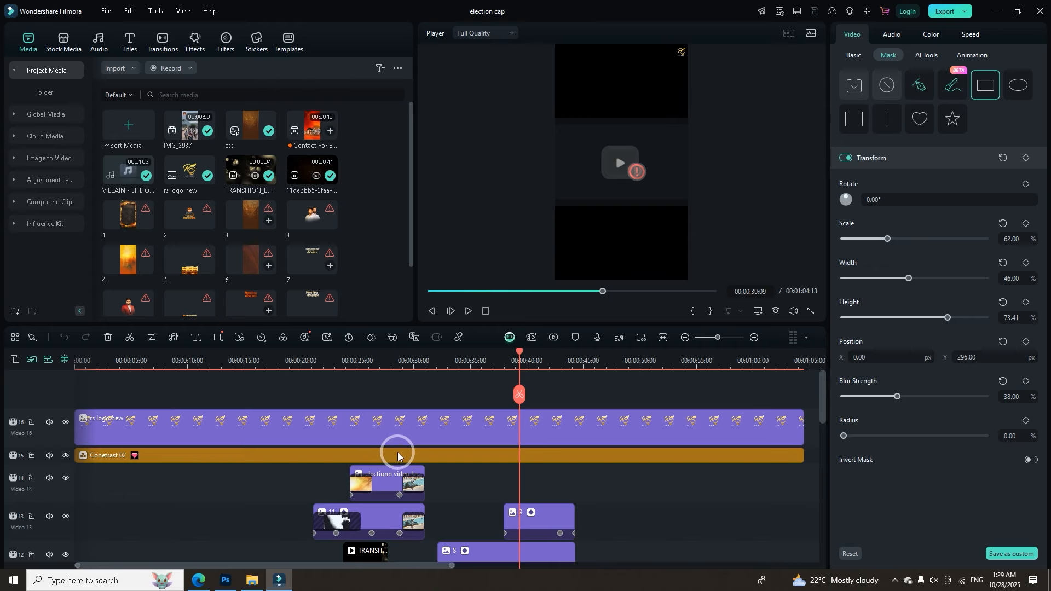